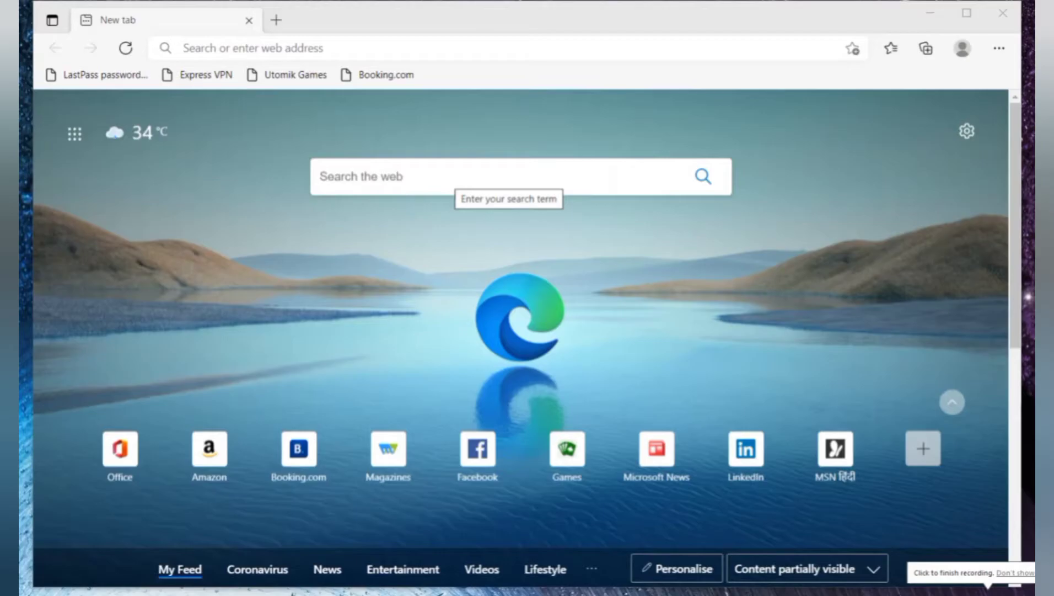
# Search the web for "diva gis" and open the official DIVA-GIS website from the results
pyautogui.click(468, 184)
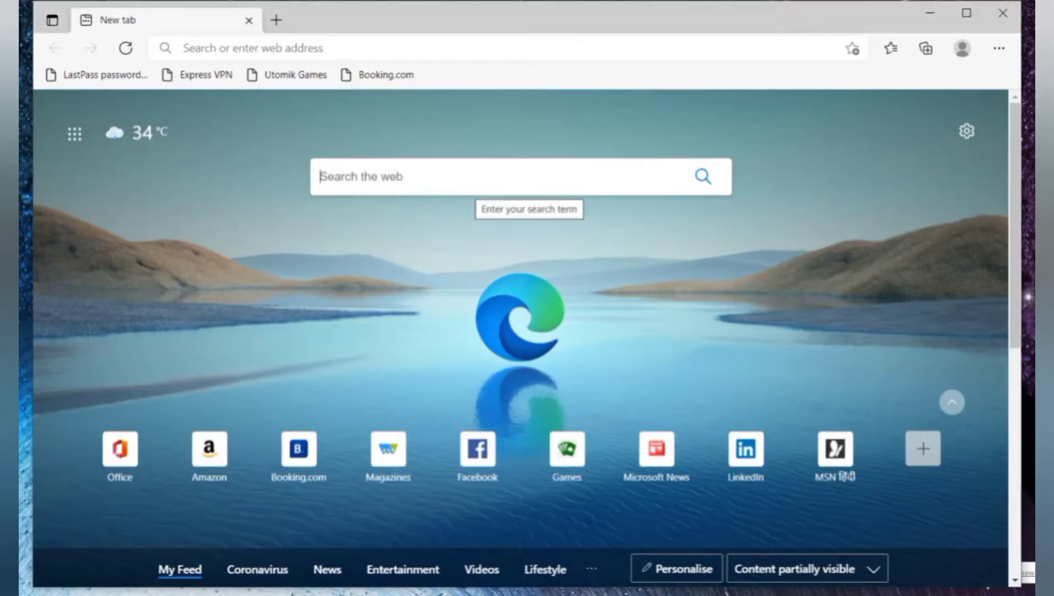
pyautogui.write('diva')
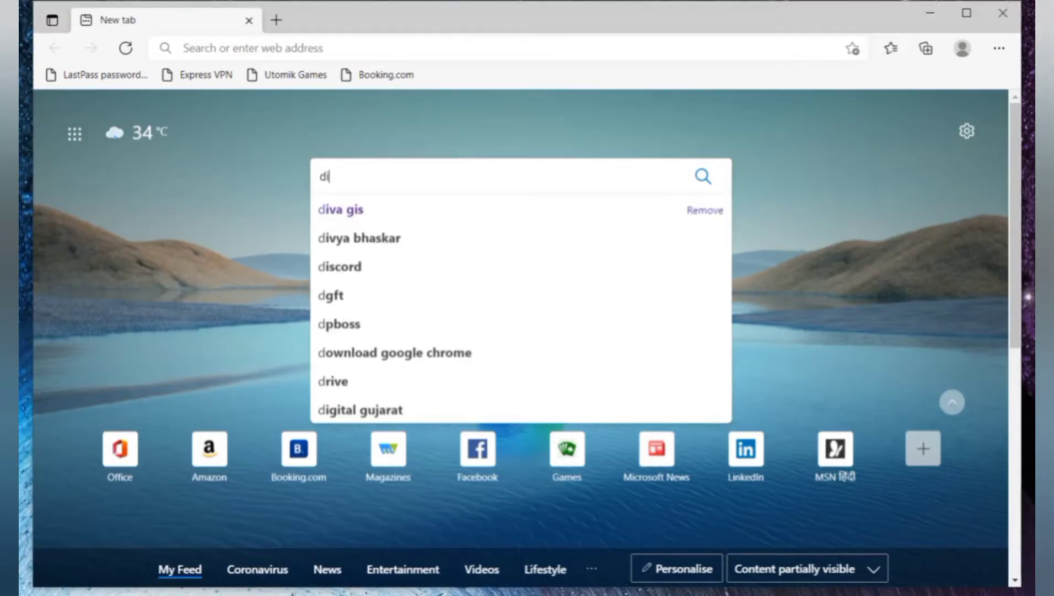
pyautogui.write(' gis')
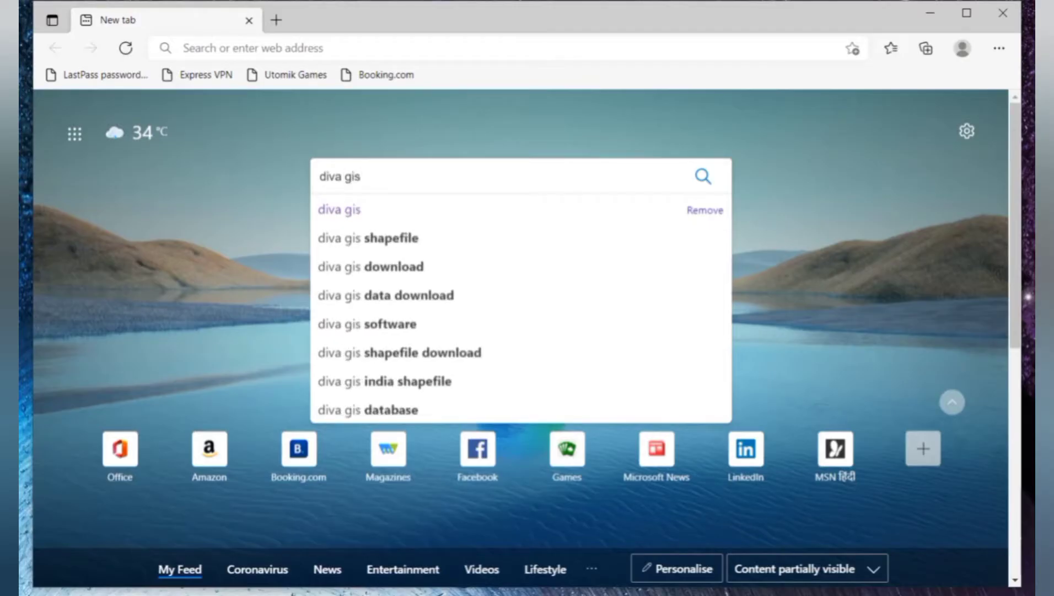
pyautogui.press('Return')
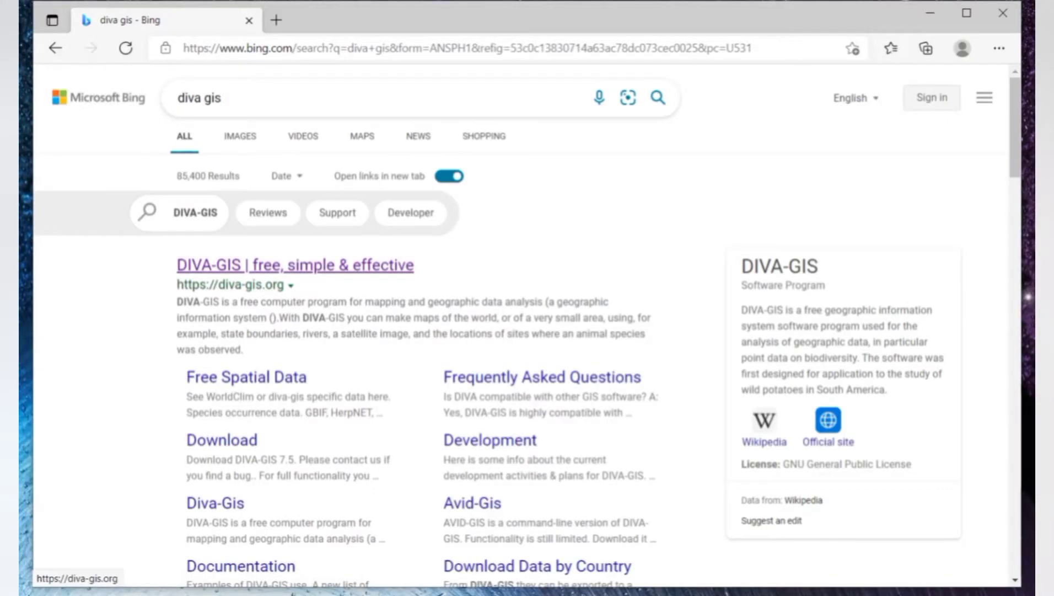
pyautogui.click(295, 264)
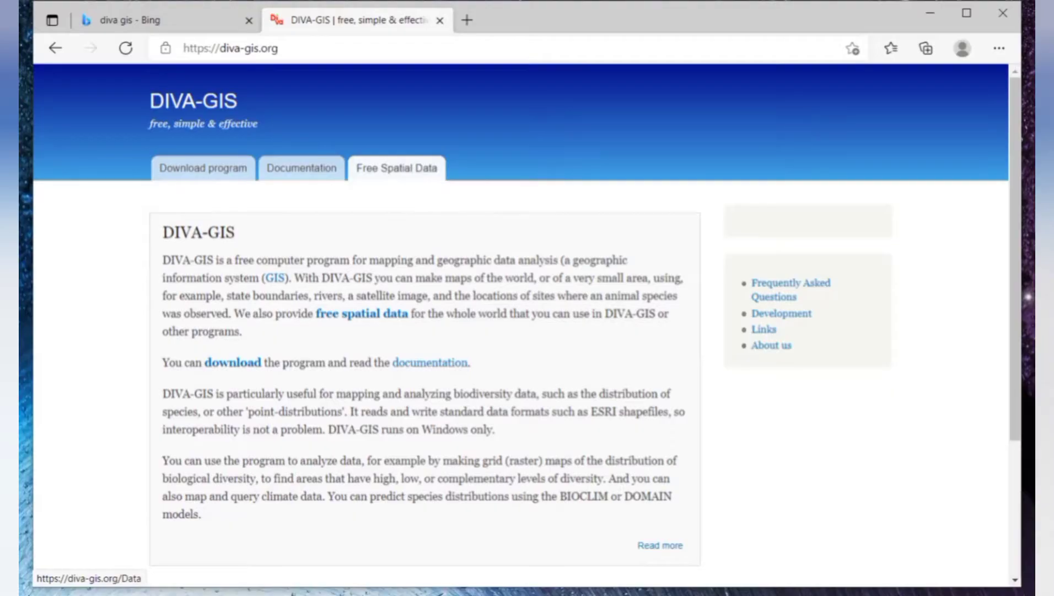
# Open the country level data download page under Free Spatial Data and choose India as the country
pyautogui.click(396, 168)
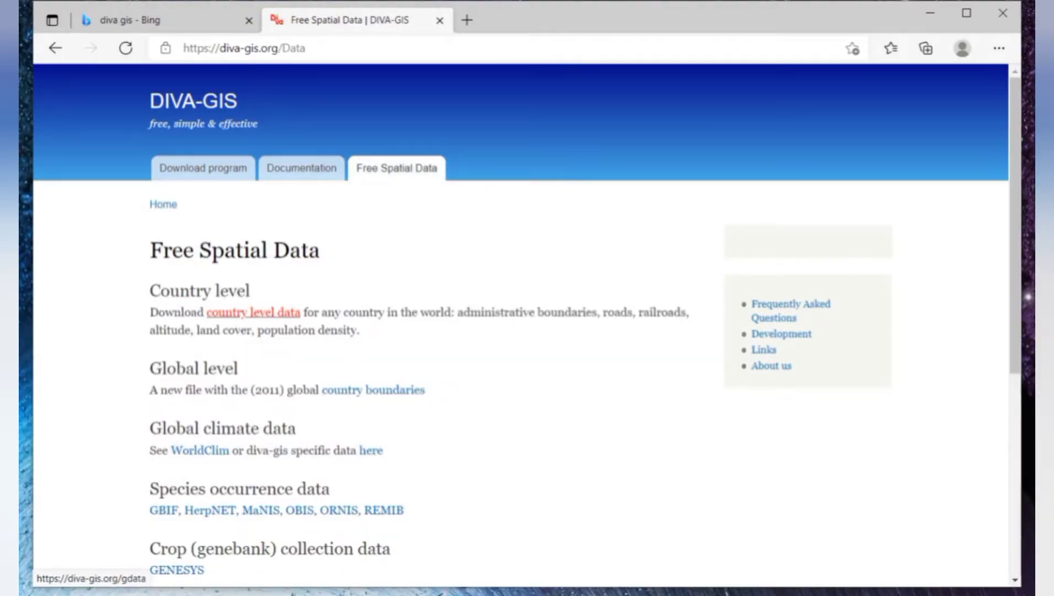
pyautogui.click(253, 312)
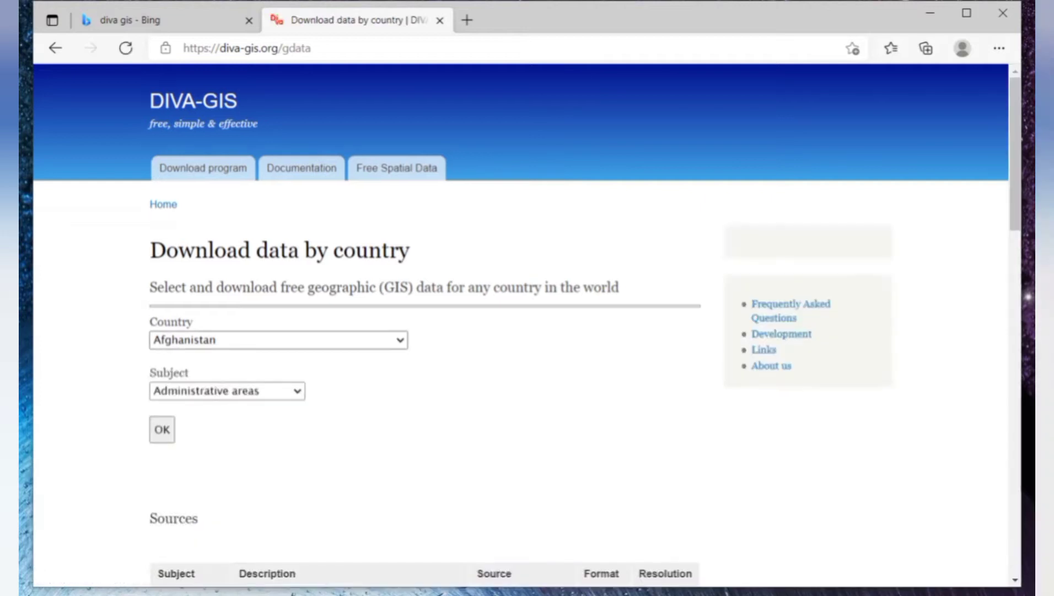
pyautogui.click(278, 339)
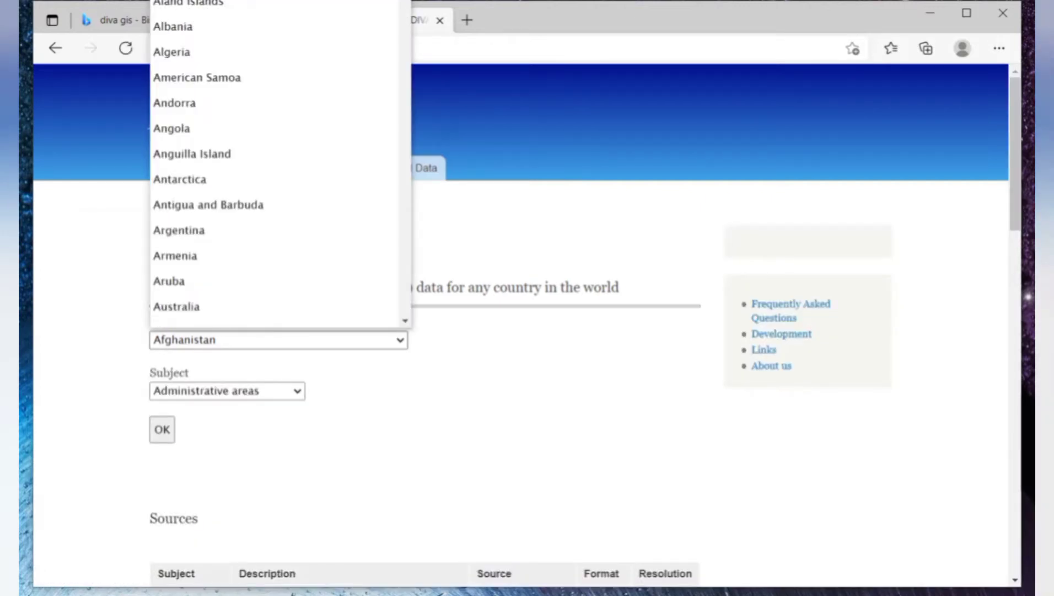
pyautogui.write('in')
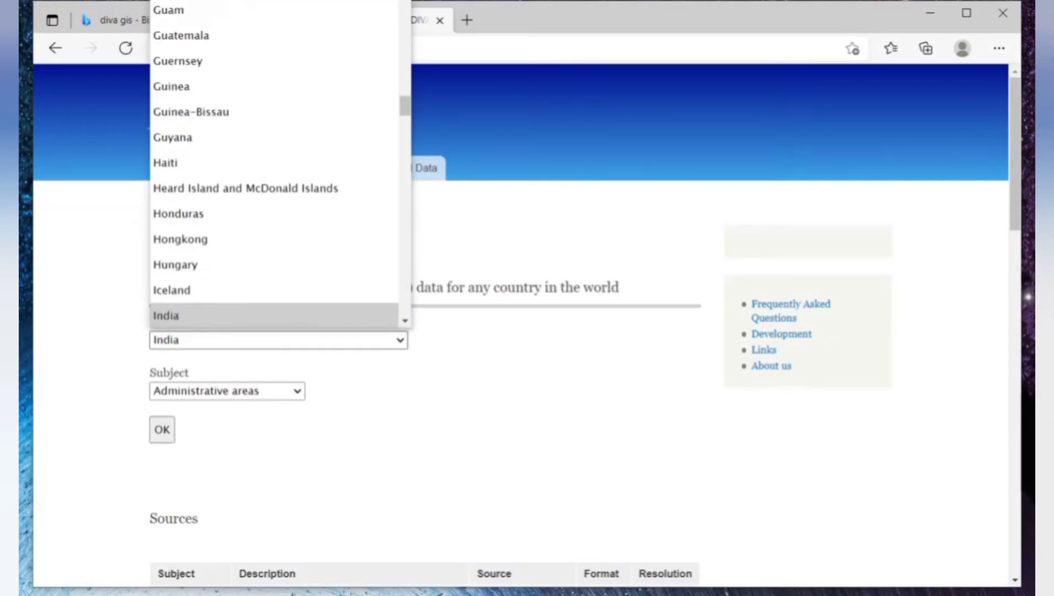
pyautogui.press('Return')
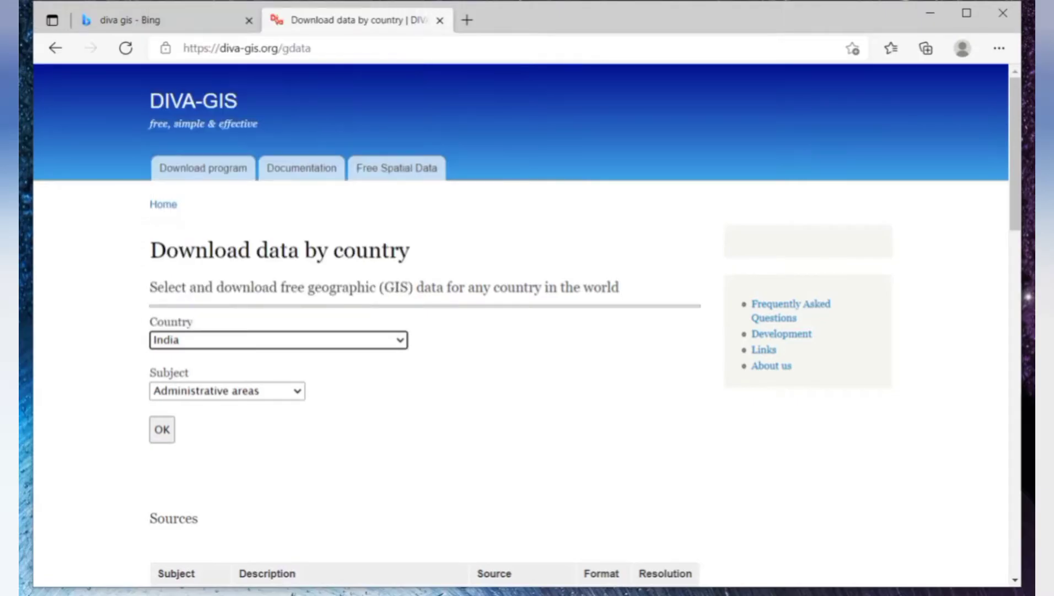
# Look through the data subjects offered for download, from Administrative areas to Gazetteer
pyautogui.click(226, 390)
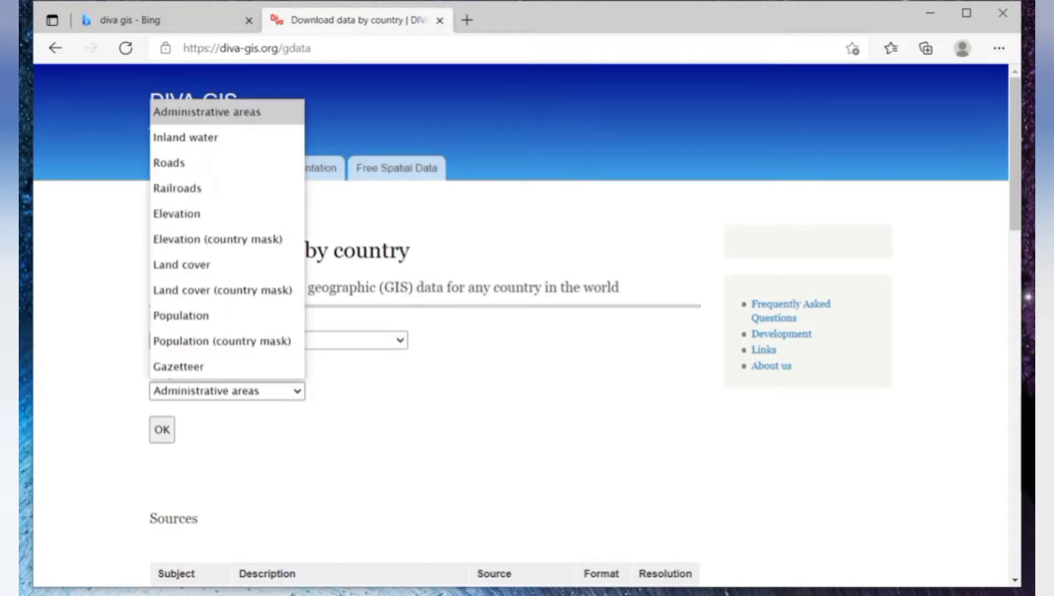
pyautogui.press('Down')
pyautogui.press('Up')
pyautogui.press('Down')
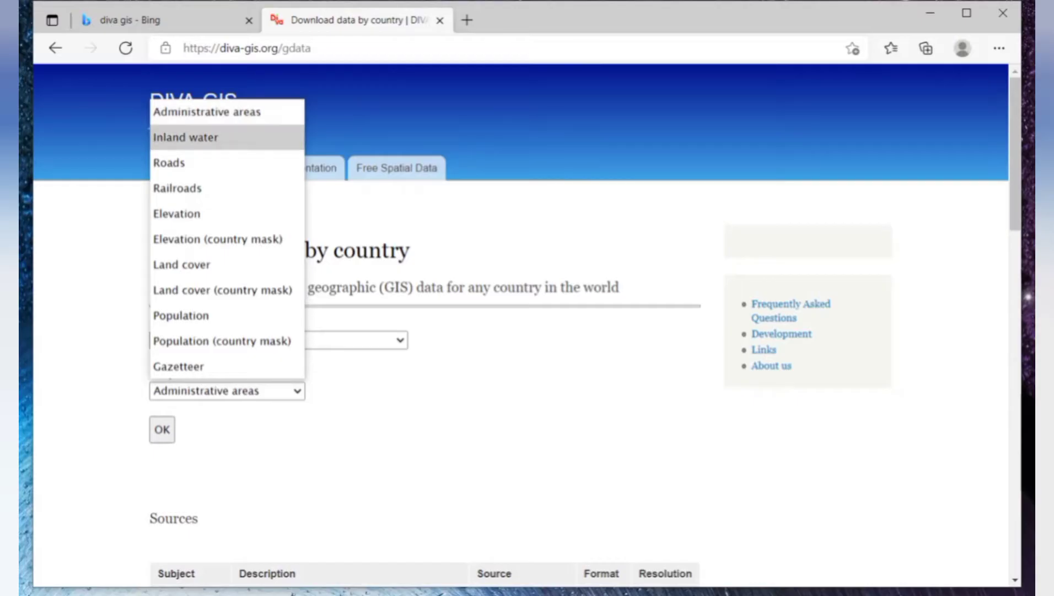
pyautogui.press('Down')
pyautogui.press('Down')
pyautogui.press('Down')
pyautogui.press('Down')
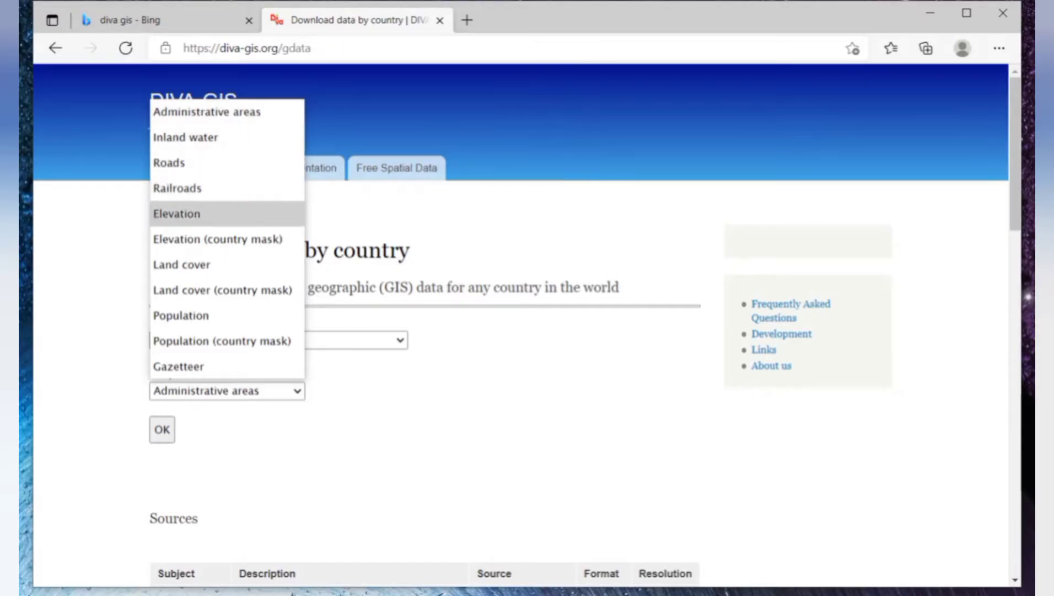
pyautogui.press('Down')
pyautogui.press('Down')
pyautogui.press('Down')
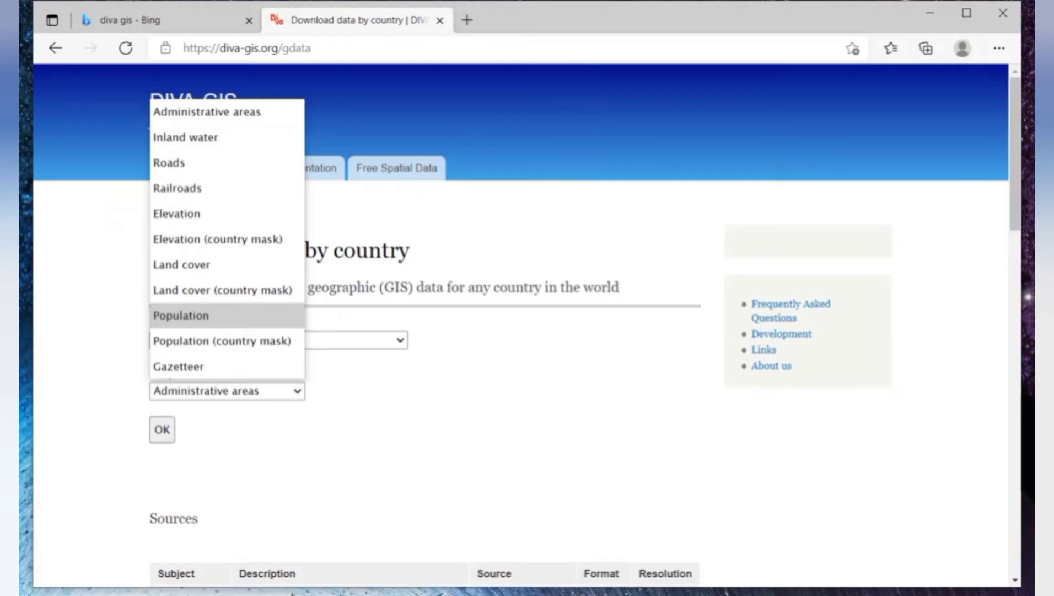
pyautogui.press('Down')
pyautogui.press('Down')
pyautogui.press('Escape')
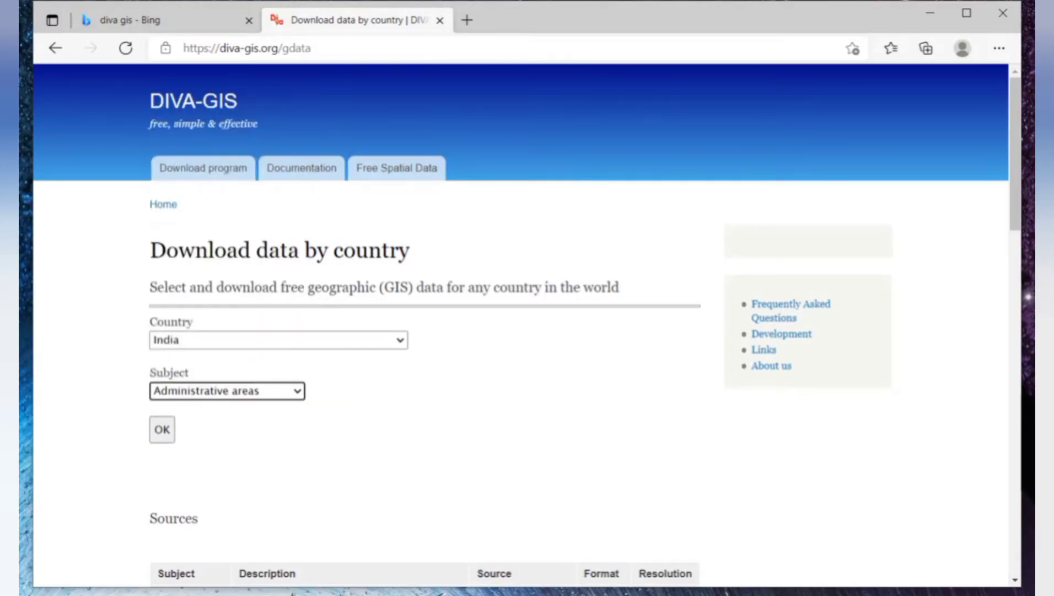
# Submit the request for India with the Administrative areas subject and download the dataset
pyautogui.click(162, 429)
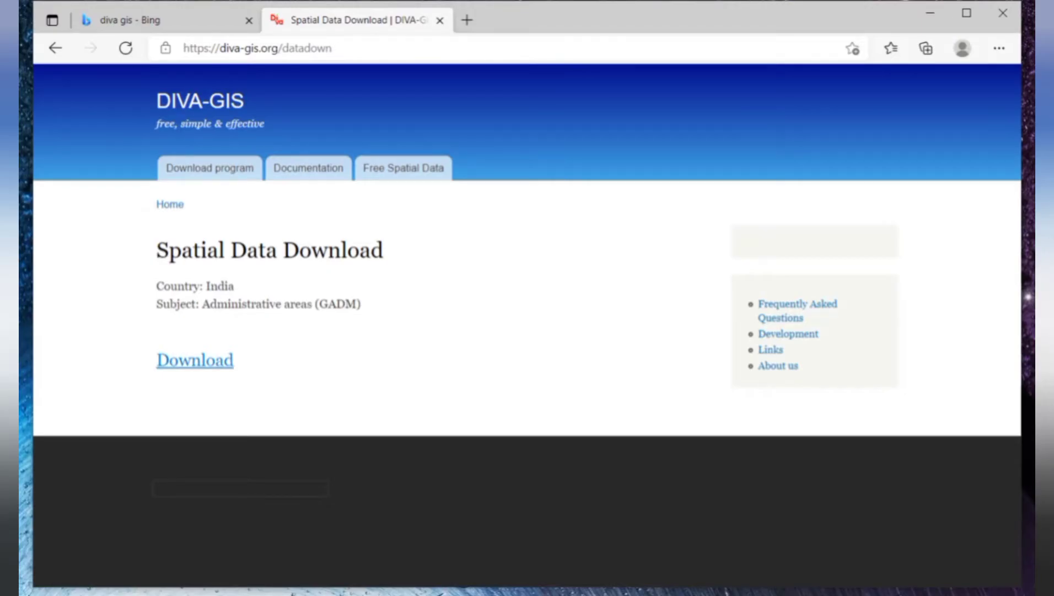
pyautogui.click(195, 360)
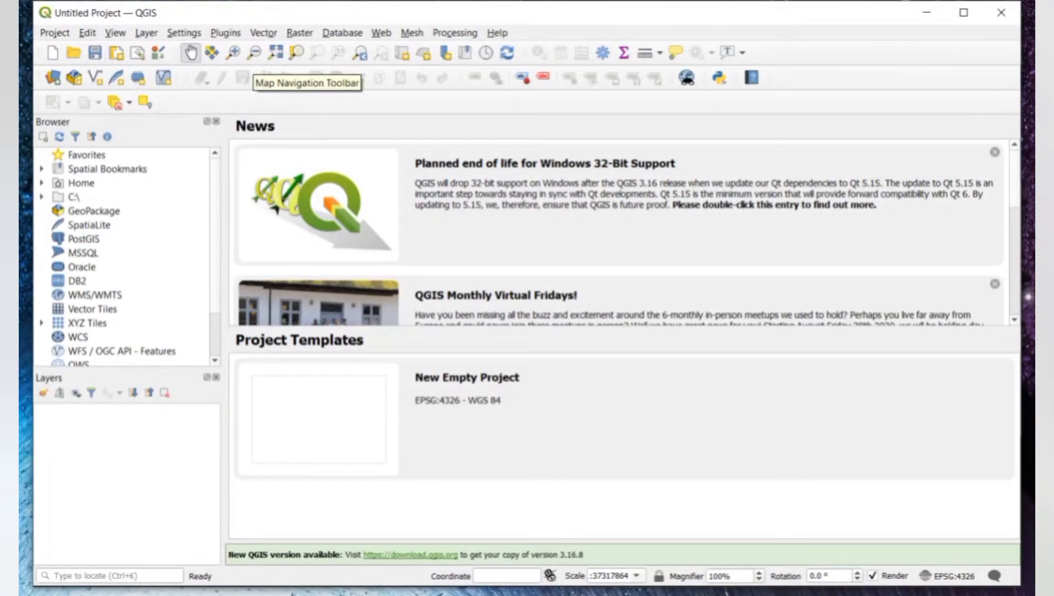
# Switch to QGIS and create a new blank project
pyautogui.click(54, 32)
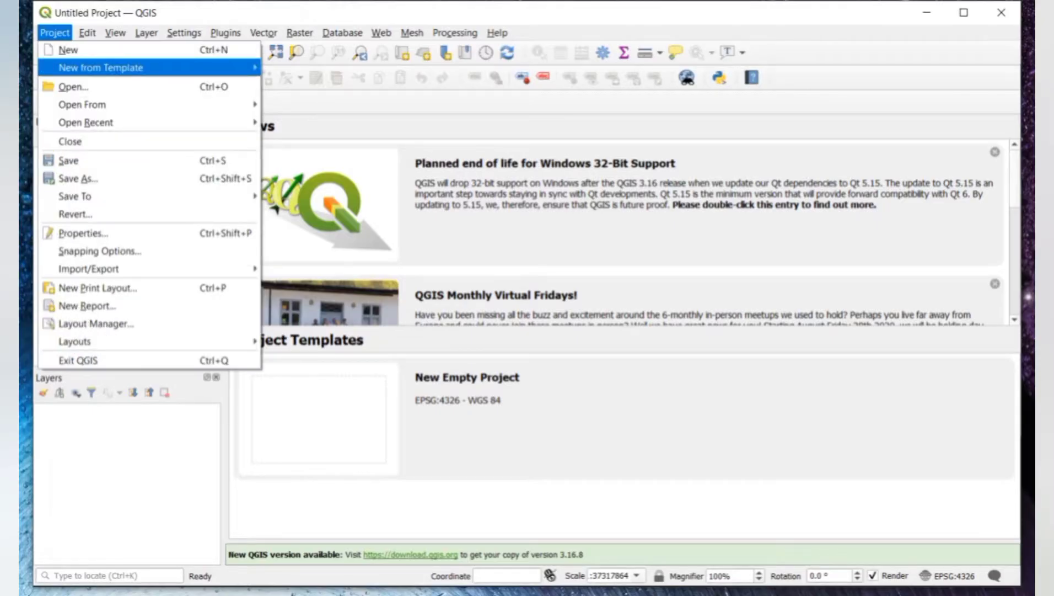
pyautogui.click(68, 50)
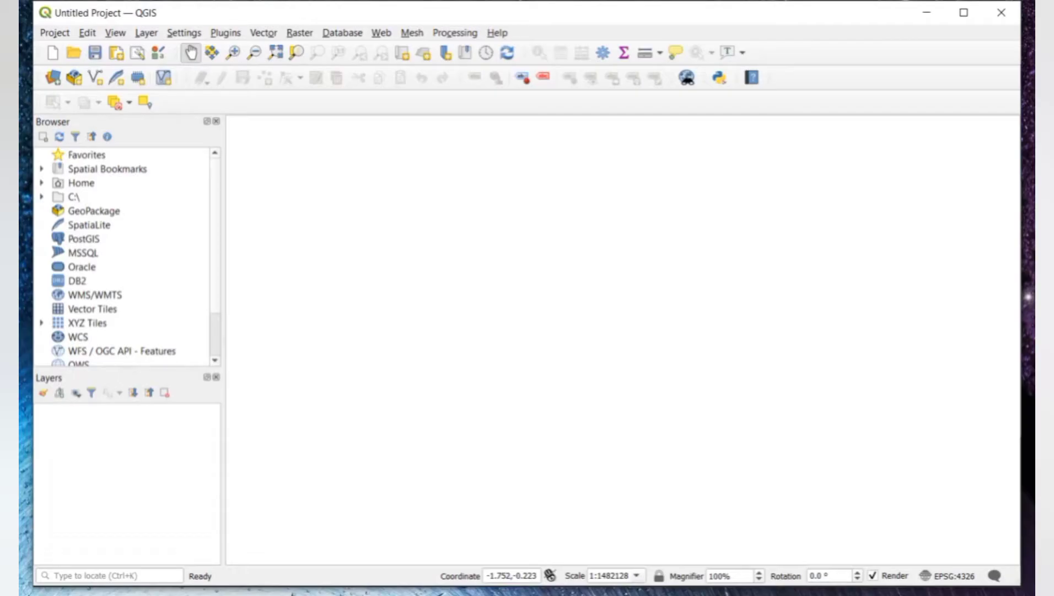
# Start adding a vector layer and choose the IND_adm zip archive in Downloads as its source dataset
pyautogui.click(146, 33)
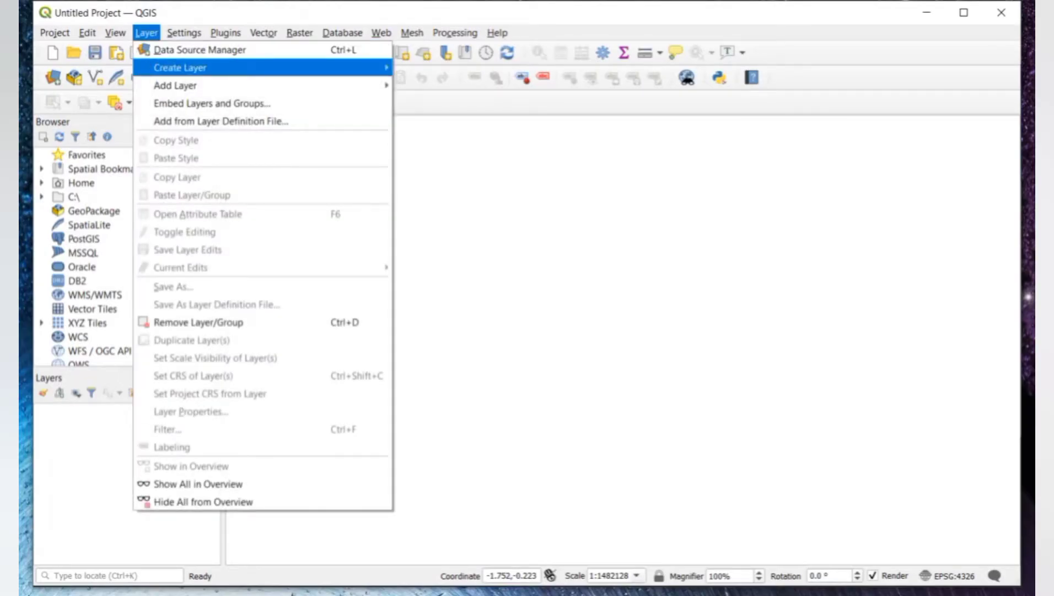
pyautogui.moveTo(175, 86)
pyautogui.press('Right')
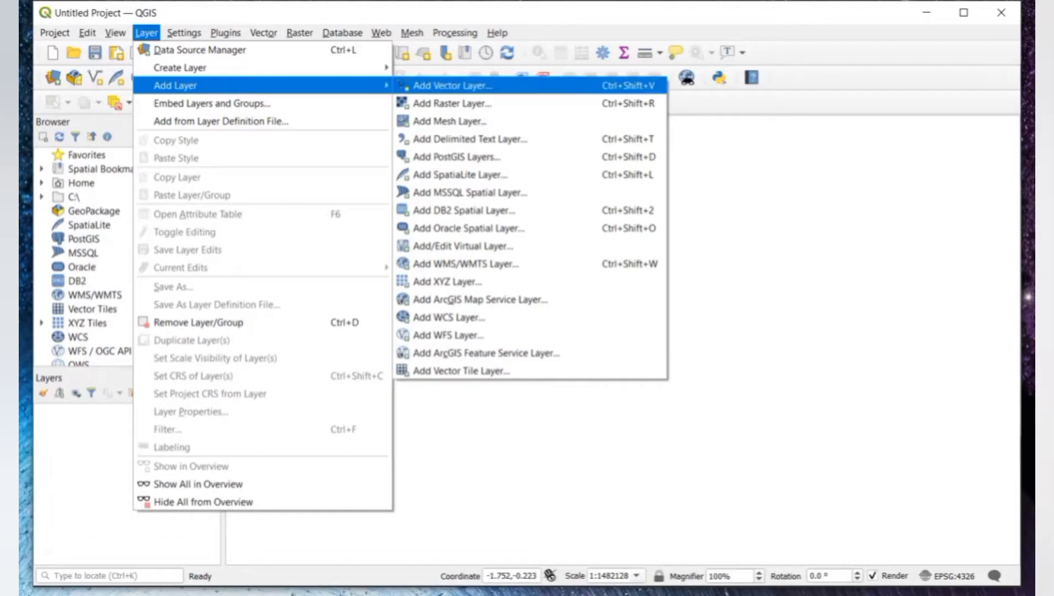
pyautogui.press('Return')
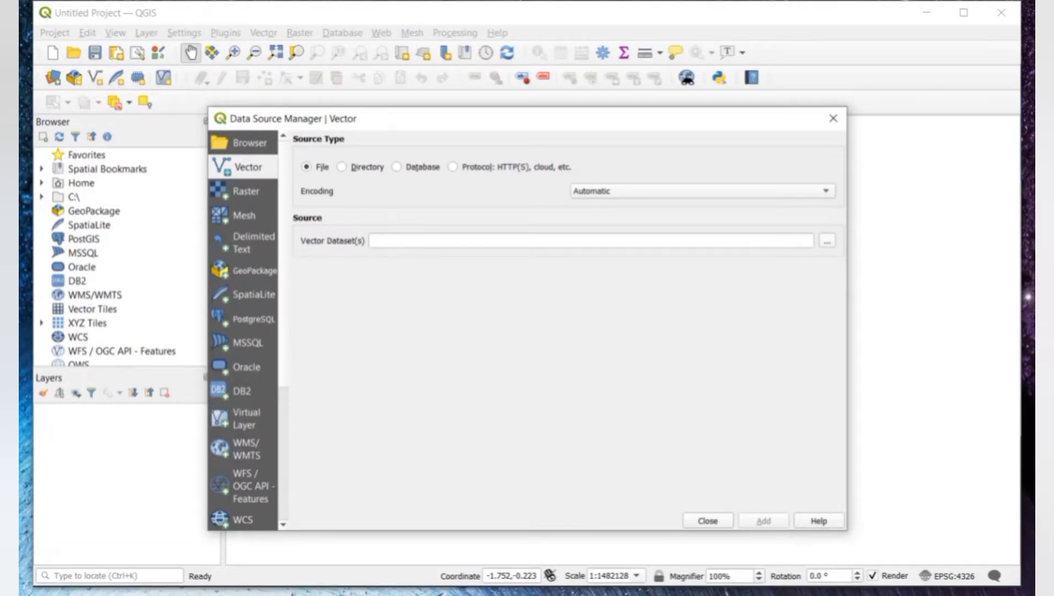
pyautogui.click(827, 241)
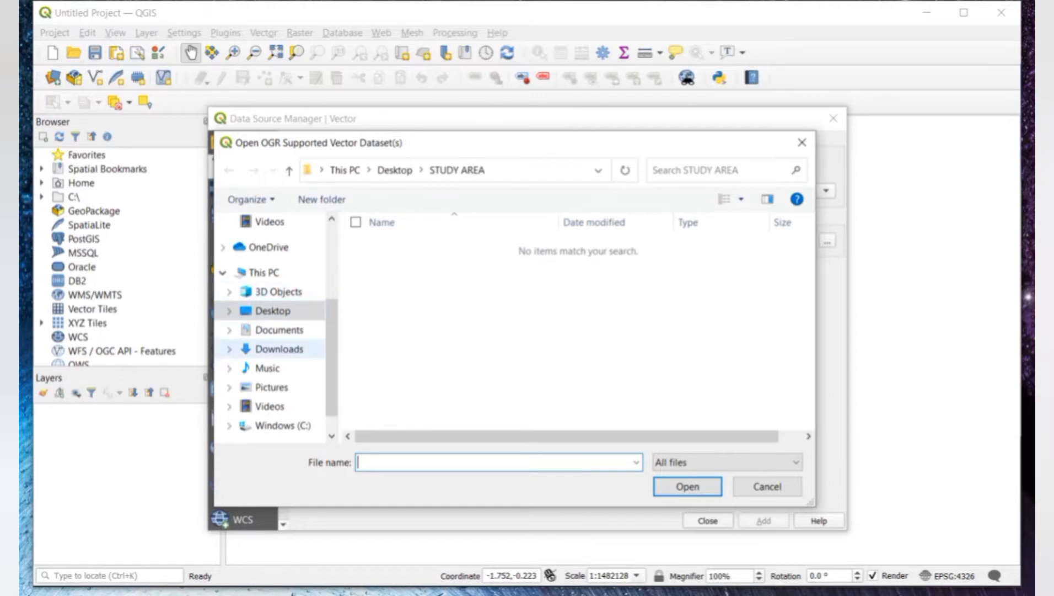
pyautogui.doubleClick(279, 348)
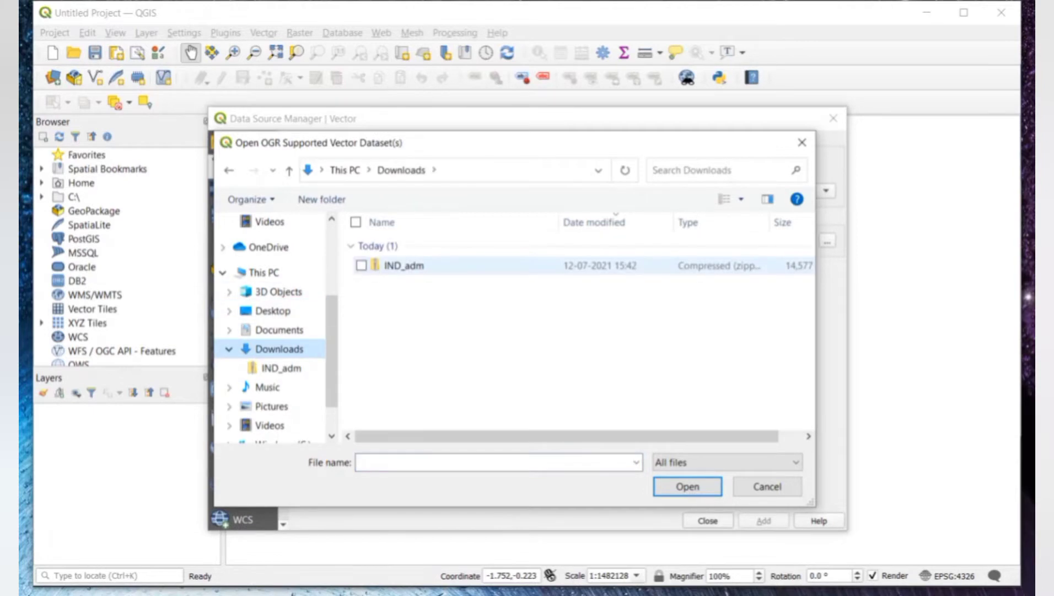
pyautogui.click(403, 265)
pyautogui.click(687, 486)
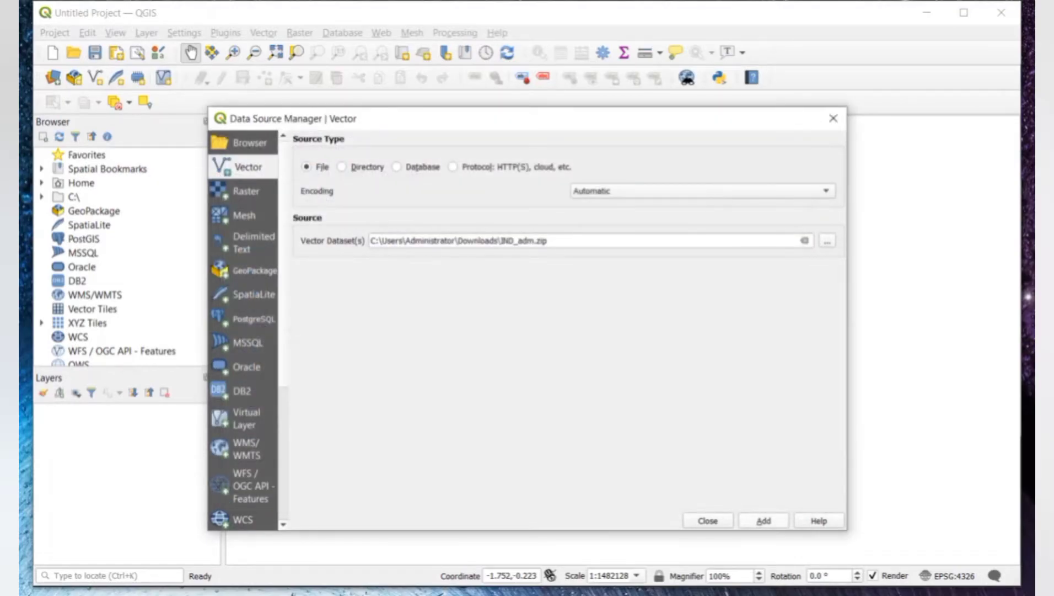
# Add only the shapefile layers IND_adm0, IND_adm1, IND_adm2 and IND_adm3 from the archive to the project and close the data source manager
pyautogui.click(763, 520)
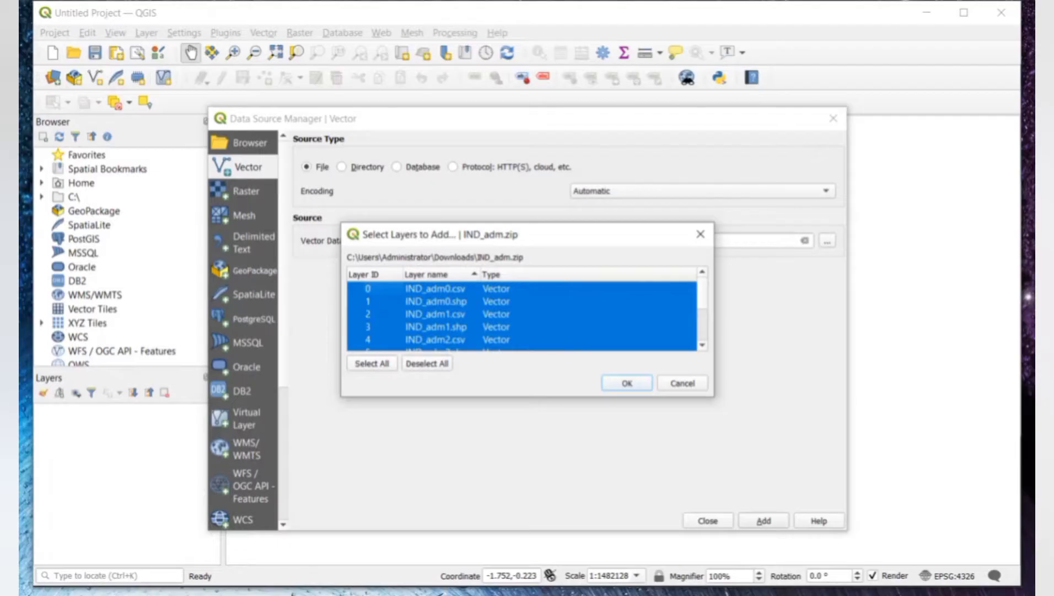
pyautogui.click(435, 288)
pyautogui.click(436, 301)
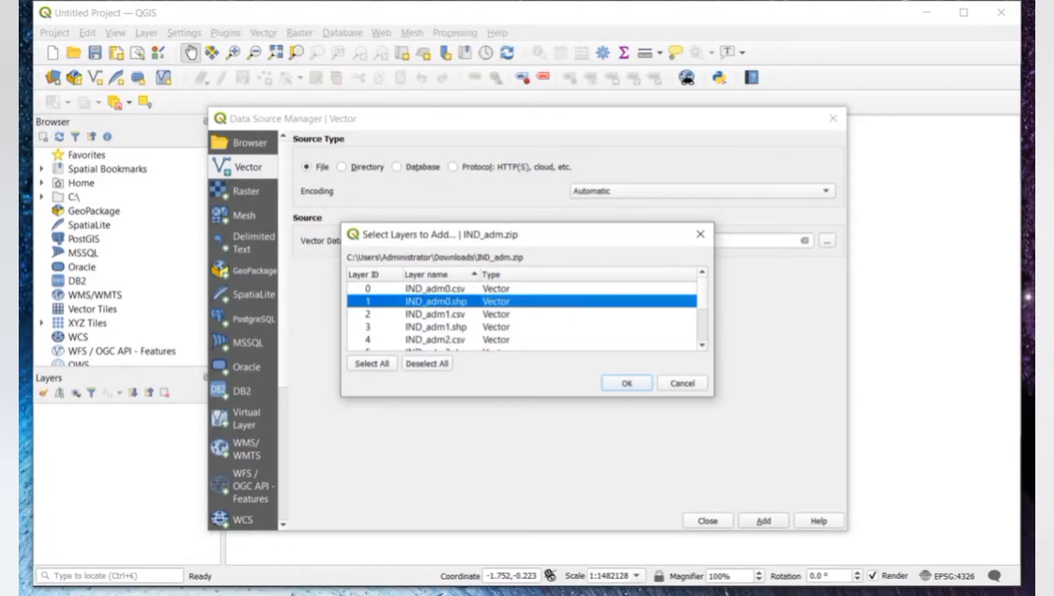
pyautogui.keyDown('ctrl'); pyautogui.click(435, 327); pyautogui.keyUp('ctrl')
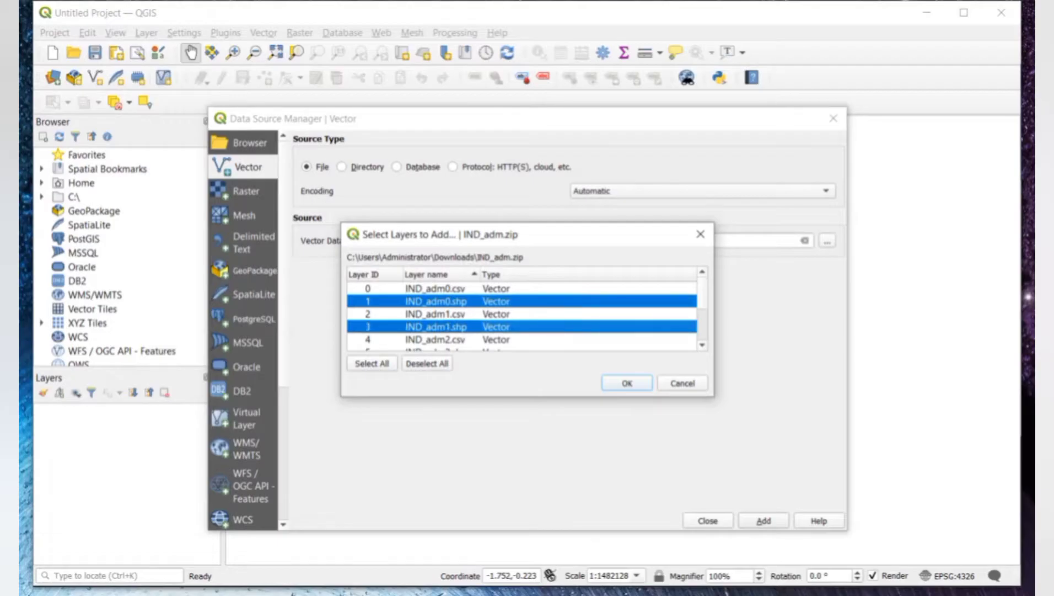
pyautogui.scroll(-2, 354, 270)
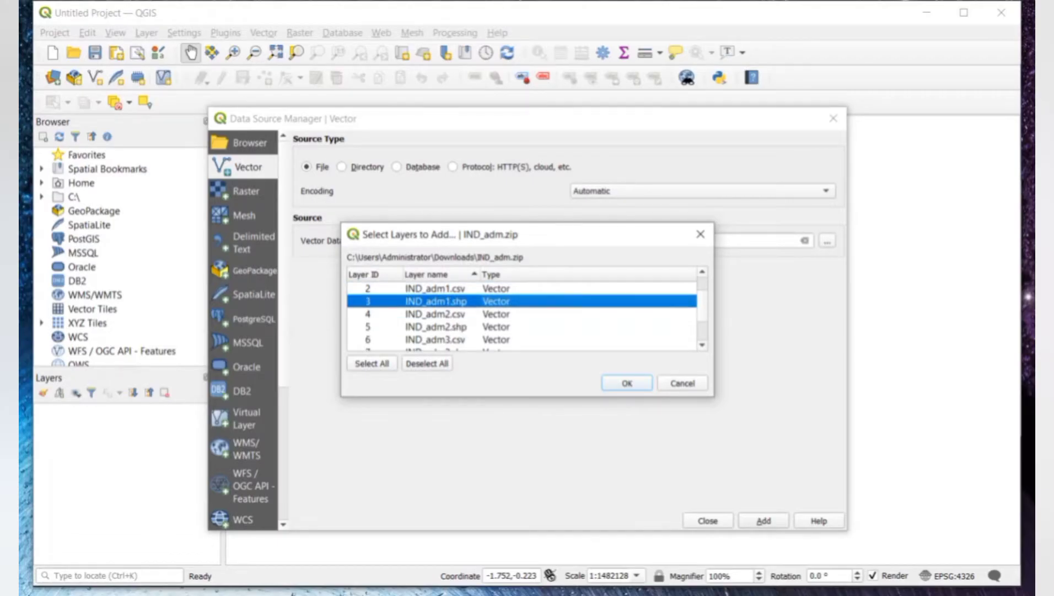
pyautogui.keyDown('ctrl'); pyautogui.click(435, 314); pyautogui.keyUp('ctrl')
pyautogui.keyDown('ctrl'); pyautogui.click(497, 314); pyautogui.keyUp('ctrl')
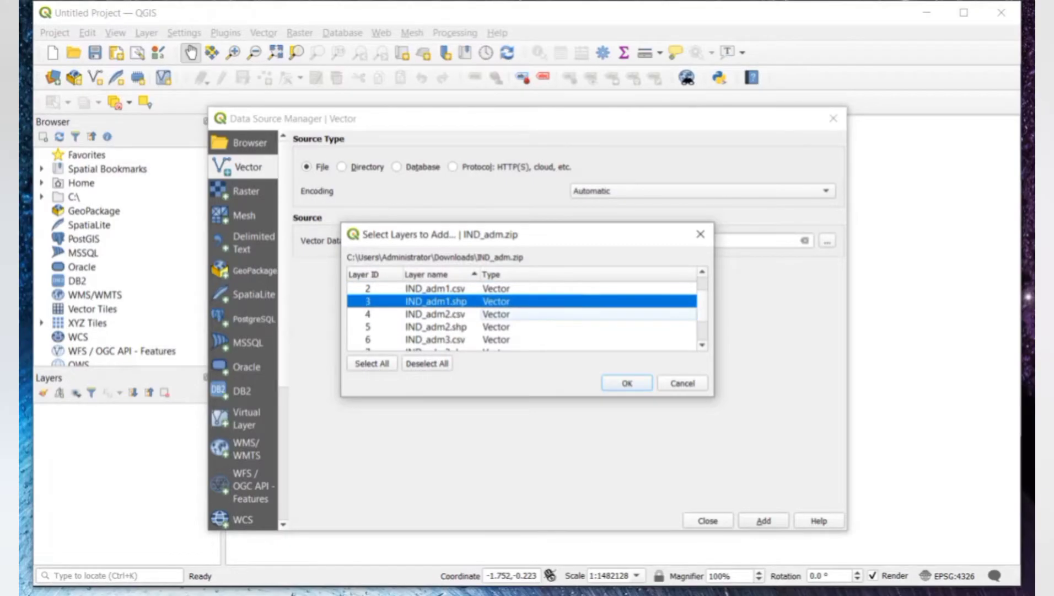
pyautogui.keyDown('ctrl'); pyautogui.click(436, 326); pyautogui.keyUp('ctrl')
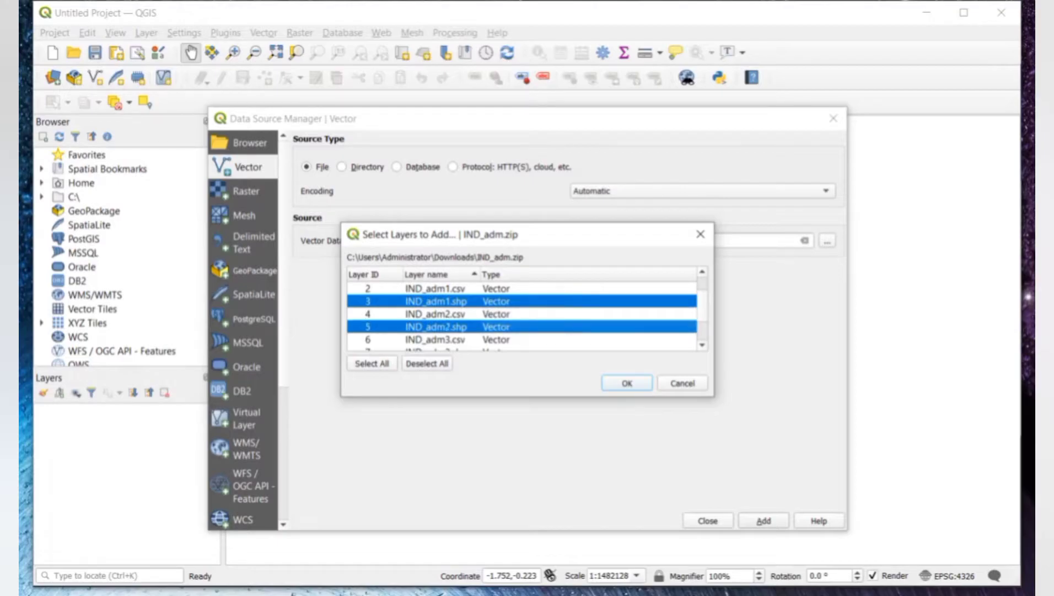
pyautogui.scroll(-1, 522, 314)
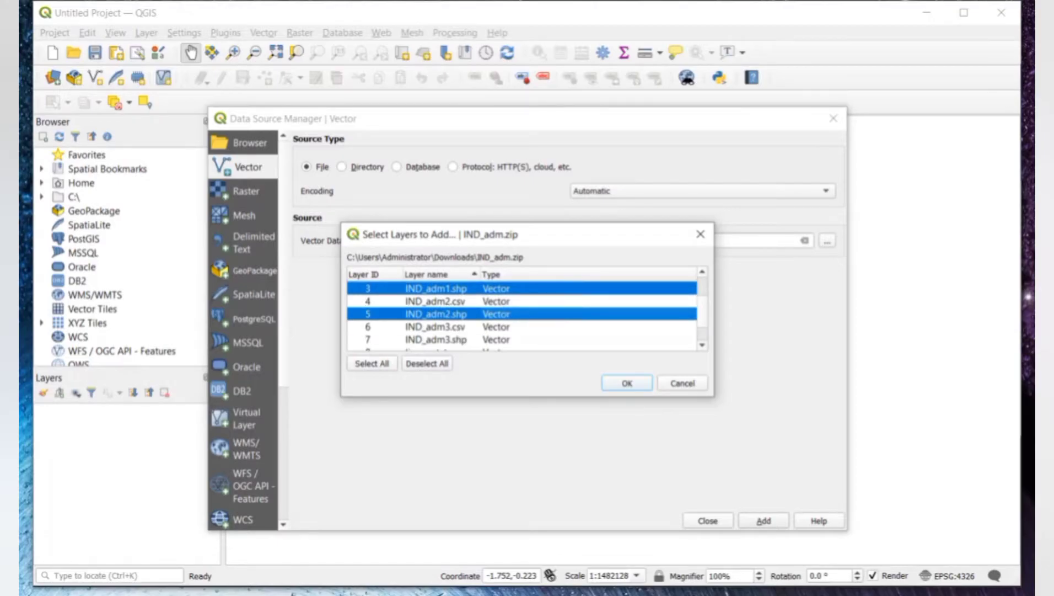
pyautogui.keyDown('ctrl'); pyautogui.click(525, 339); pyautogui.keyUp('ctrl')
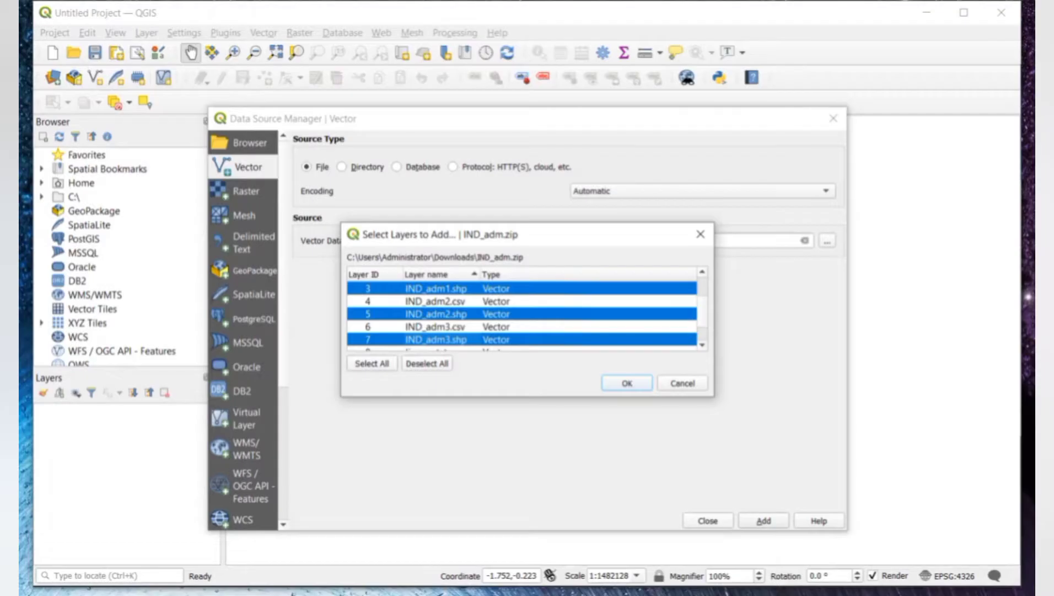
pyautogui.click(627, 382)
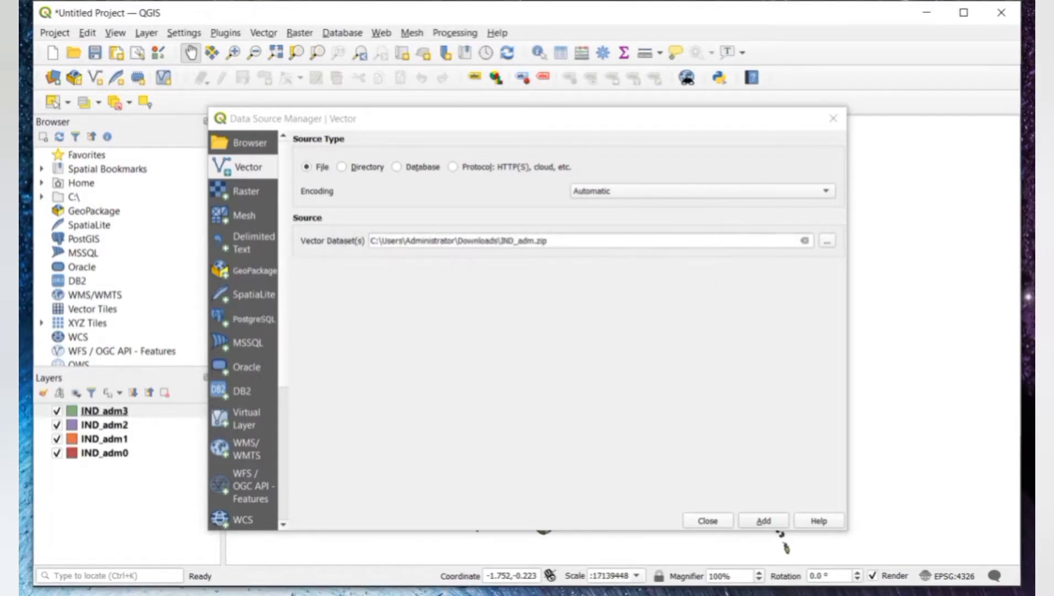
pyautogui.click(708, 520)
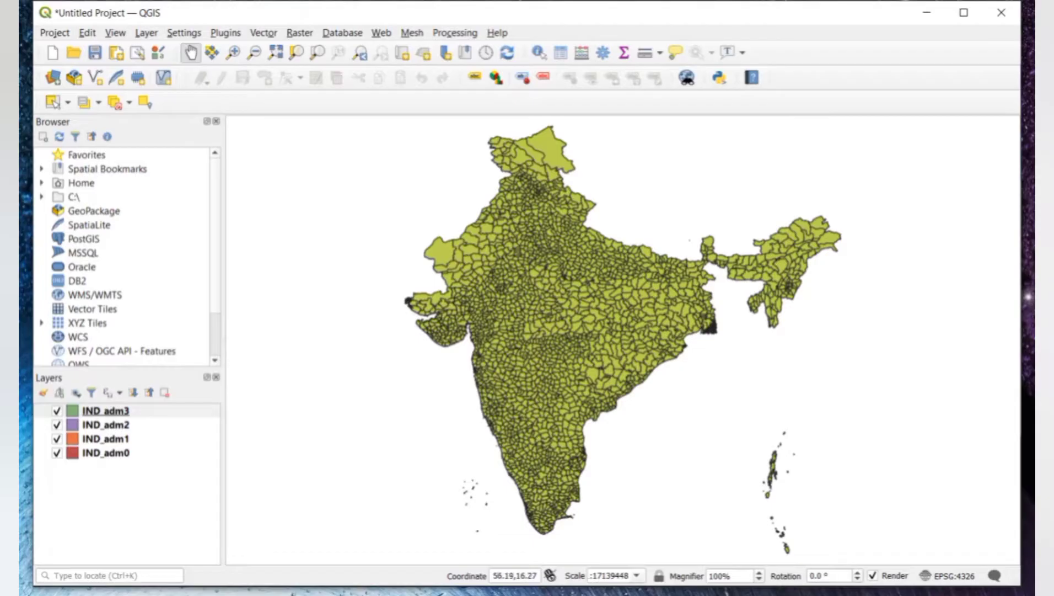
# Hide the layers IND_adm2, IND_adm3 and IND_adm1 so that only IND_adm0 is displayed on the map
pyautogui.click(56, 424)
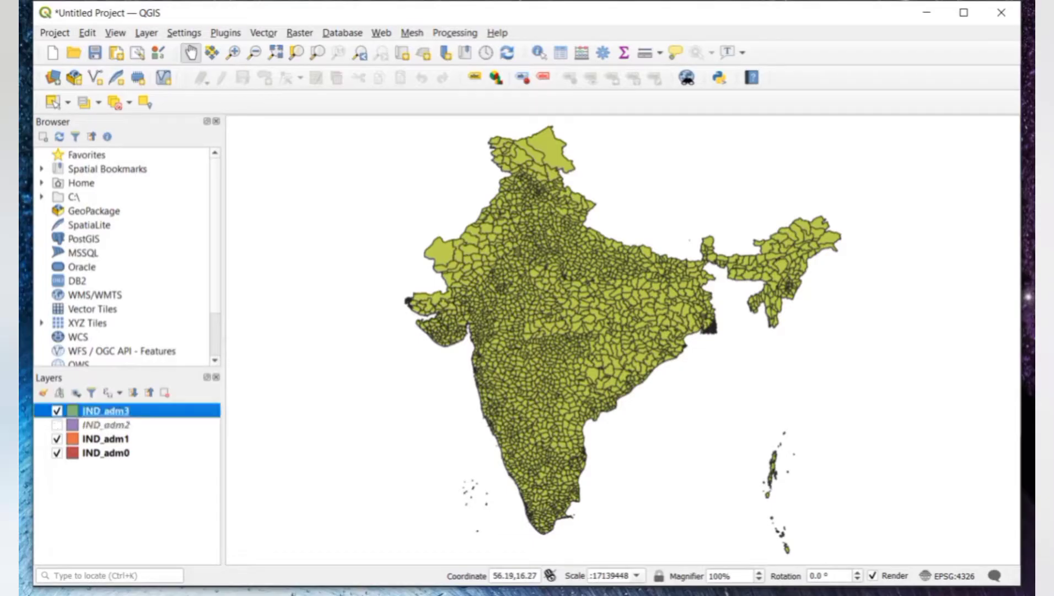
pyautogui.click(56, 410)
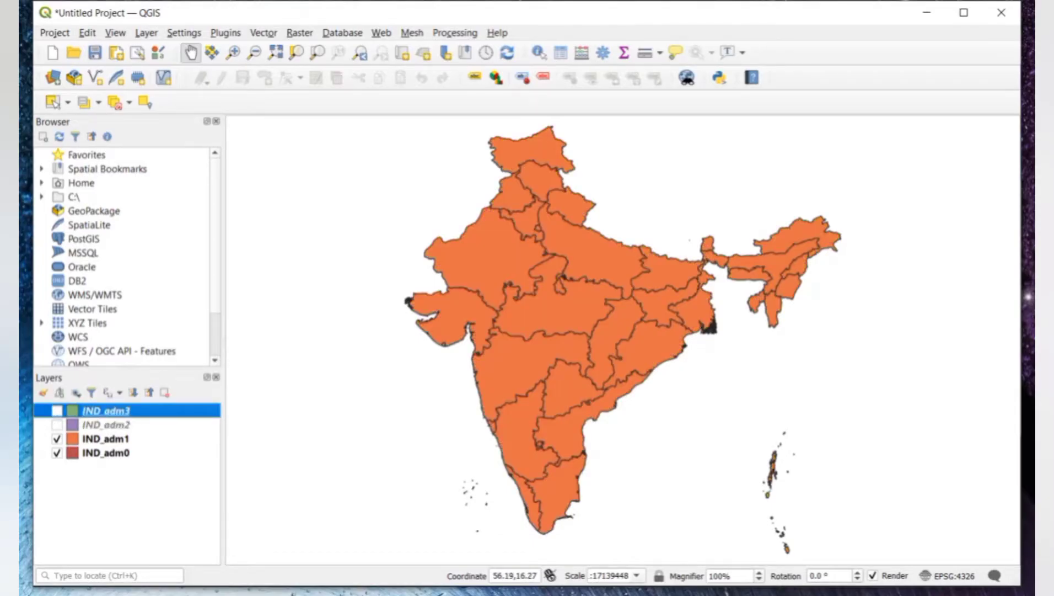
pyautogui.click(56, 438)
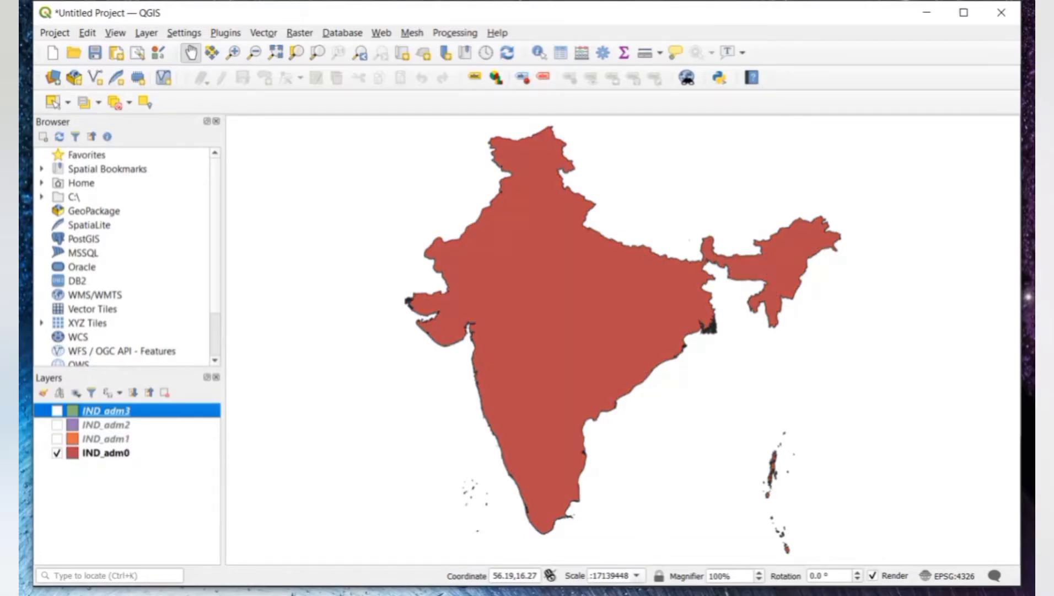
# Style the IND_adm0 layer's simple fill with the recently used orange fill color and a stroke width of 0.46 millimeters
pyautogui.rightClick(100, 453)
pyautogui.moveTo(131, 425)
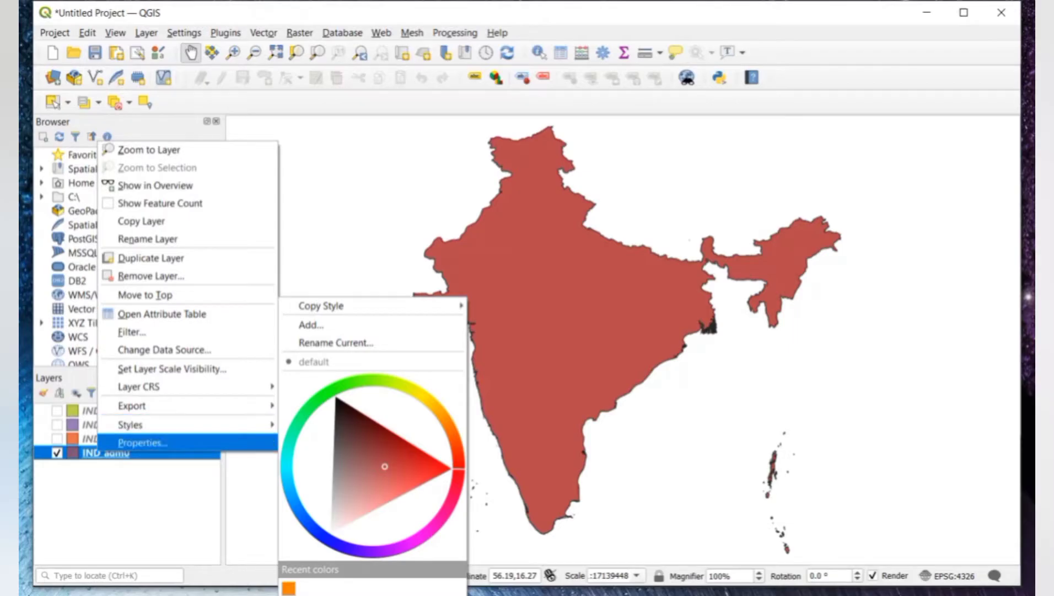
pyautogui.click(142, 442)
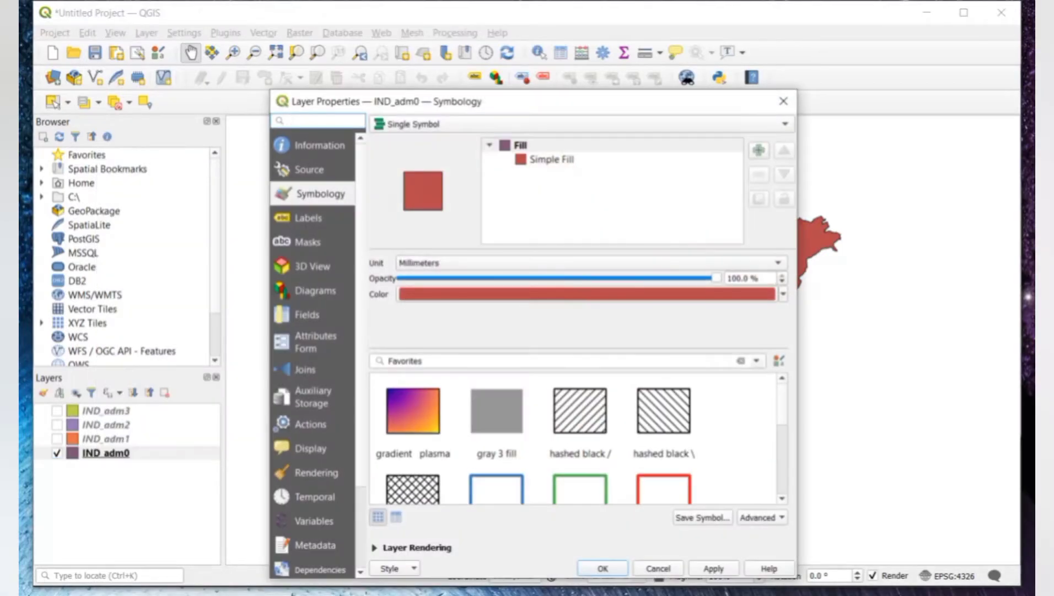
pyautogui.click(552, 159)
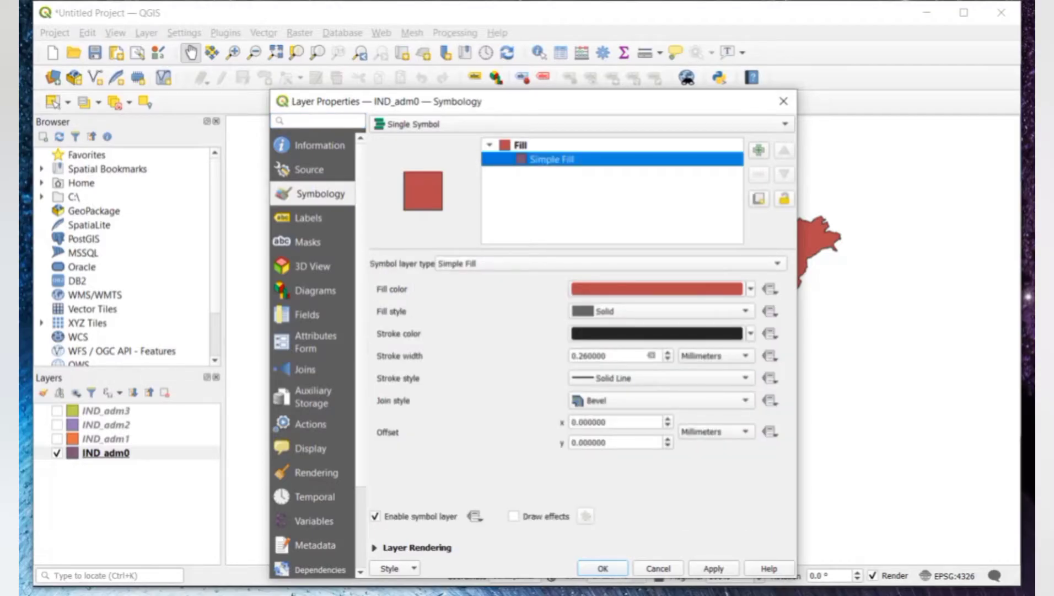
pyautogui.click(751, 288)
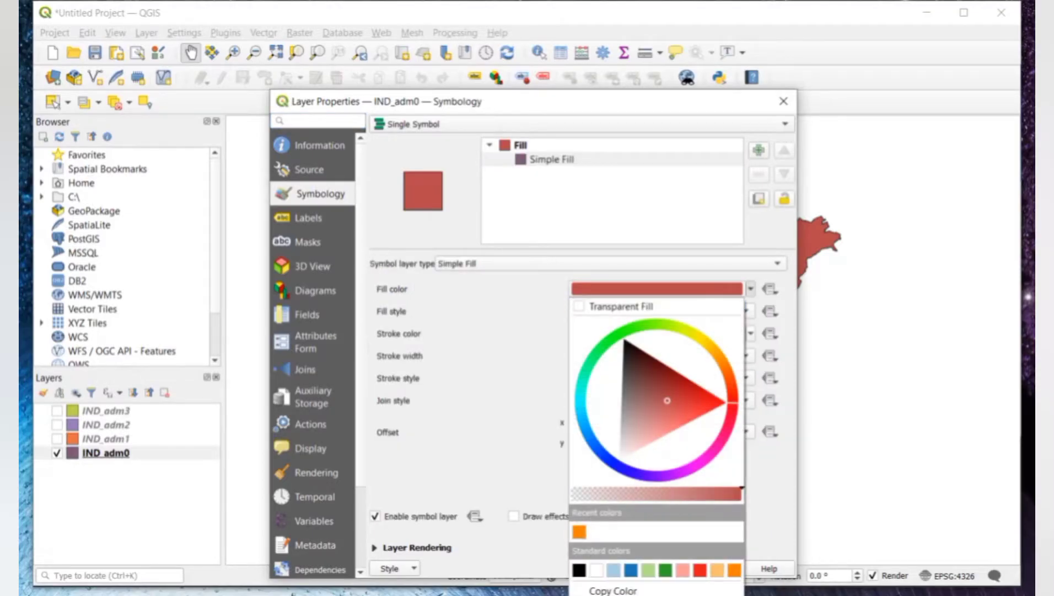
pyautogui.click(579, 531)
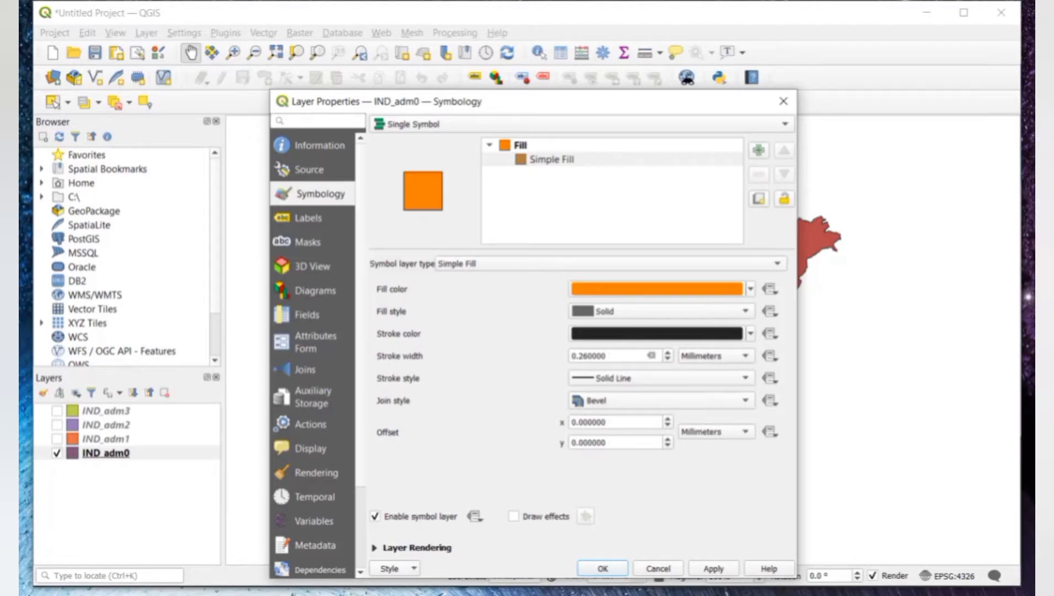
pyautogui.click(667, 352)
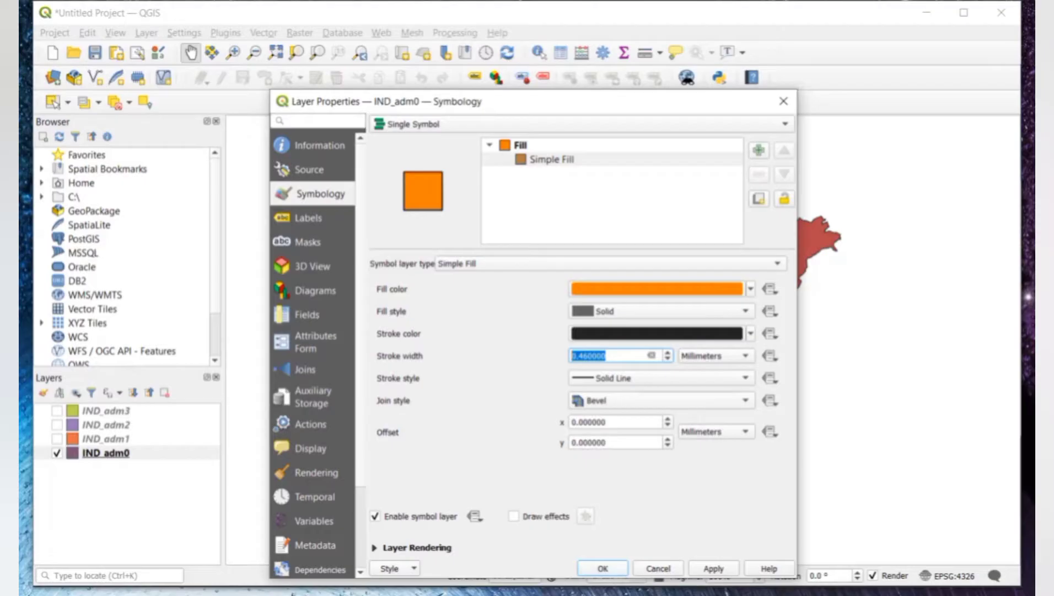
pyautogui.click(714, 567)
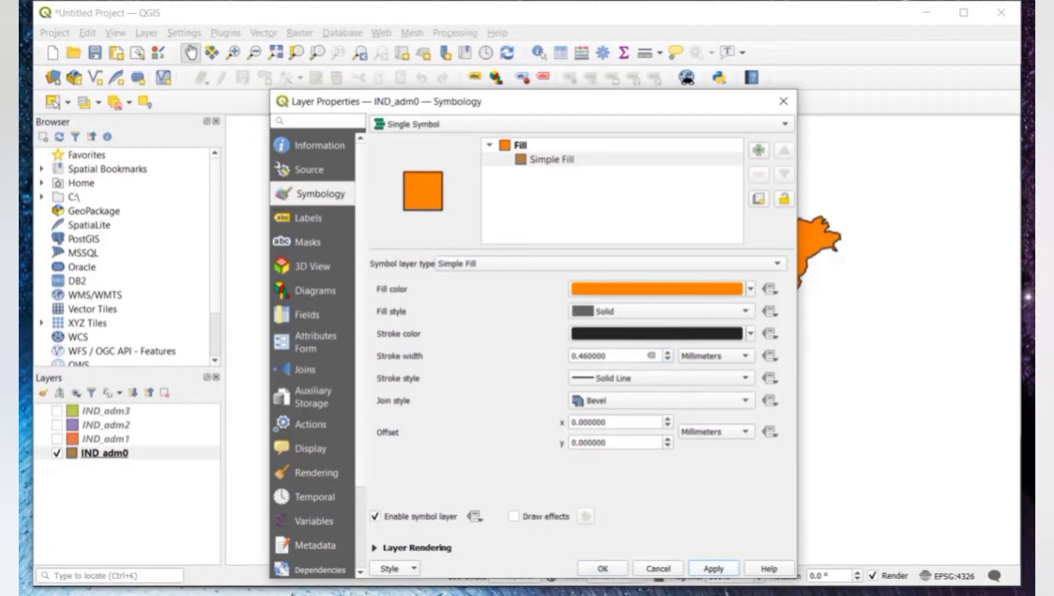
pyautogui.click(603, 568)
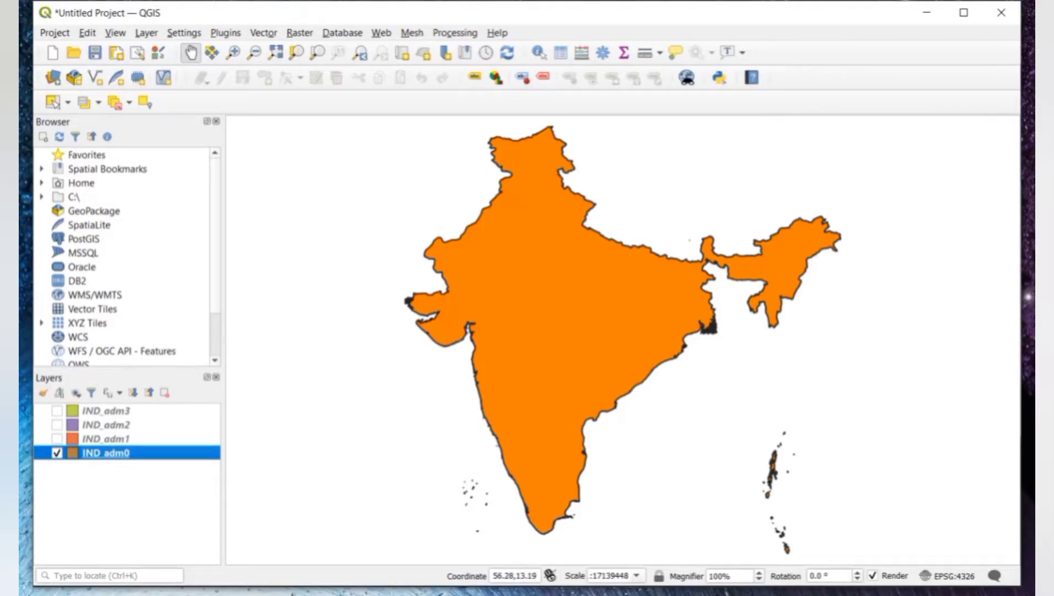
# Export the IND_adm0 features as a GeoPackage named india in the STUDY AREA folder on the Desktop, adding it to the map
pyautogui.rightClick(187, 452)
pyautogui.moveTo(276, 405)
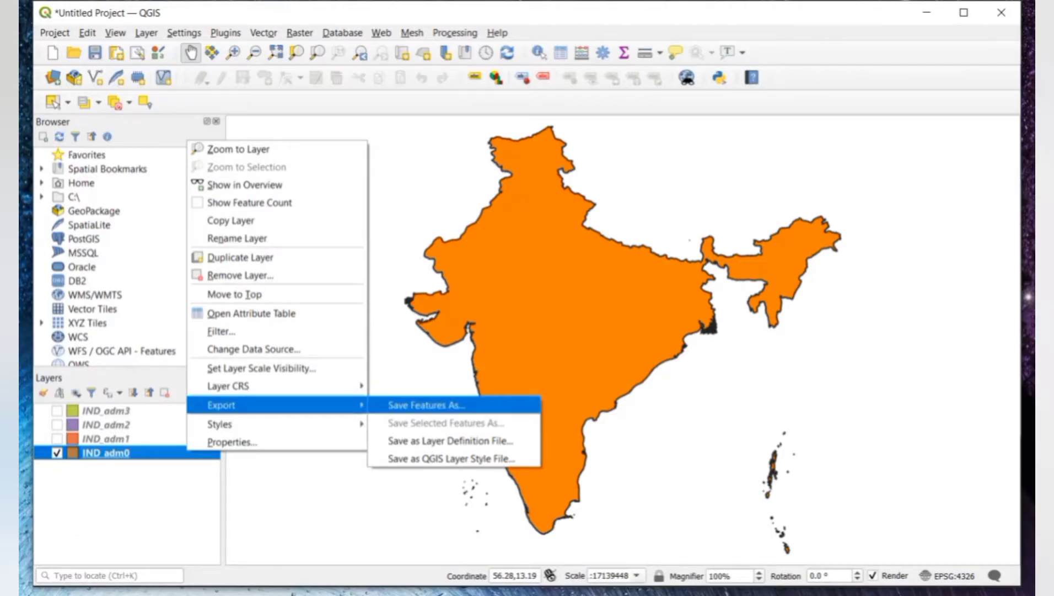
pyautogui.click(426, 405)
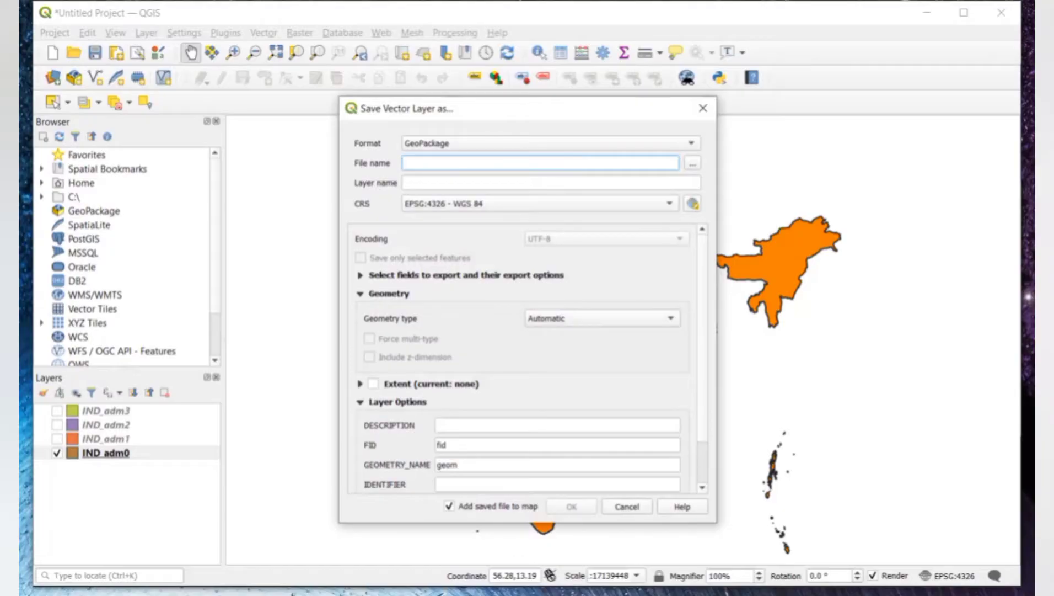
pyautogui.click(692, 163)
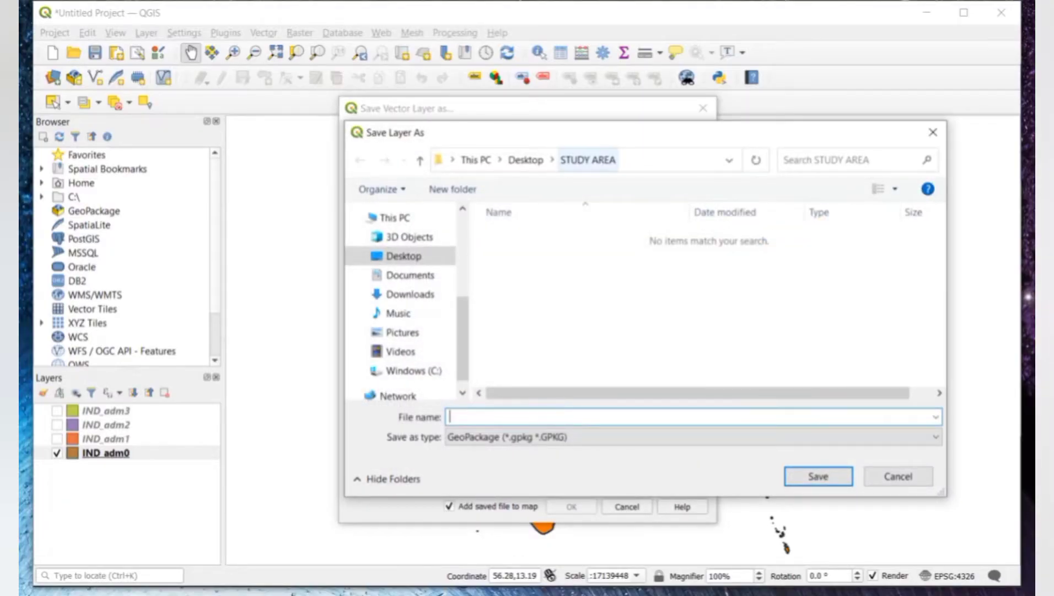
pyautogui.write('in')
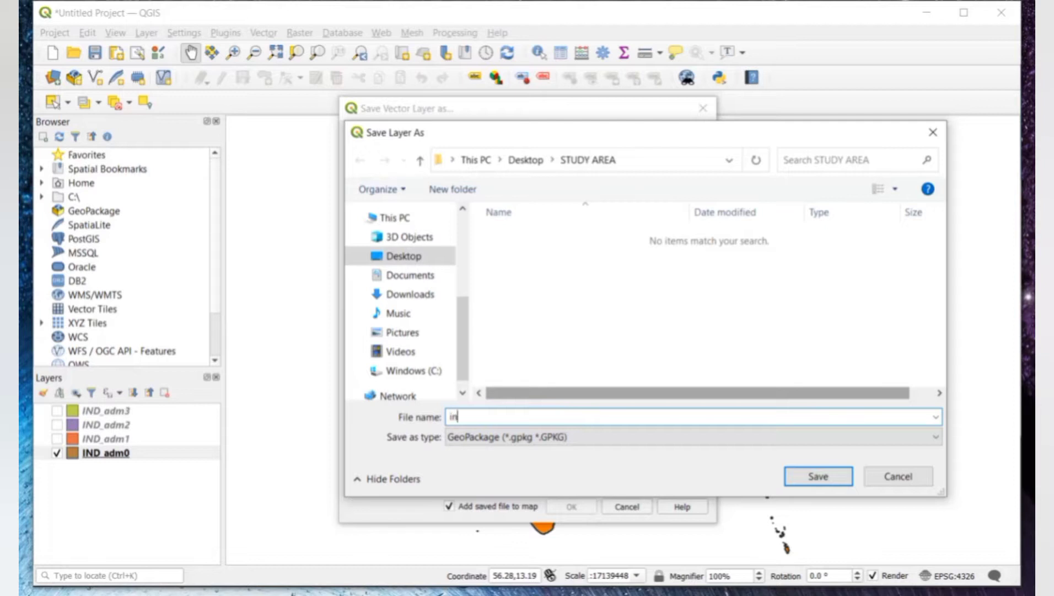
pyautogui.write('dia')
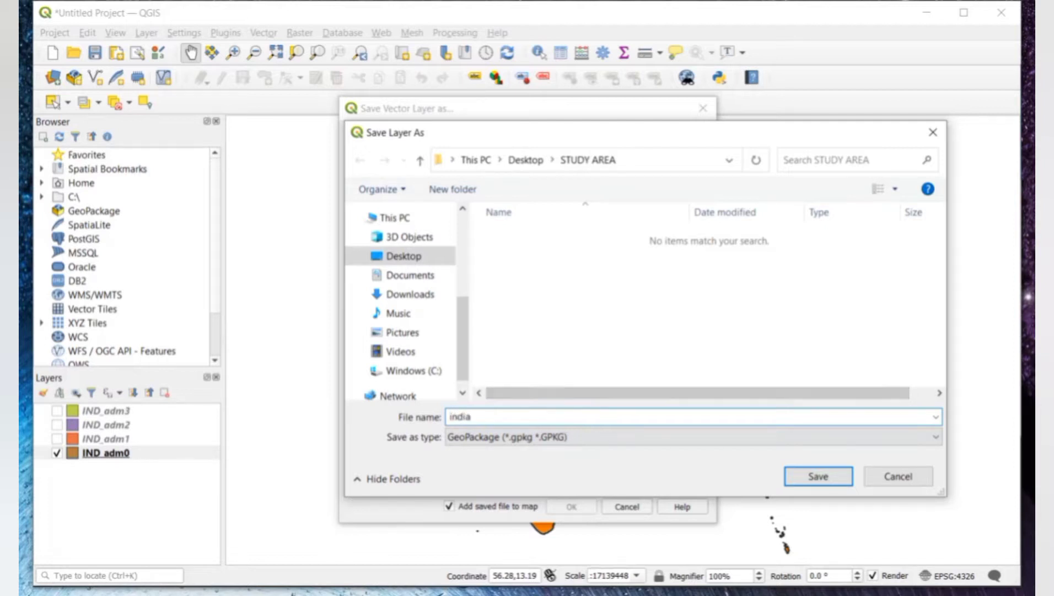
pyautogui.press('Return')
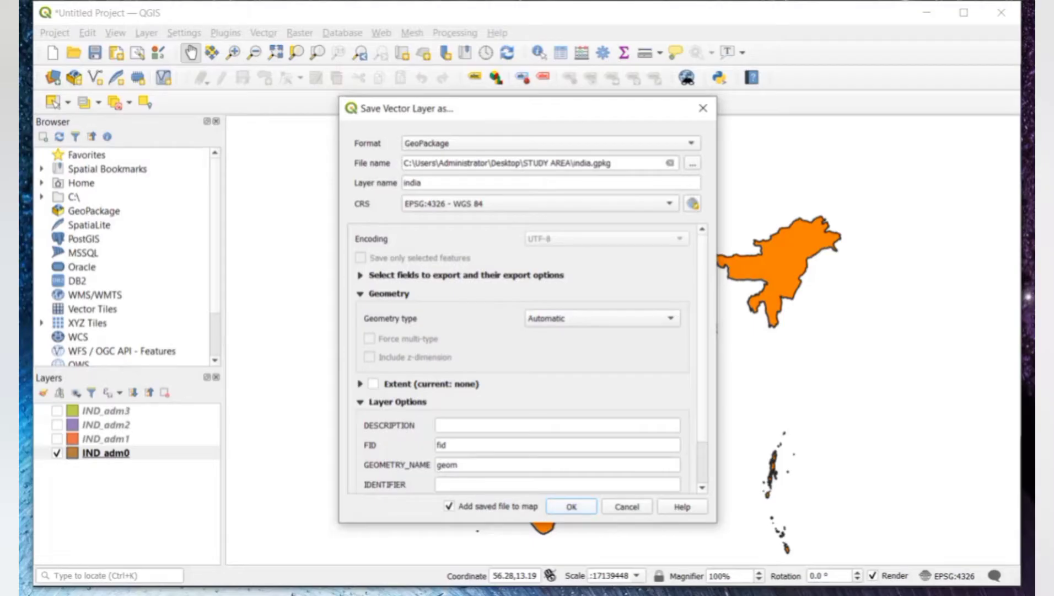
pyautogui.press('Return')
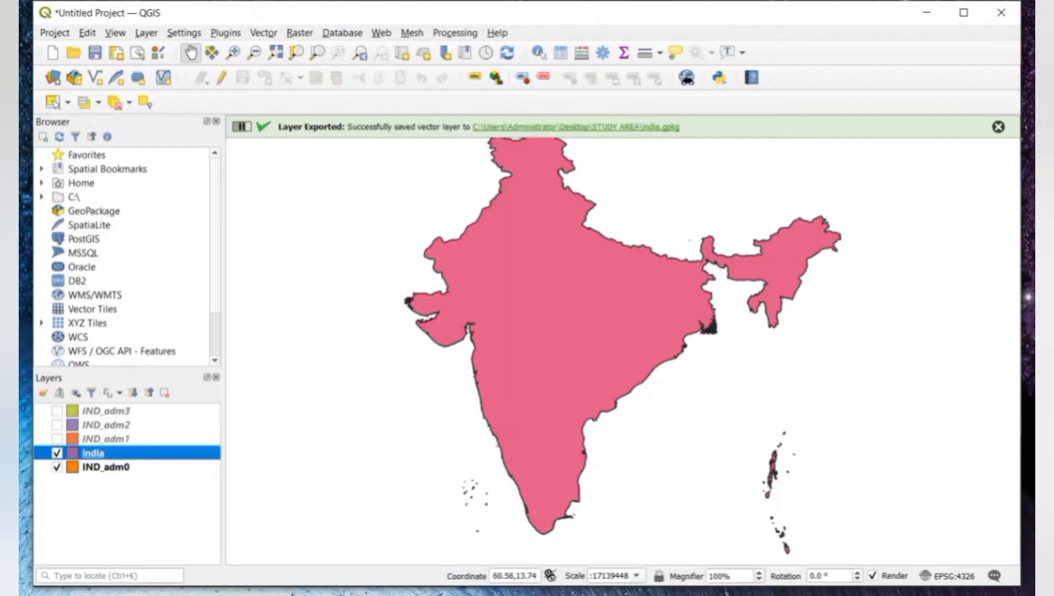
# Hide the IND_adm0 and india layers and show only the IND_adm2 layer
pyautogui.click(57, 467)
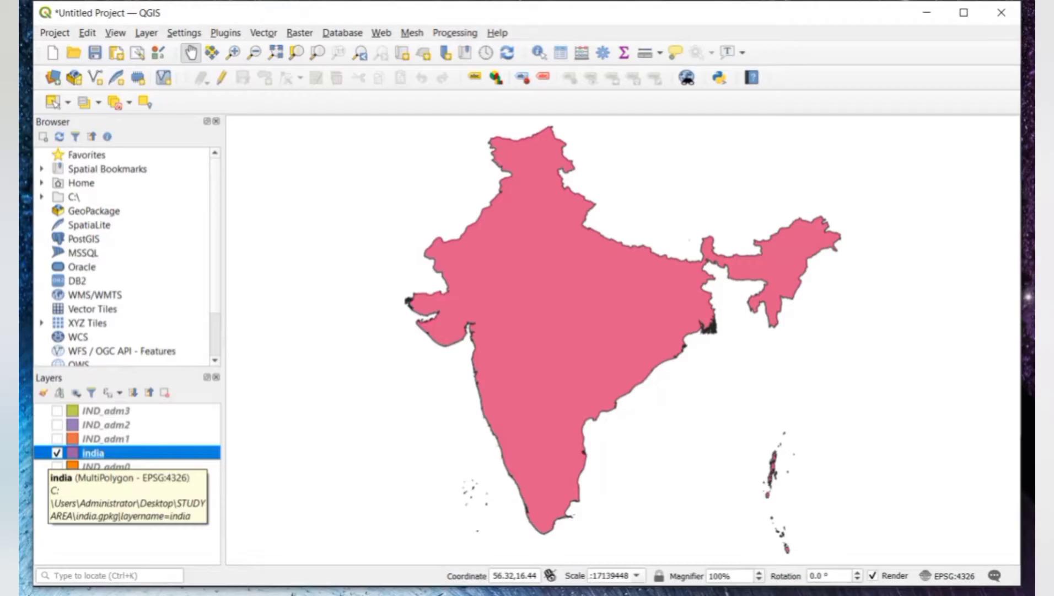
pyautogui.click(57, 452)
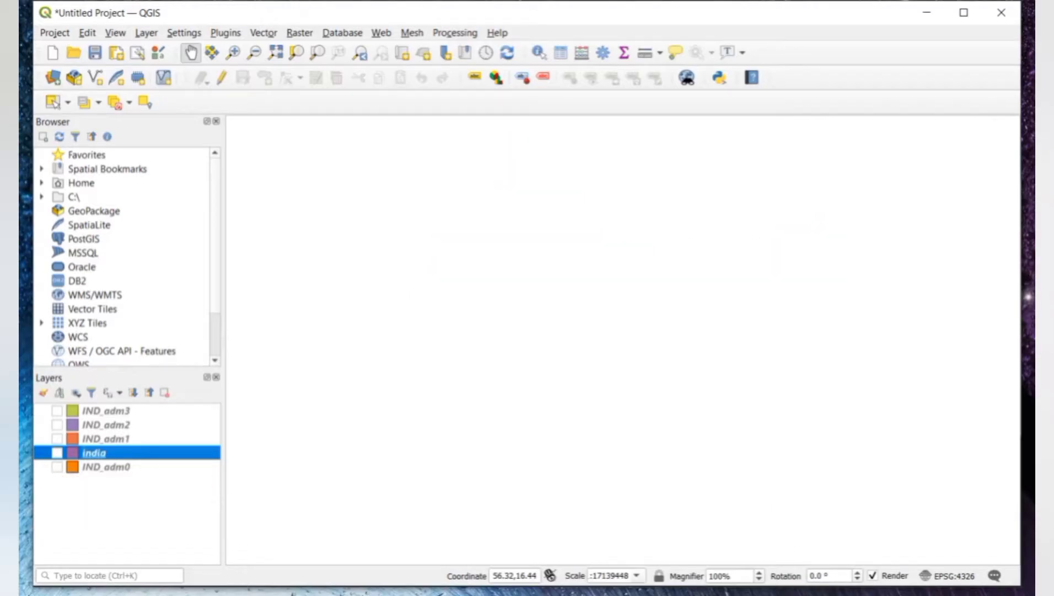
pyautogui.click(91, 424)
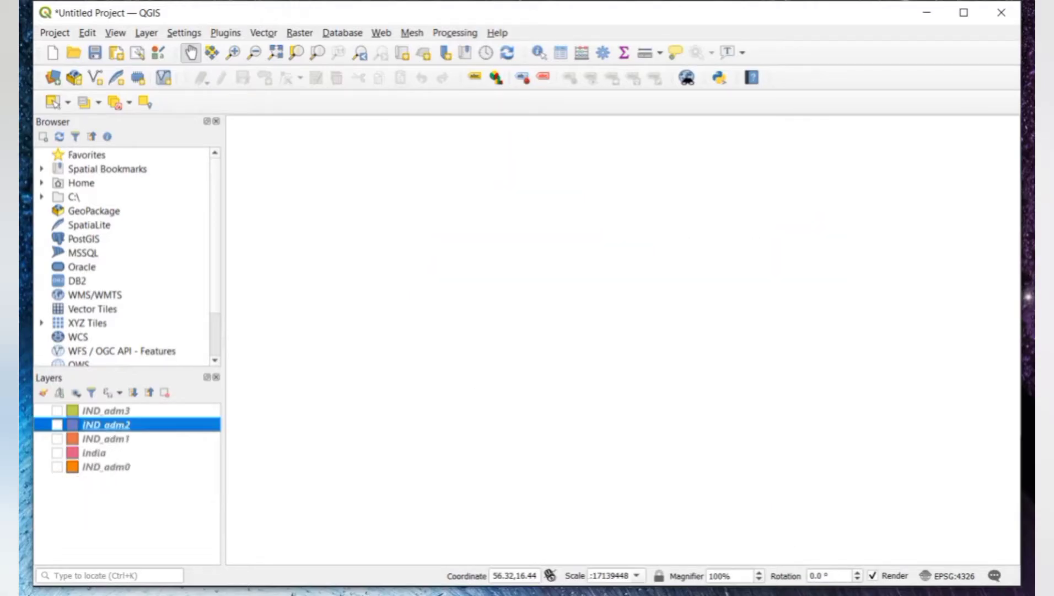
pyautogui.press('space')
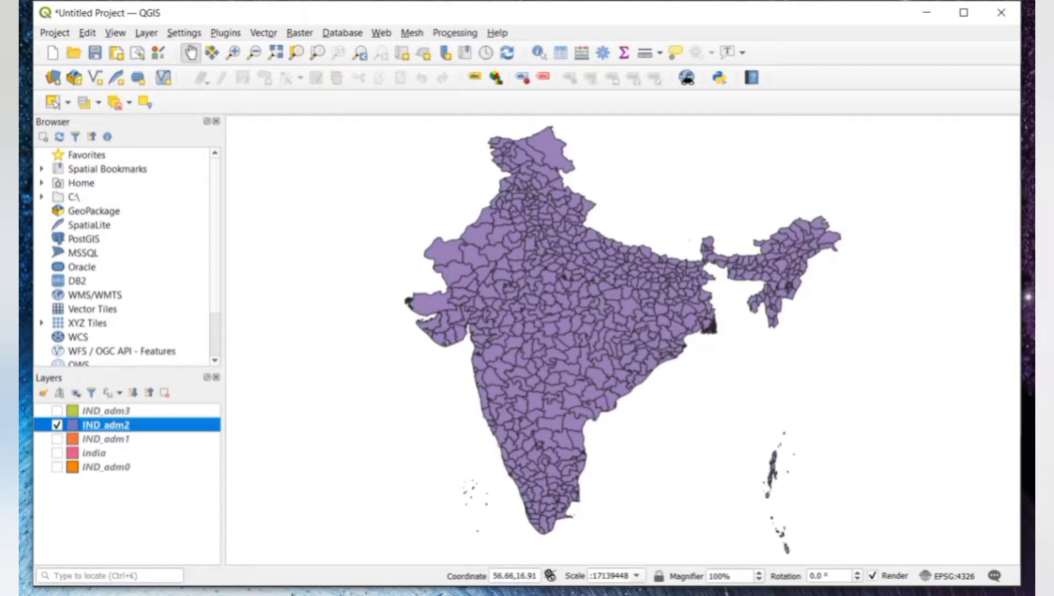
# Open the attribute table of IND_adm2 and select the rows of the Gujarat districts Valsad and Vadodara
pyautogui.rightClick(199, 422)
pyautogui.moveTo(237, 394)
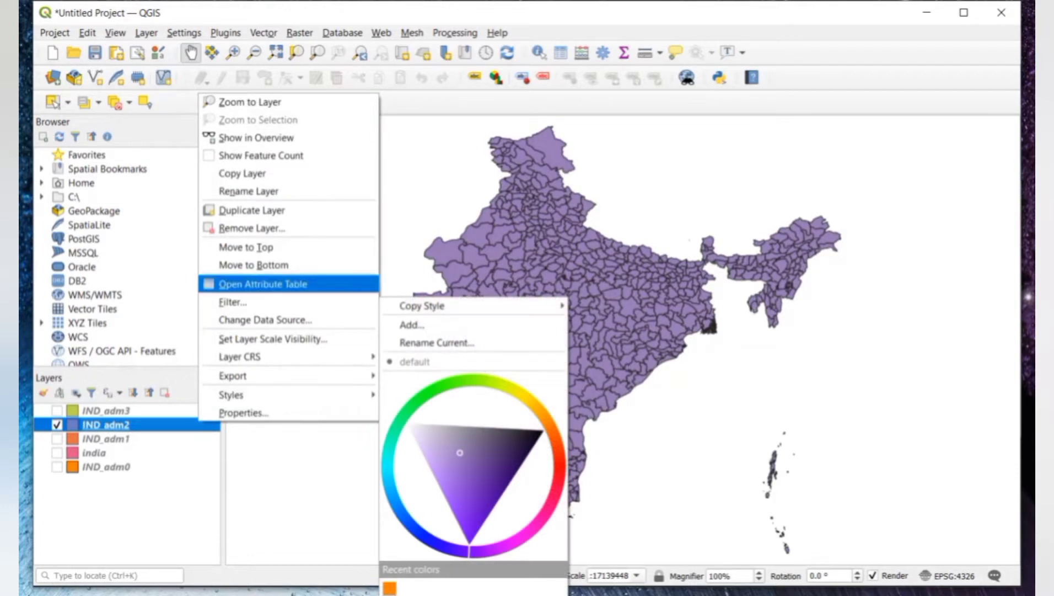
pyautogui.click(263, 283)
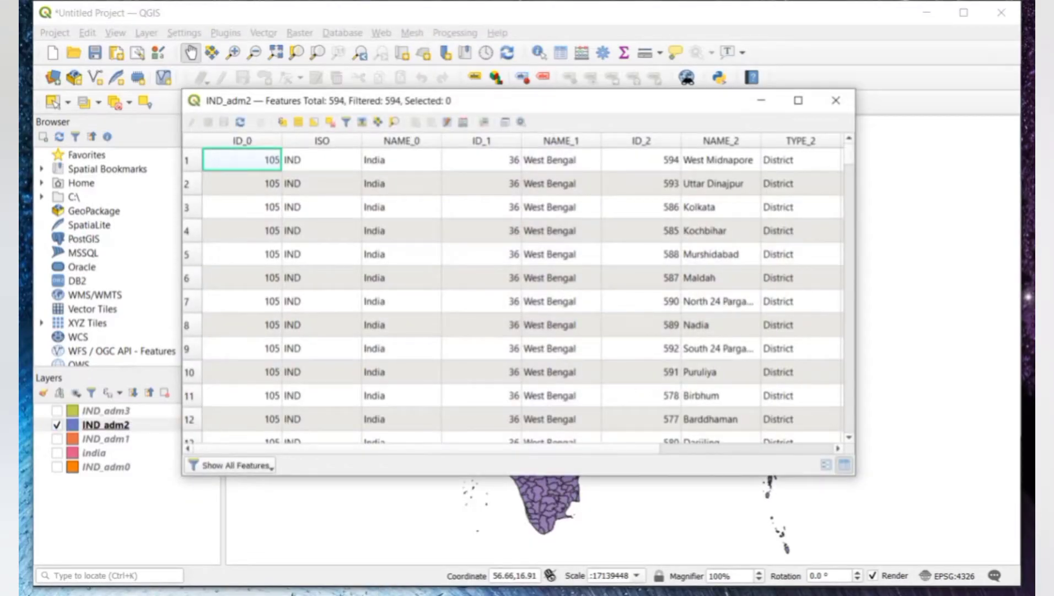
pyautogui.scroll(-8, 513, 289)
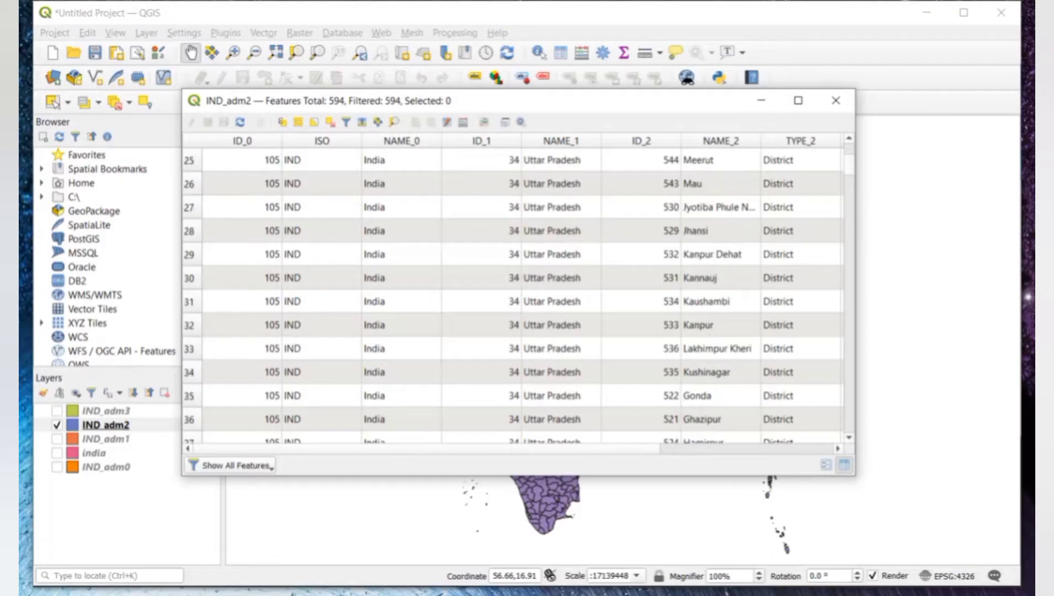
pyautogui.scroll(-16, 513, 289)
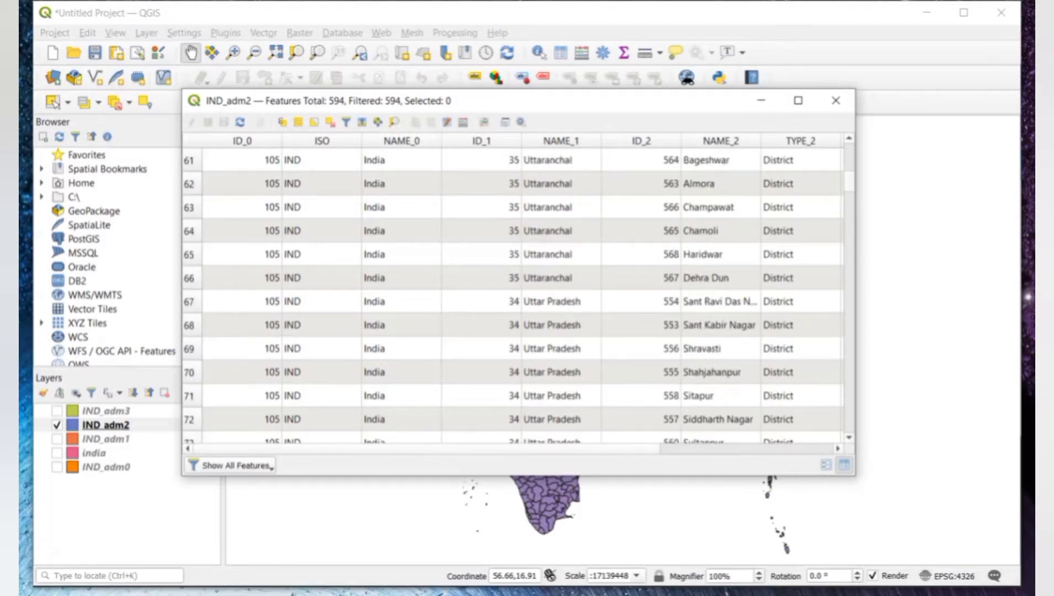
pyautogui.scroll(-16, 512, 290)
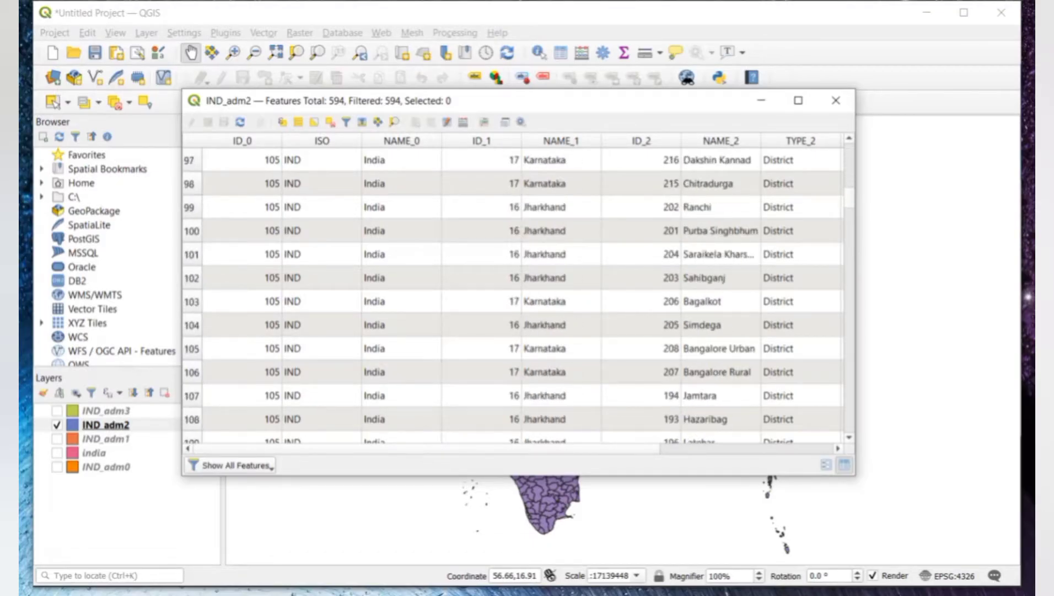
pyautogui.scroll(-8, 513, 289)
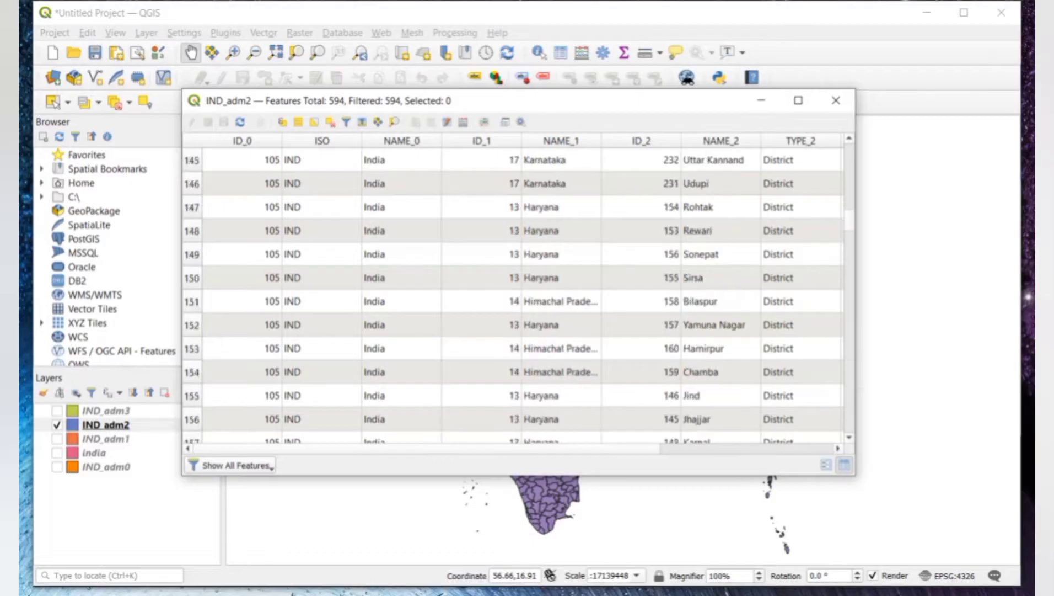
pyautogui.scroll(-4, 513, 290)
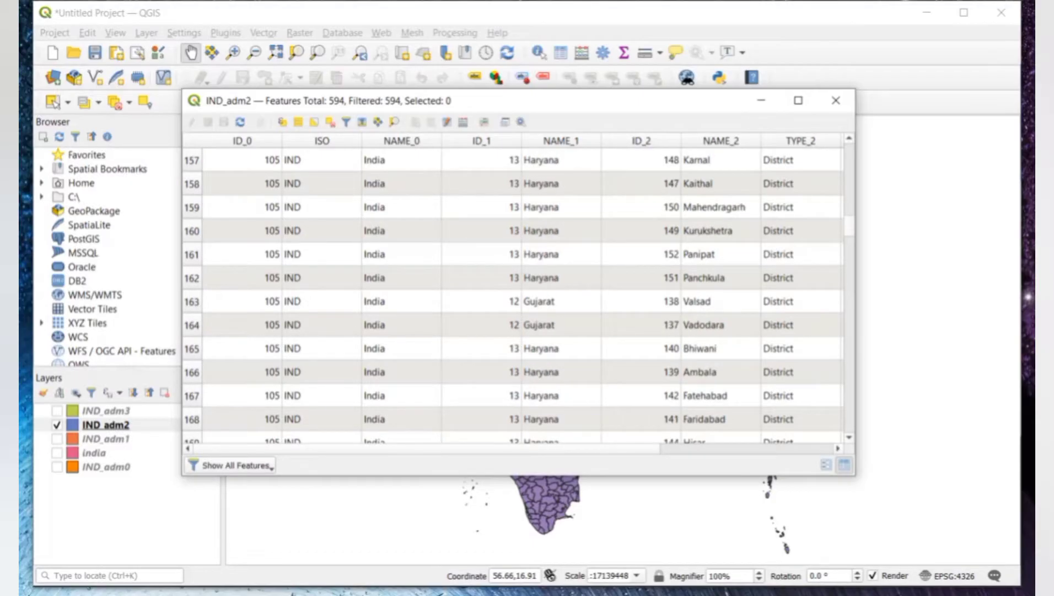
pyautogui.click(191, 301)
pyautogui.keyDown('ctrl'); pyautogui.click(191, 325); pyautogui.keyUp('ctrl')
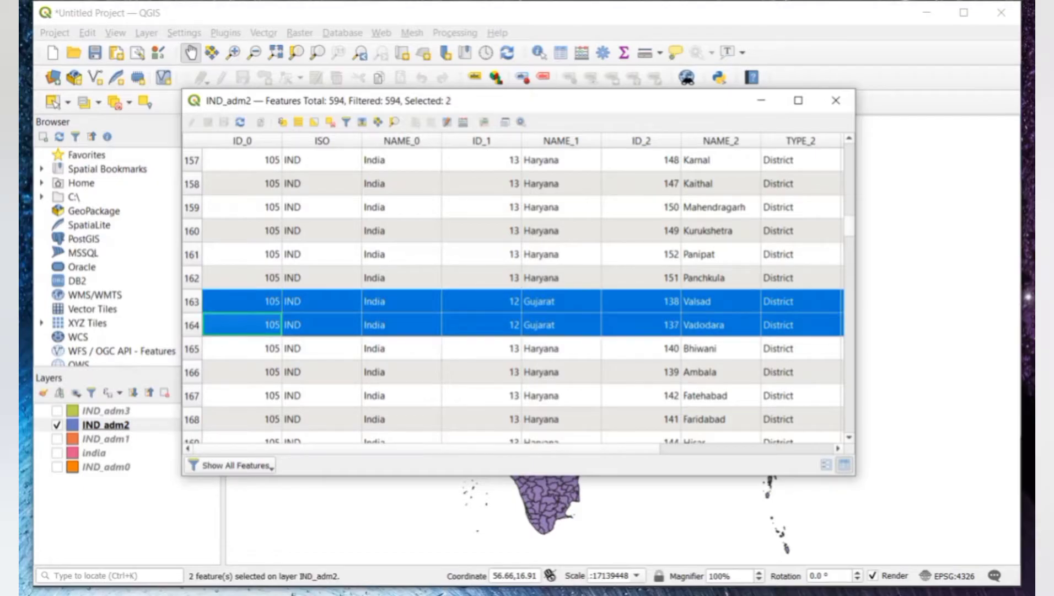
# Add the Gujarat districts Patan, Panch Mahals, Rajkot, Porbandar, Surat, Sabar Kantha, The Dangs and Surendranagar to the row selection
pyautogui.scroll(-4, 513, 289)
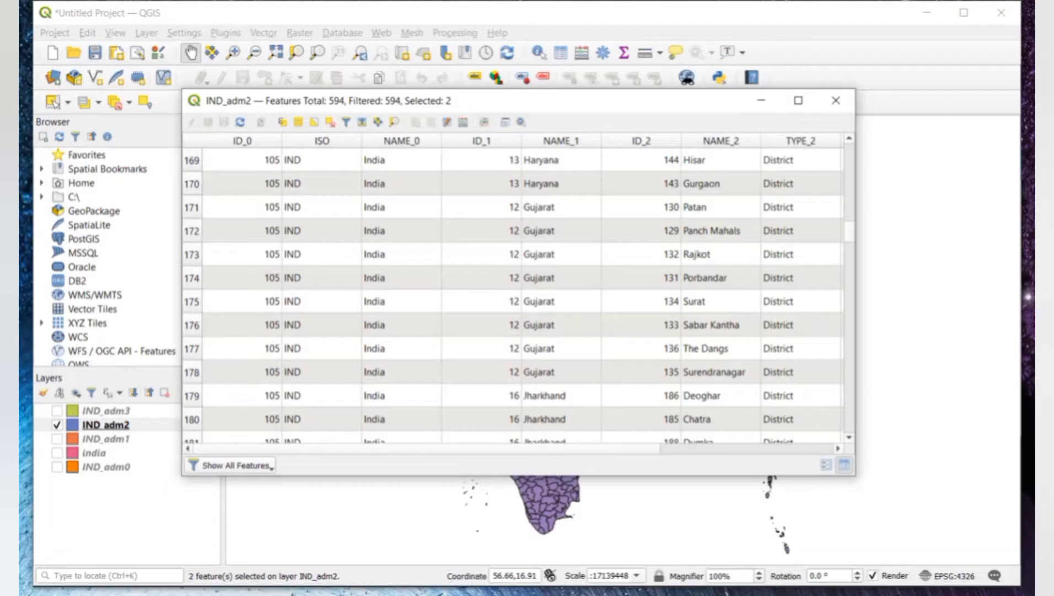
pyautogui.keyDown('ctrl'); pyautogui.click(191, 206); pyautogui.keyUp('ctrl')
pyautogui.keyDown('ctrl'); pyautogui.click(191, 230); pyautogui.keyUp('ctrl')
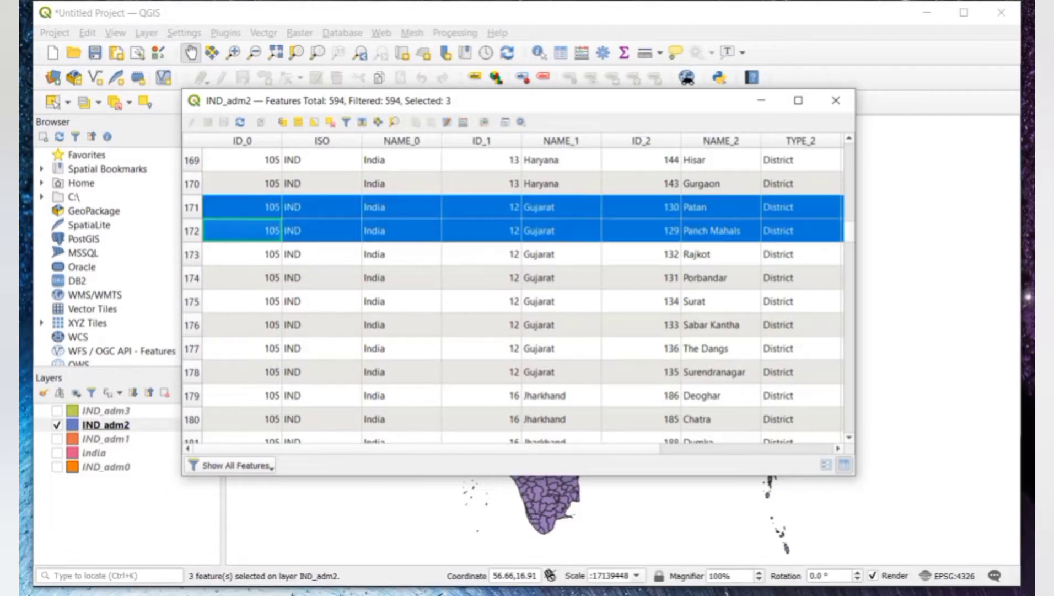
pyautogui.keyDown('ctrl'); pyautogui.click(191, 254); pyautogui.keyUp('ctrl')
pyautogui.keyDown('ctrl'); pyautogui.click(243, 277); pyautogui.keyUp('ctrl')
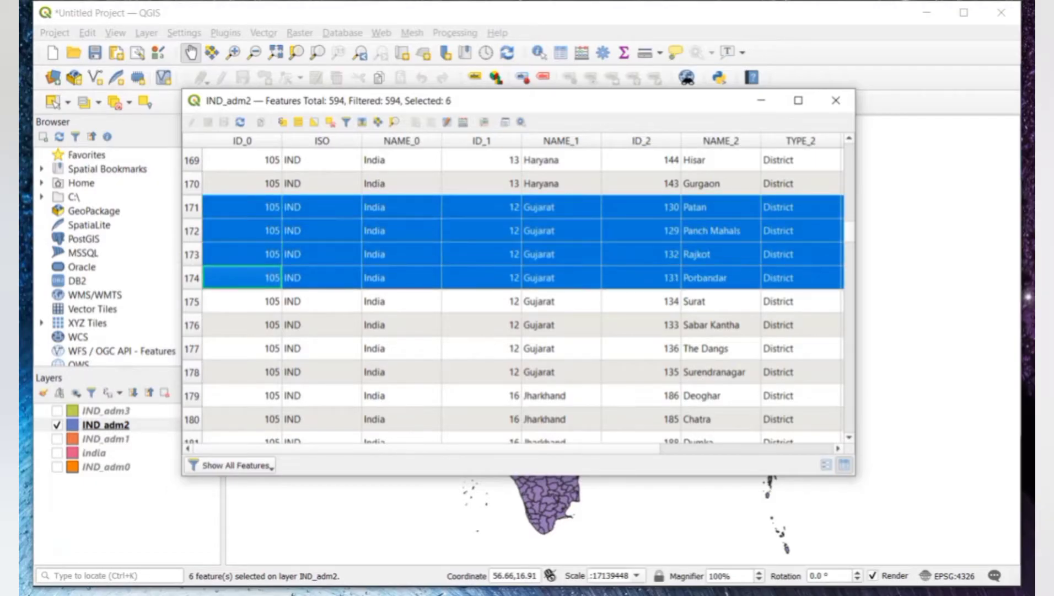
pyautogui.keyDown('ctrl'); pyautogui.click(191, 301); pyautogui.keyUp('ctrl')
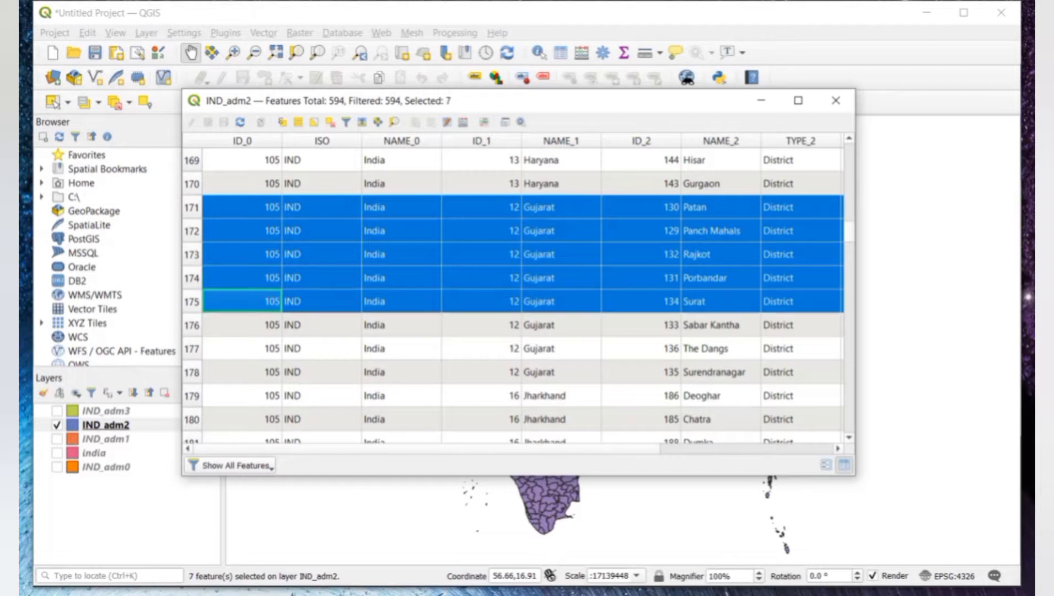
pyautogui.keyDown('ctrl'); pyautogui.click(191, 325); pyautogui.keyUp('ctrl')
pyautogui.keyDown('ctrl'); pyautogui.click(242, 348); pyautogui.keyUp('ctrl')
pyautogui.keyDown('ctrl'); pyautogui.click(243, 372); pyautogui.keyUp('ctrl')
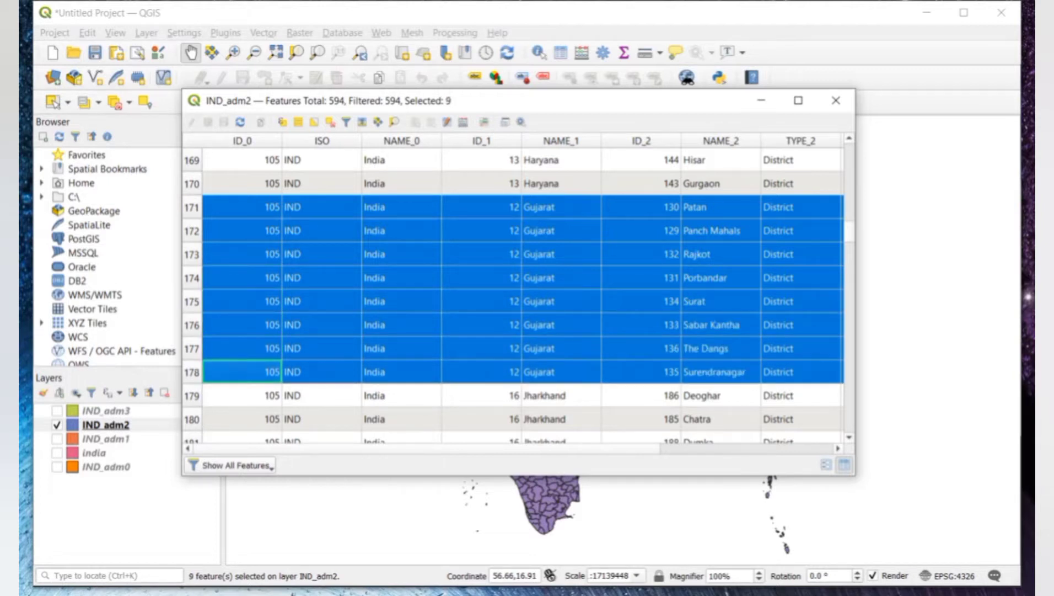
# Add the Gujarat districts Jamnagar, Gandhinagar, Kachchh, Junagadh, Mahesana, Kheda, Navsari, Narmada and Ahmadabad to the row selection
pyautogui.scroll(-4, 513, 293)
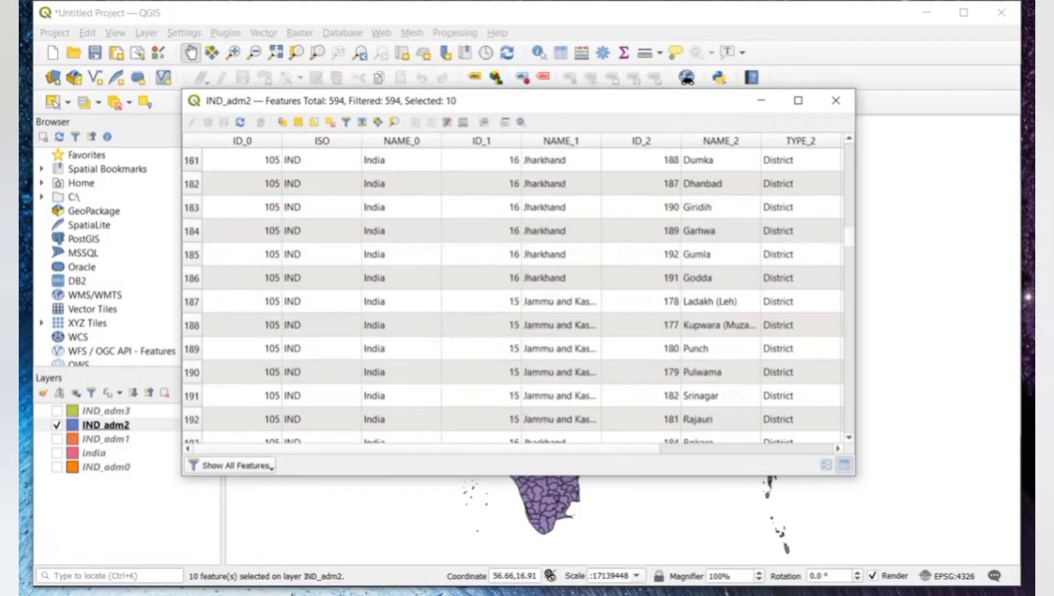
pyautogui.scroll(-4, 513, 293)
pyautogui.scroll(-16, 512, 292)
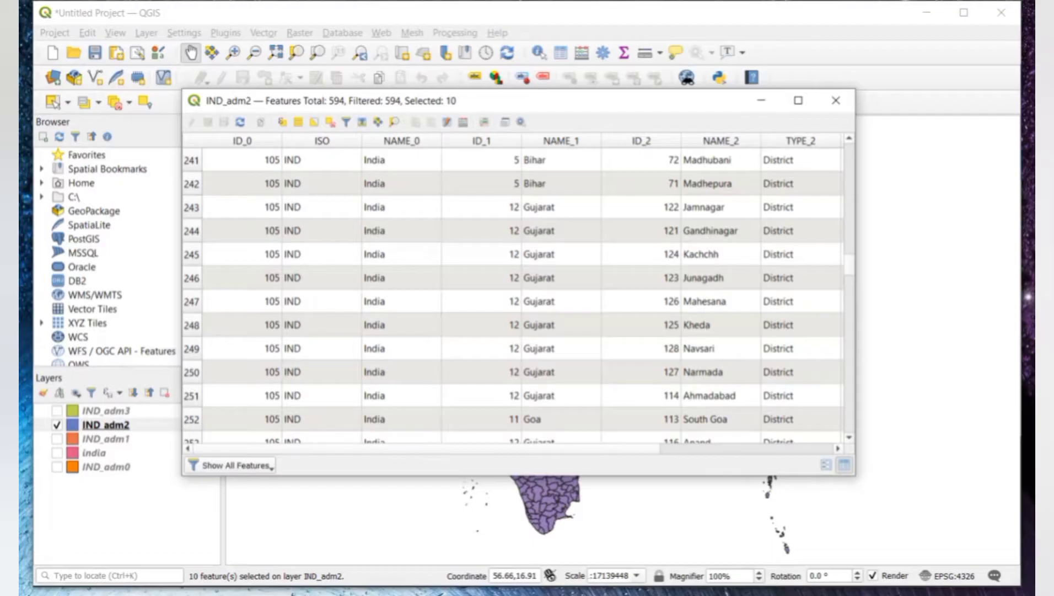
pyautogui.keyDown('ctrl'); pyautogui.click(191, 206); pyautogui.keyUp('ctrl')
pyautogui.keyDown('ctrl'); pyautogui.click(191, 231); pyautogui.keyUp('ctrl')
pyautogui.keyDown('ctrl'); pyautogui.click(191, 254); pyautogui.keyUp('ctrl')
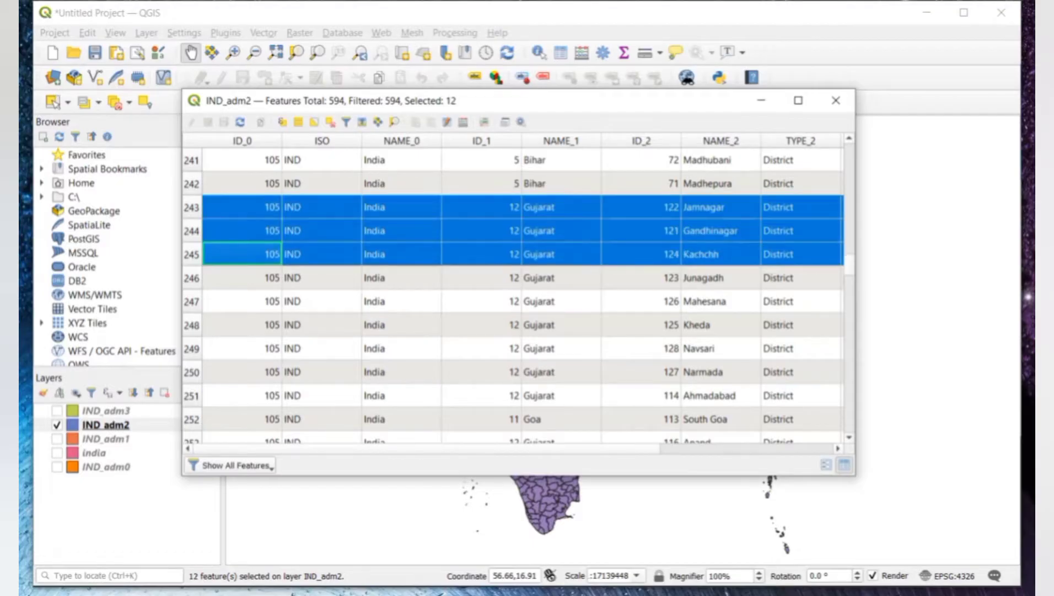
pyautogui.keyDown('ctrl'); pyautogui.click(191, 278); pyautogui.keyUp('ctrl')
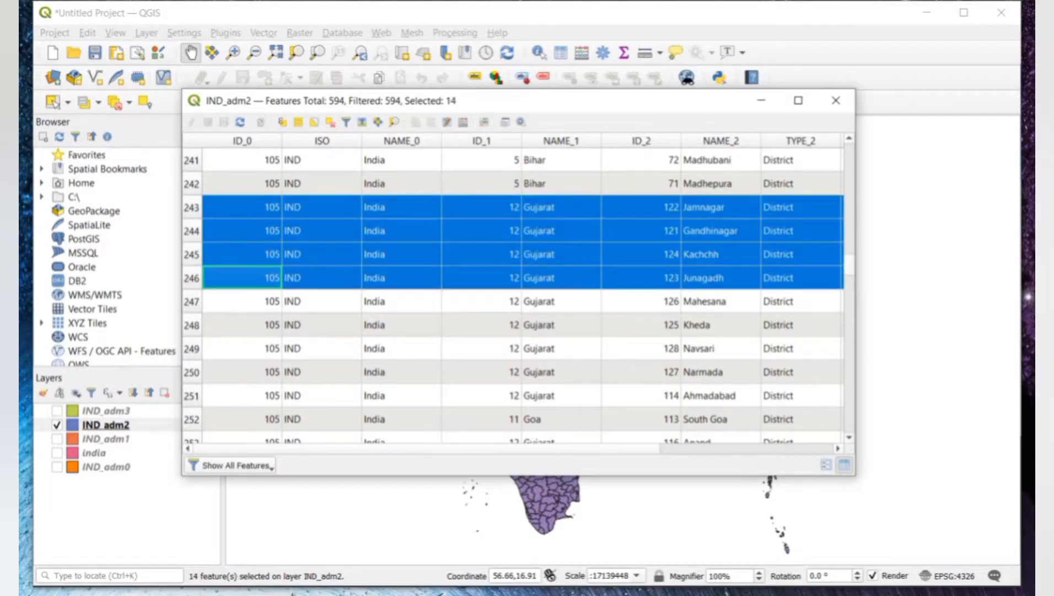
pyautogui.keyDown('ctrl'); pyautogui.click(191, 301); pyautogui.keyUp('ctrl')
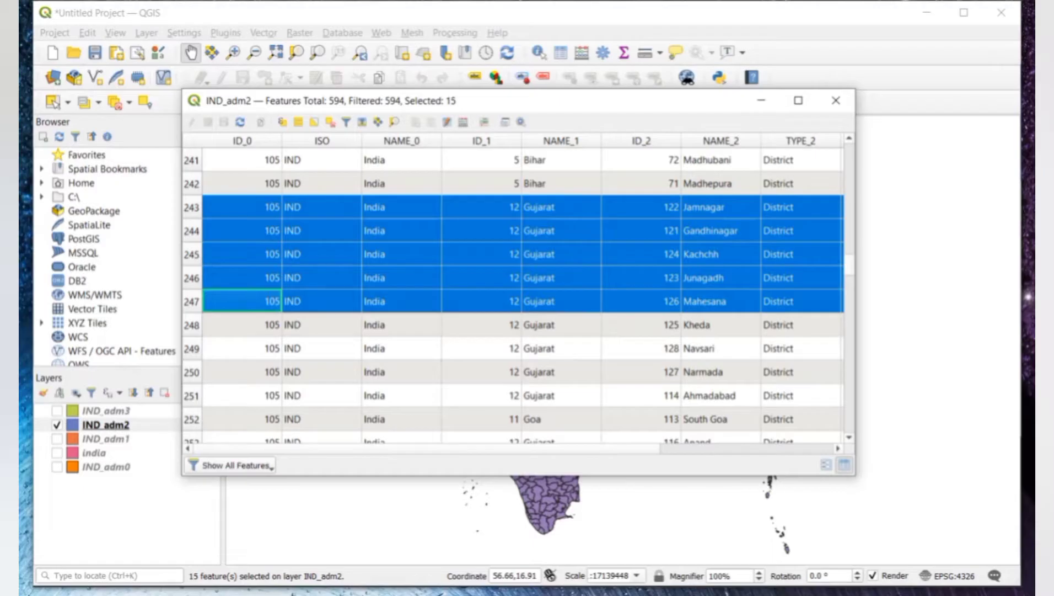
pyautogui.keyDown('ctrl'); pyautogui.click(192, 324); pyautogui.keyUp('ctrl')
pyautogui.keyDown('ctrl'); pyautogui.click(191, 347); pyautogui.keyUp('ctrl')
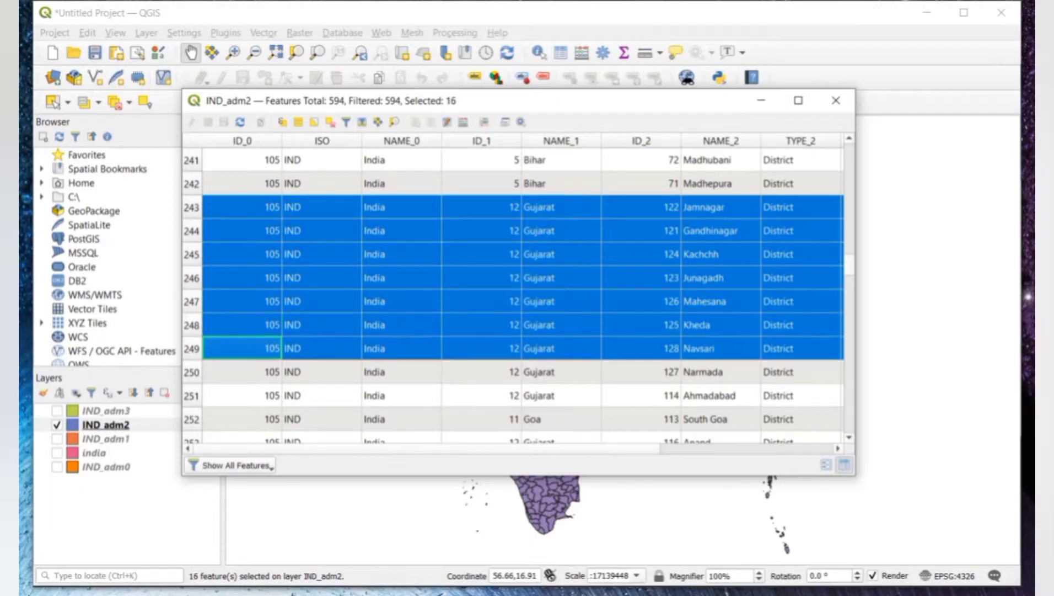
pyautogui.keyDown('ctrl'); pyautogui.click(191, 372); pyautogui.keyUp('ctrl')
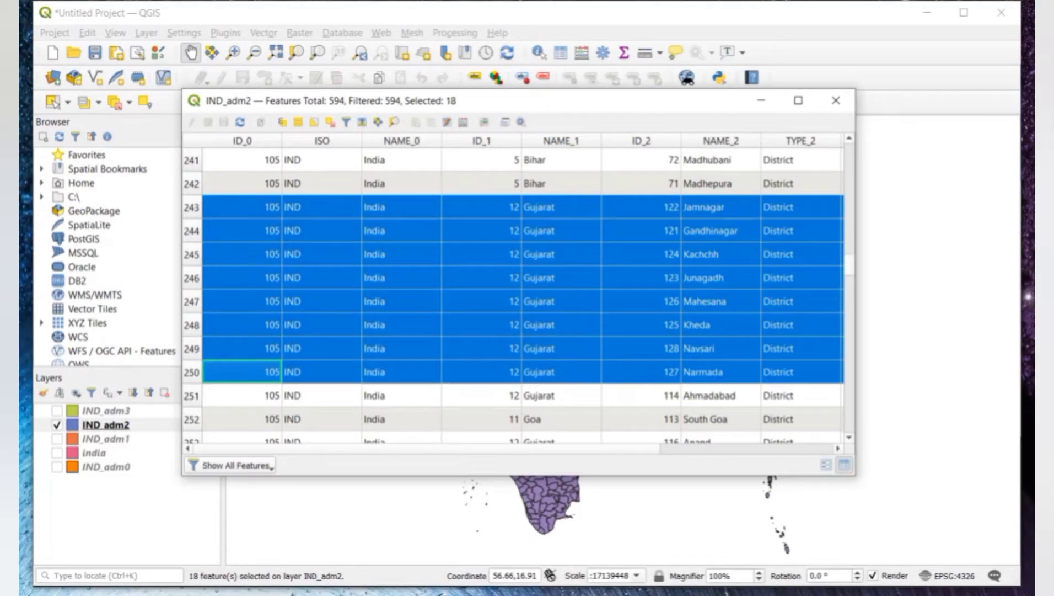
pyautogui.keyDown('ctrl'); pyautogui.click(191, 395); pyautogui.keyUp('ctrl')
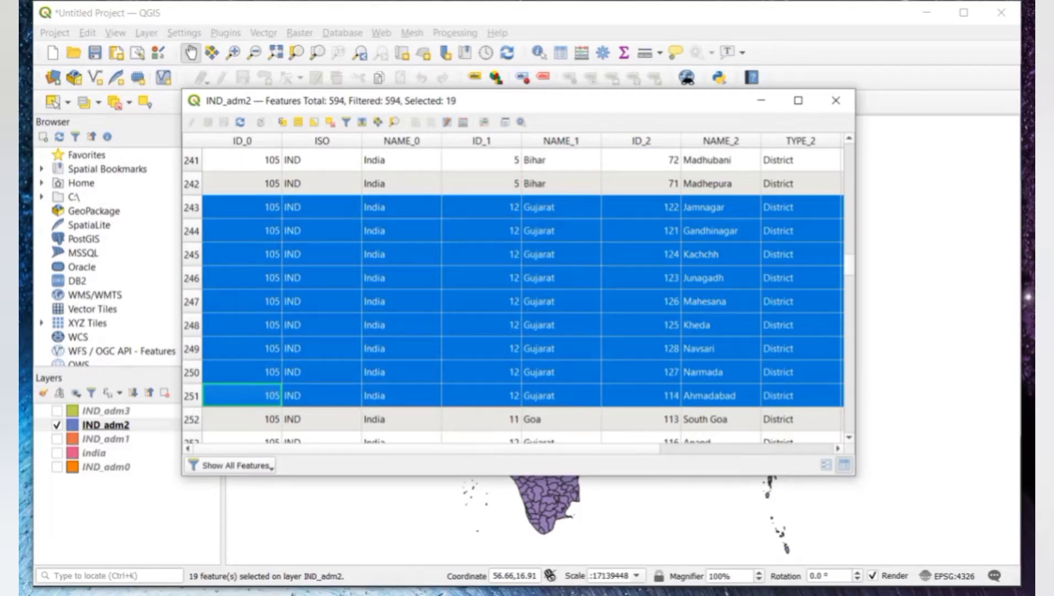
# Add the Gujarat districts Anand, Amreli, Bharuch, Banas Kantha, Dahod and Bhavnagar to the row selection
pyautogui.scroll(-4, 518, 292)
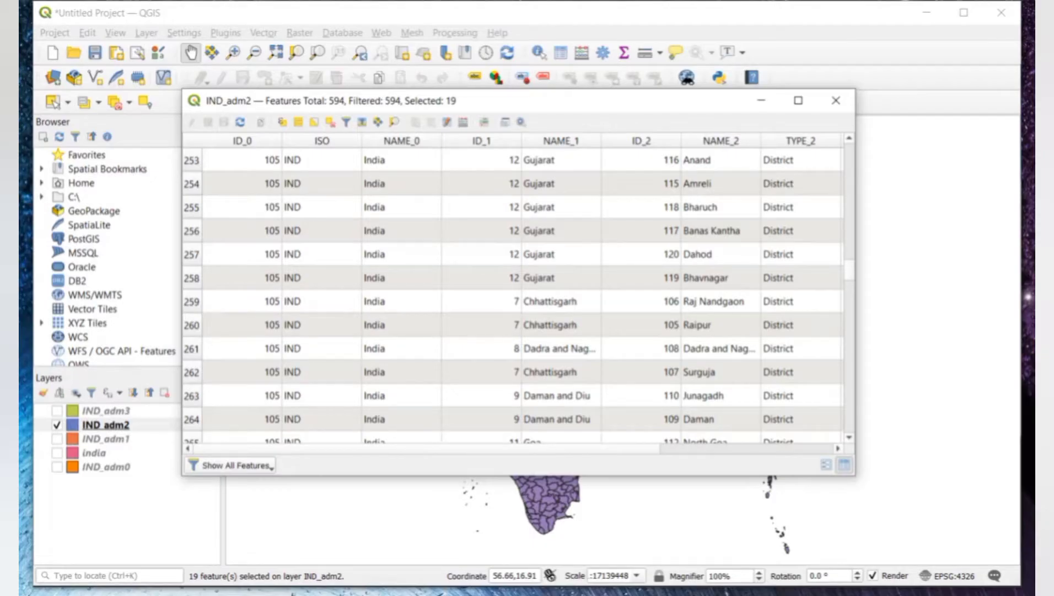
pyautogui.keyDown('ctrl'); pyautogui.click(192, 160); pyautogui.keyUp('ctrl')
pyautogui.keyDown('ctrl'); pyautogui.click(192, 184); pyautogui.keyUp('ctrl')
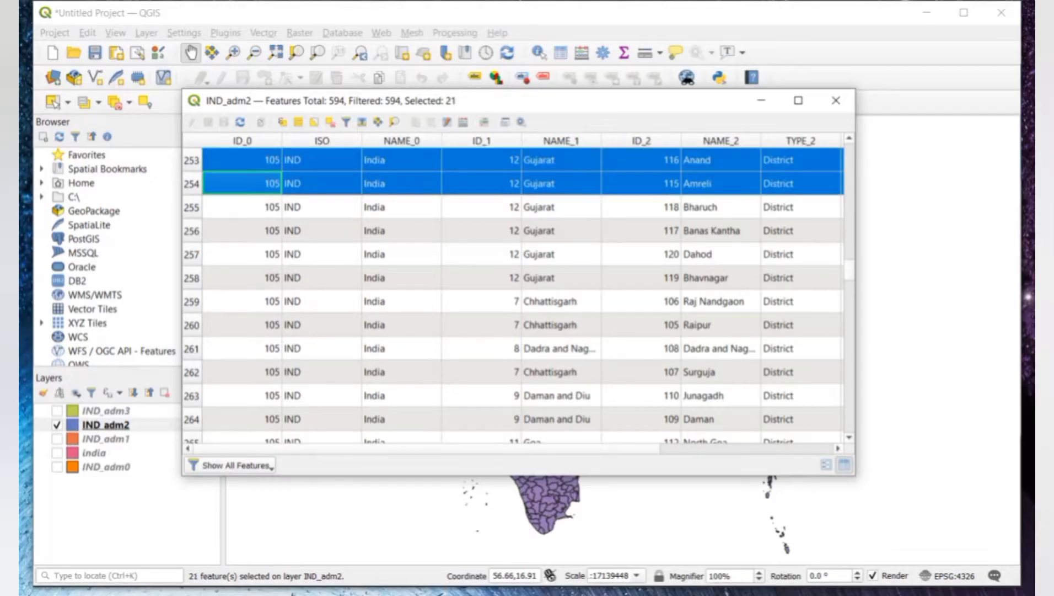
pyautogui.keyDown('ctrl'); pyautogui.click(191, 206); pyautogui.keyUp('ctrl')
pyautogui.keyDown('ctrl'); pyautogui.click(191, 231); pyautogui.keyUp('ctrl')
pyautogui.keyDown('ctrl'); pyautogui.click(191, 231); pyautogui.keyUp('ctrl')
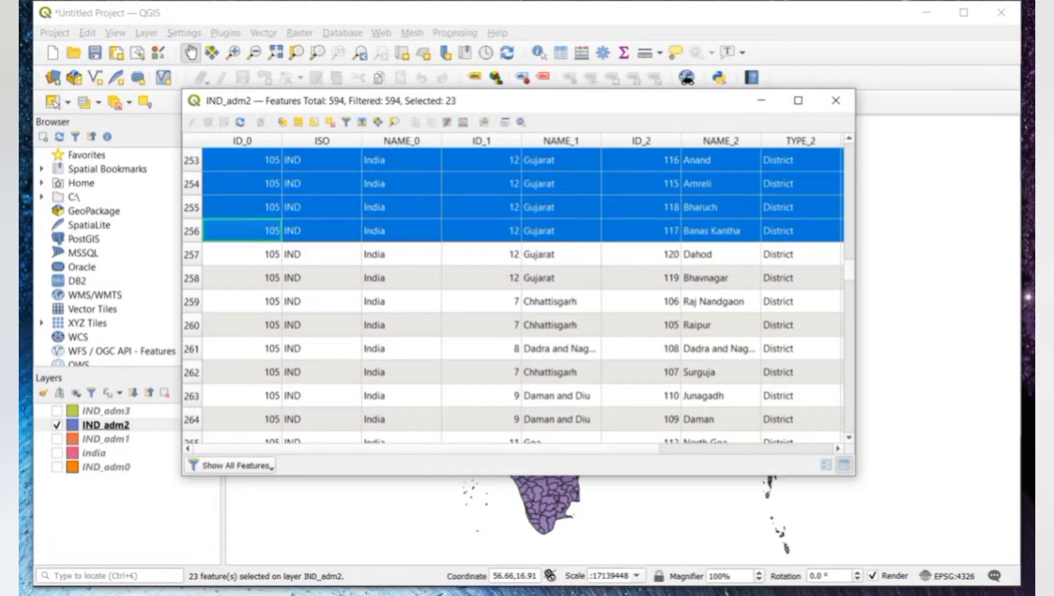
pyautogui.keyDown('ctrl'); pyautogui.click(191, 254); pyautogui.keyUp('ctrl')
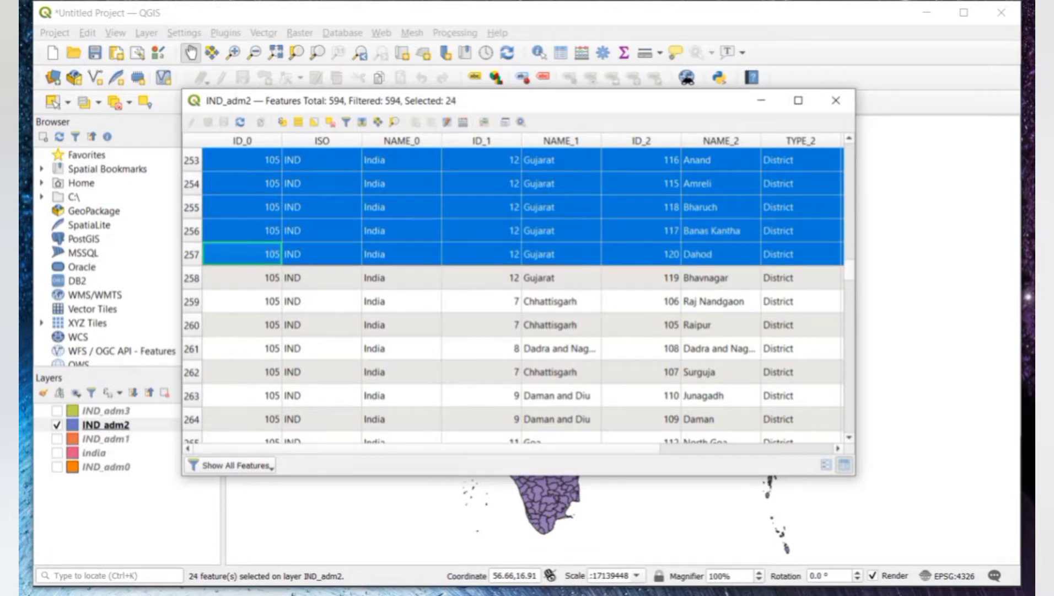
pyautogui.keyDown('ctrl'); pyautogui.click(192, 278); pyautogui.keyUp('ctrl')
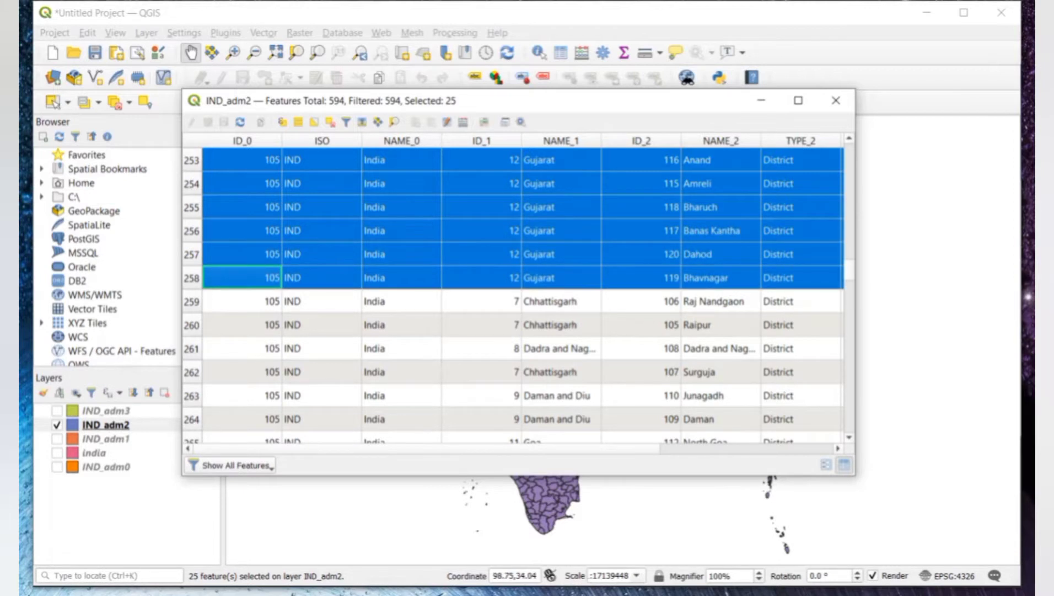
# Check the rest of the IND_adm2 attribute table for unselected Gujarat districts, and close the table
pyautogui.scroll(1, 518, 296)
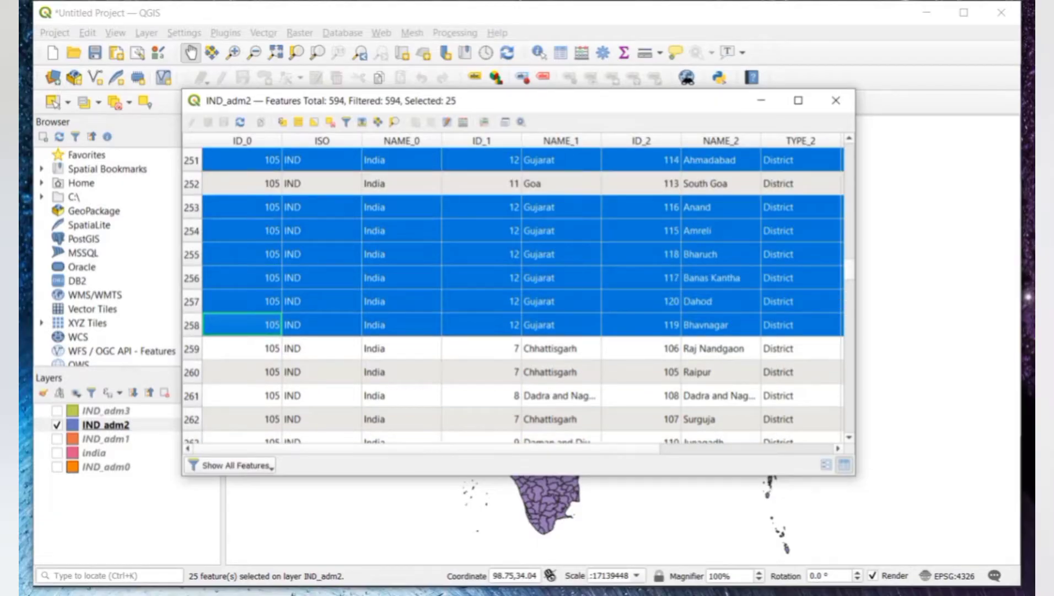
pyautogui.scroll(-16, 519, 295)
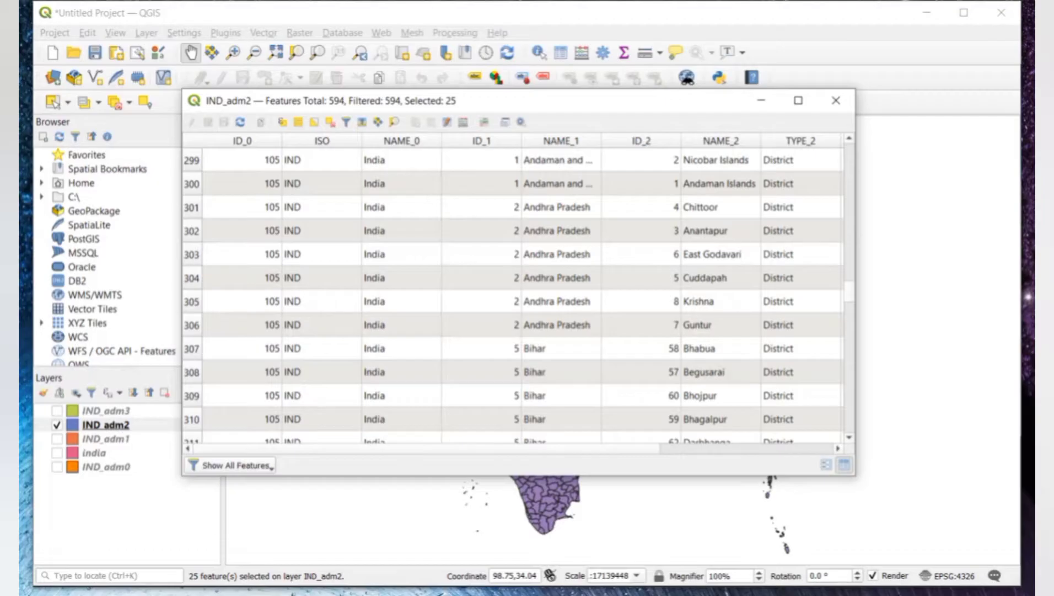
pyautogui.scroll(-20, 518, 295)
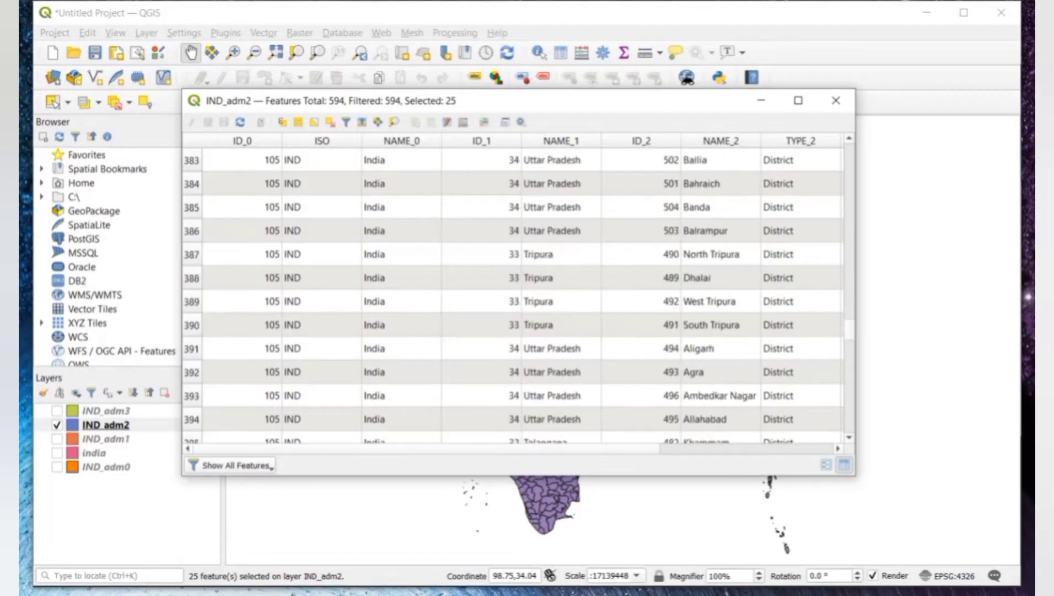
pyautogui.scroll(-20, 518, 295)
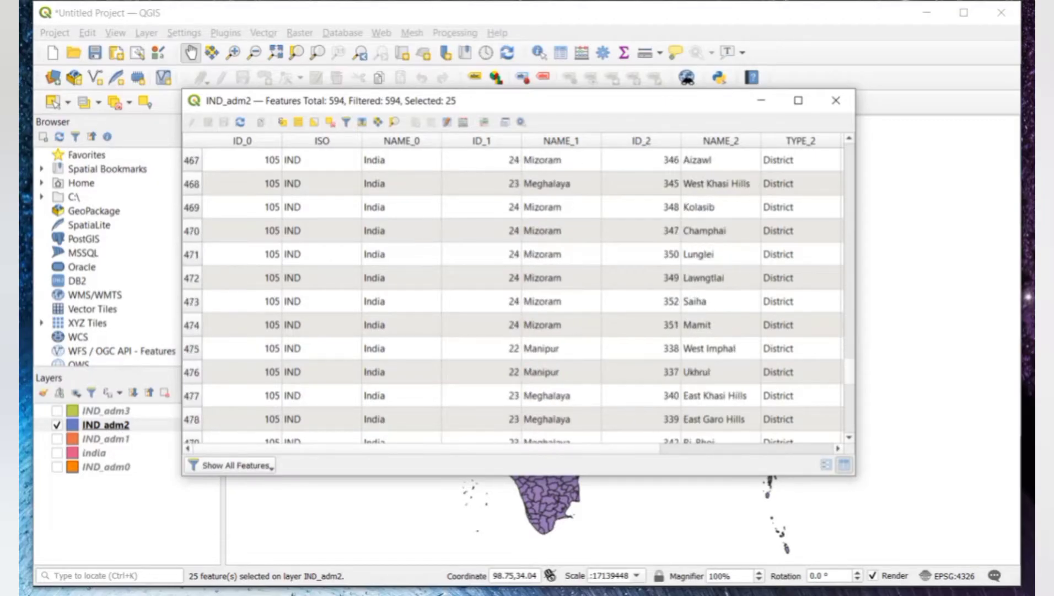
pyautogui.scroll(-20, 519, 296)
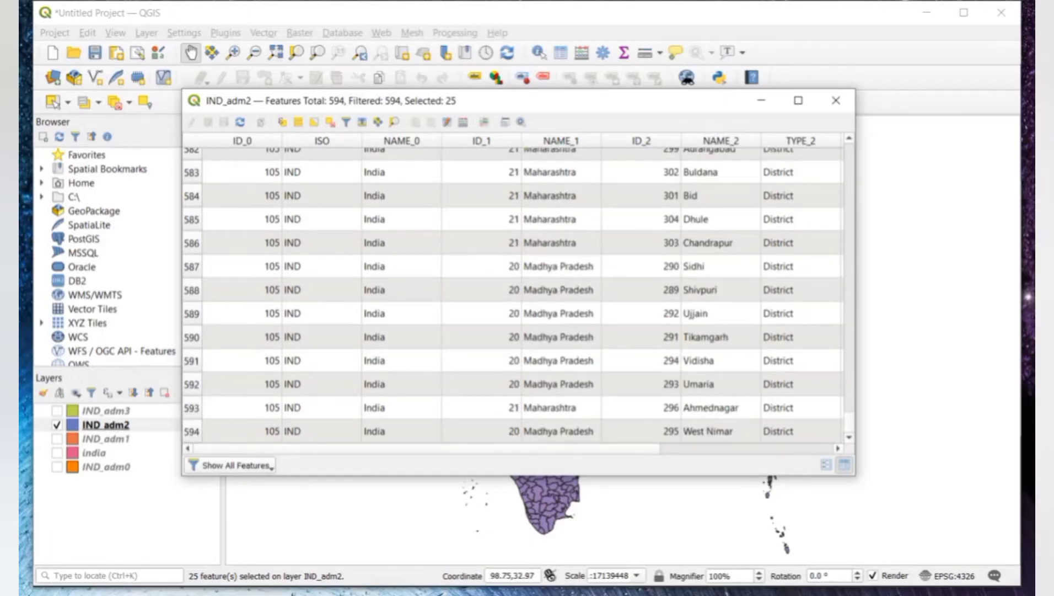
pyautogui.scroll(4, 518, 295)
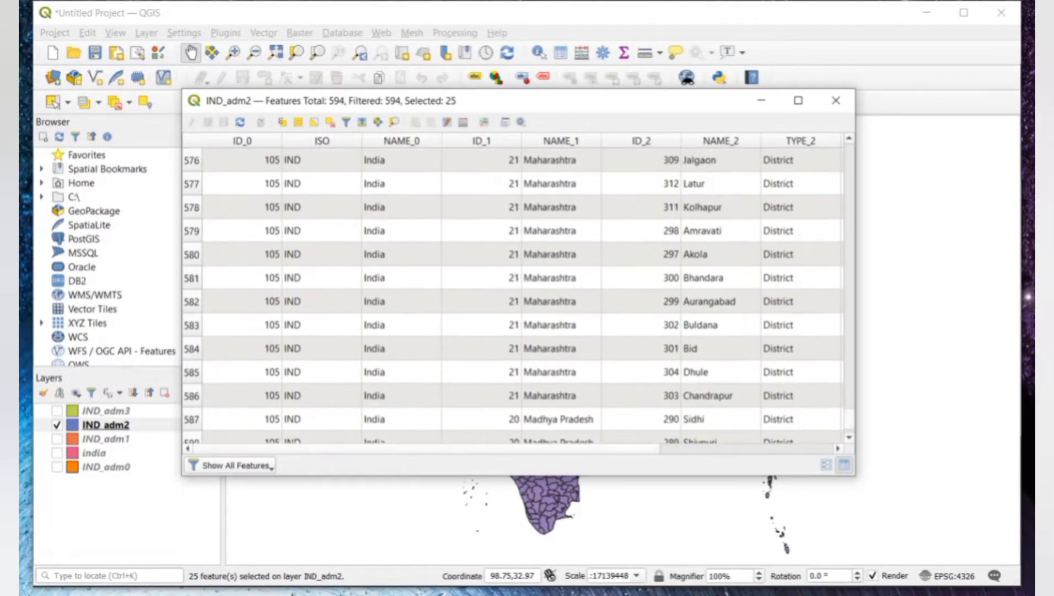
pyautogui.scroll(4, 518, 296)
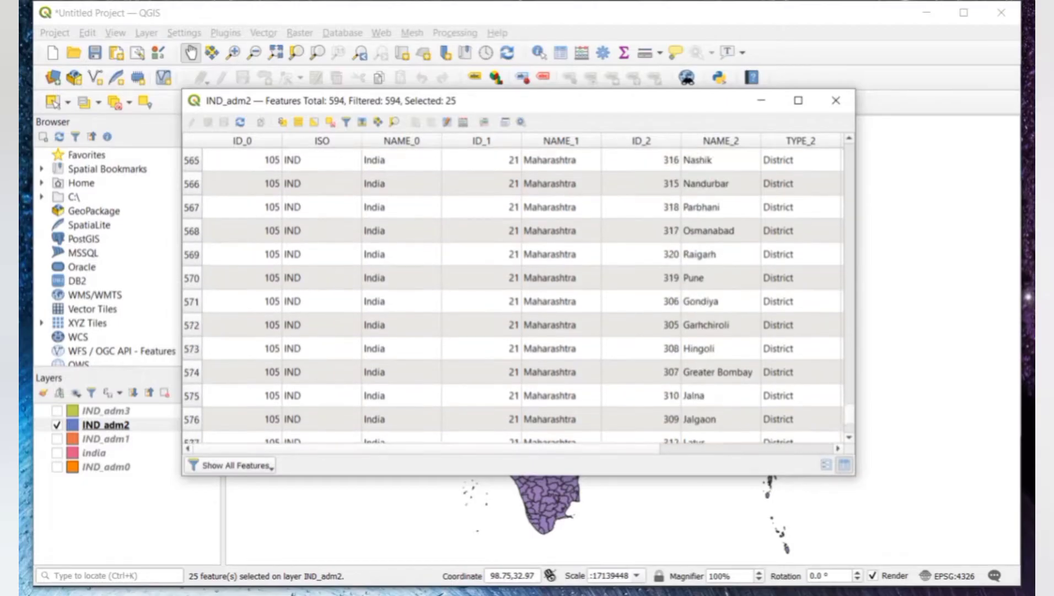
pyautogui.scroll(4, 518, 296)
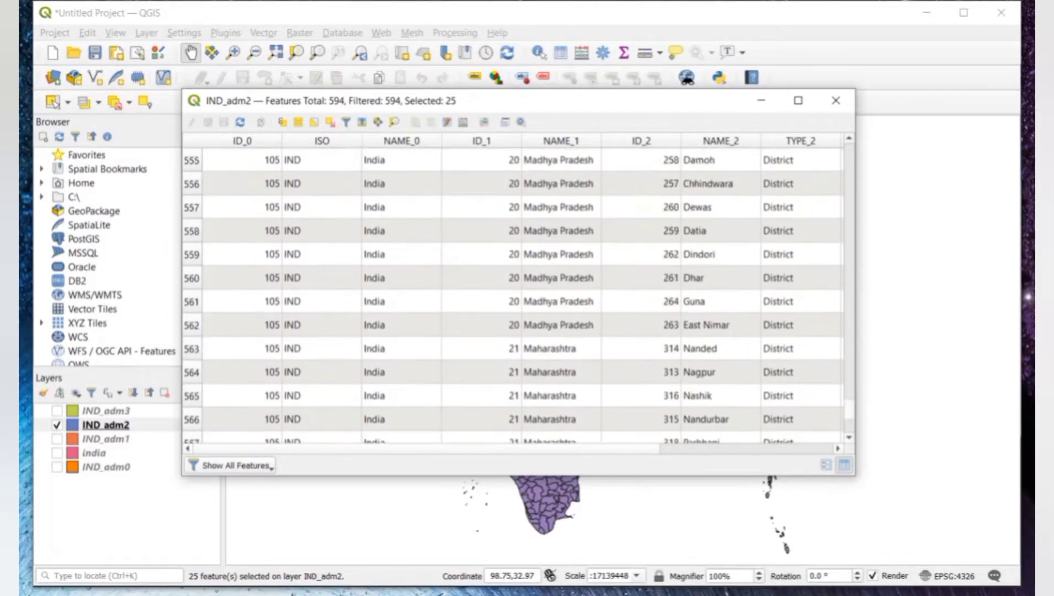
pyautogui.scroll(4, 518, 296)
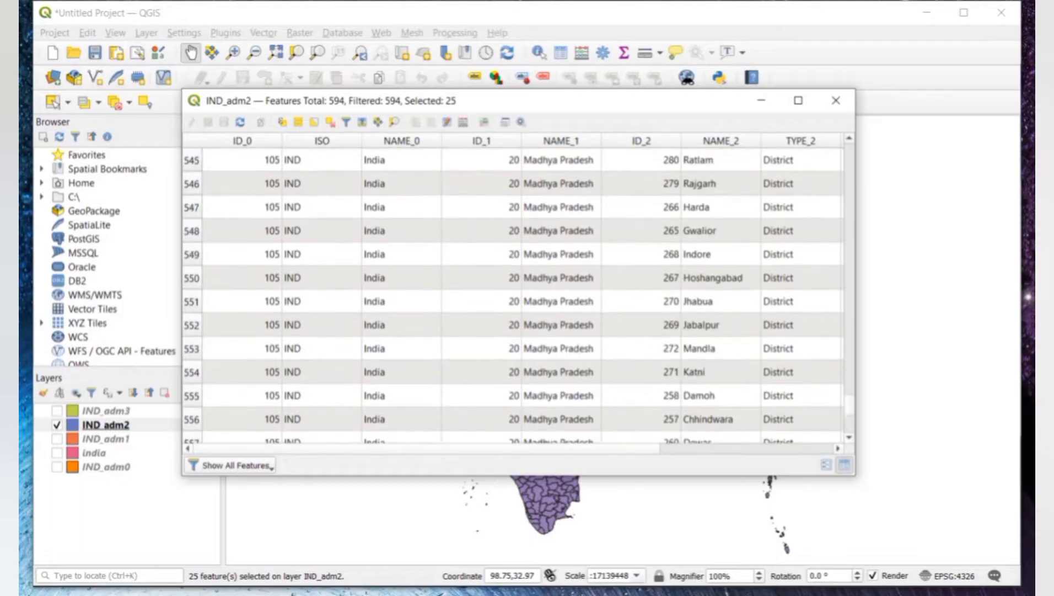
pyautogui.scroll(2, 518, 295)
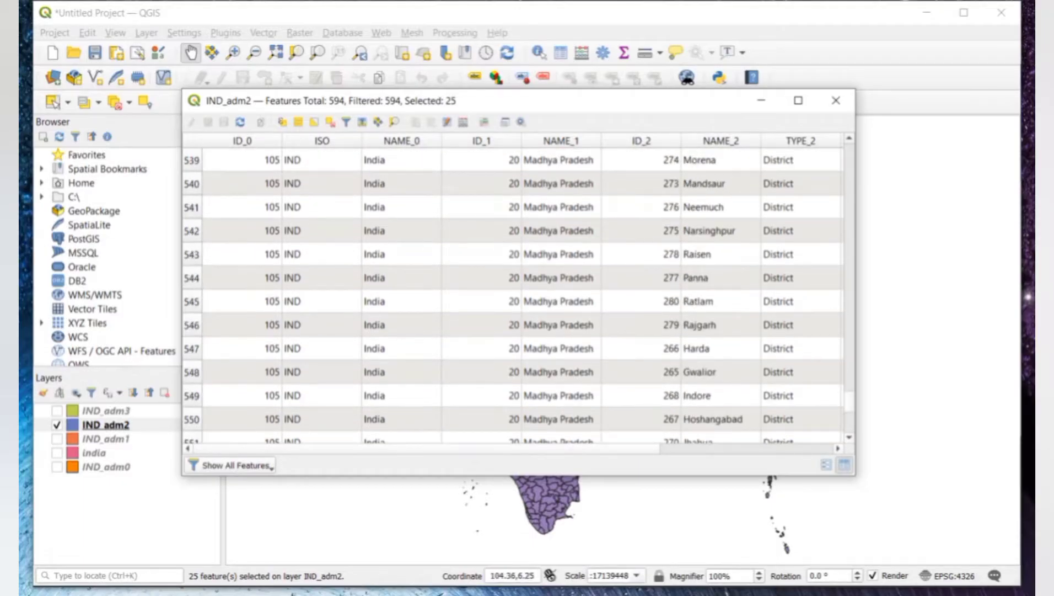
pyautogui.moveTo(849, 401); pyautogui.dragTo(850, 268)
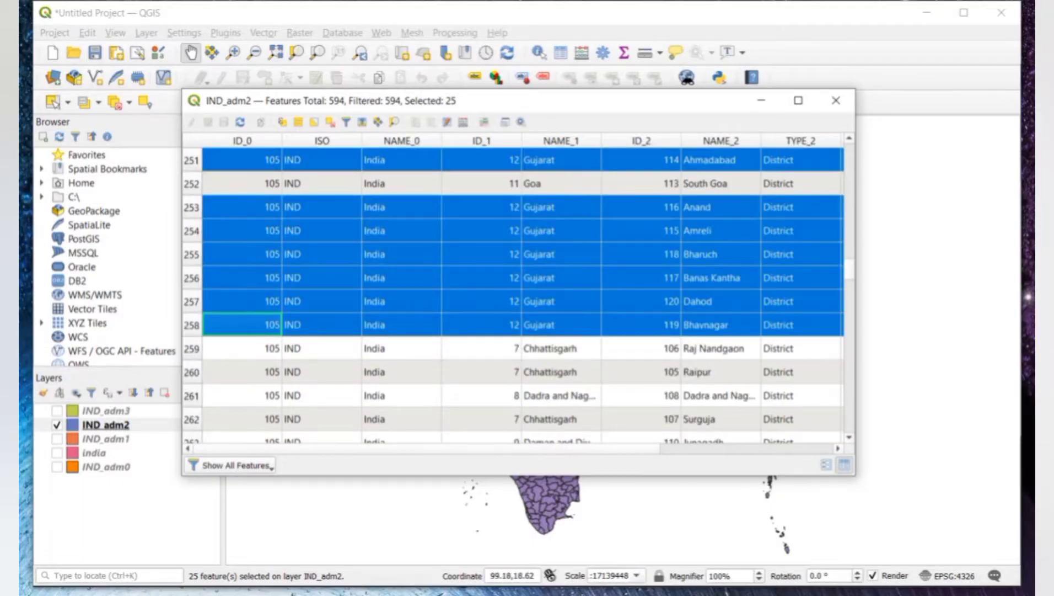
pyautogui.click(836, 100)
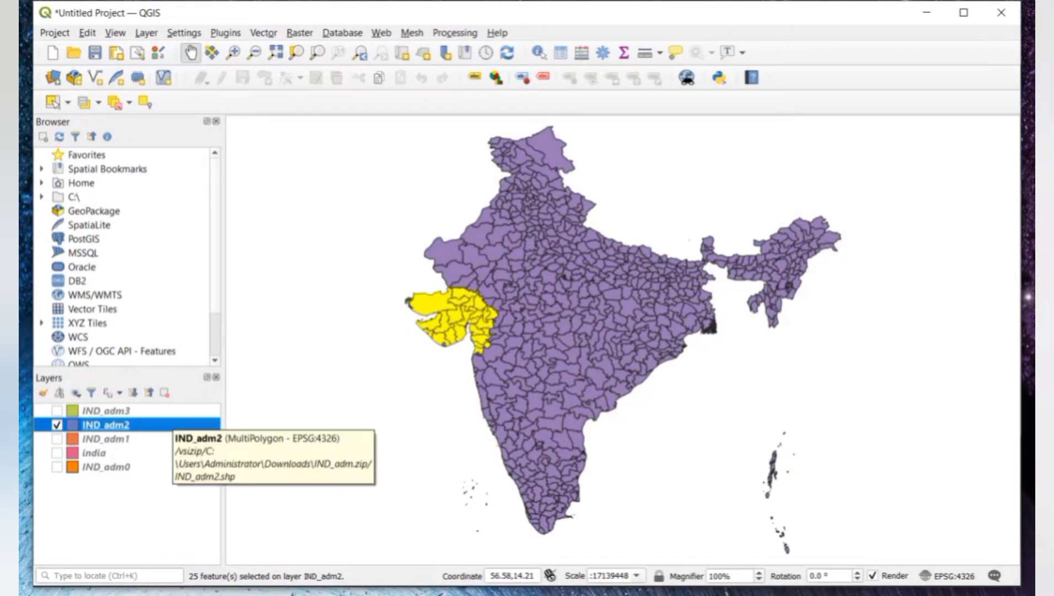
# Export only the selected IND_adm2 features as a GeoPackage named gujarat in the STUDY AREA folder, adding it to the map
pyautogui.rightClick(172, 423)
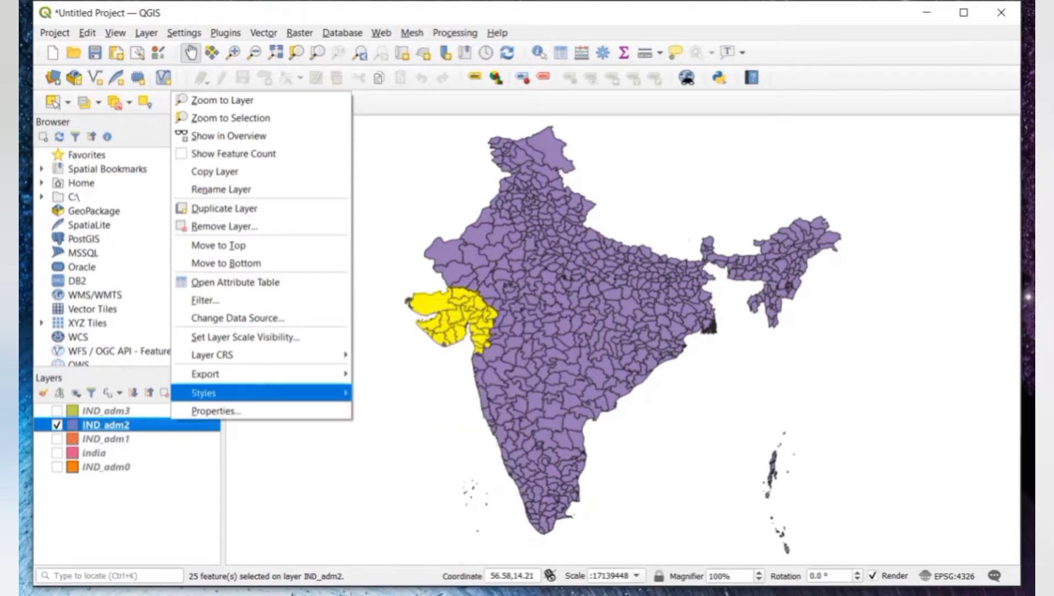
pyautogui.moveTo(259, 373)
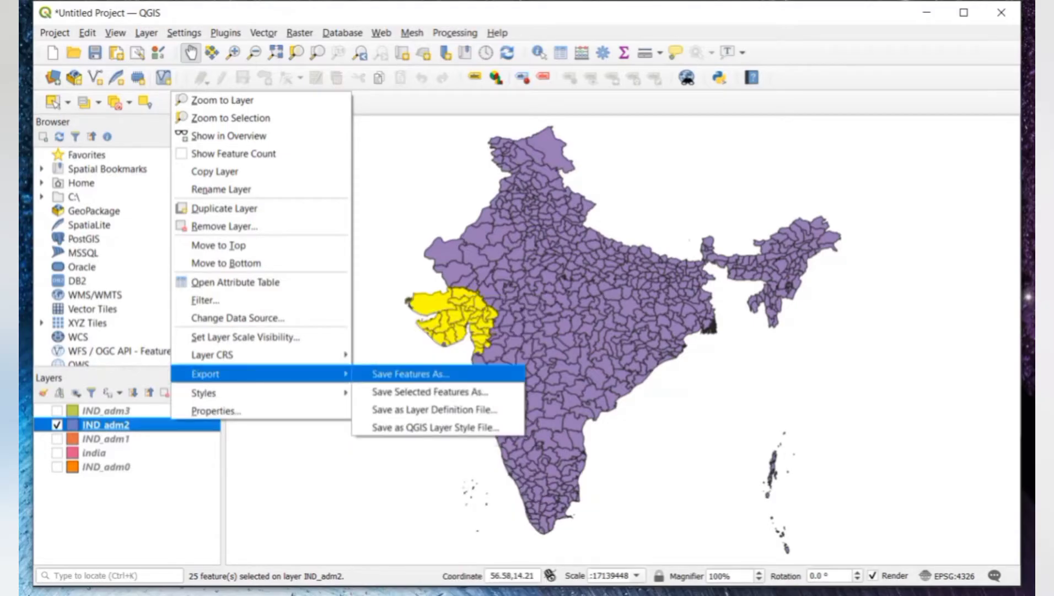
pyautogui.click(411, 373)
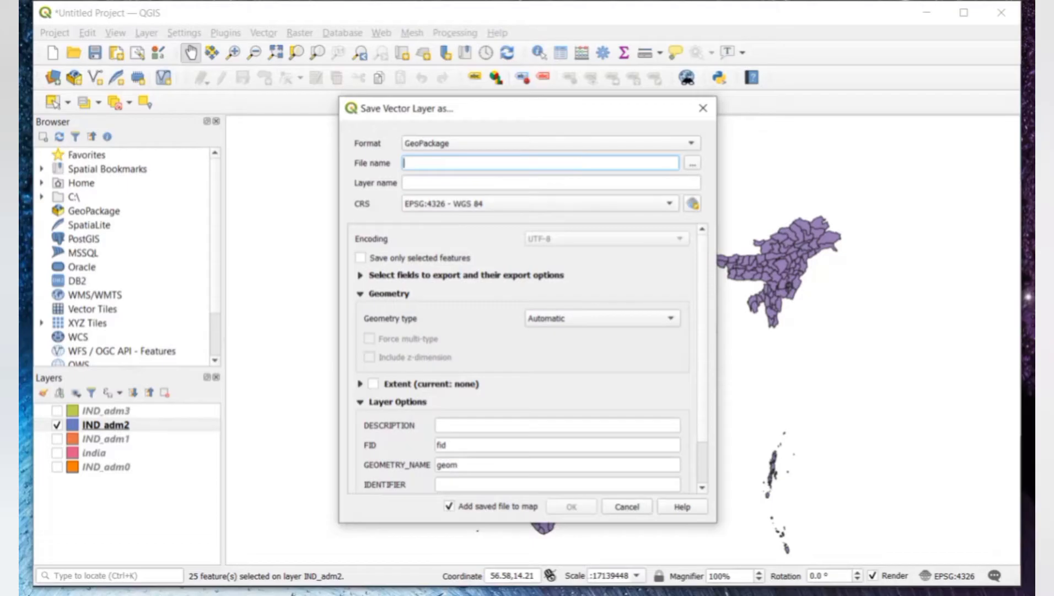
pyautogui.click(693, 163)
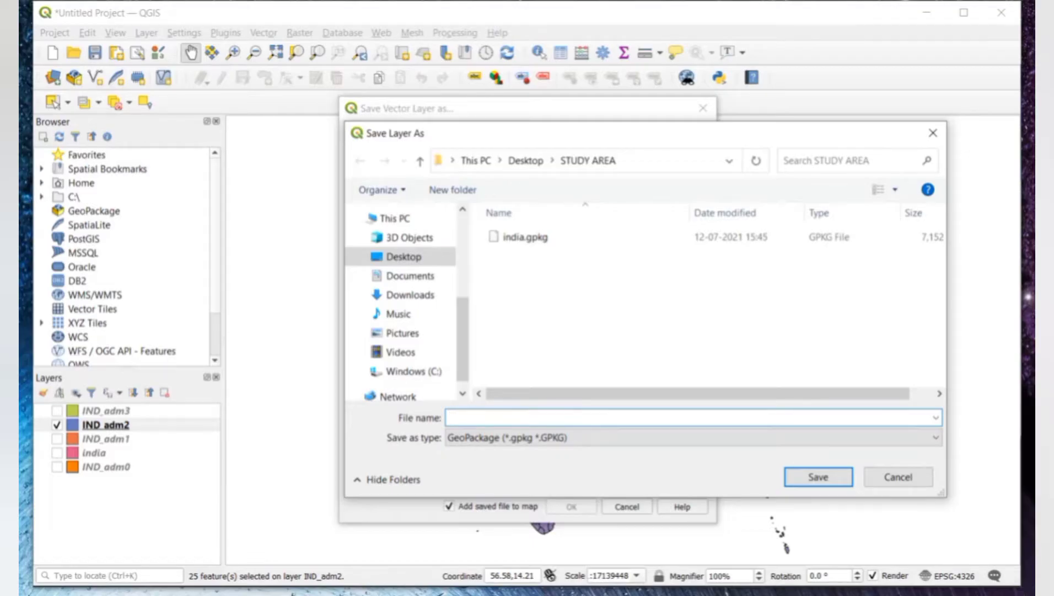
pyautogui.press('Down')
pyautogui.press('Return')
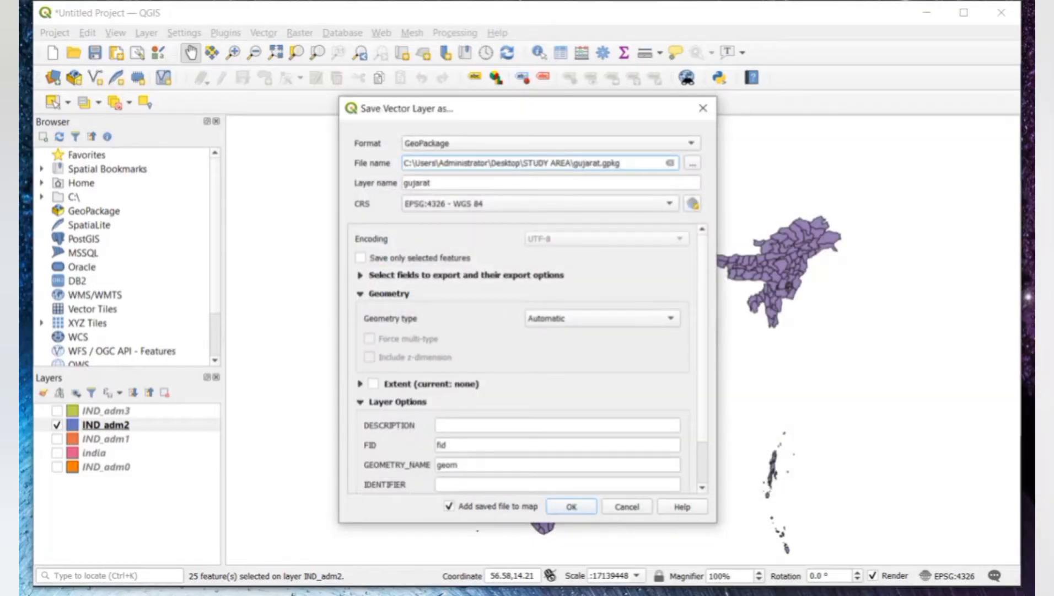
pyautogui.click(360, 258)
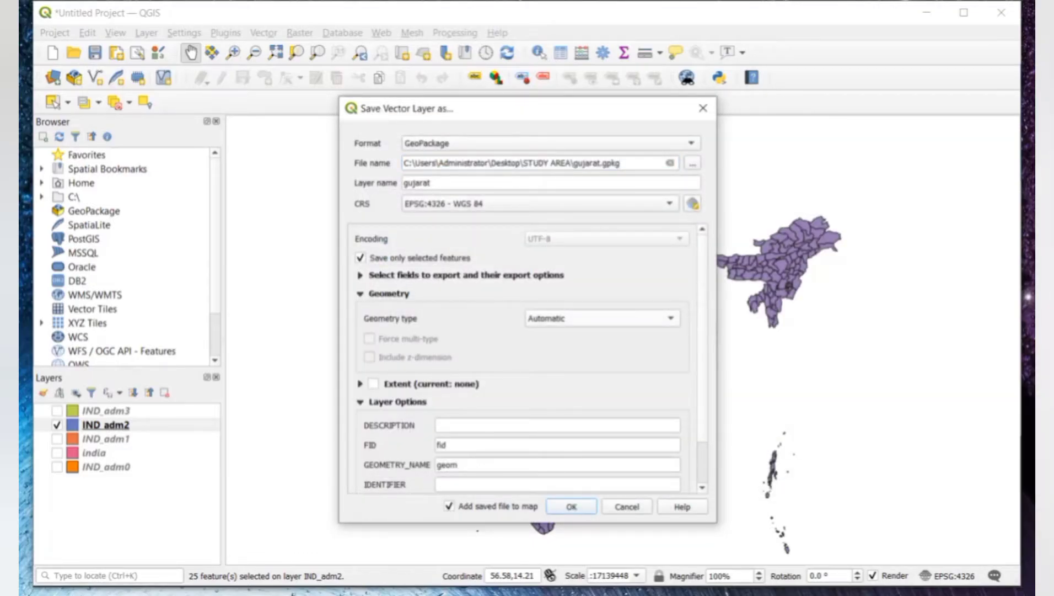
pyautogui.press('Return')
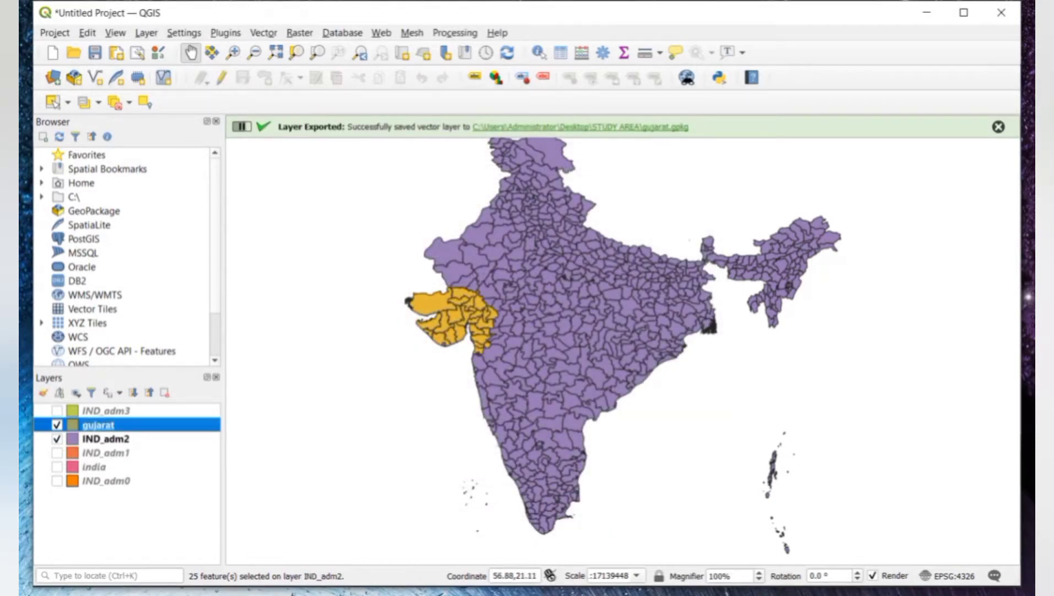
# Hide the IND_adm2 layer and toggle the gujarat layer off and on, leaving only gujarat shown
pyautogui.click(56, 438)
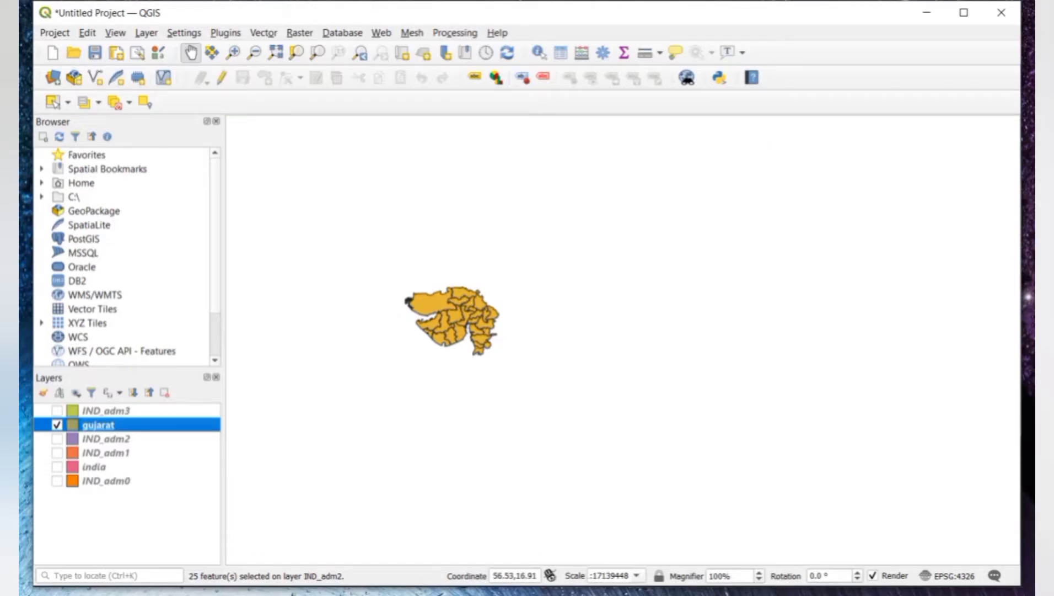
pyautogui.click(56, 424)
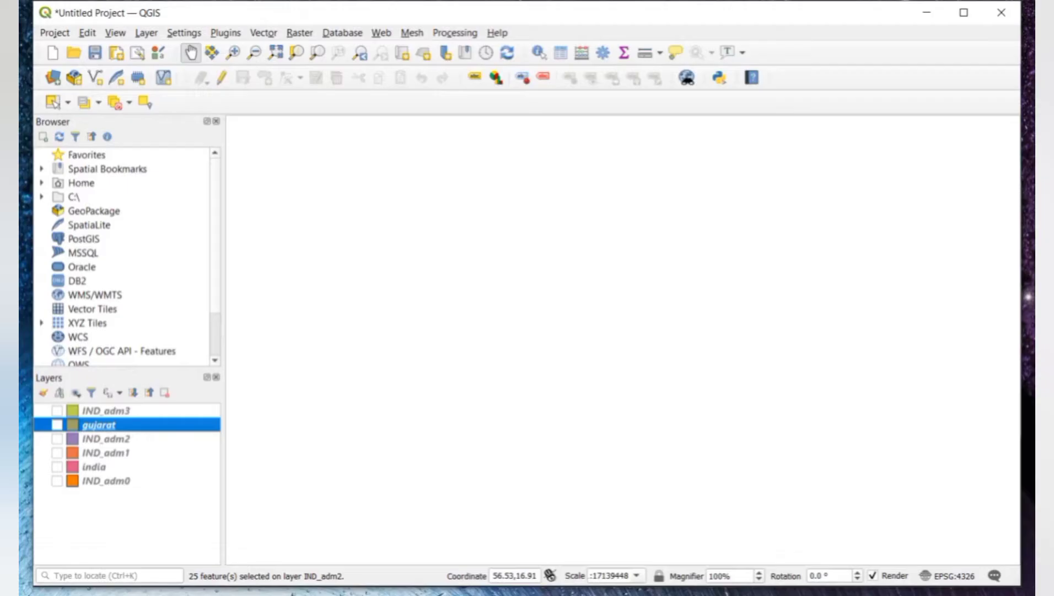
pyautogui.click(56, 425)
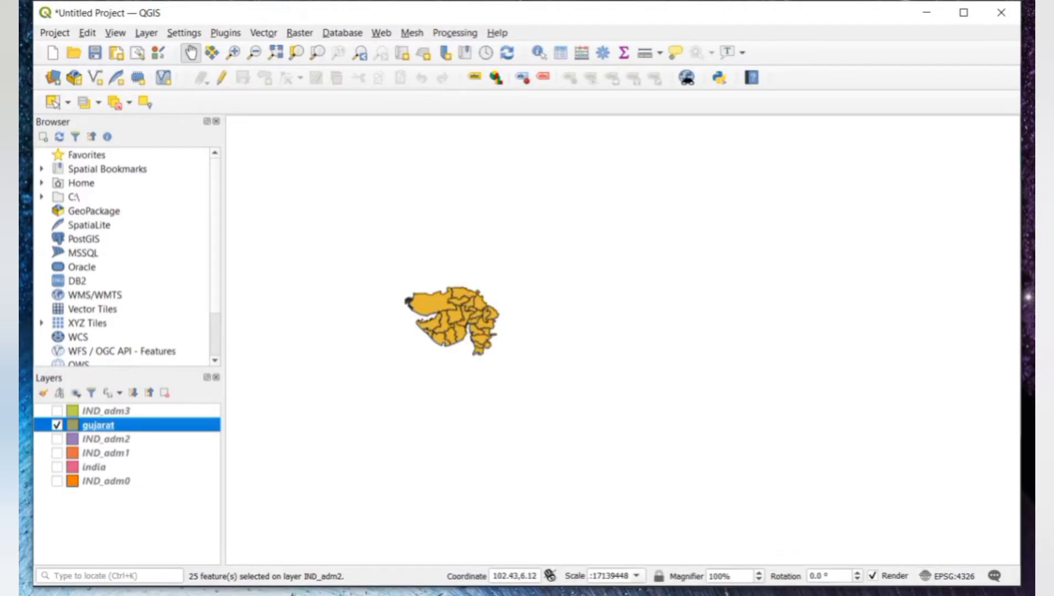
# Clear the feature selection from all layers, show IND_adm3 as the active layer and hide gujarat
pyautogui.hotkey('ctrl', 'shift', 'a')
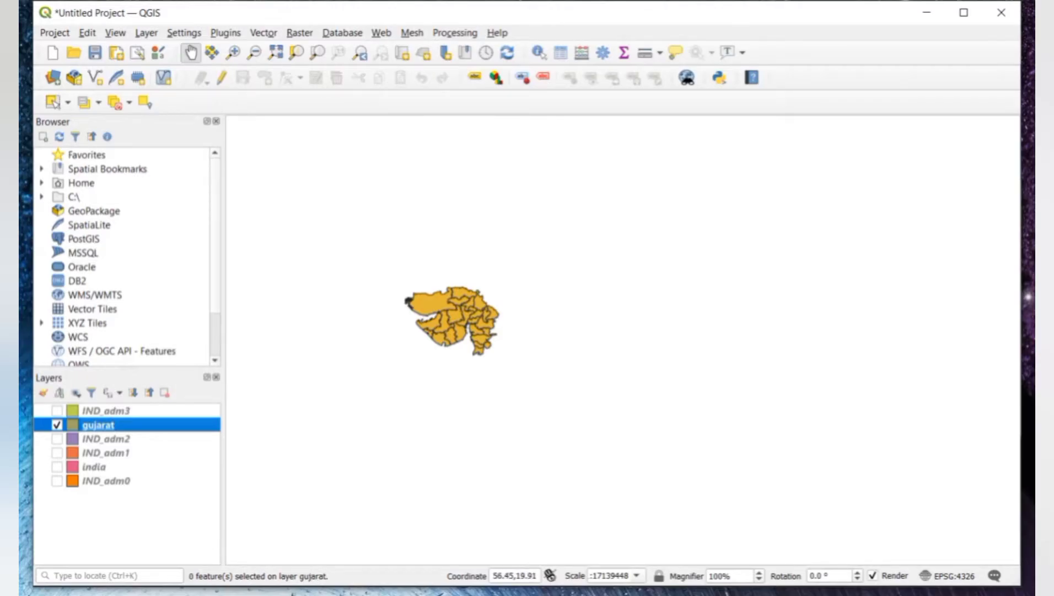
pyautogui.click(56, 411)
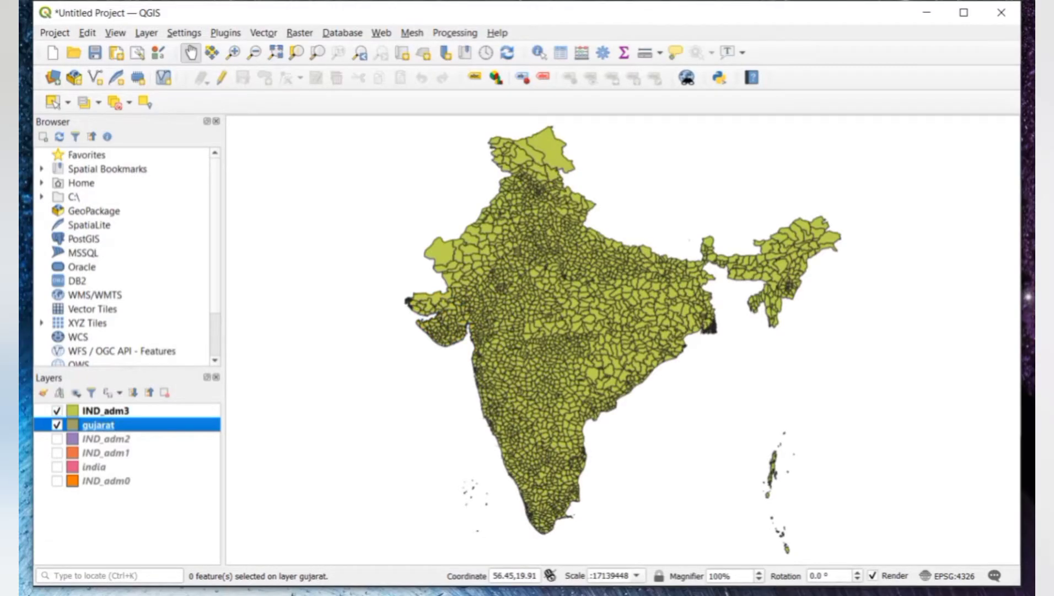
pyautogui.click(57, 425)
pyautogui.click(106, 411)
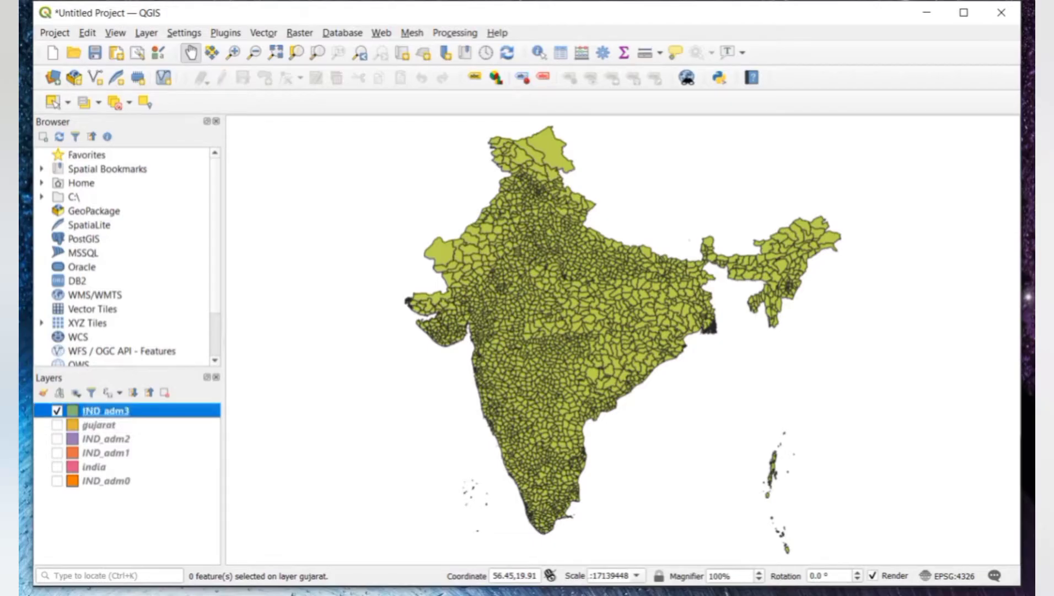
# Open the IND_adm3 attribute table and look through its rows for Gujarat's Surat district
pyautogui.rightClick(105, 411)
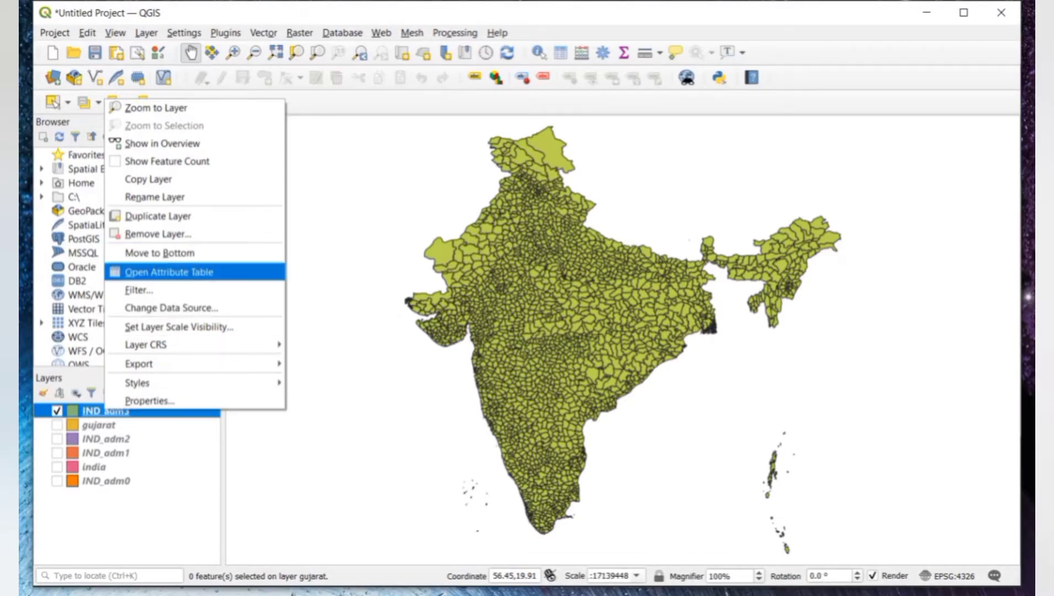
pyautogui.click(169, 271)
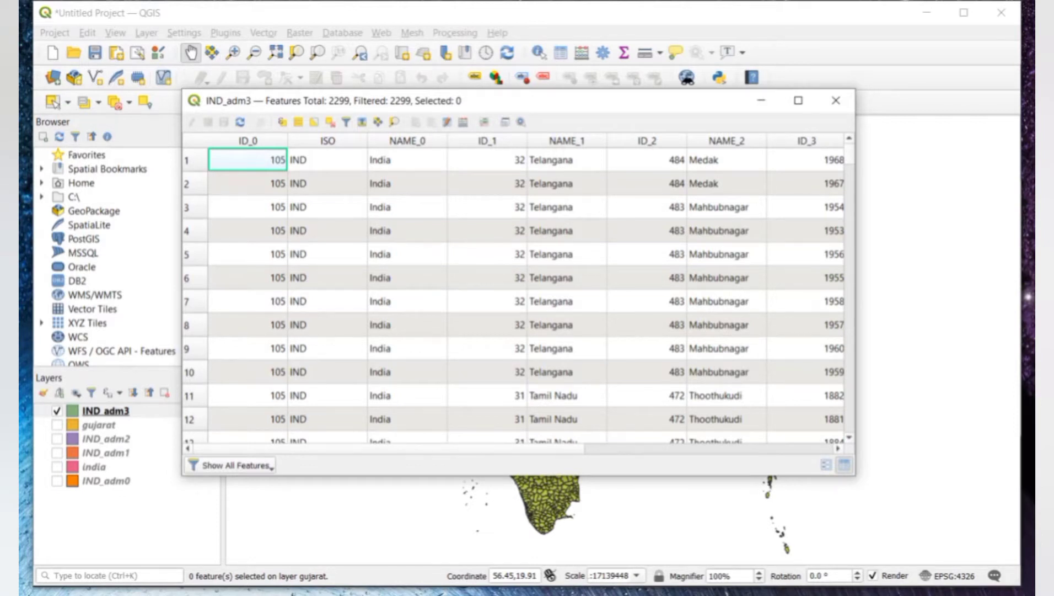
pyautogui.scroll(-20, 518, 292)
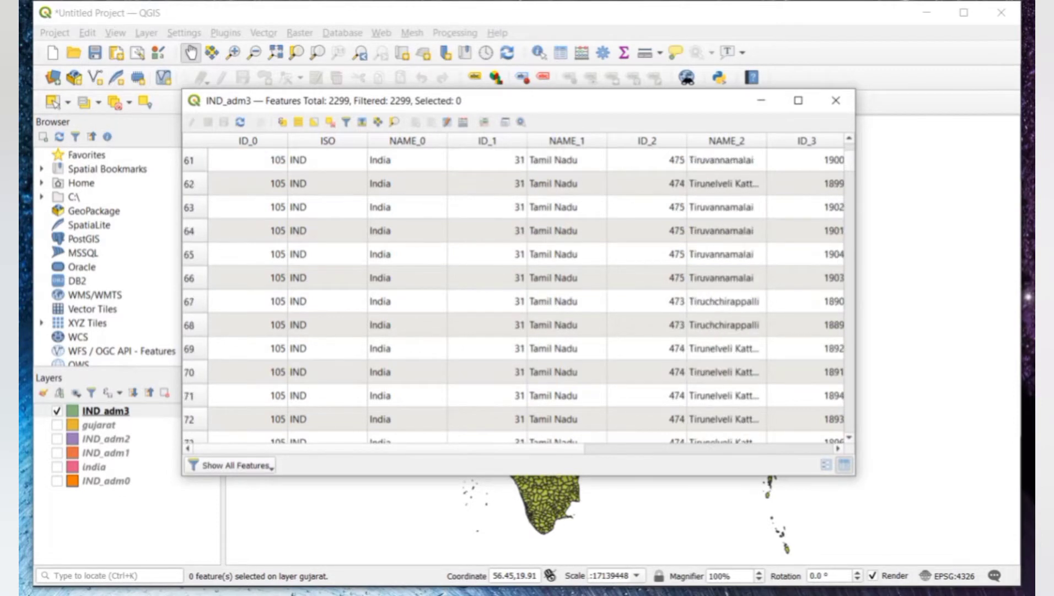
pyautogui.scroll(-20, 519, 292)
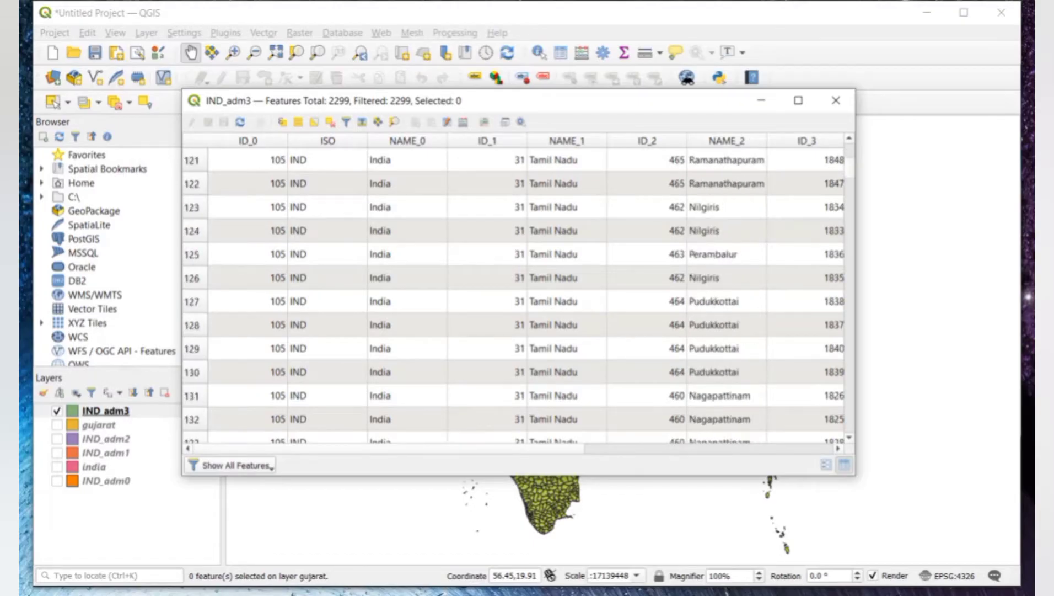
pyautogui.scroll(-20, 519, 293)
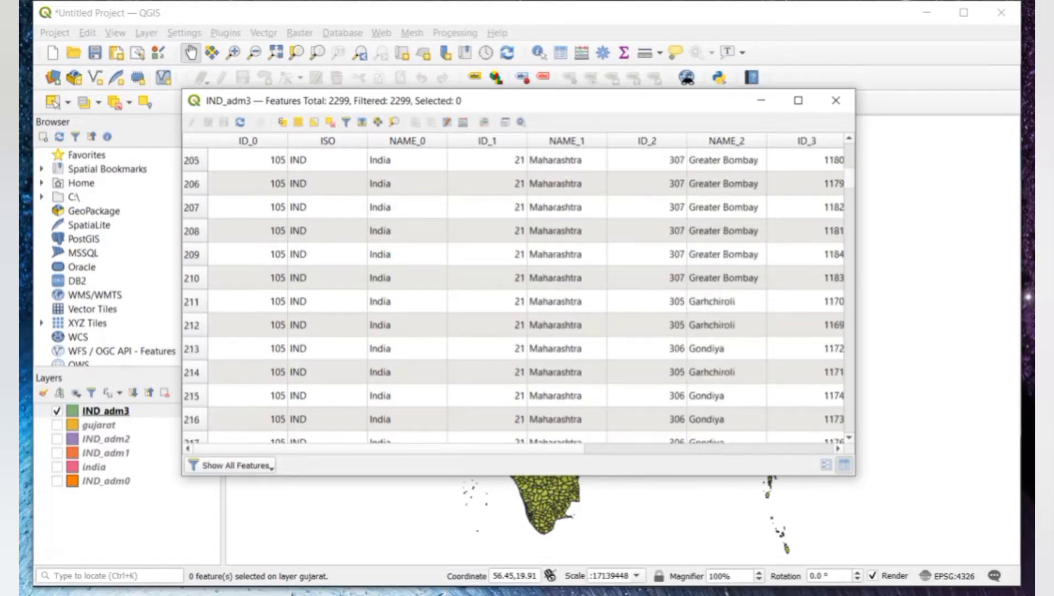
pyautogui.scroll(-20, 518, 292)
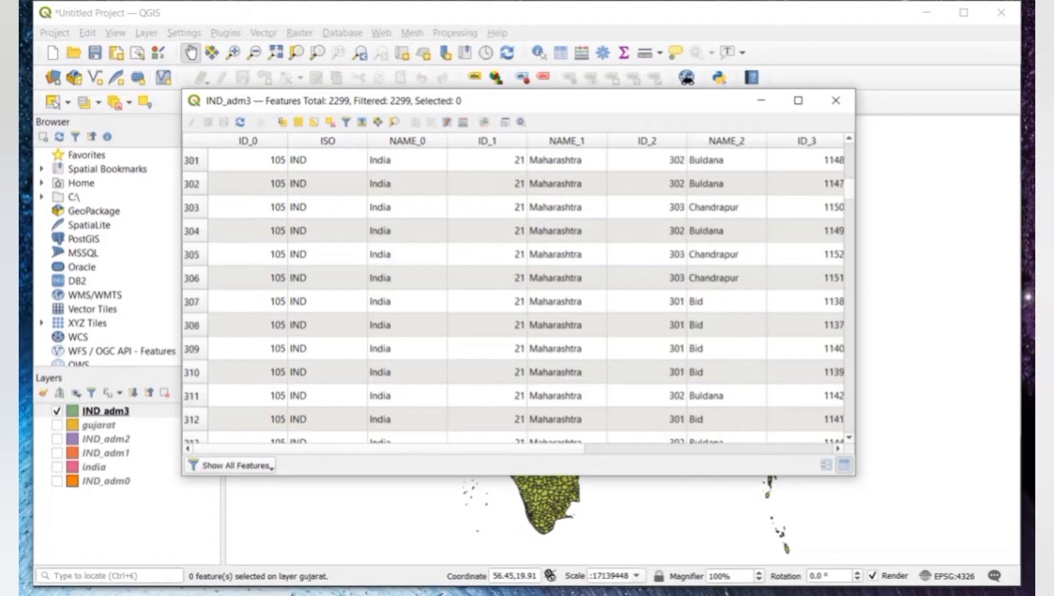
pyautogui.scroll(-20, 519, 292)
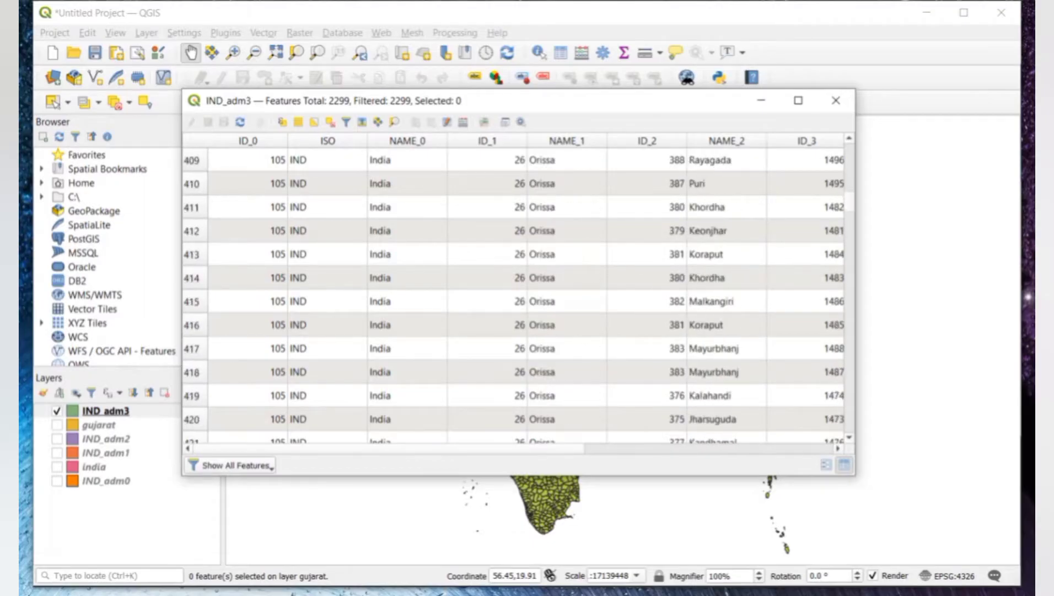
pyautogui.scroll(-20, 518, 292)
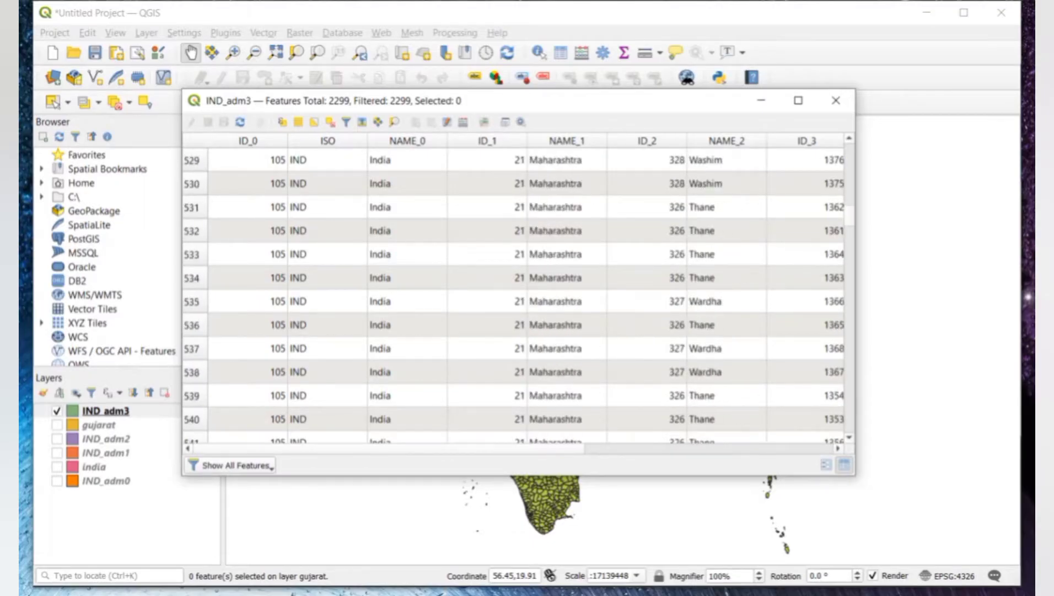
pyautogui.scroll(-20, 518, 292)
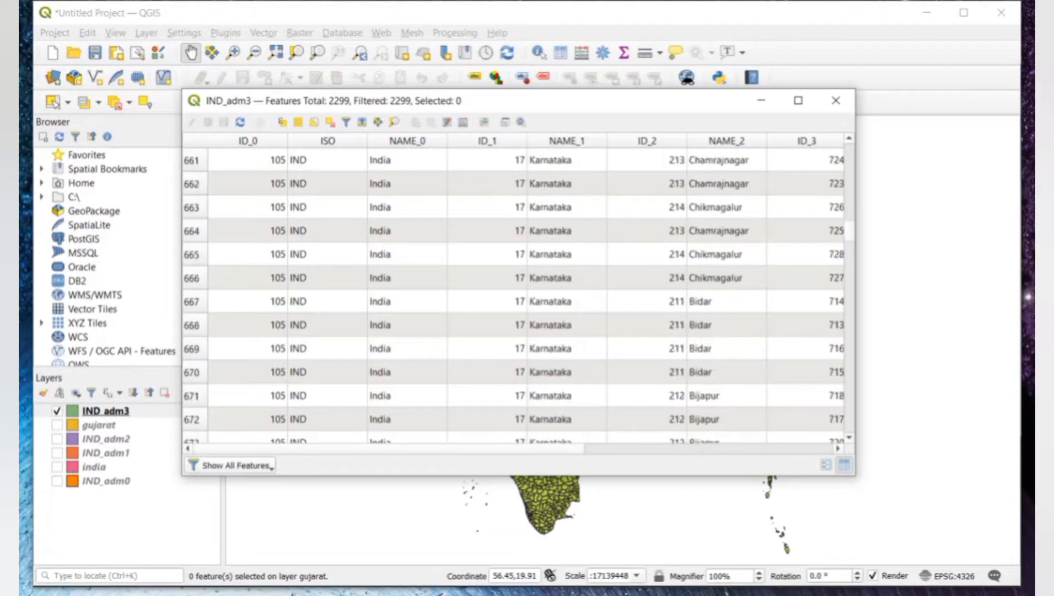
pyautogui.scroll(-20, 518, 293)
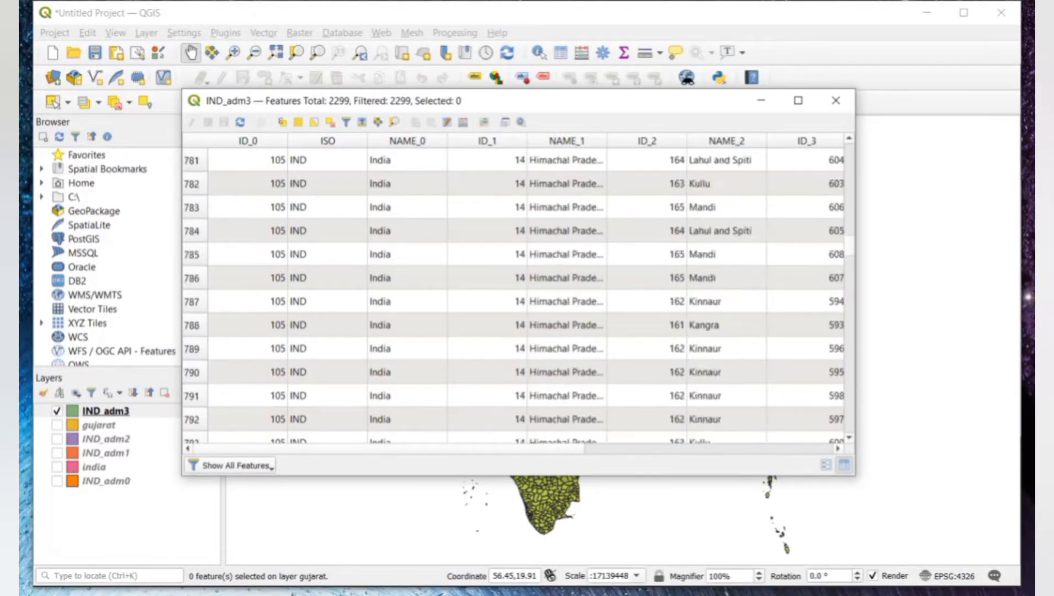
pyautogui.scroll(-20, 518, 292)
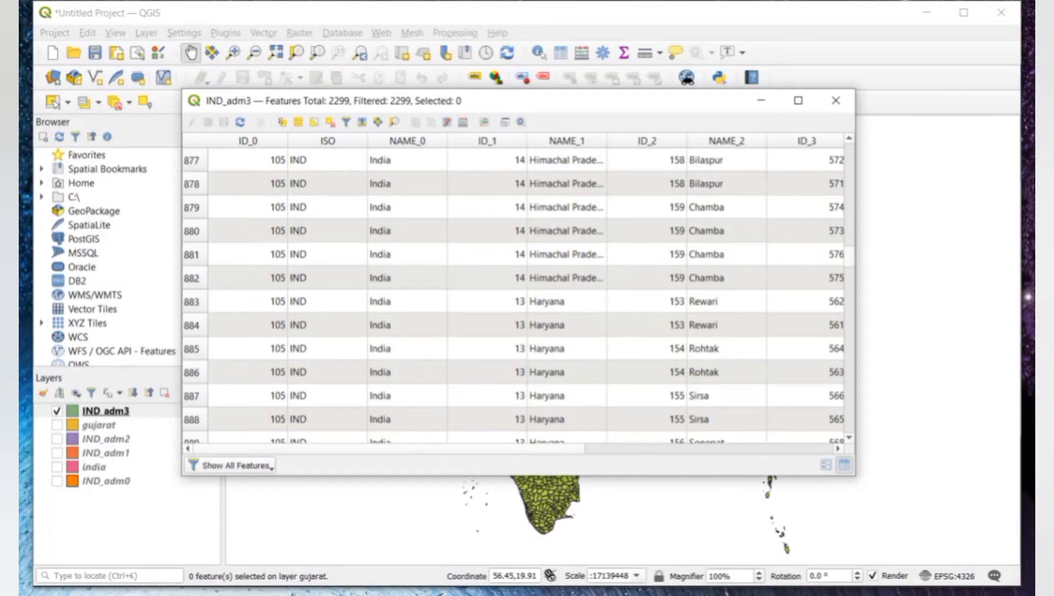
pyautogui.scroll(4, 518, 292)
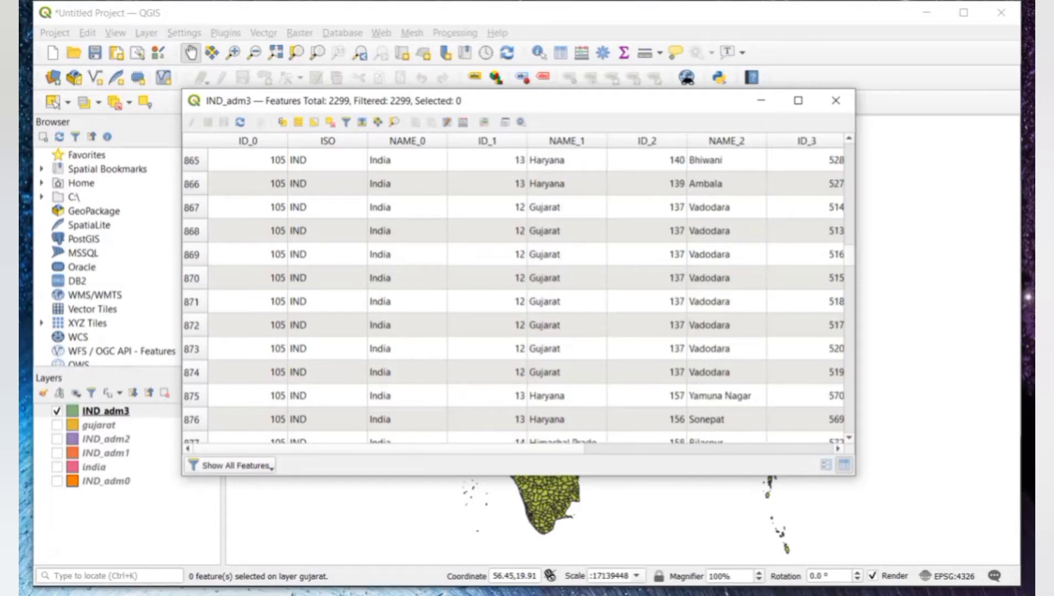
pyautogui.scroll(-8, 516, 293)
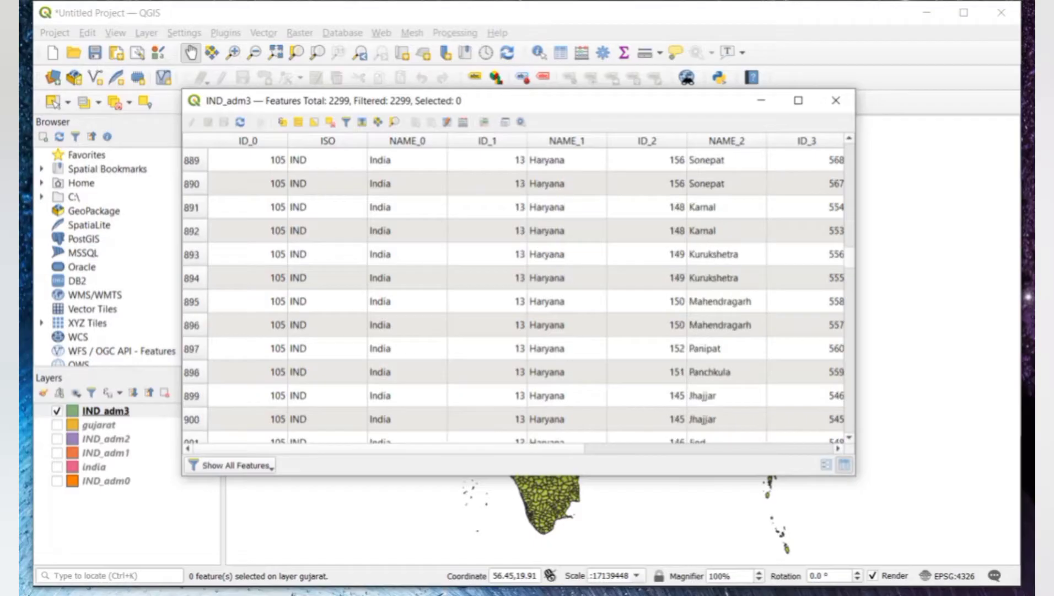
pyautogui.scroll(-20, 515, 292)
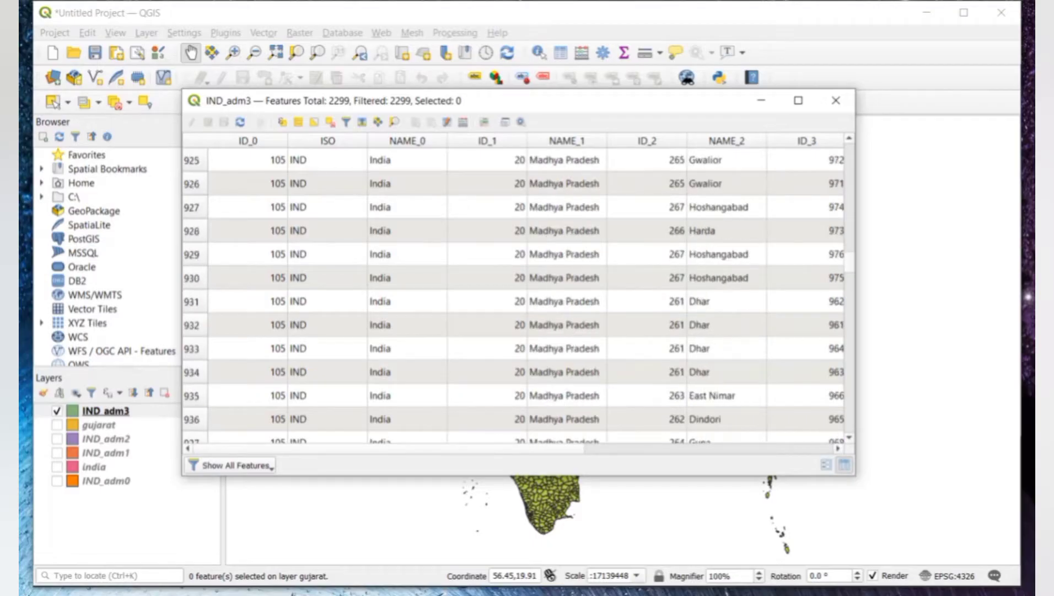
pyautogui.scroll(-16, 515, 292)
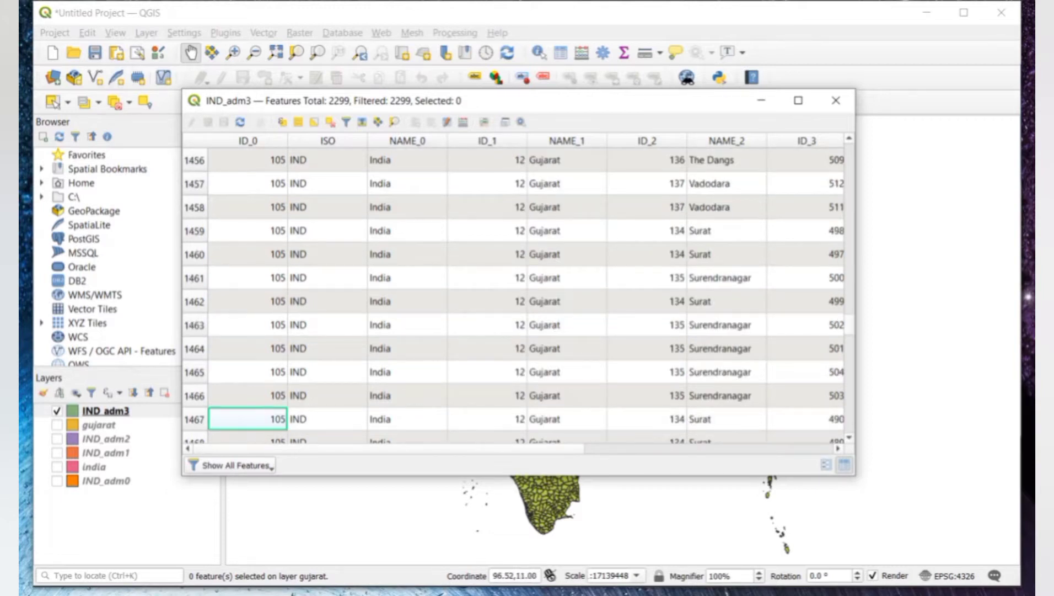
# Select the Surat district rows 1459, 1460, 1462 and 1467 through 1482 in the IND_adm3 attribute table
pyautogui.click(194, 231)
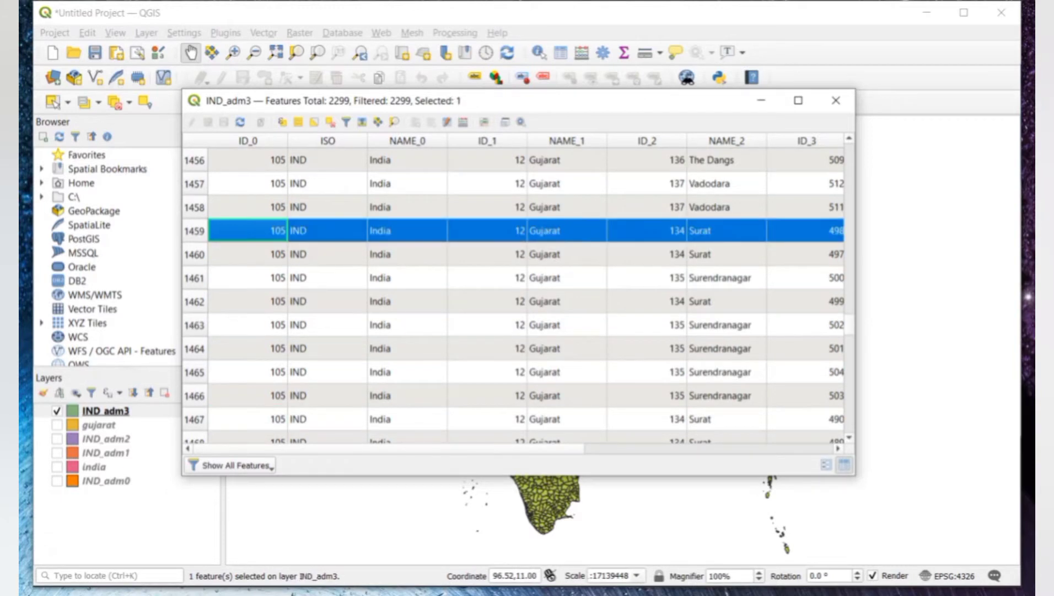
pyautogui.hotkey('shift', 'Down')
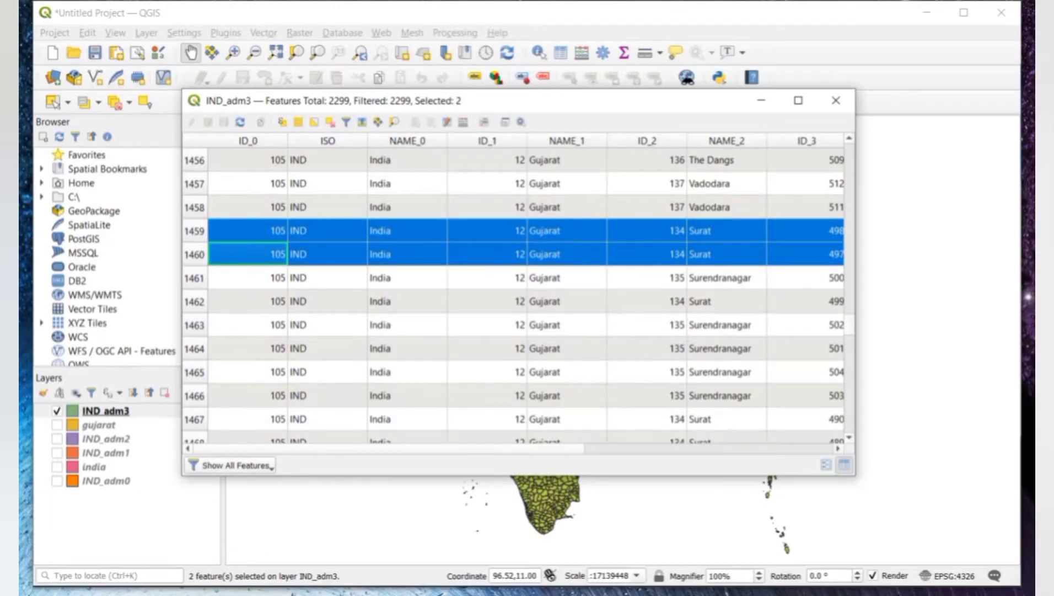
pyautogui.keyDown('ctrl'); pyautogui.click(194, 301); pyautogui.keyUp('ctrl')
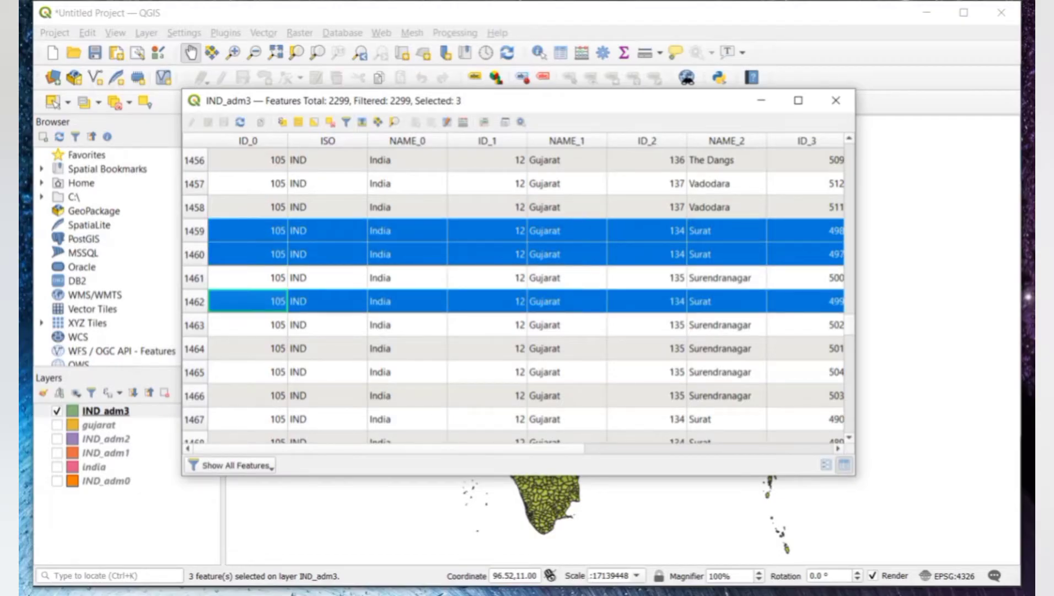
pyautogui.keyDown('ctrl'); pyautogui.click(194, 419); pyautogui.keyUp('ctrl')
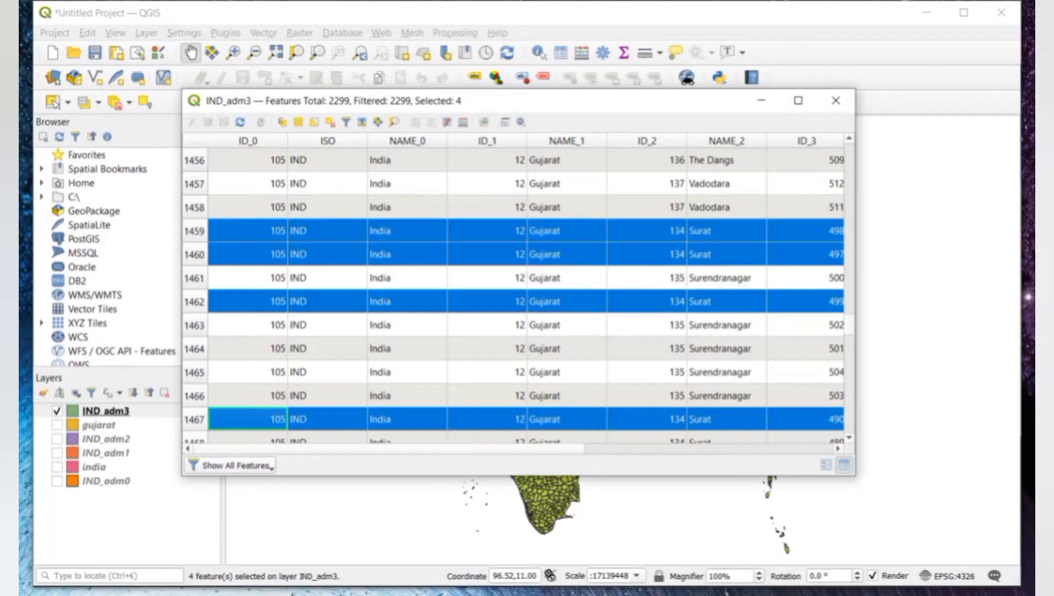
pyautogui.scroll(-3, 522, 296)
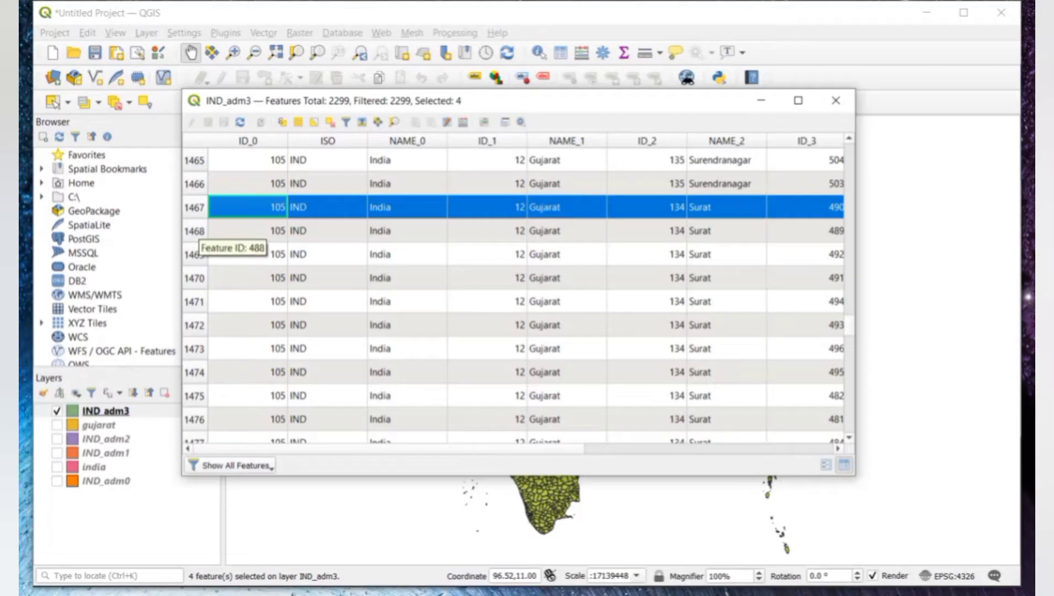
pyautogui.keyDown('shift'); pyautogui.click(194, 419); pyautogui.keyUp('shift')
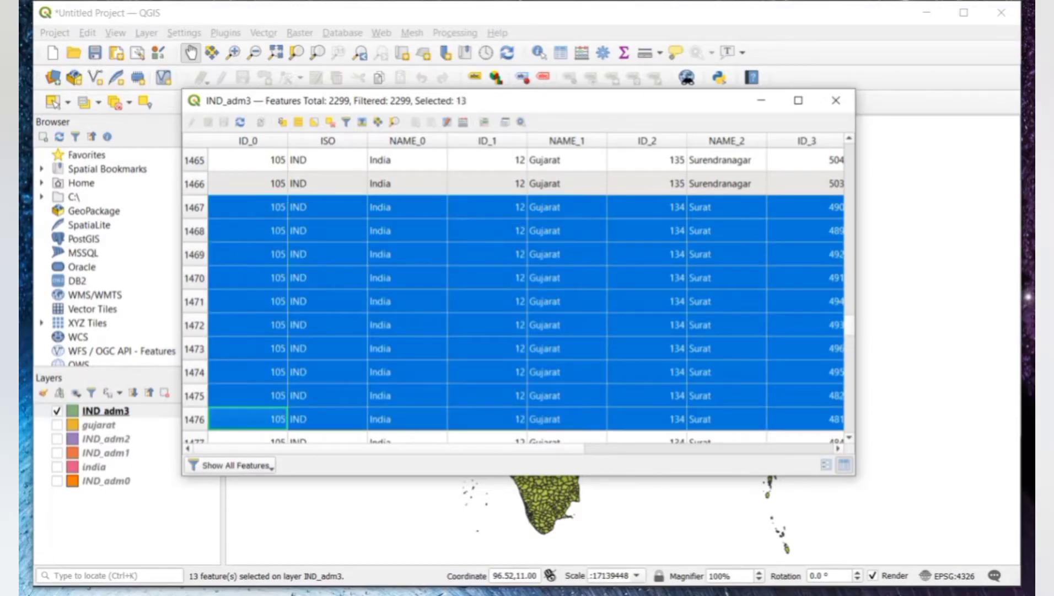
pyautogui.scroll(-3, 521, 297)
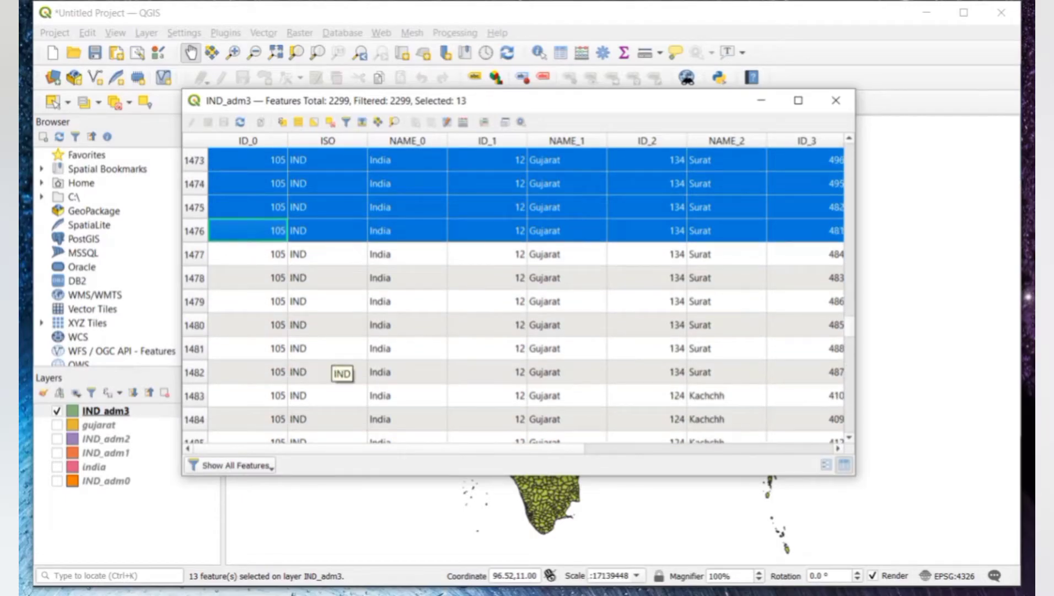
pyautogui.keyDown('shift'); pyautogui.click(194, 372); pyautogui.keyUp('shift')
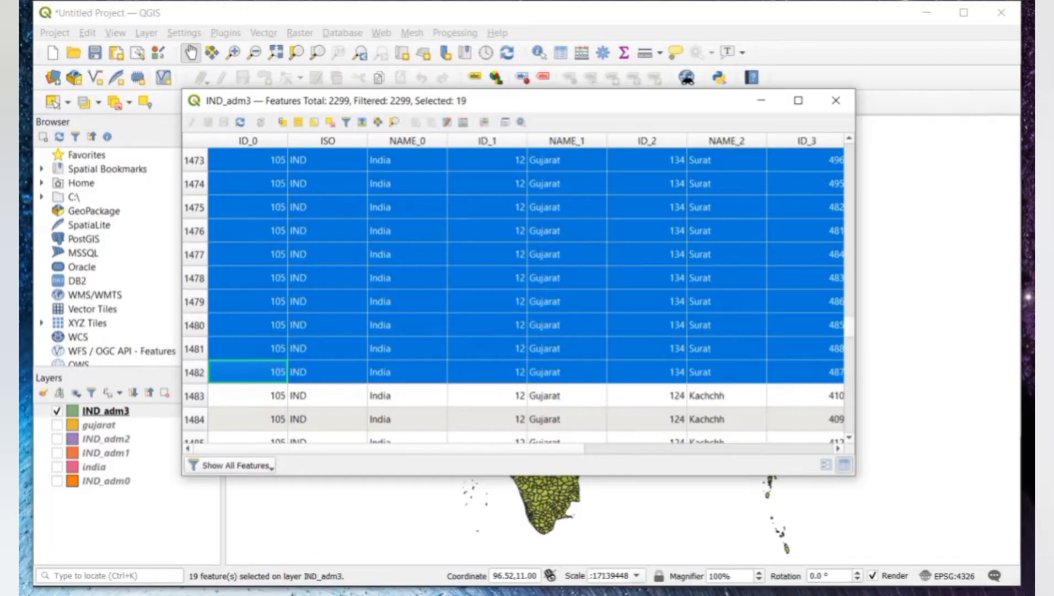
# Check the neighbouring Gujarat rows for unselected Surat entries, review the selection, and close the attribute table
pyautogui.scroll(-3, 521, 297)
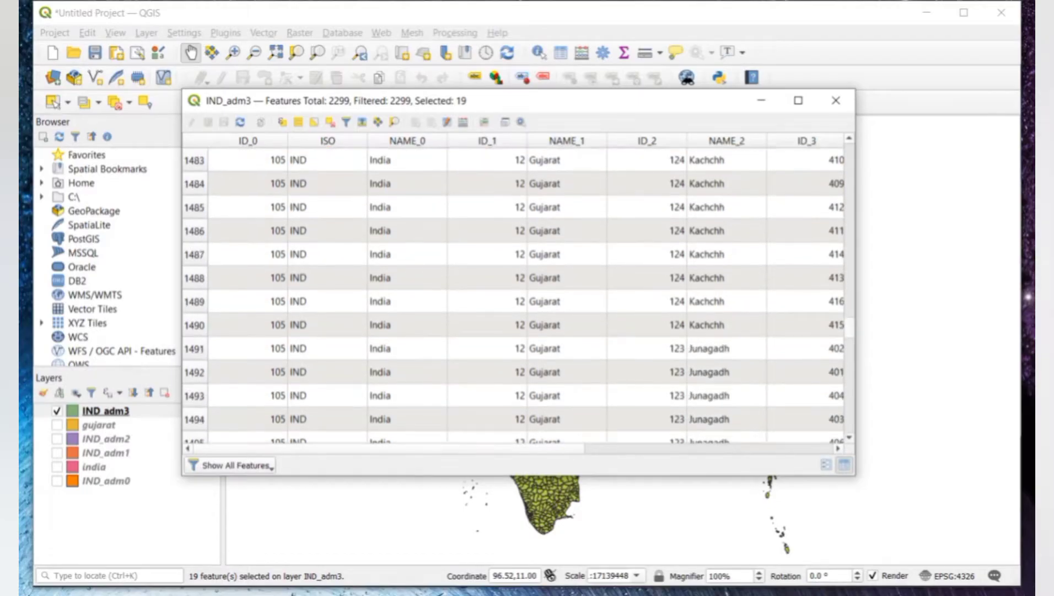
pyautogui.scroll(-3, 521, 297)
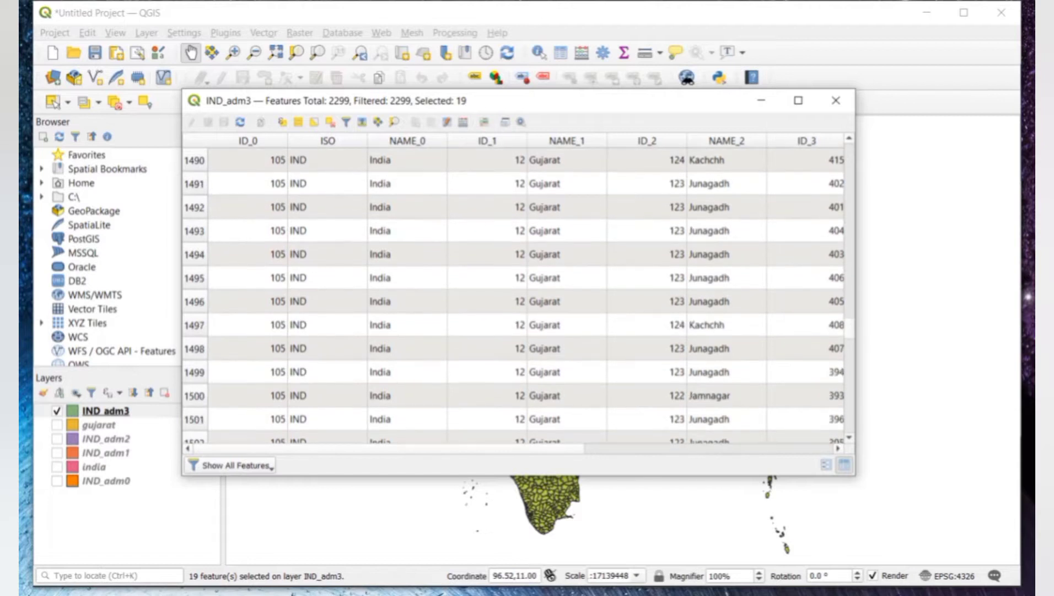
pyautogui.scroll(-1, 521, 296)
pyautogui.scroll(-2, 521, 297)
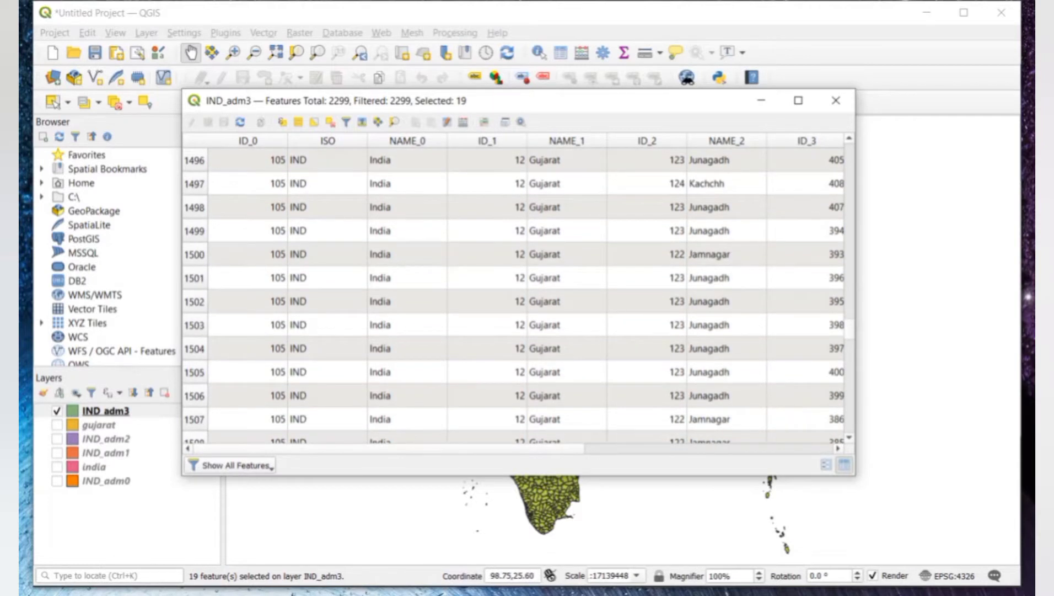
pyautogui.scroll(15, 521, 297)
pyautogui.scroll(-4, 521, 296)
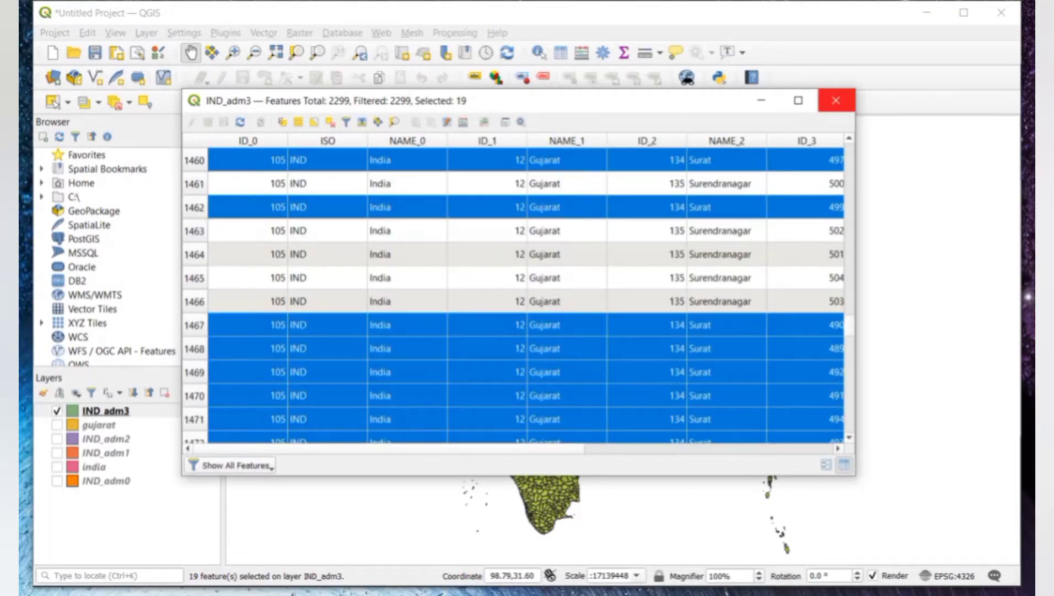
pyautogui.click(836, 100)
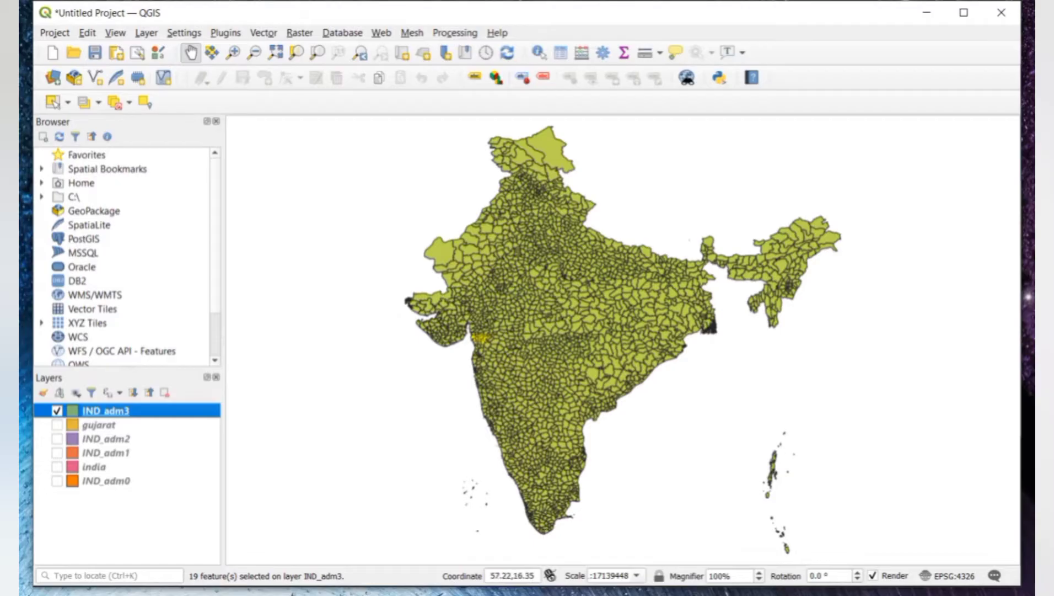
# Export only the selected IND_adm3 features as the GeoPackage surat in the STUDY AREA folder and add it to the map
pyautogui.rightClick(113, 409)
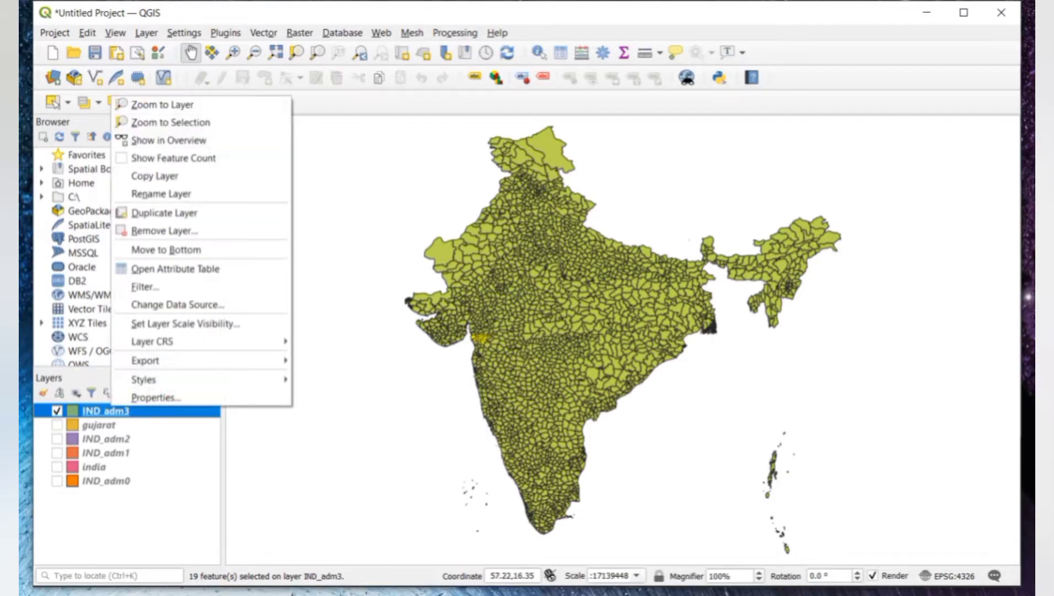
pyautogui.moveTo(166, 360)
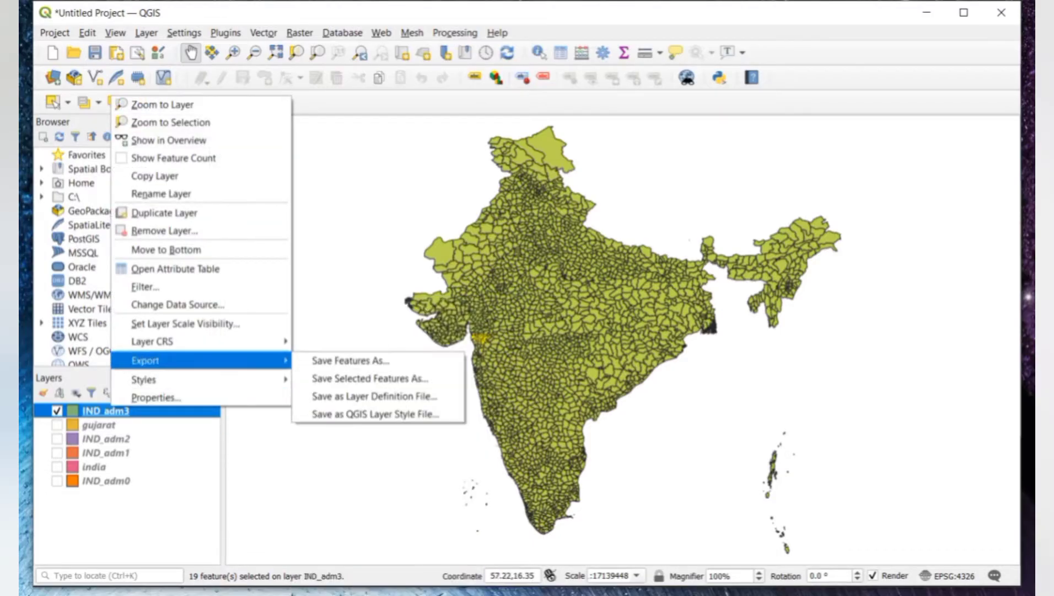
pyautogui.click(350, 360)
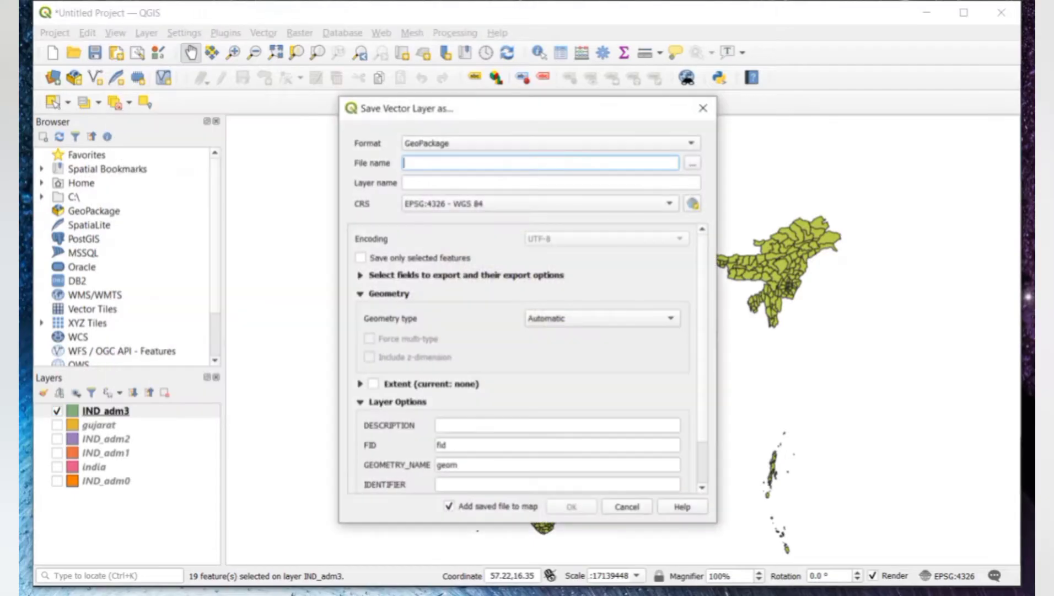
pyautogui.click(692, 163)
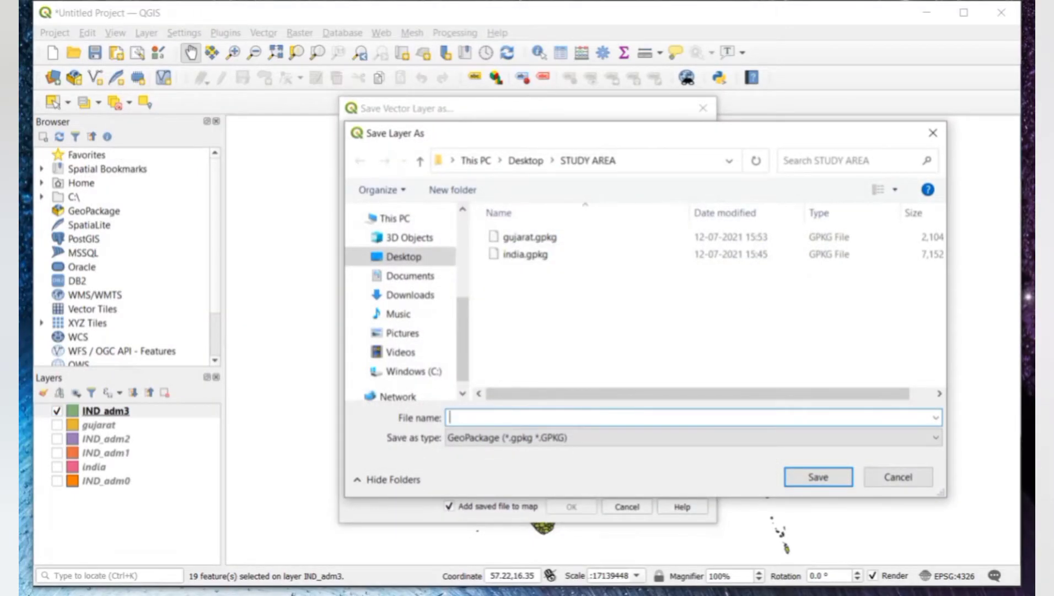
pyautogui.write('surat')
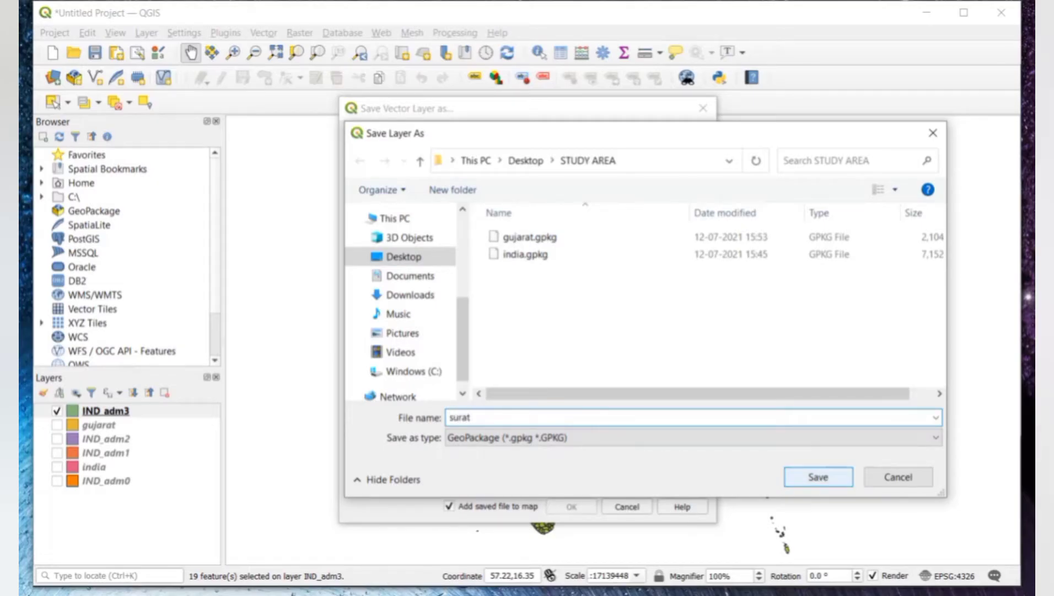
pyautogui.click(818, 476)
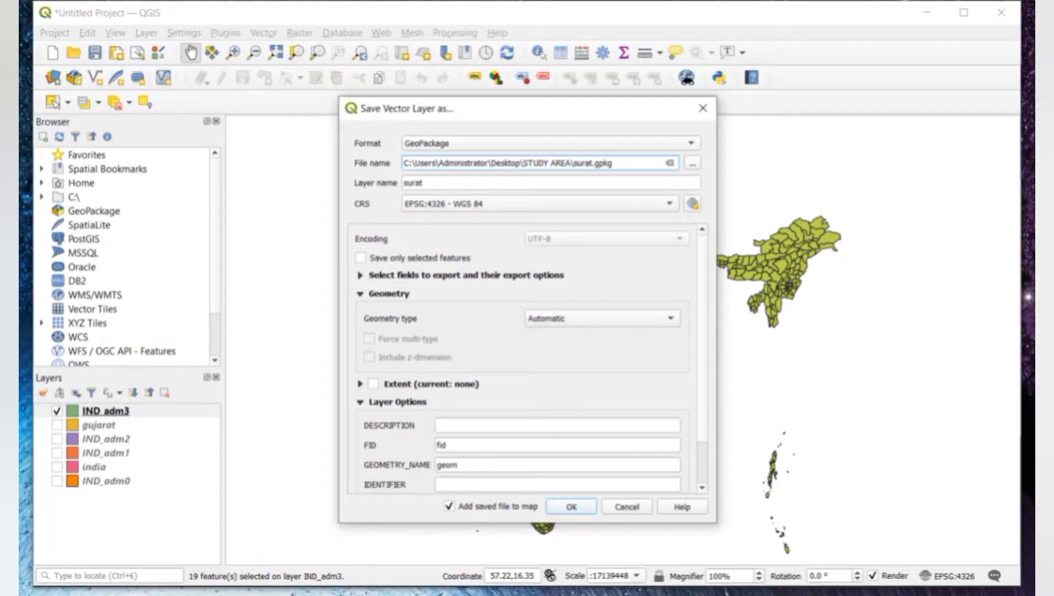
pyautogui.click(361, 257)
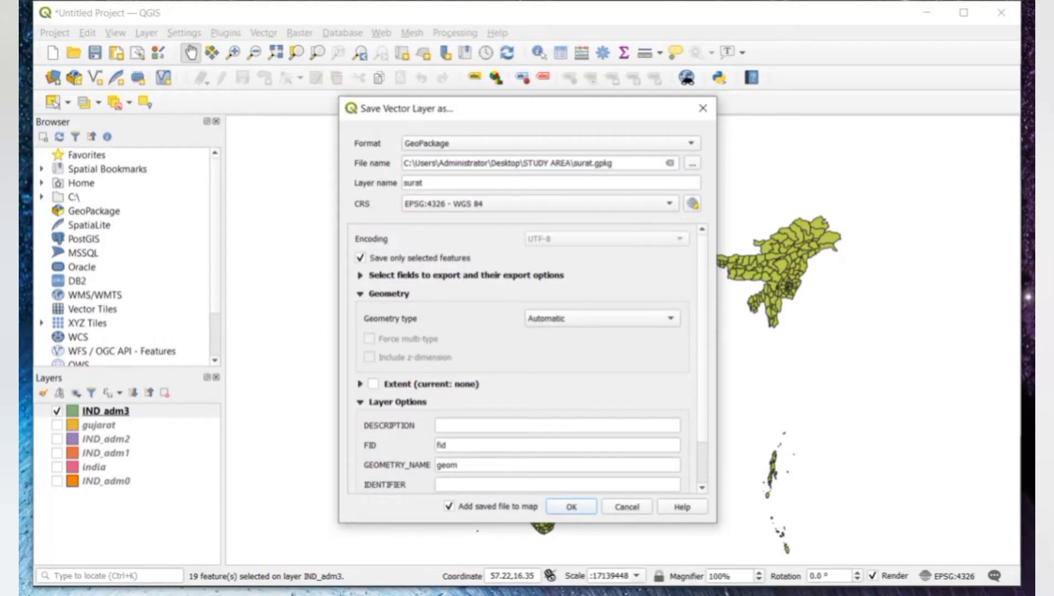
pyautogui.press('Return')
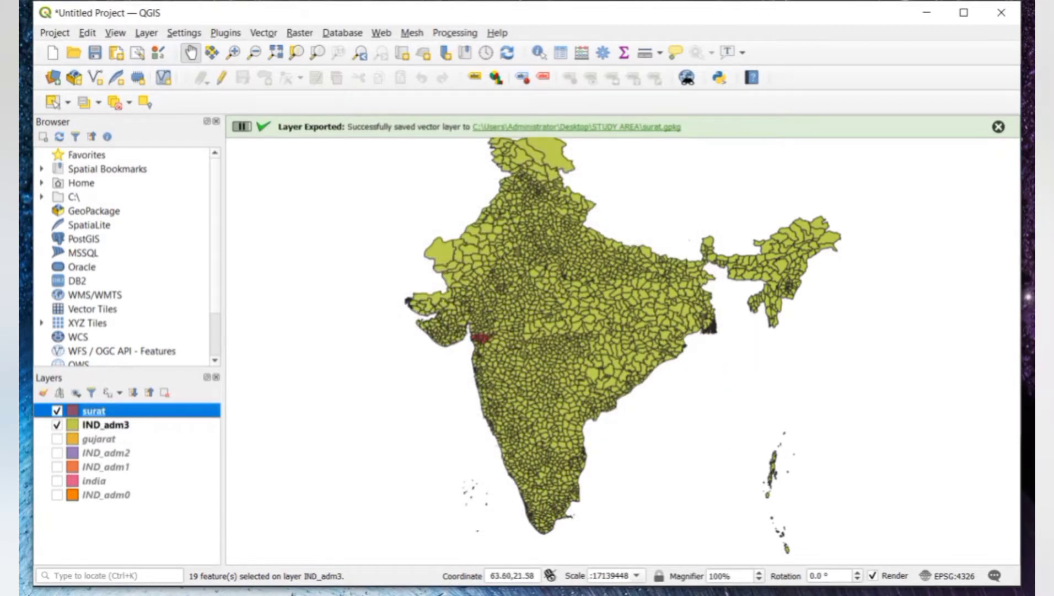
# Hide IND_adm3 and examine the exported surat sub-districts up close in the map canvas
pyautogui.click(57, 425)
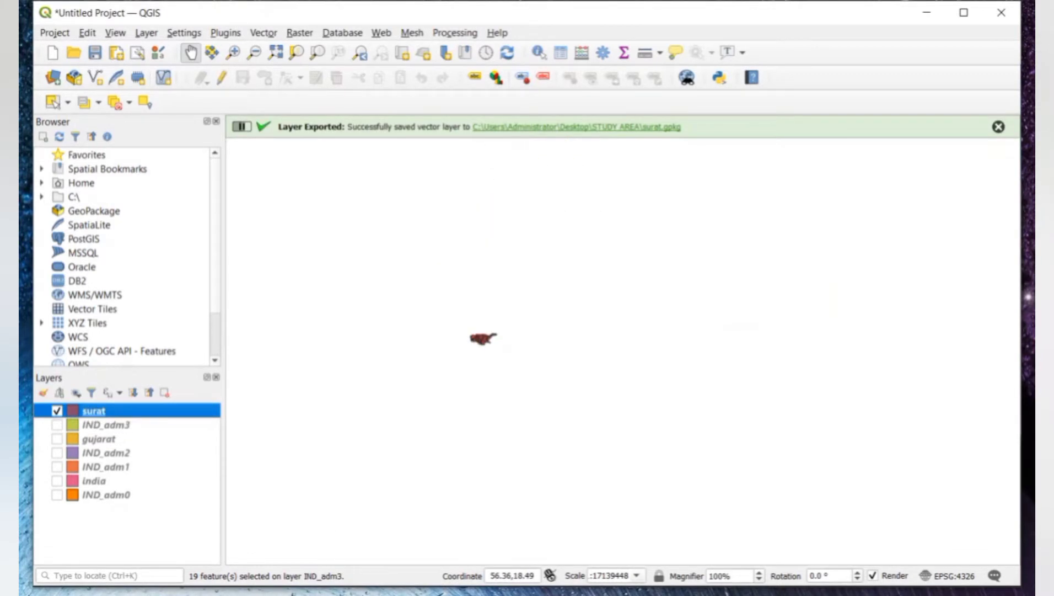
pyautogui.moveTo(479, 349); pyautogui.dragTo(621, 338)
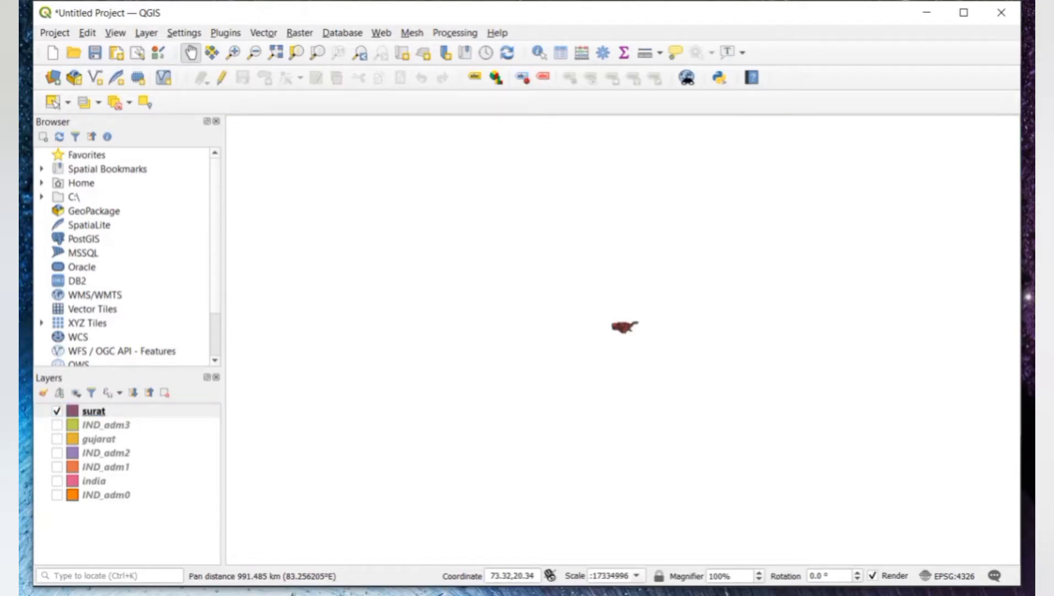
pyautogui.scroll(2, 484, 351)
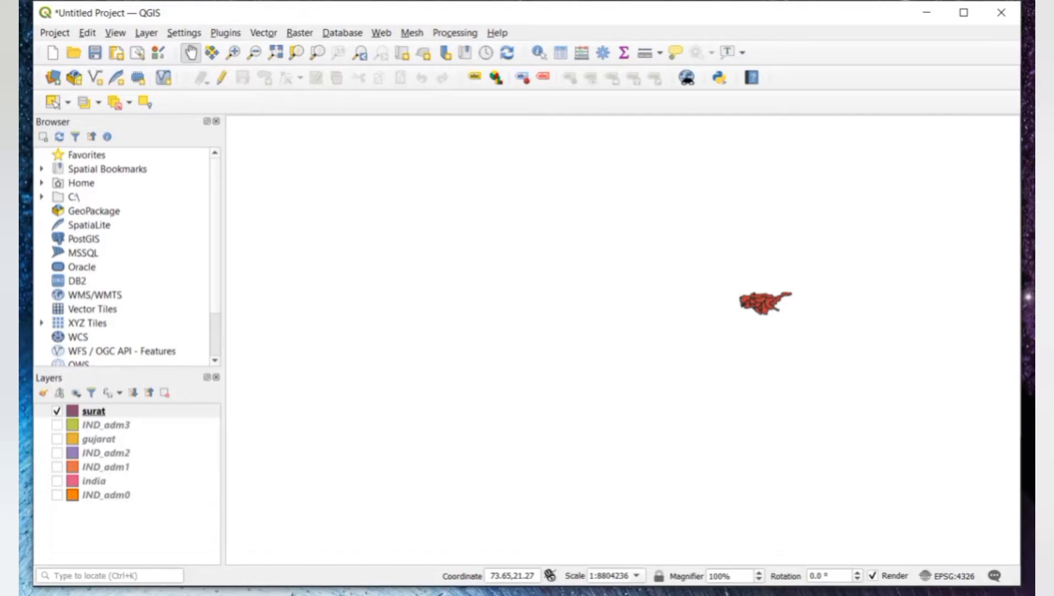
pyautogui.moveTo(793, 302); pyautogui.dragTo(617, 337)
pyautogui.scroll(3, 595, 335)
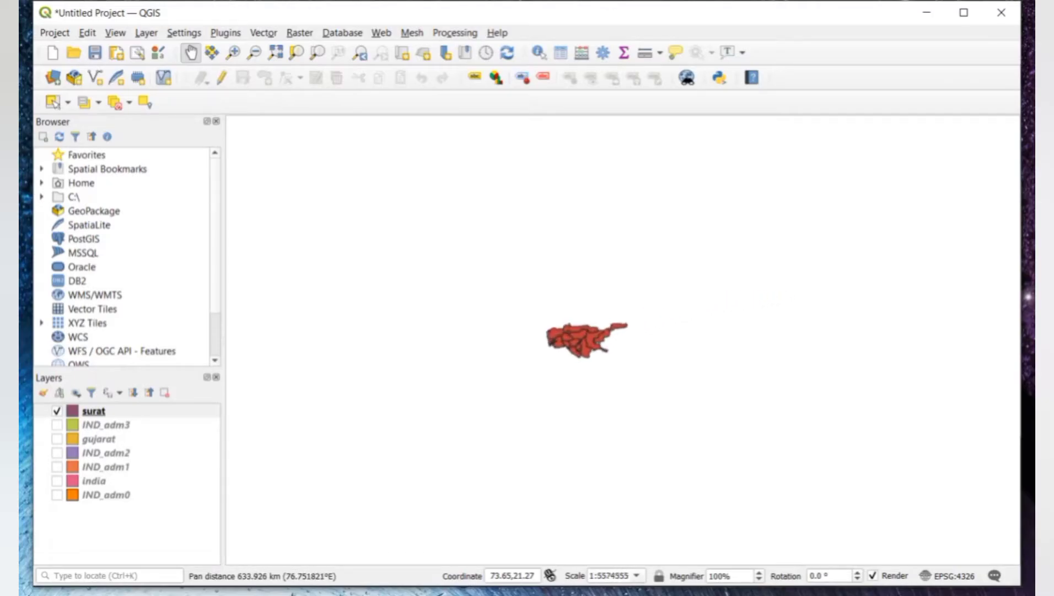
pyautogui.scroll(1, 597, 340)
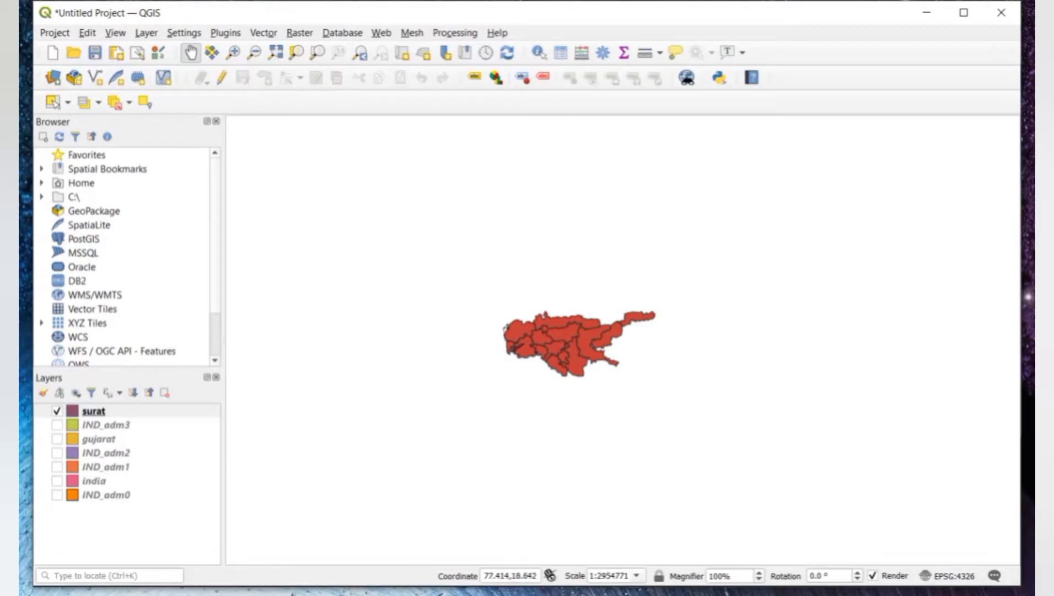
pyautogui.moveTo(579, 343); pyautogui.dragTo(604, 358)
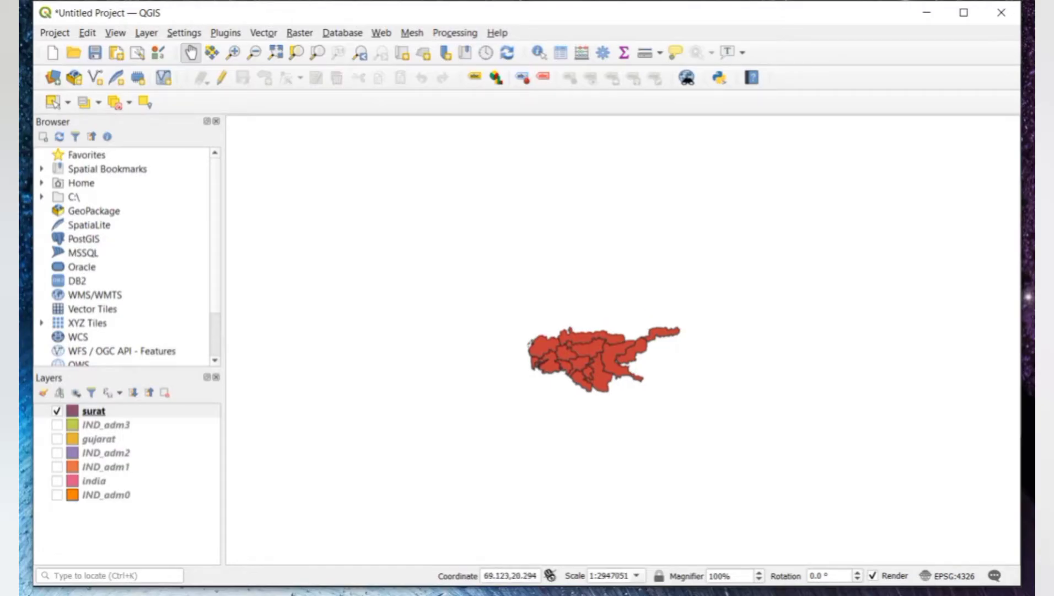
# Hide the surat layer, show the india layer and fit the whole country in the map canvas
pyautogui.click(57, 411)
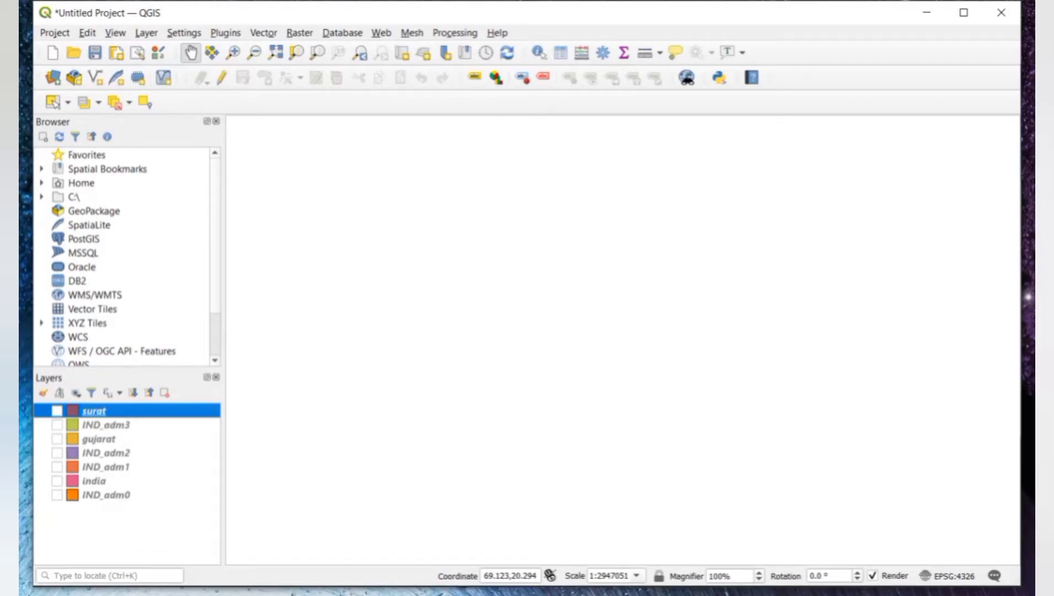
pyautogui.click(57, 480)
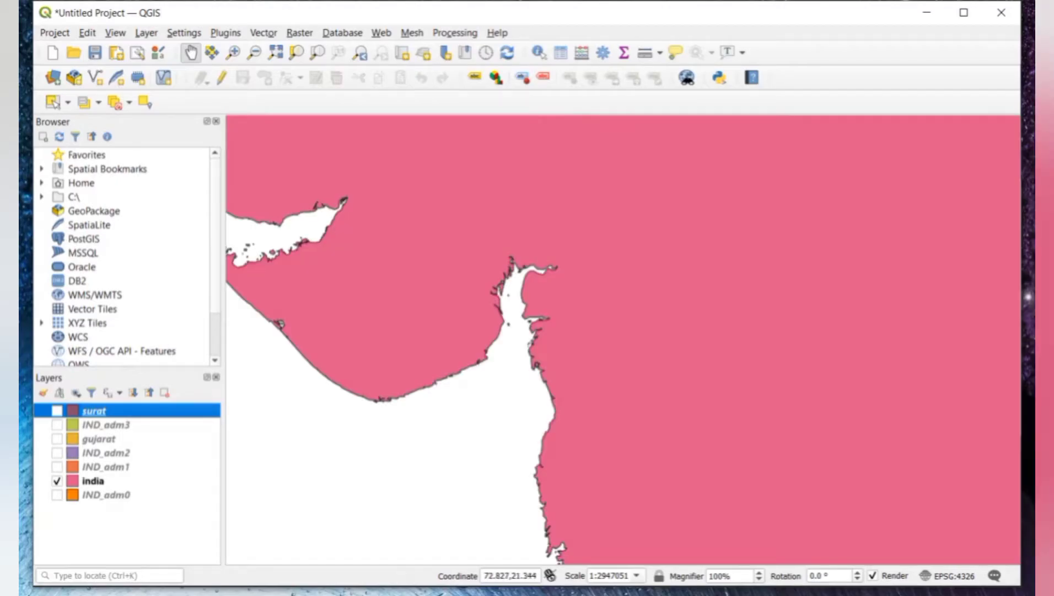
pyautogui.scroll(-1, 600, 346)
pyautogui.scroll(-4, 600, 345)
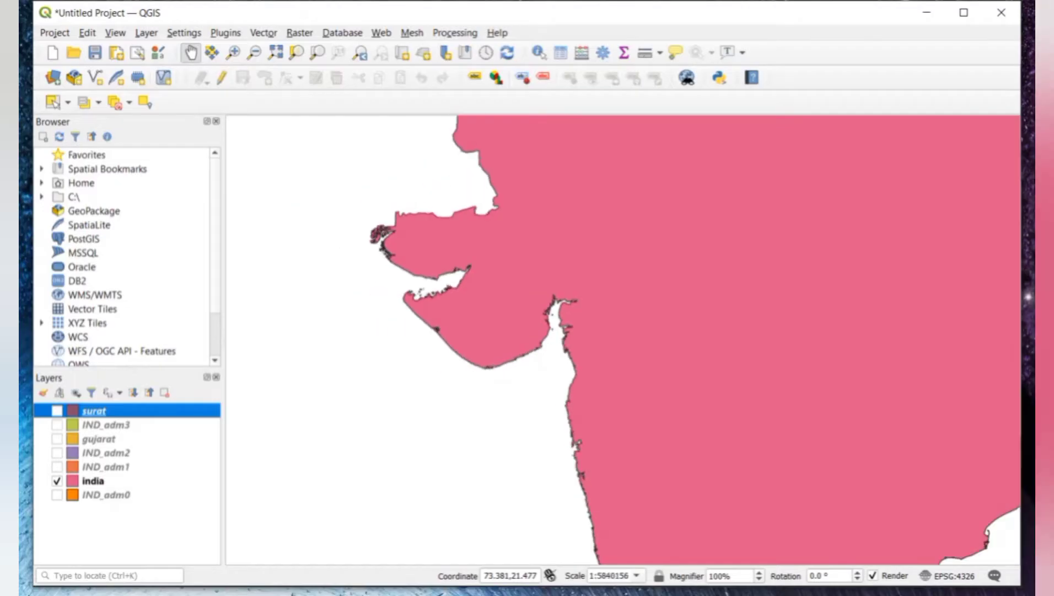
pyautogui.scroll(-4, 600, 346)
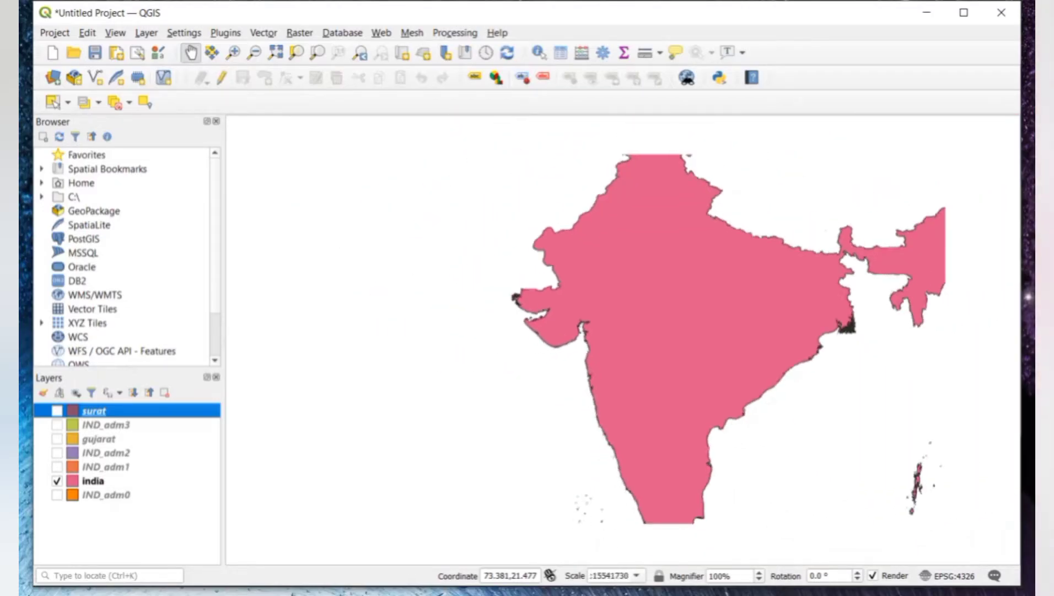
pyautogui.moveTo(693, 319); pyautogui.dragTo(580, 297)
pyautogui.scroll(1, 580, 298)
pyautogui.scroll(1, 575, 298)
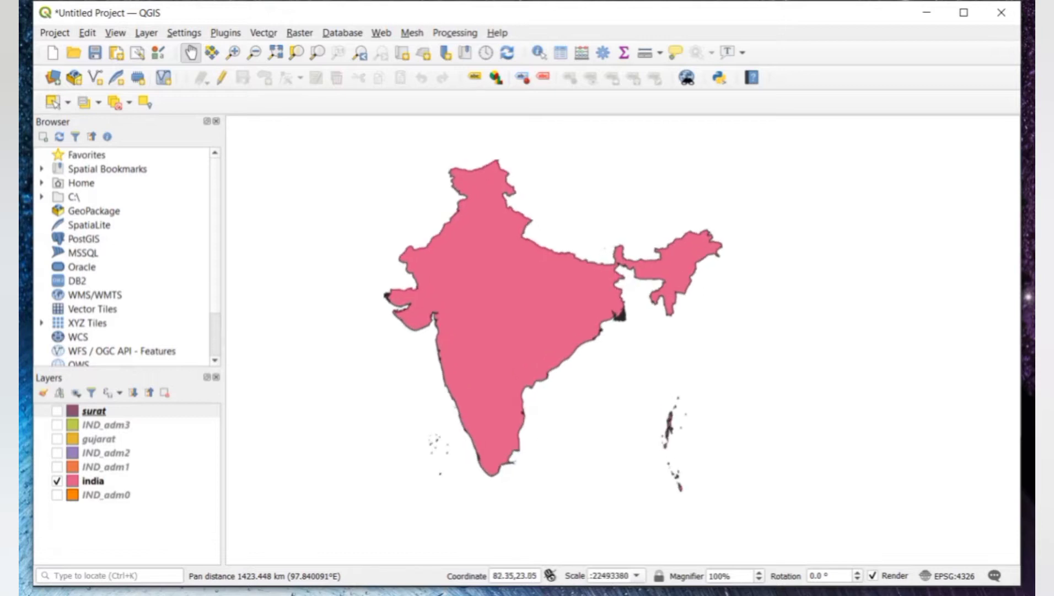
pyautogui.moveTo(496, 291); pyautogui.dragTo(539, 295)
pyautogui.scroll(1, 538, 294)
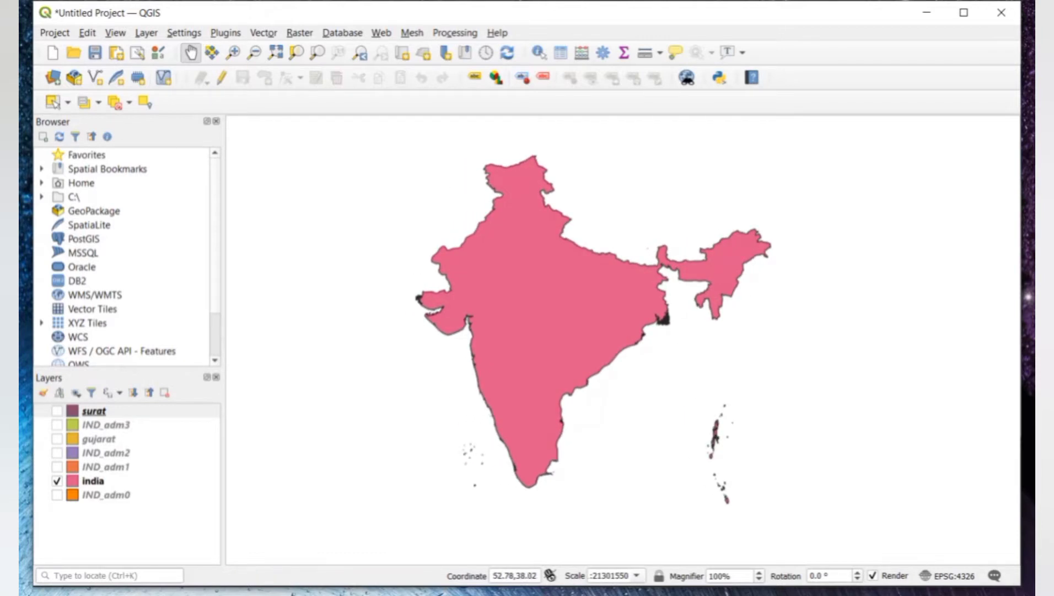
# Create a print layout titled "study area" and add a map frame in the upper-left quarter of the page
pyautogui.click(54, 33)
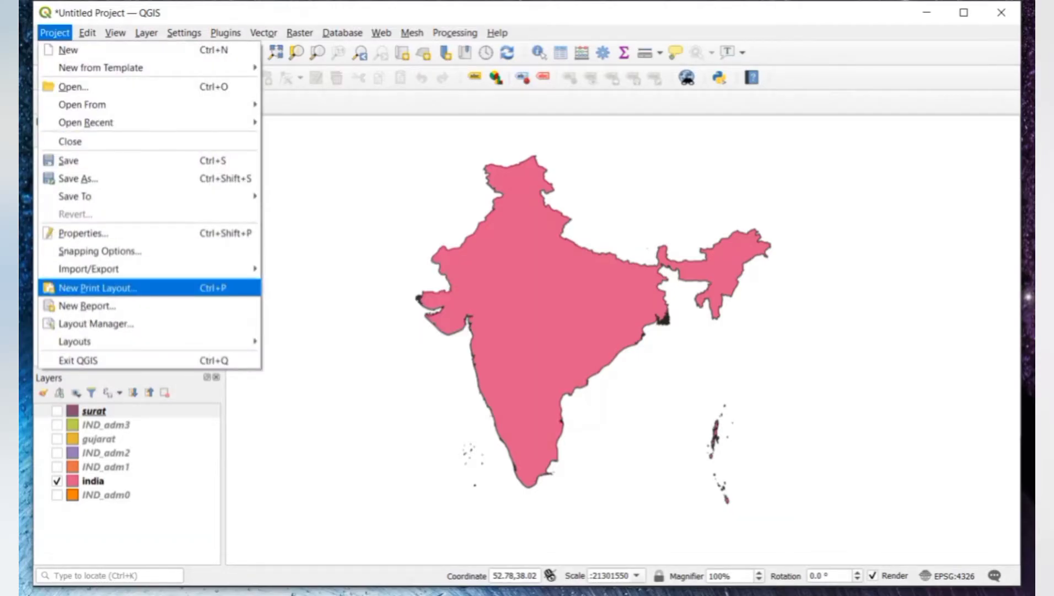
pyautogui.click(97, 288)
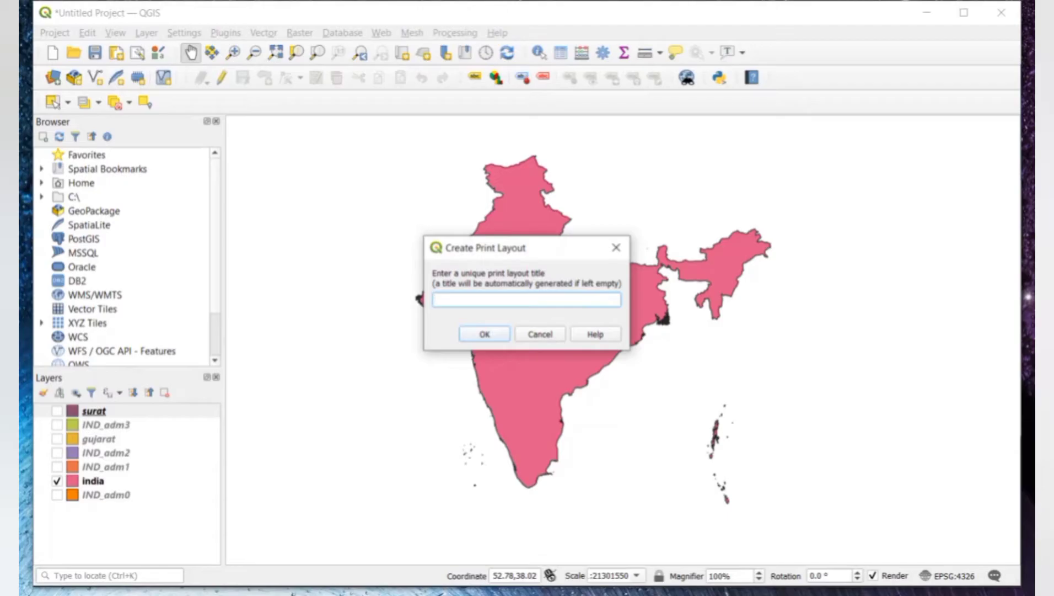
pyautogui.write('study area')
pyautogui.press('Return')
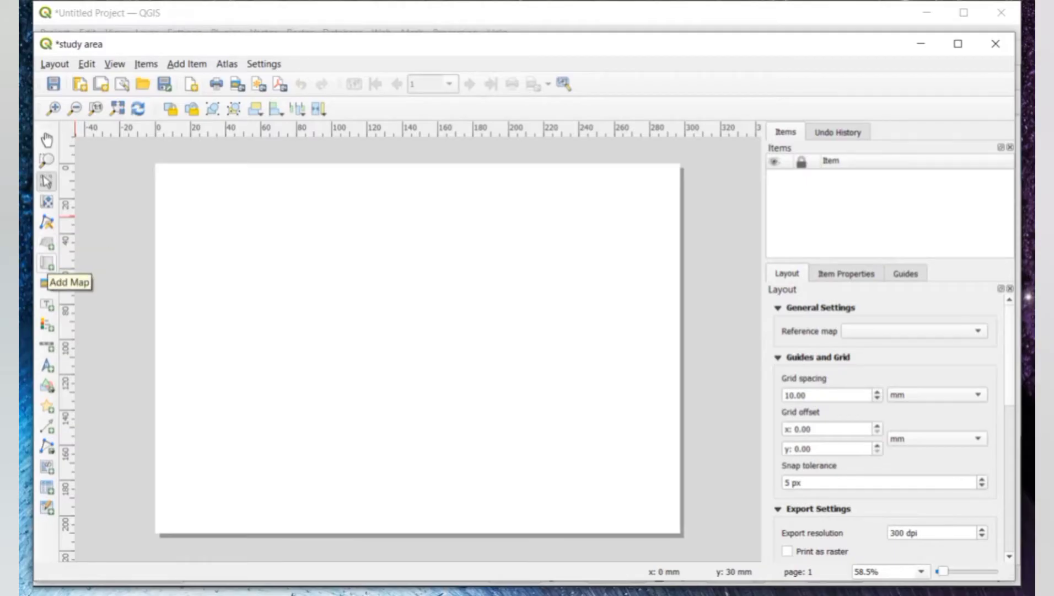
pyautogui.click(47, 264)
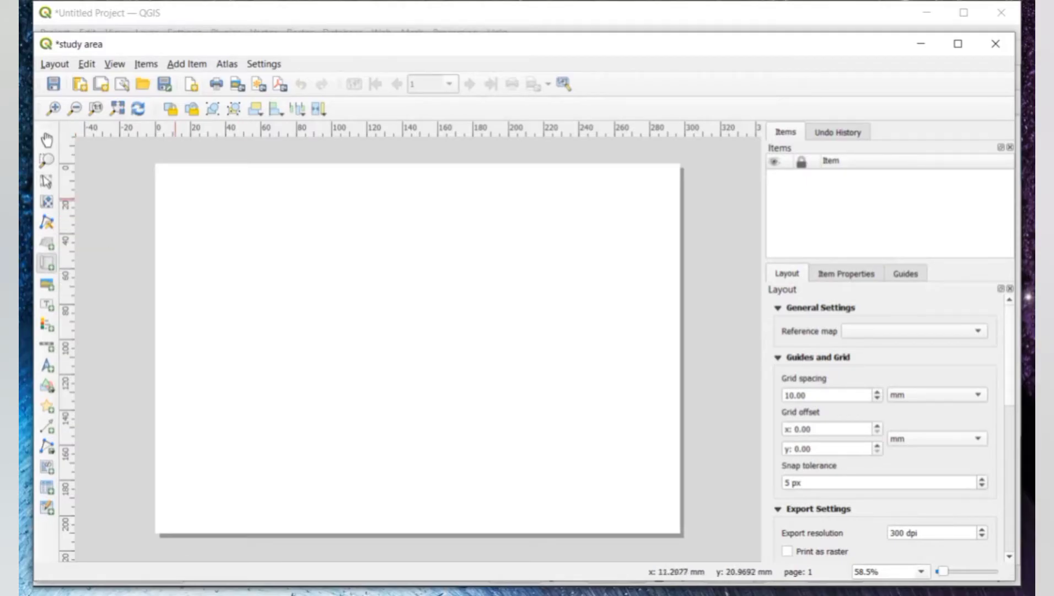
pyautogui.moveTo(174, 192); pyautogui.dragTo(398, 329)
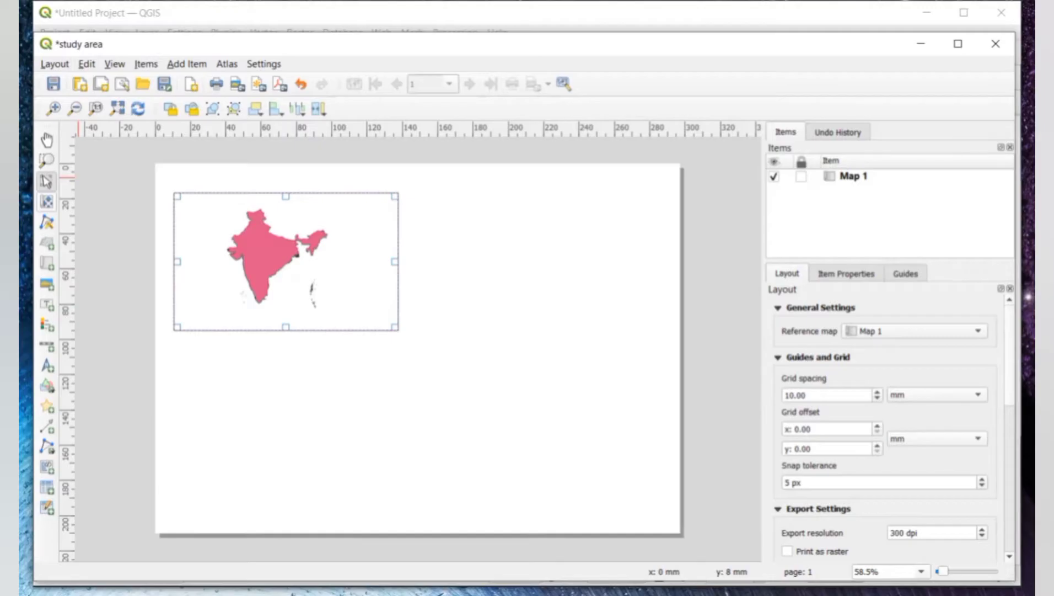
# Try to shift the India content inside the layout's map frame
pyautogui.click(47, 201)
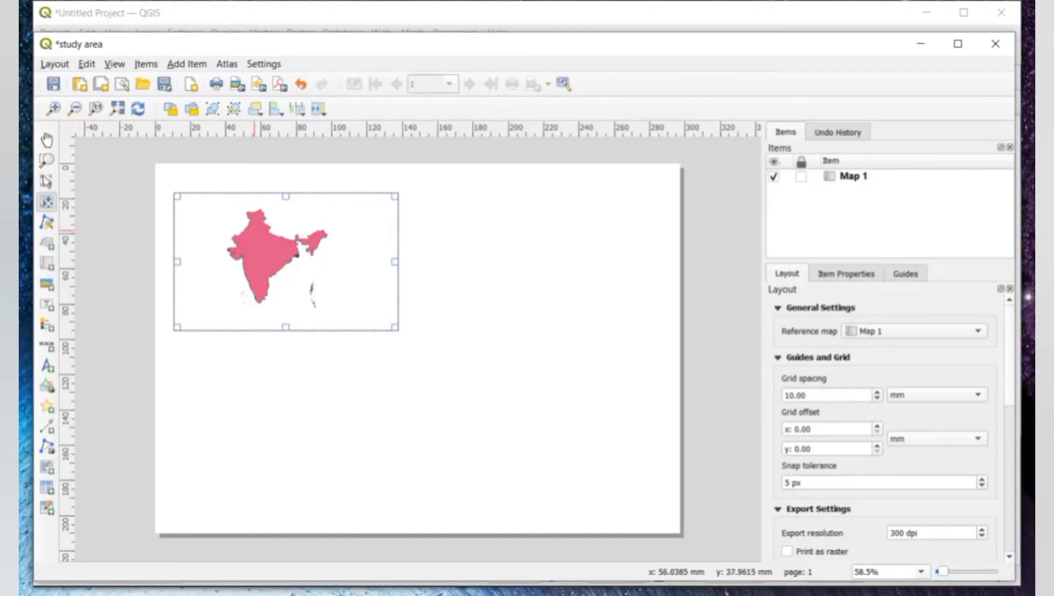
pyautogui.rightClick(254, 227)
pyautogui.press('Escape')
pyautogui.rightClick(253, 228)
pyautogui.press('Escape')
pyautogui.moveTo(261, 252)
pyautogui.mouseDown()
pyautogui.moveTo(293, 262)
pyautogui.moveTo(270, 255)
pyautogui.mouseUp()
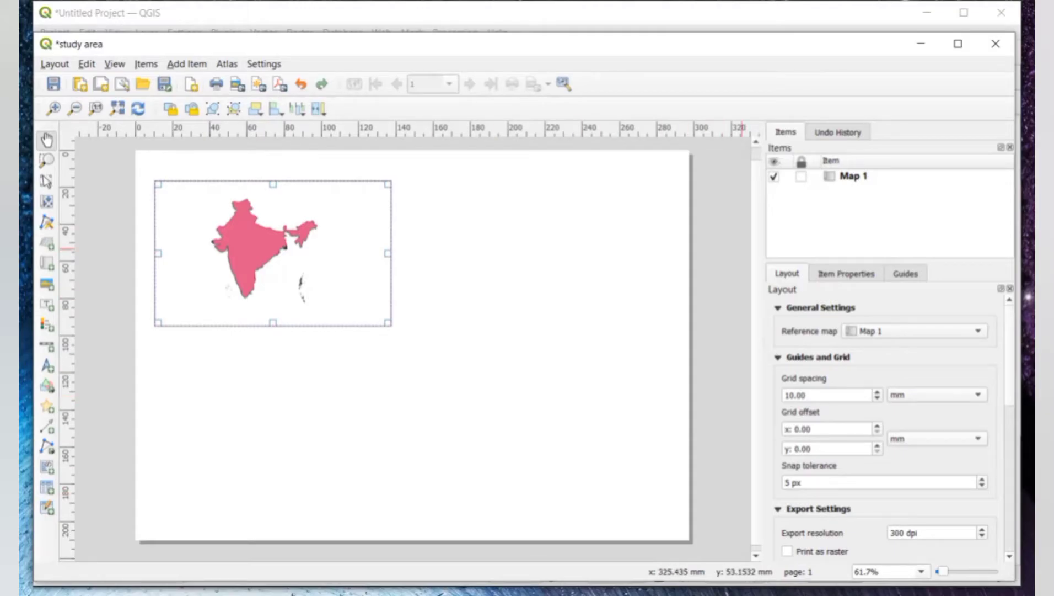
# Switch to the main project window and view the india layer larger in the map canvas
pyautogui.click(921, 44)
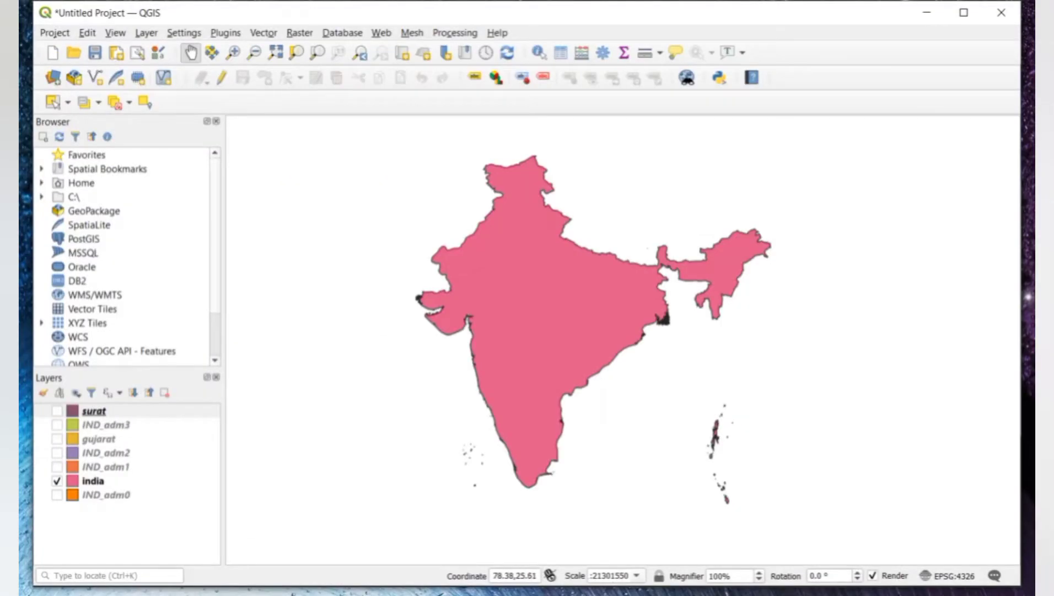
pyautogui.moveTo(541, 275); pyautogui.dragTo(546, 277)
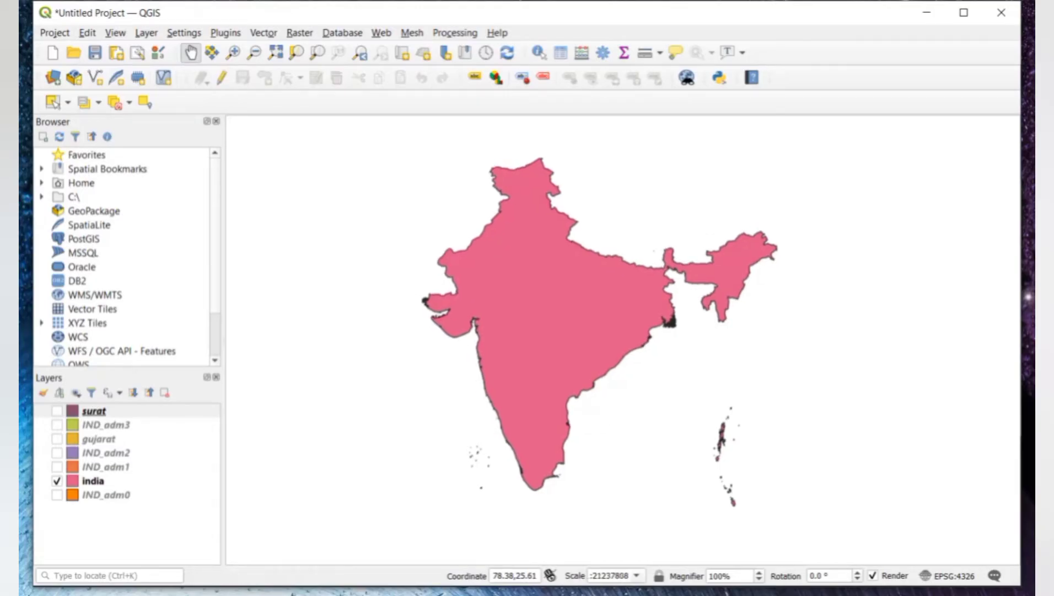
pyautogui.scroll(1, 533, 265)
pyautogui.scroll(1, 539, 264)
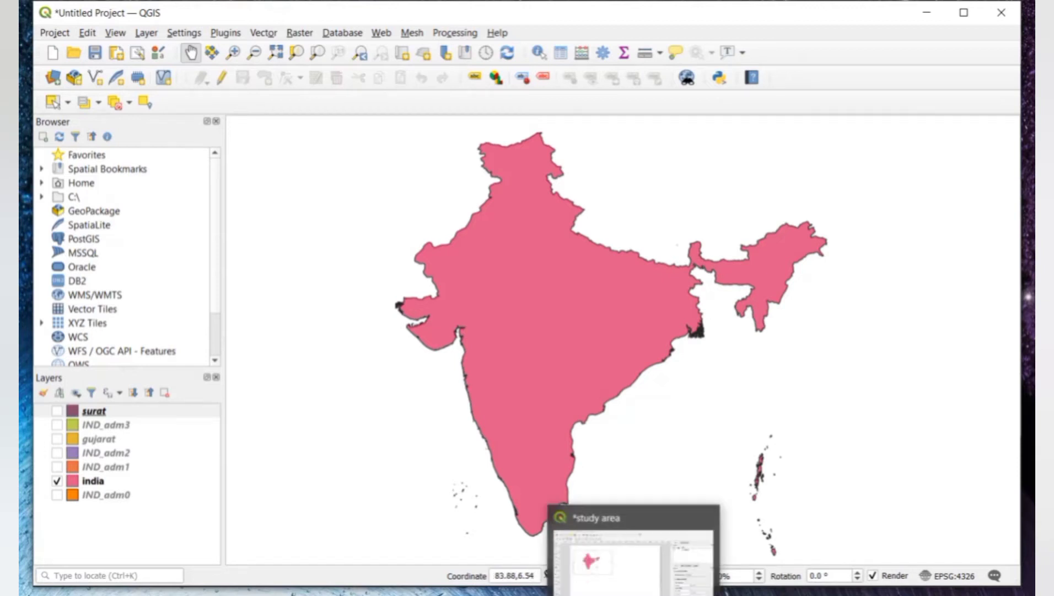
# Return to the study area layout and enlarge and recentre India inside the Map 1 frame to a scale of about 1:32,400,000
pyautogui.click(633, 562)
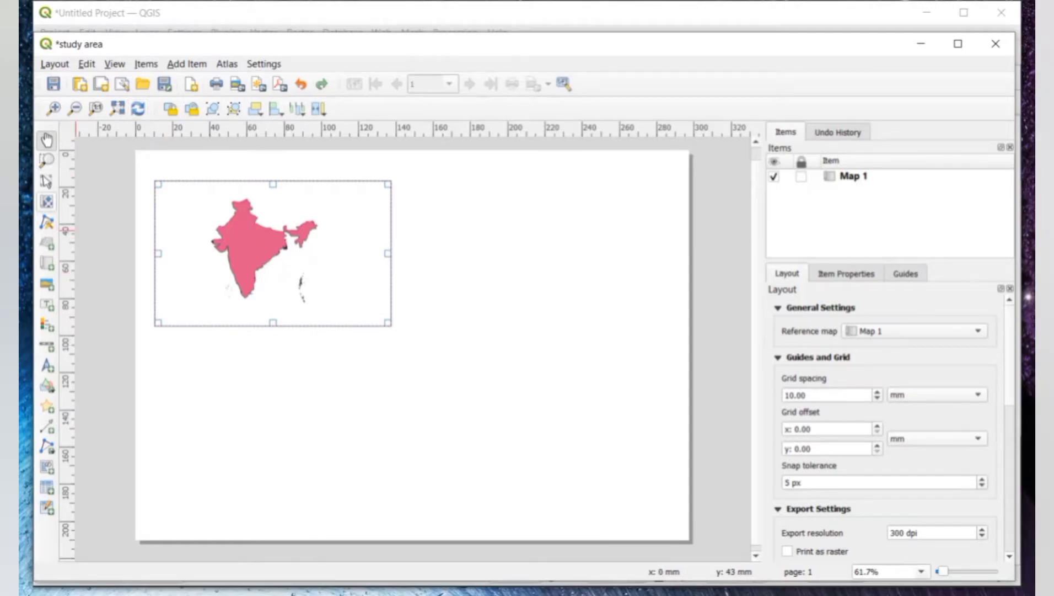
pyautogui.click(46, 201)
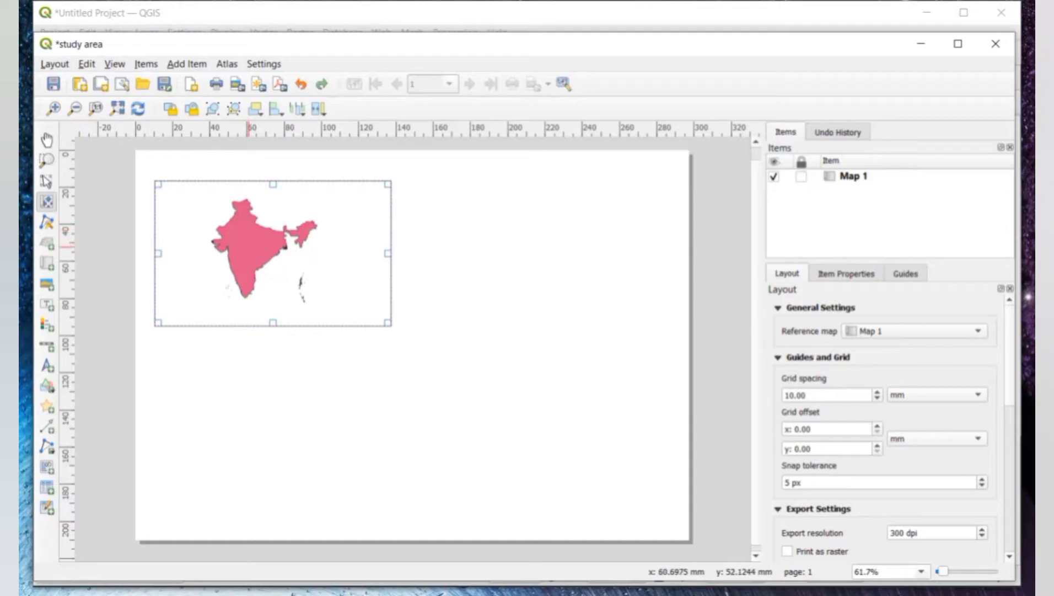
pyautogui.scroll(2, 250, 254)
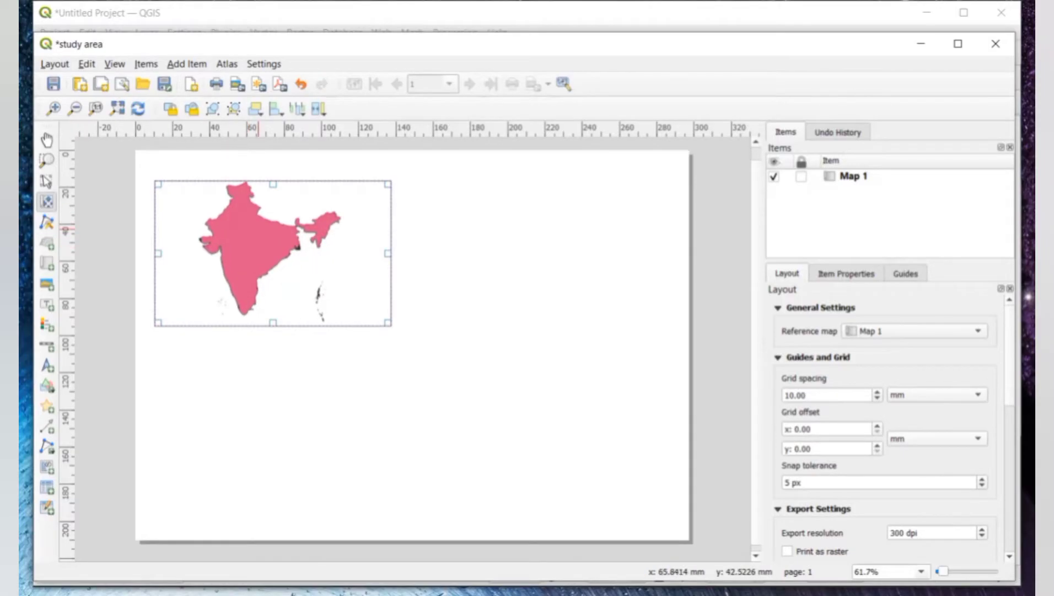
pyautogui.moveTo(258, 230); pyautogui.dragTo(268, 234)
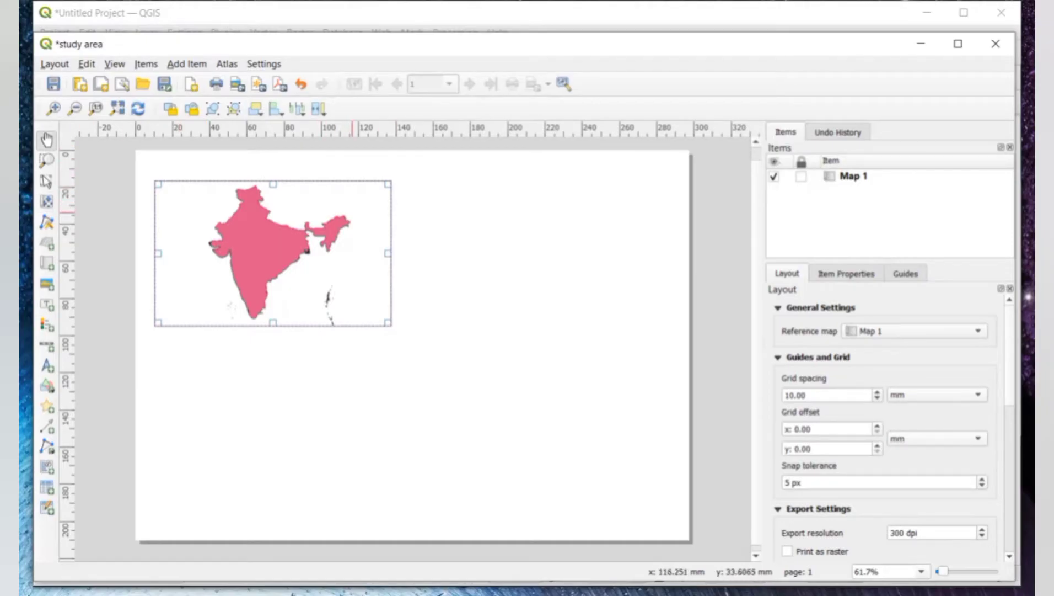
# Add a grid to Map 1 and open its grid properties for modification
pyautogui.rightClick(353, 214)
pyautogui.press('Escape')
pyautogui.press('v')
pyautogui.click(845, 273)
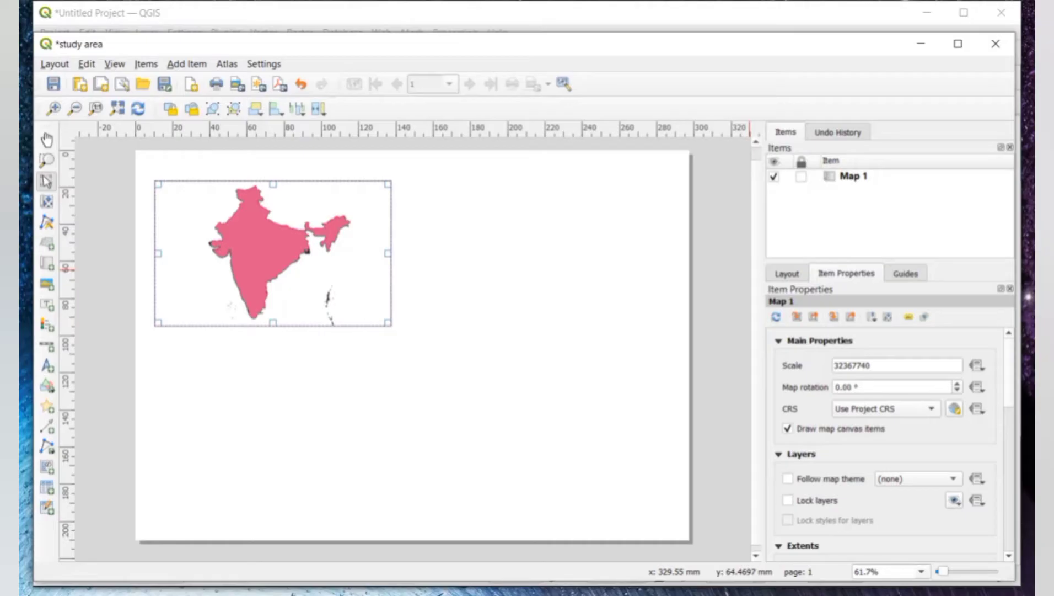
pyautogui.scroll(-3, 890, 441)
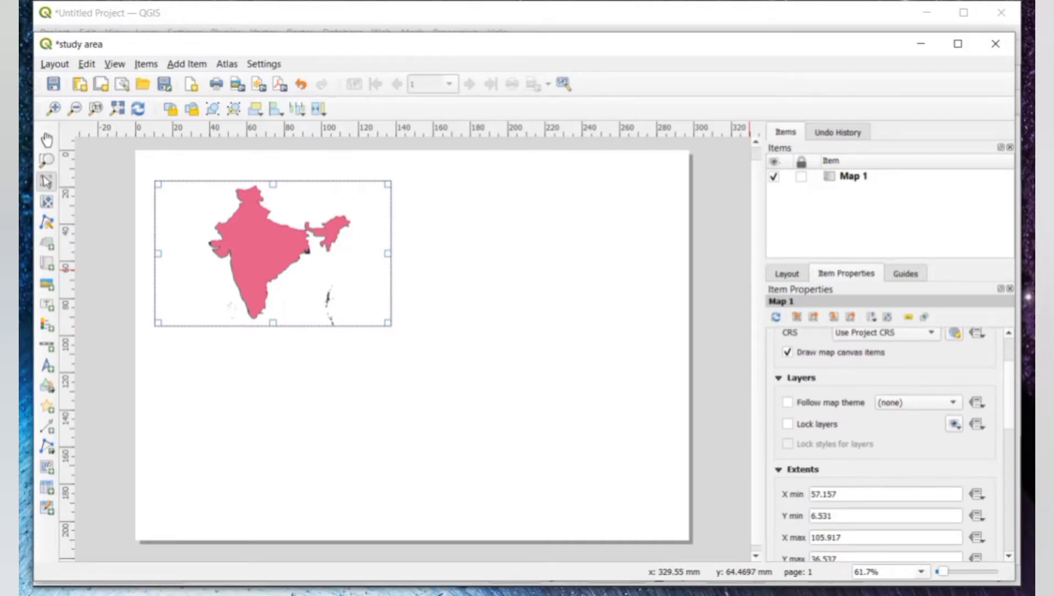
pyautogui.scroll(-3, 891, 443)
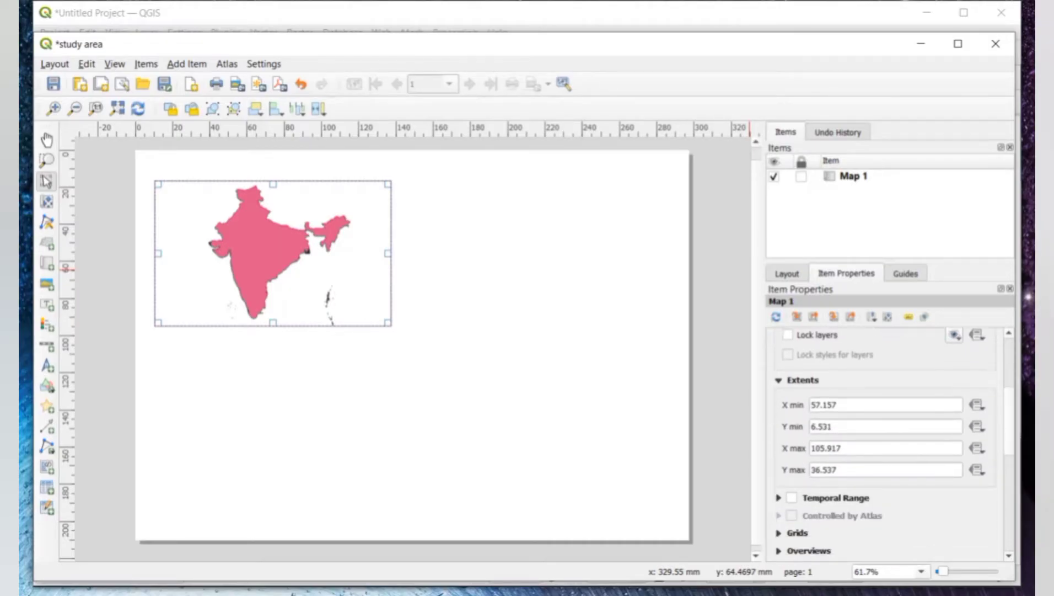
pyautogui.scroll(-2, 891, 441)
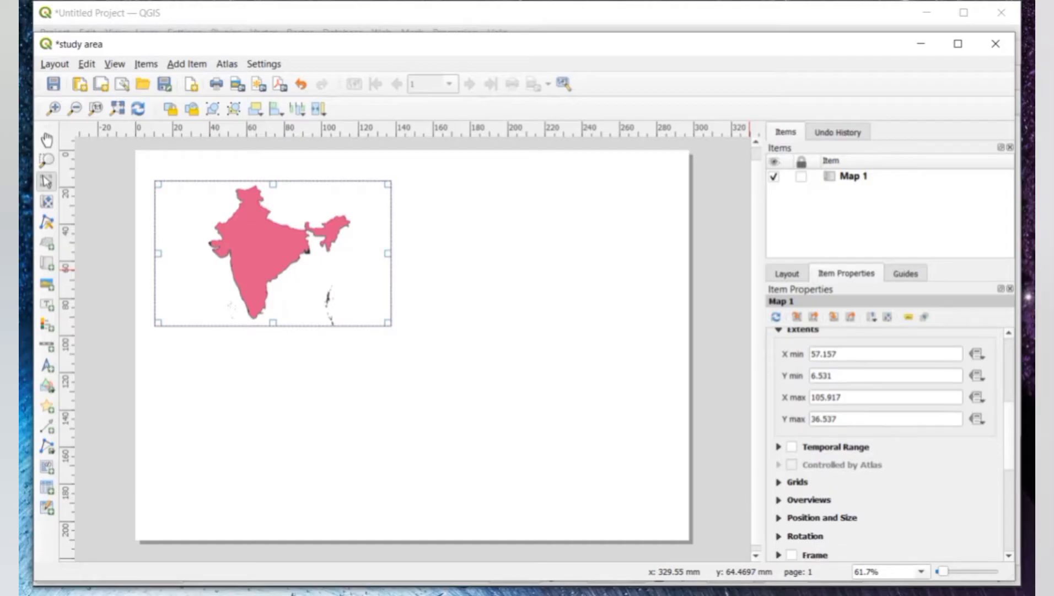
pyautogui.scroll(-1, 891, 442)
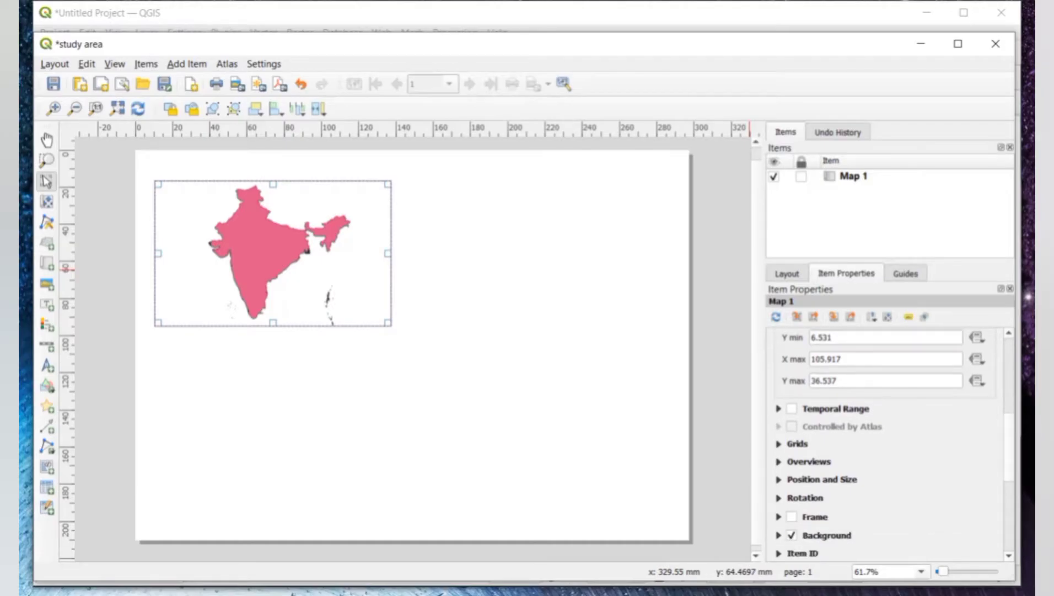
pyautogui.click(797, 444)
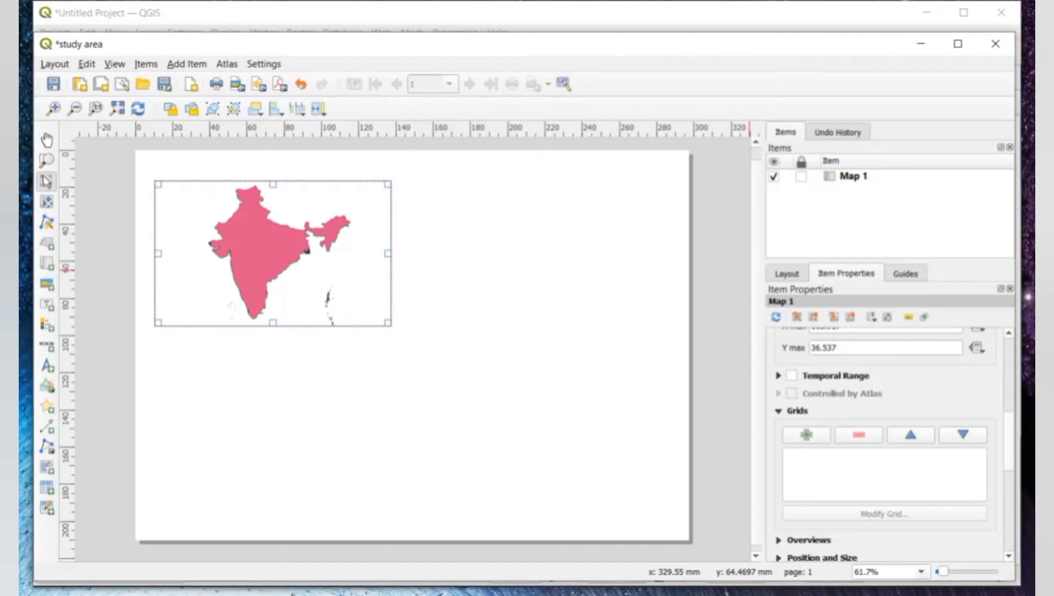
pyautogui.click(806, 435)
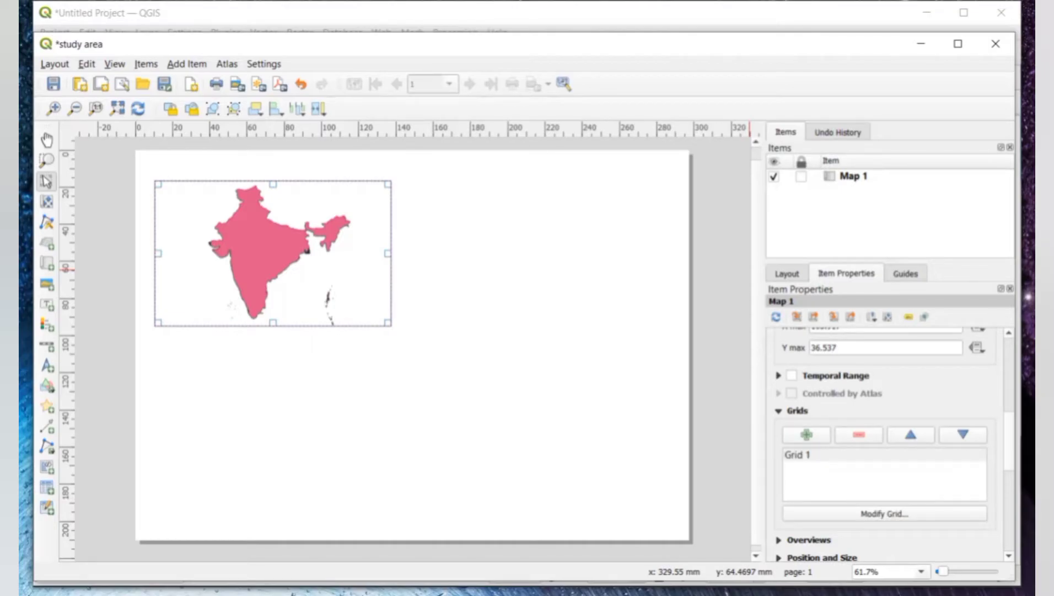
pyautogui.click(798, 454)
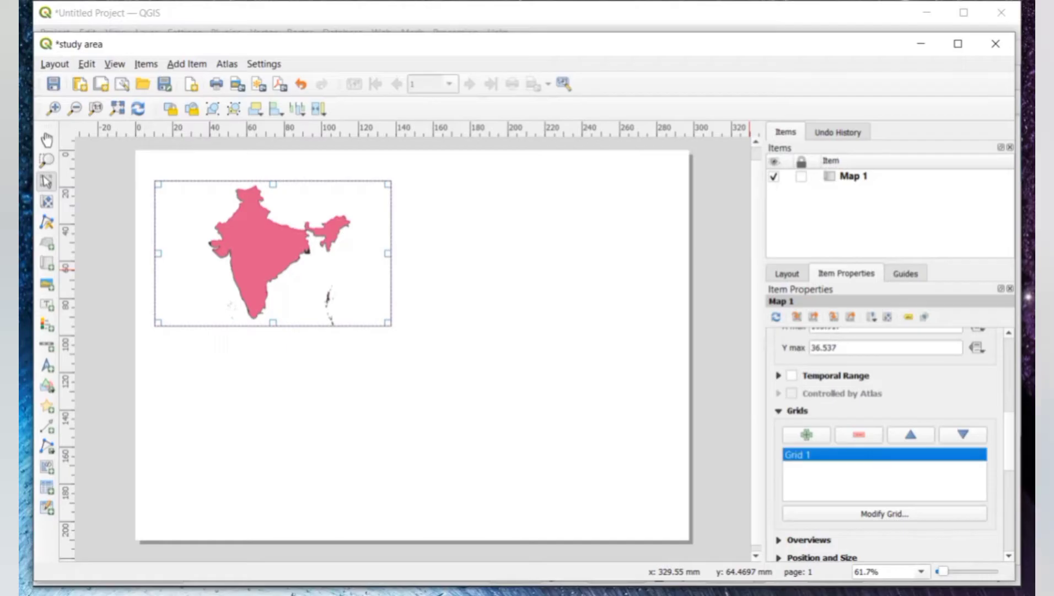
pyautogui.click(884, 514)
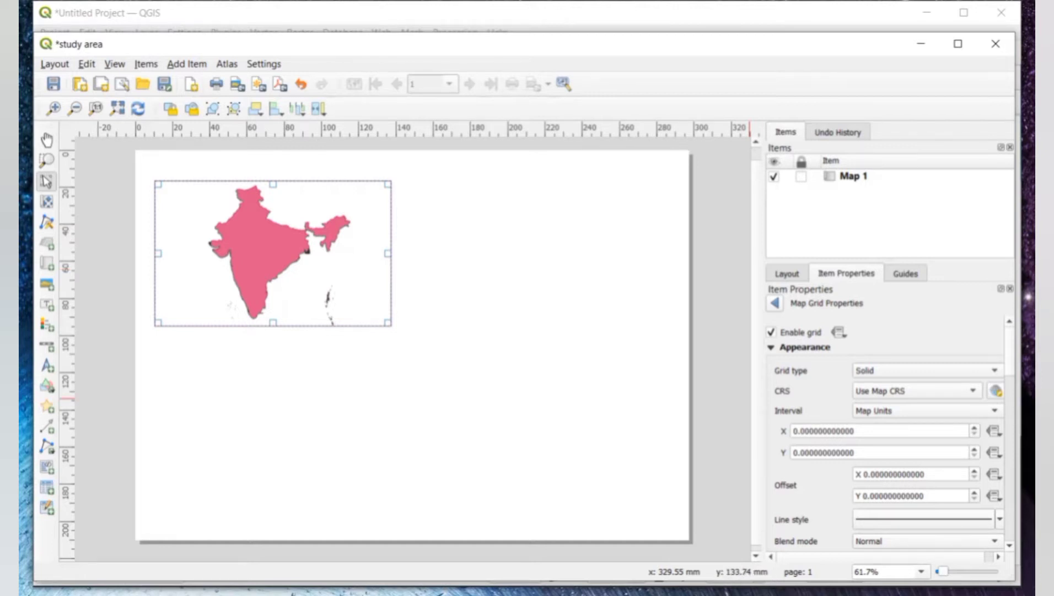
# Set the Map 1 grid interval to 10 map units in both X and Y
pyautogui.click(794, 431)
pyautogui.write('1')
pyautogui.click(794, 452)
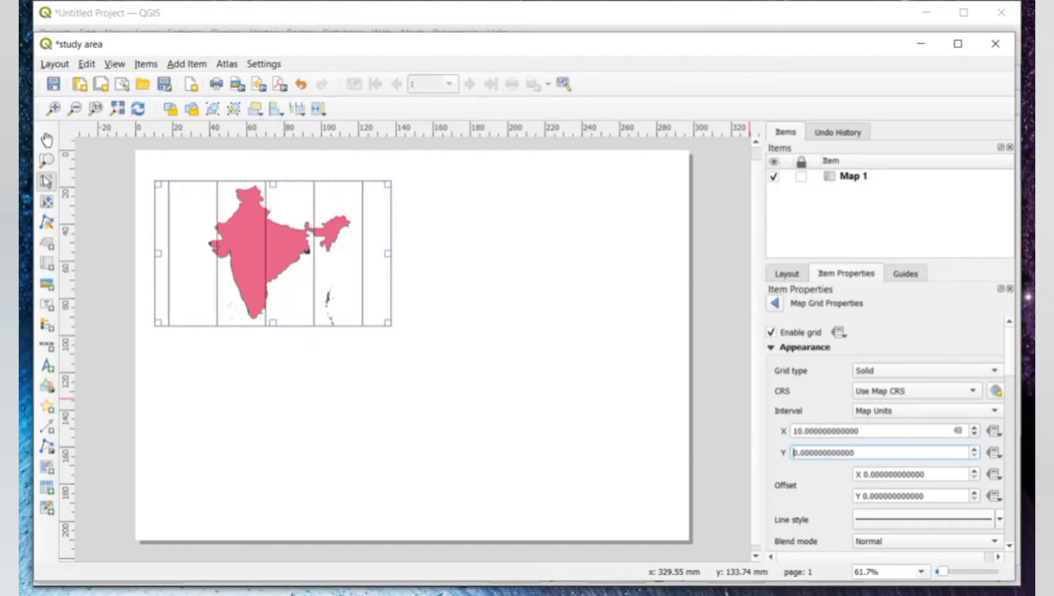
pyautogui.write('1')
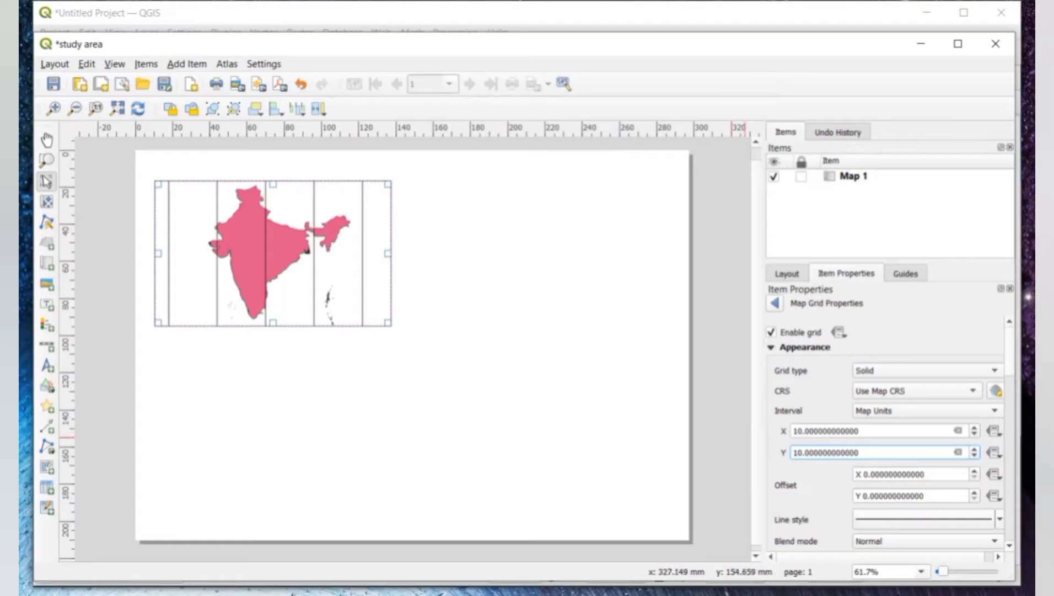
pyautogui.press('Return')
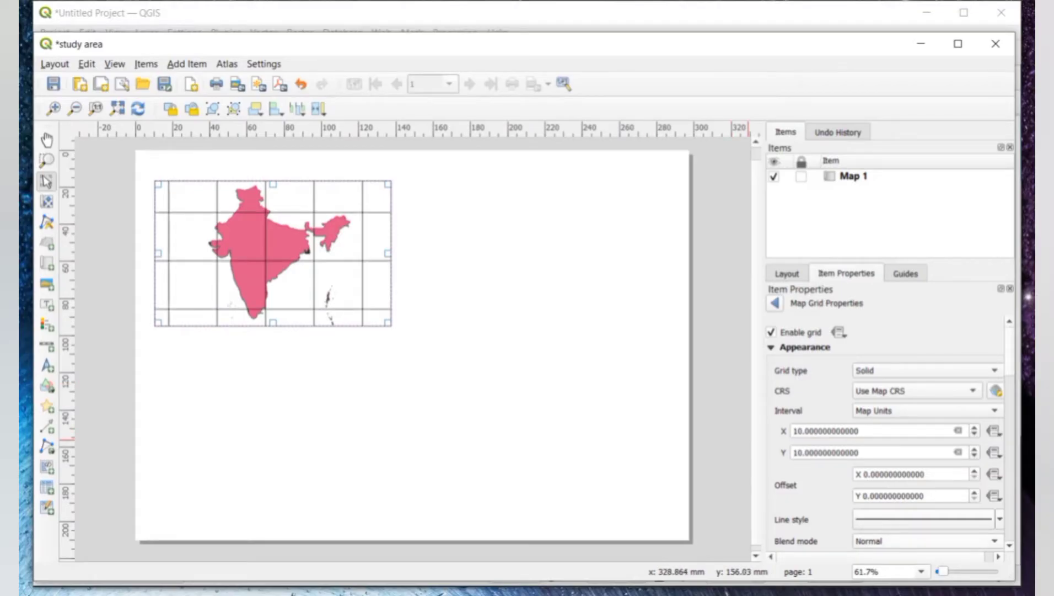
# Make the grid's line style fully transparent so no grid lines cross the India map
pyautogui.scroll(-3, 888, 435)
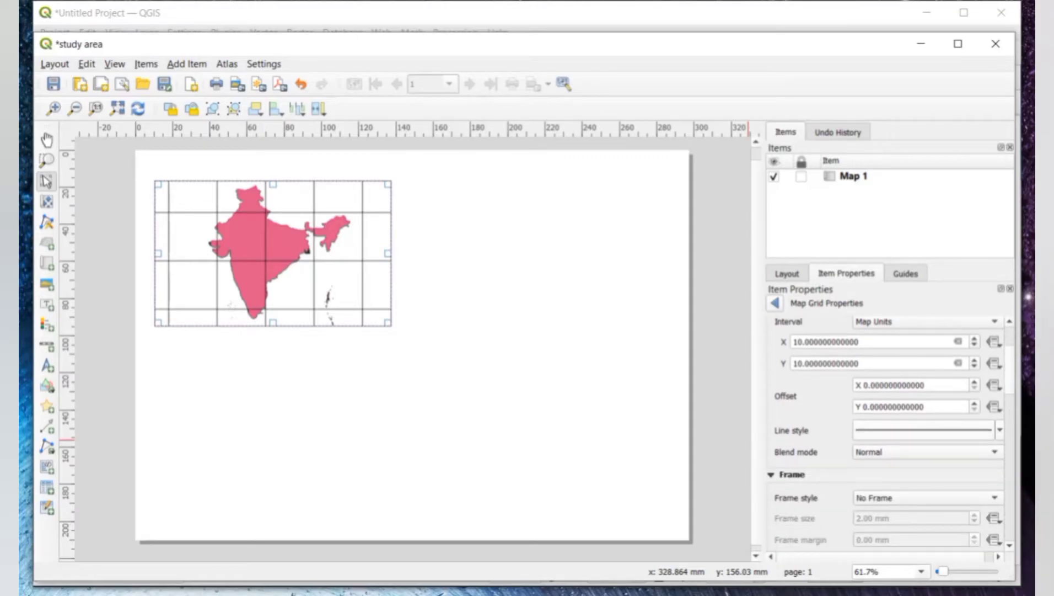
pyautogui.click(999, 429)
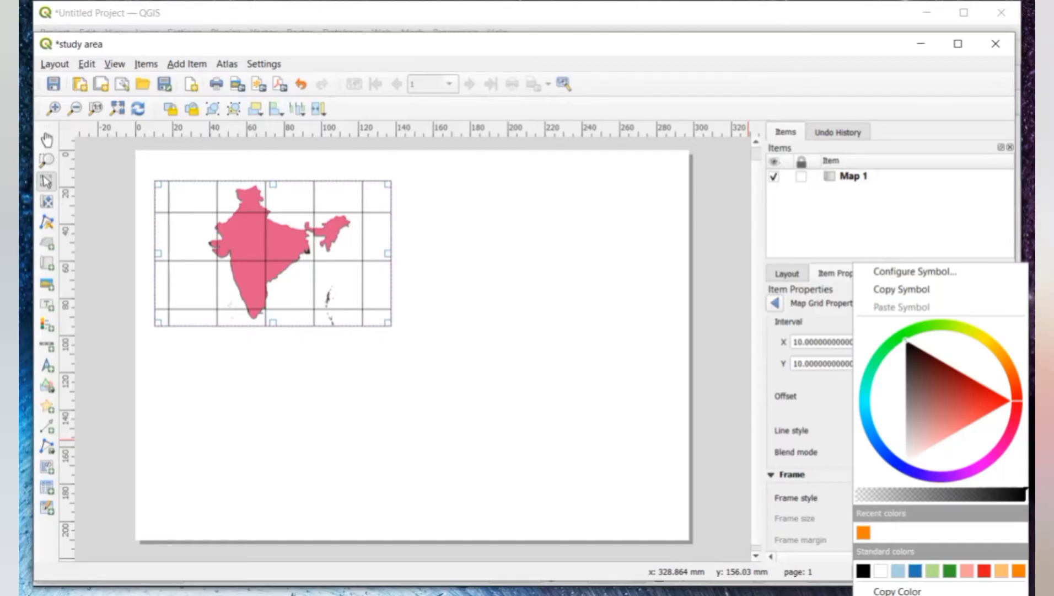
pyautogui.moveTo(1024, 494); pyautogui.dragTo(856, 494)
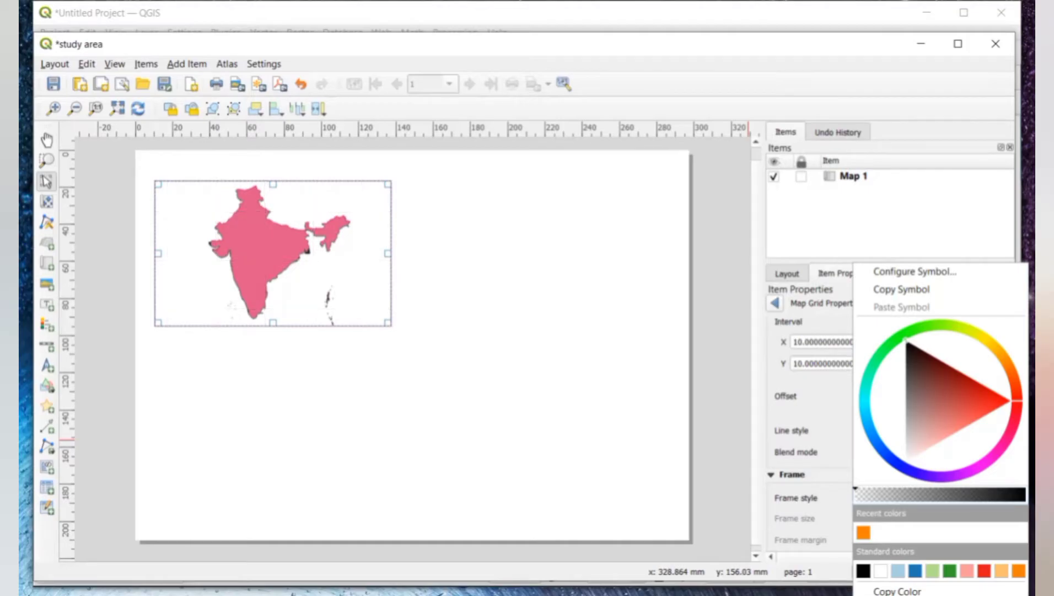
pyautogui.press('Escape')
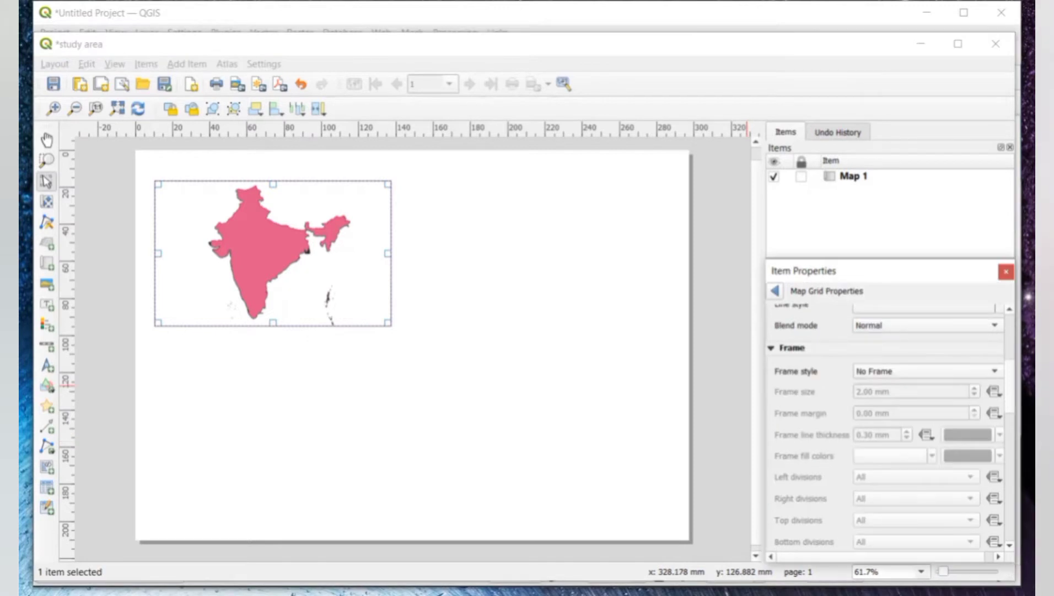
# Set the grid's frame style to Line Border (Nautical) and enable Draw Coordinates
pyautogui.click(928, 371)
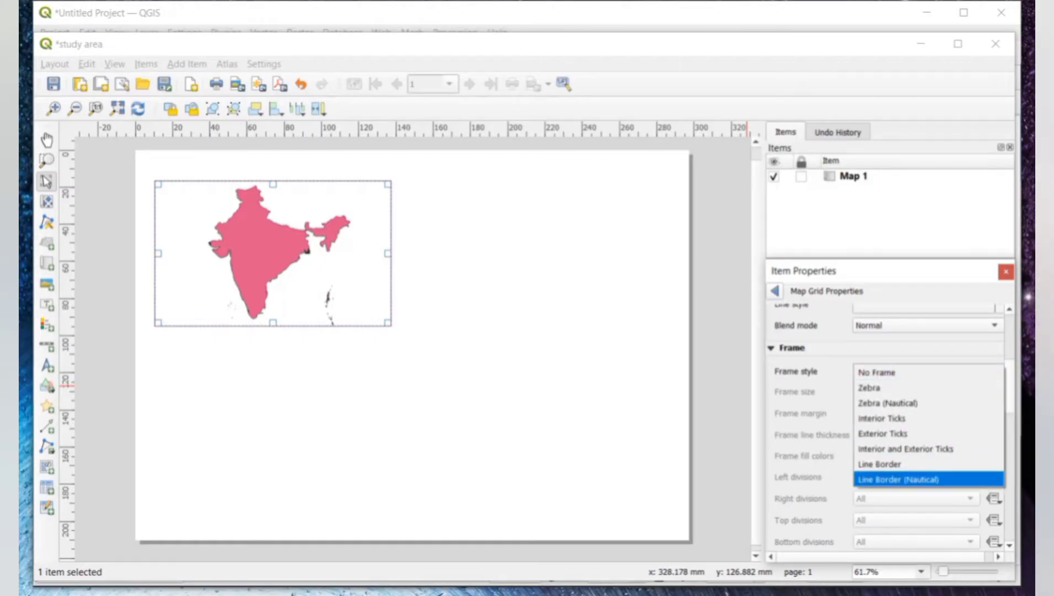
pyautogui.click(899, 479)
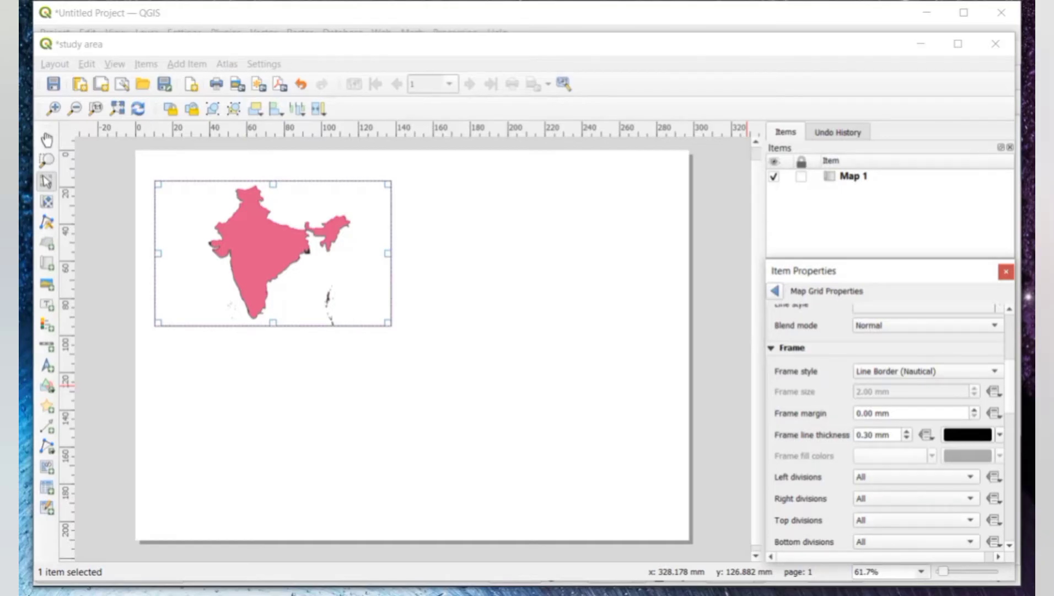
pyautogui.scroll(-5, 887, 428)
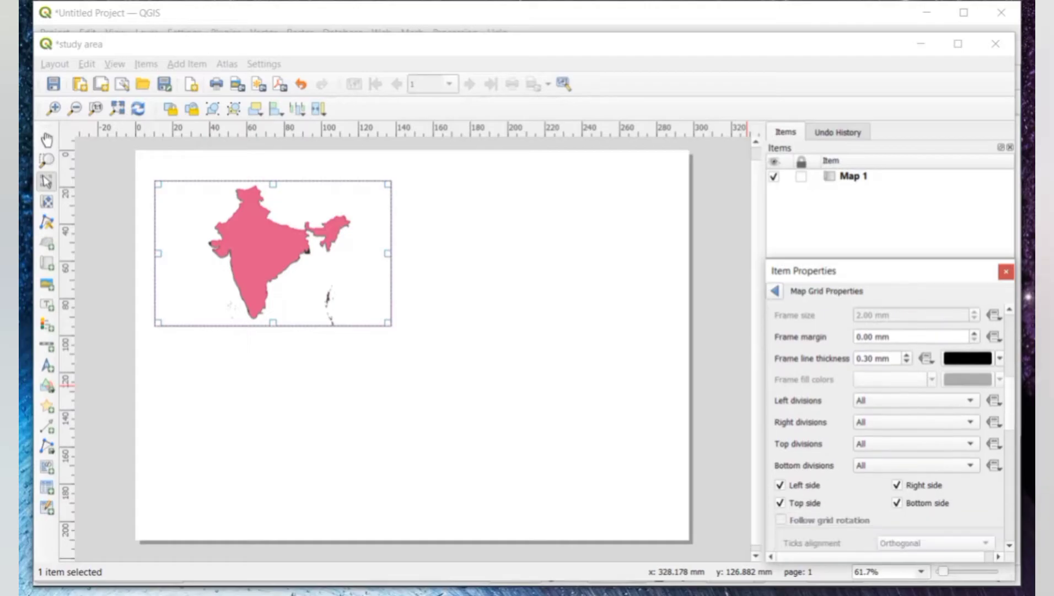
pyautogui.scroll(-4, 888, 428)
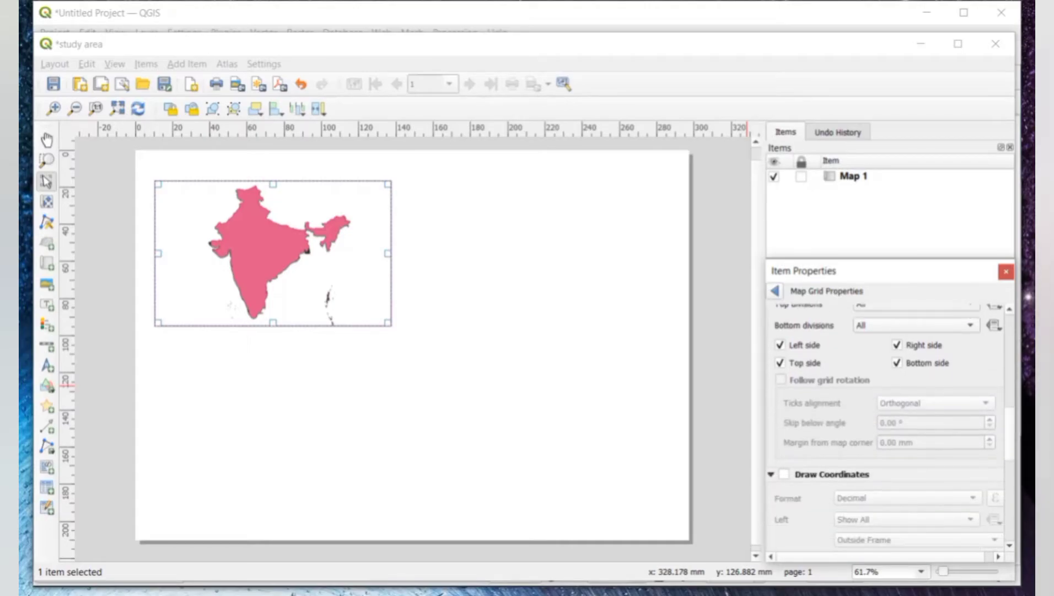
pyautogui.scroll(-2, 887, 427)
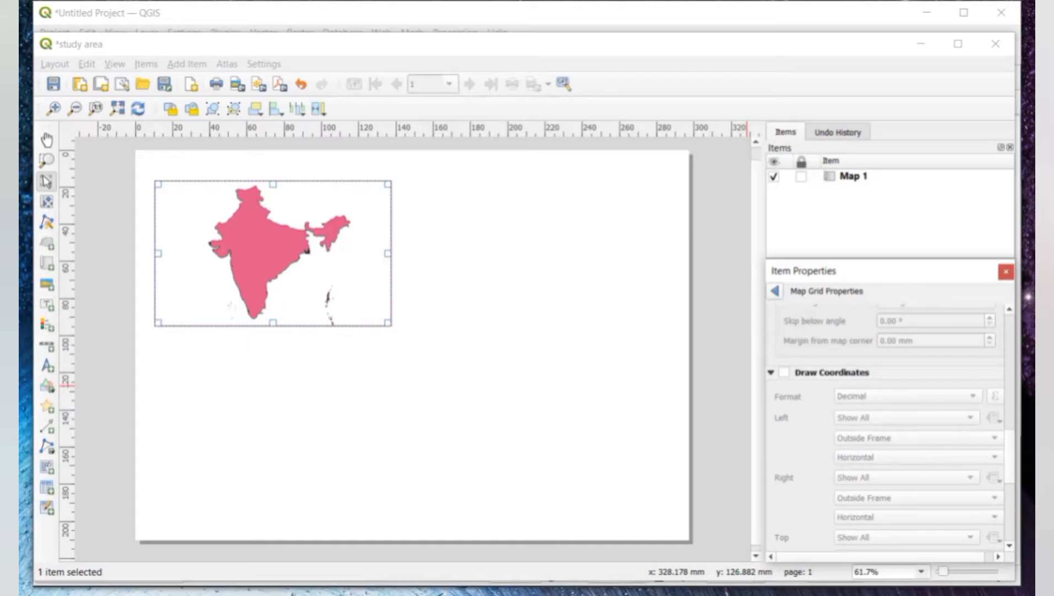
pyautogui.click(784, 372)
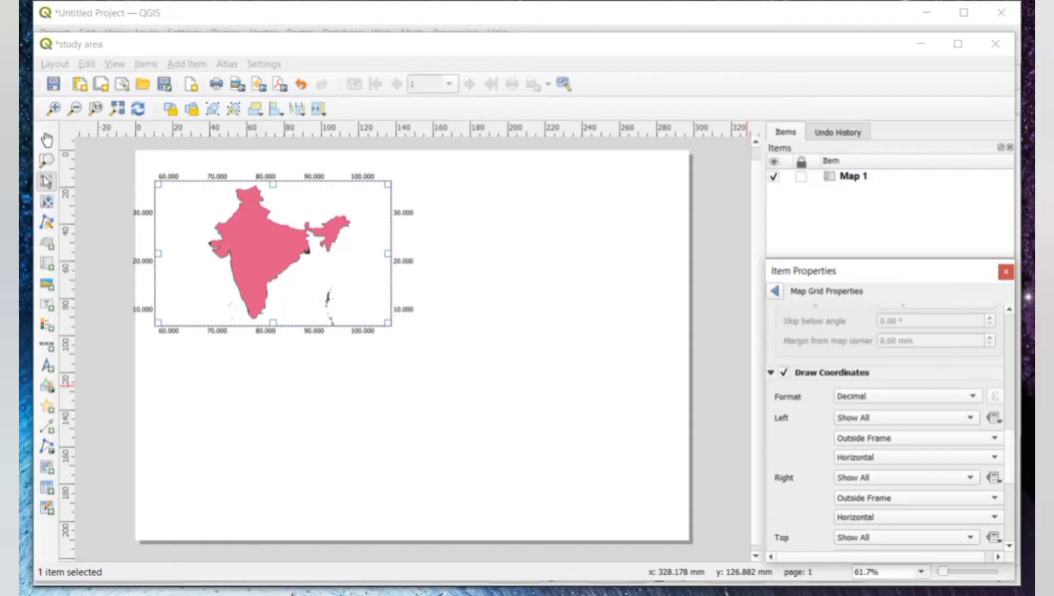
# Set the grid coordinate format to Degree, Minute
pyautogui.scroll(-1, 888, 427)
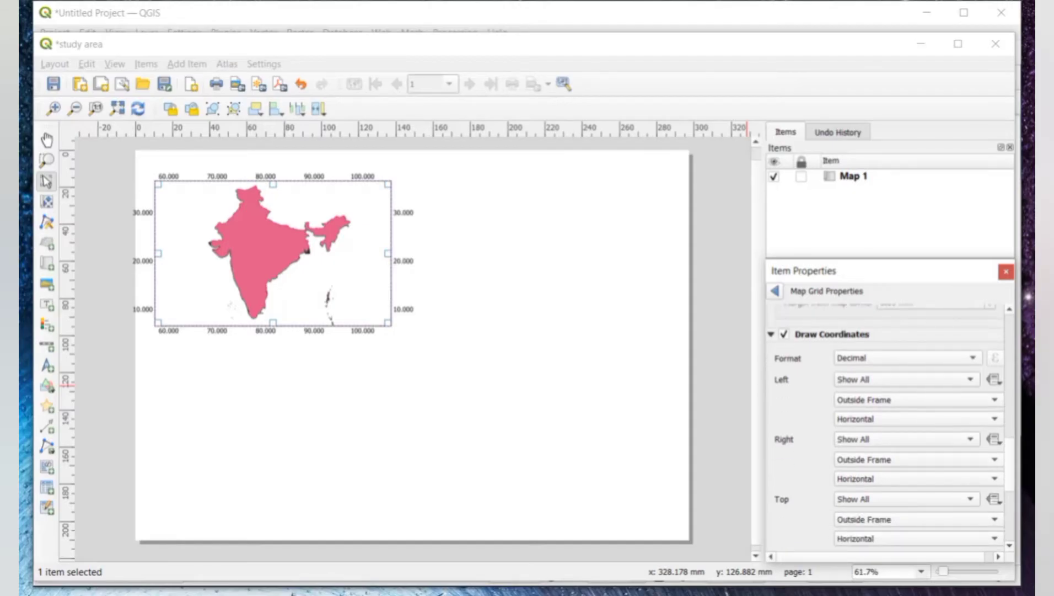
pyautogui.click(907, 357)
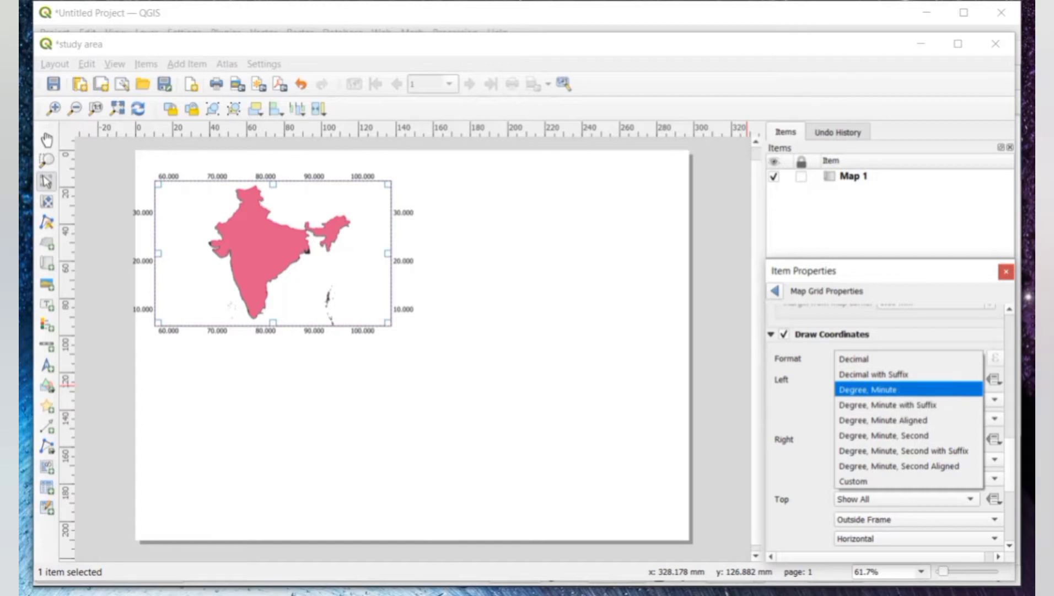
pyautogui.click(868, 390)
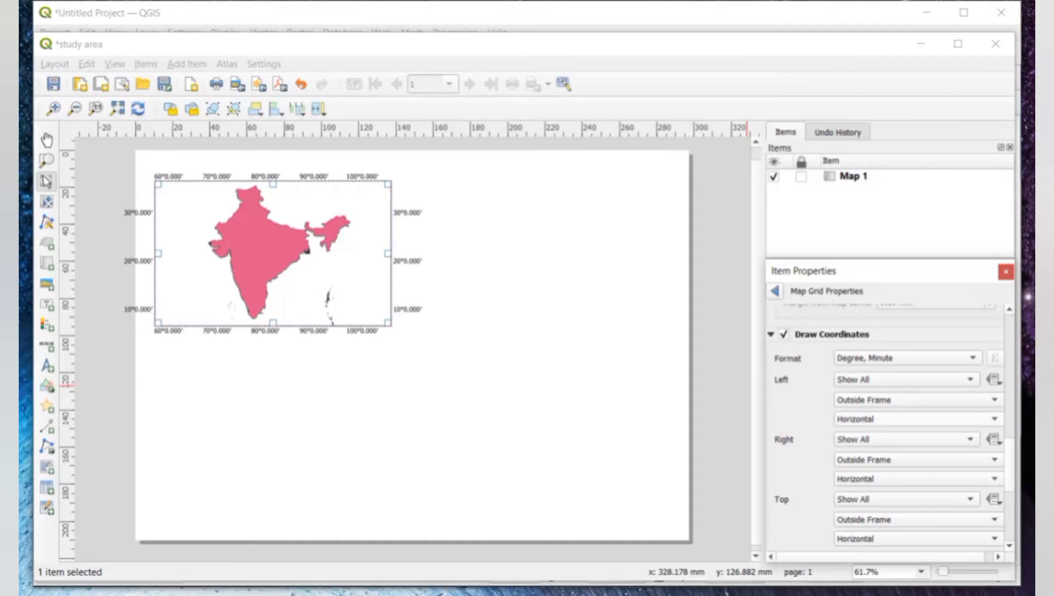
# Orient the left and right grid coordinates as Vertical Ascending
pyautogui.click(918, 418)
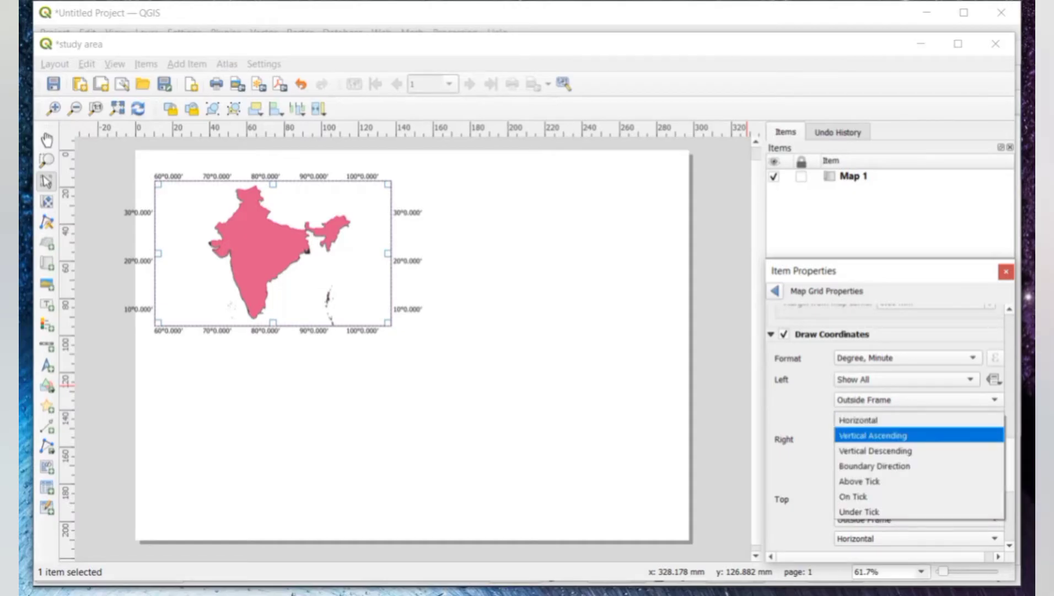
pyautogui.press('Return')
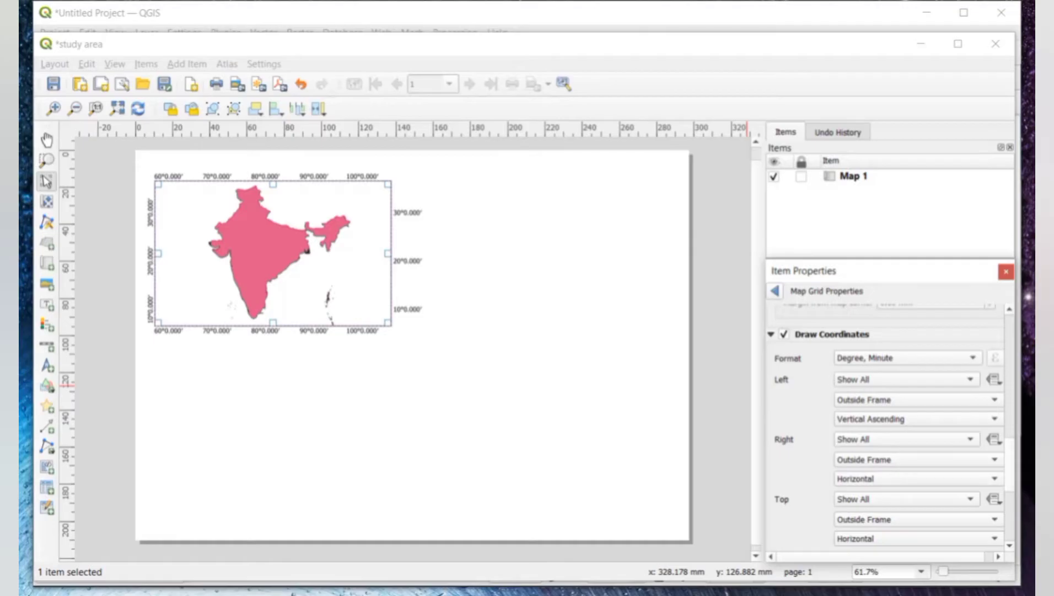
pyautogui.click(915, 478)
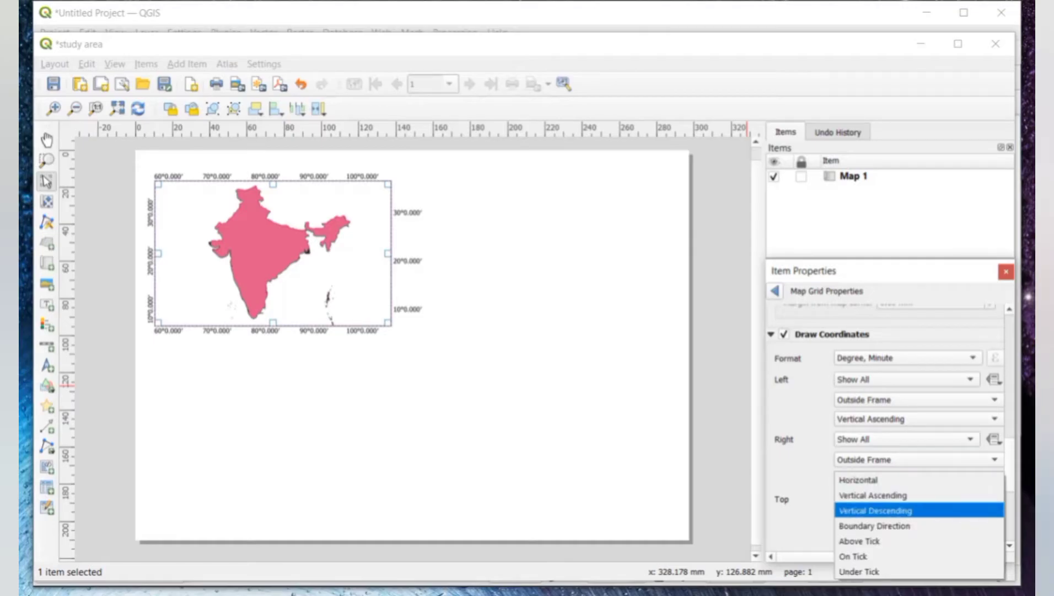
pyautogui.press('Return')
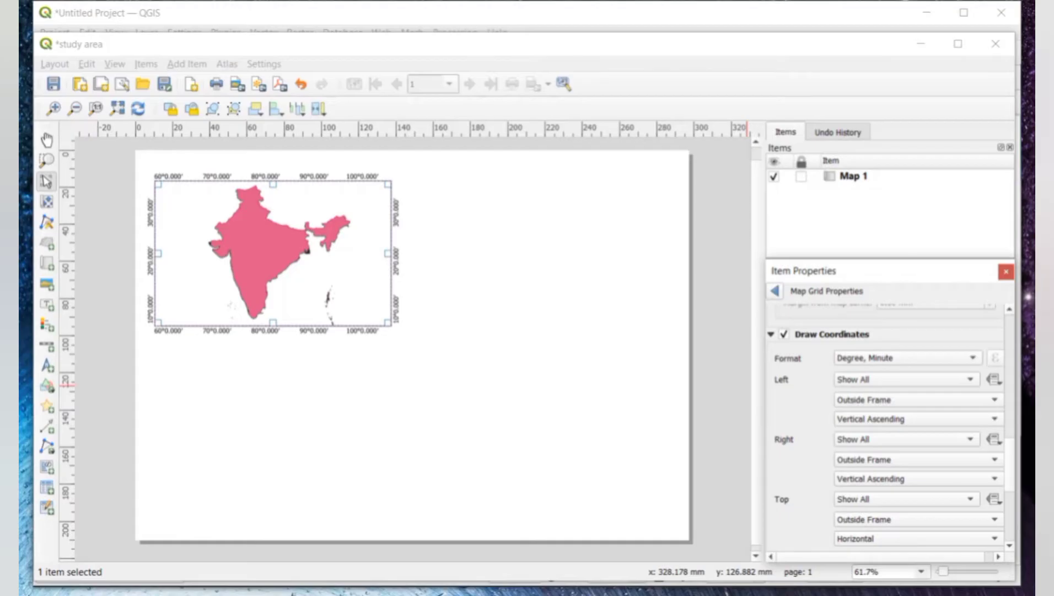
# Set the grid coordinate font size to 12 points
pyautogui.scroll(-5, 890, 427)
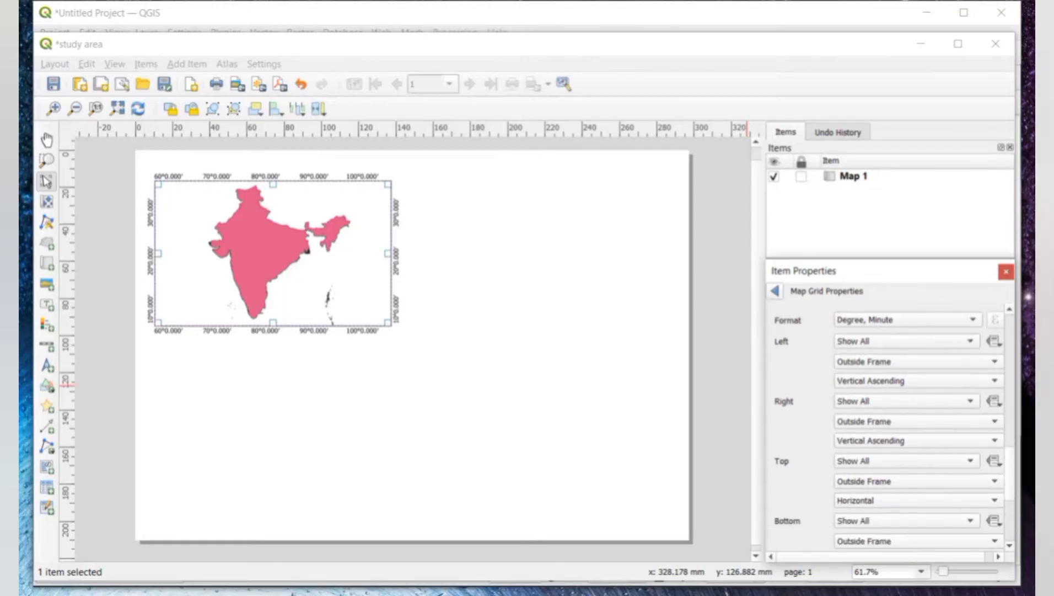
pyautogui.scroll(-5, 890, 427)
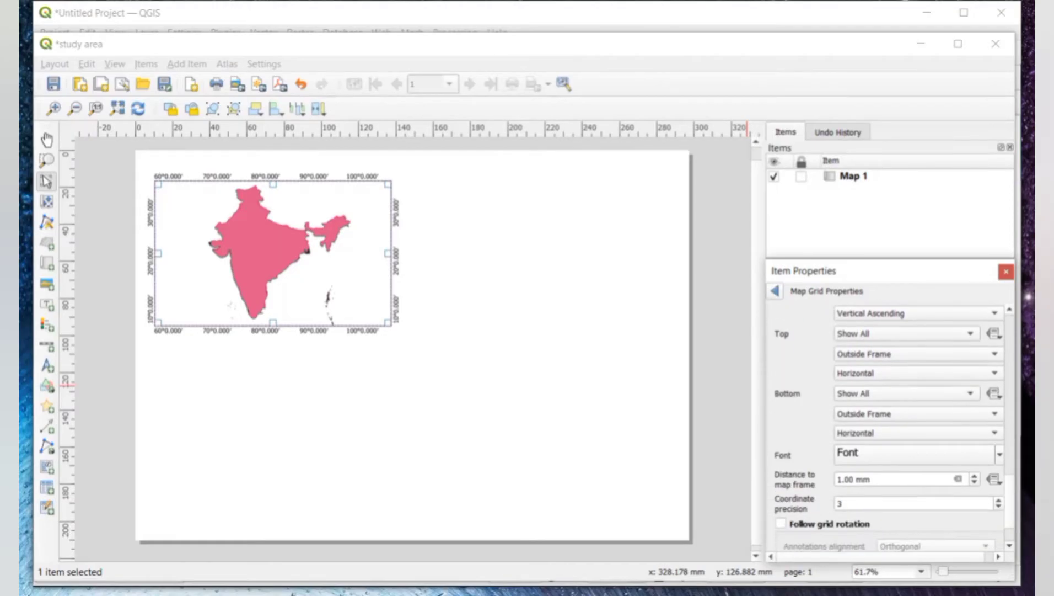
pyautogui.scroll(-1, 890, 428)
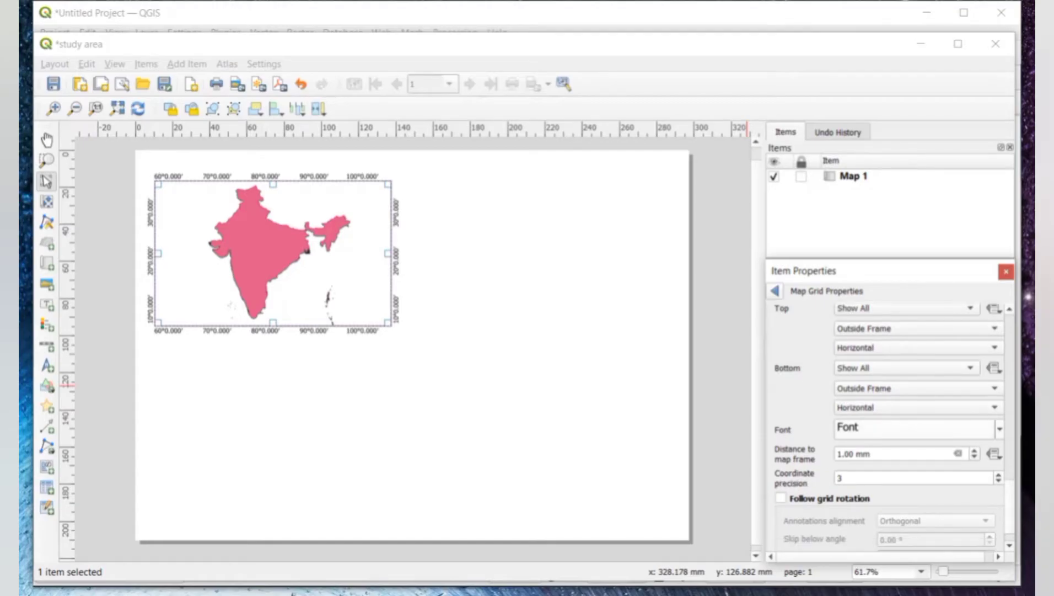
pyautogui.click(999, 428)
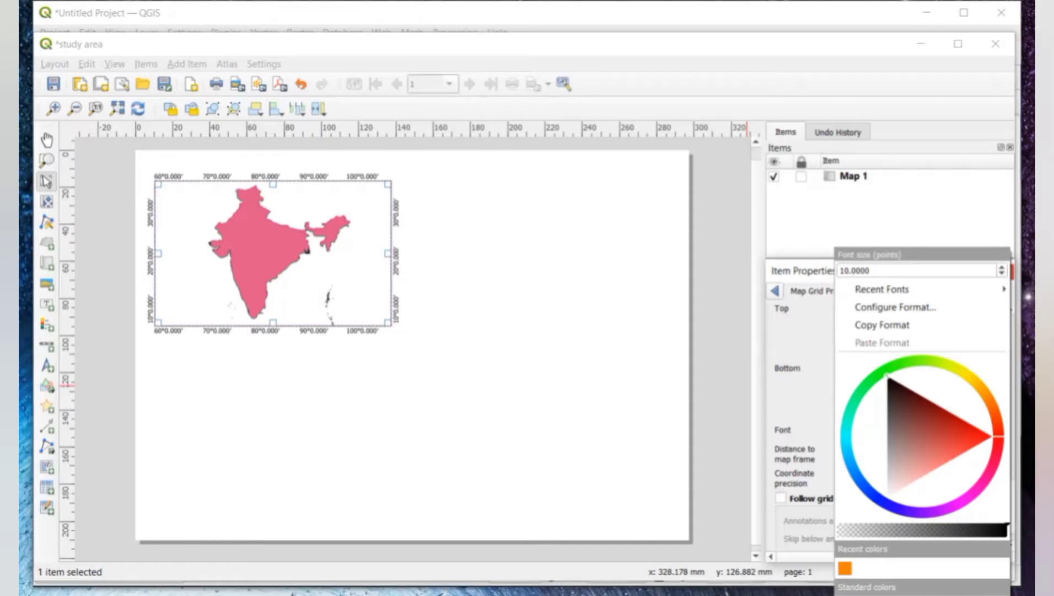
pyautogui.click(841, 270)
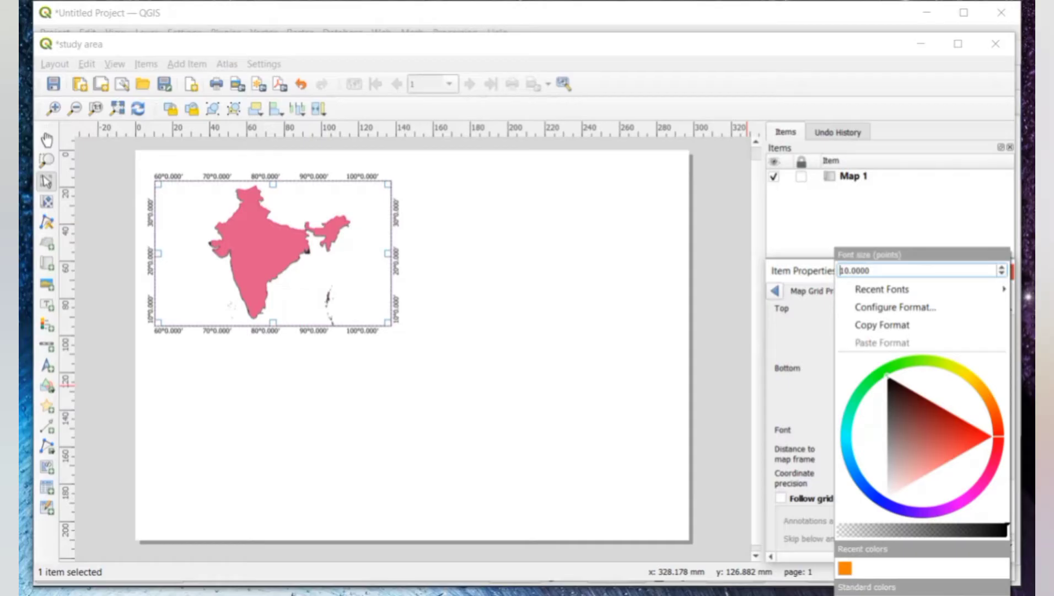
pyautogui.press('Up')
pyautogui.press('Up')
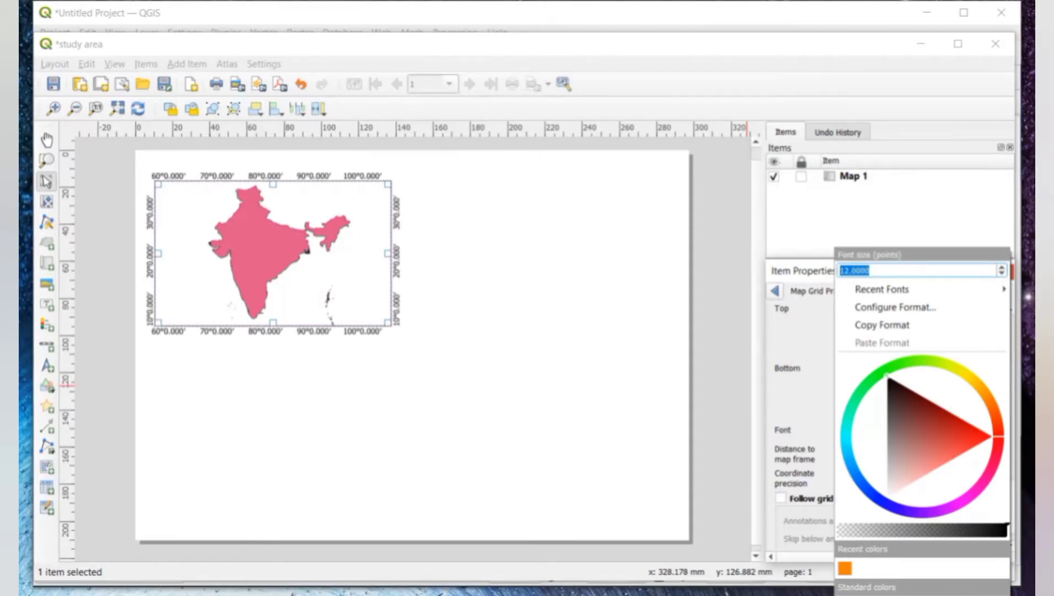
# Add a north arrow inside the upper-right corner of the India map
pyautogui.press('Escape')
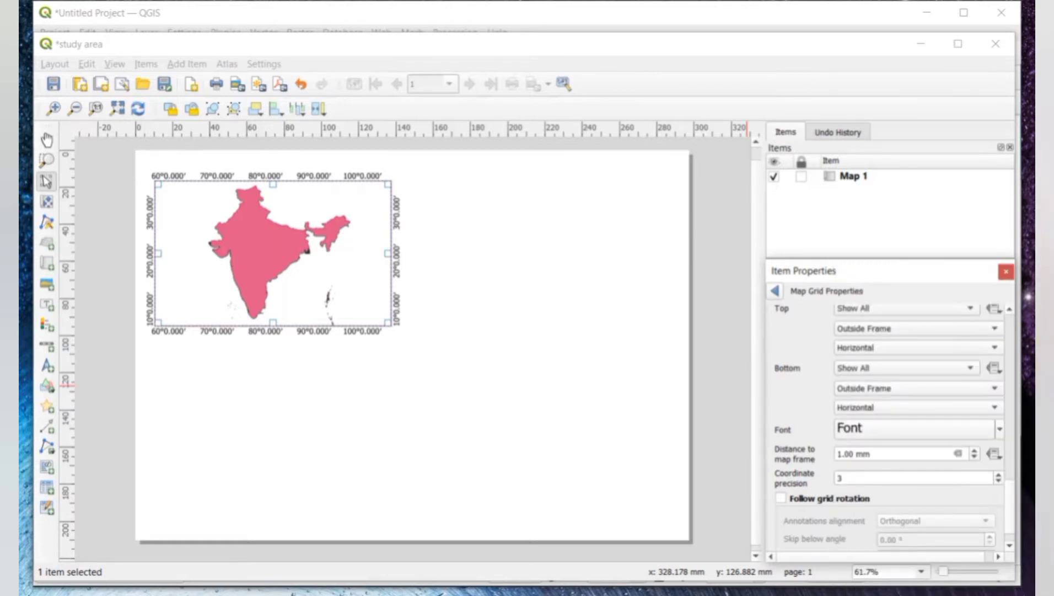
pyautogui.scroll(-2, 888, 427)
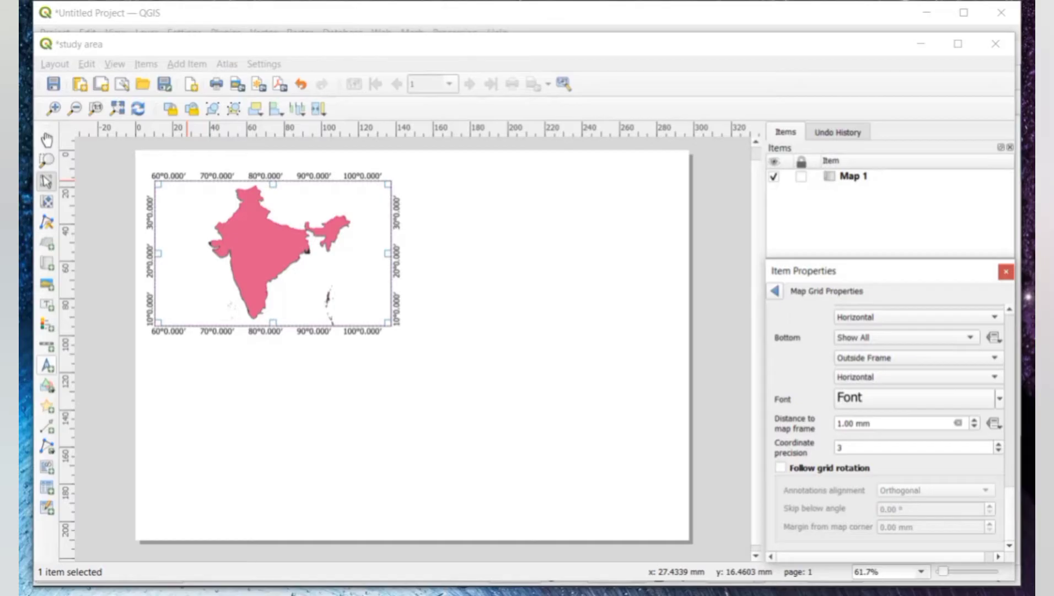
pyautogui.click(47, 365)
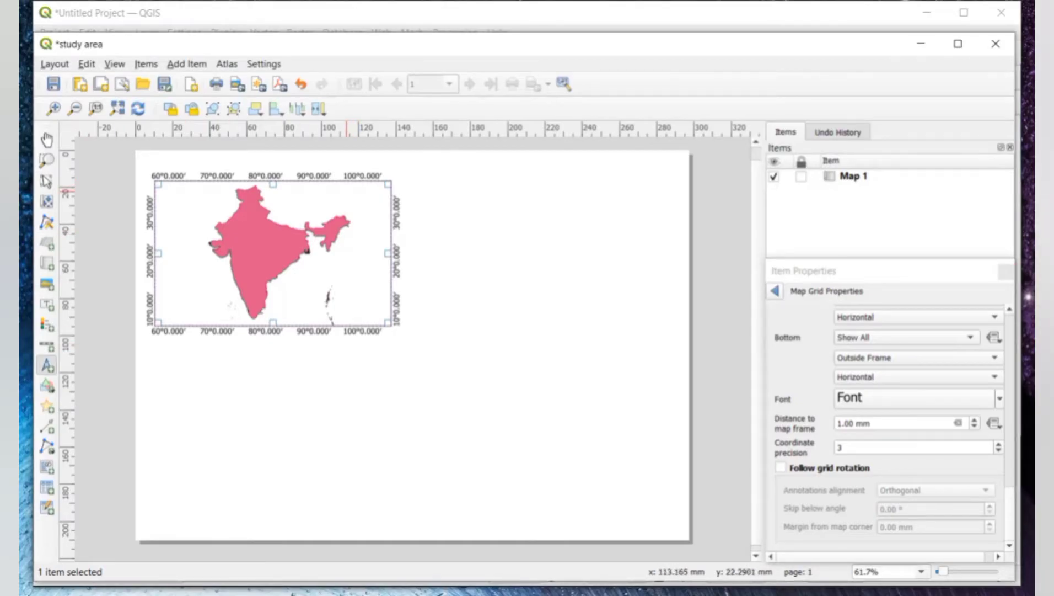
pyautogui.moveTo(344, 189); pyautogui.dragTo(374, 210)
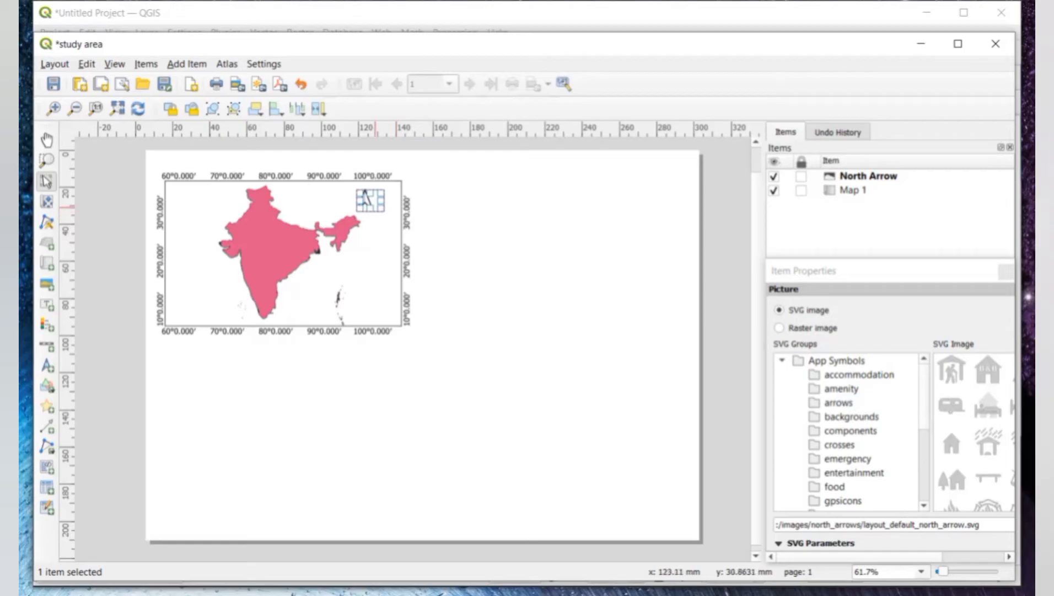
pyautogui.moveTo(365, 194); pyautogui.dragTo(383, 193)
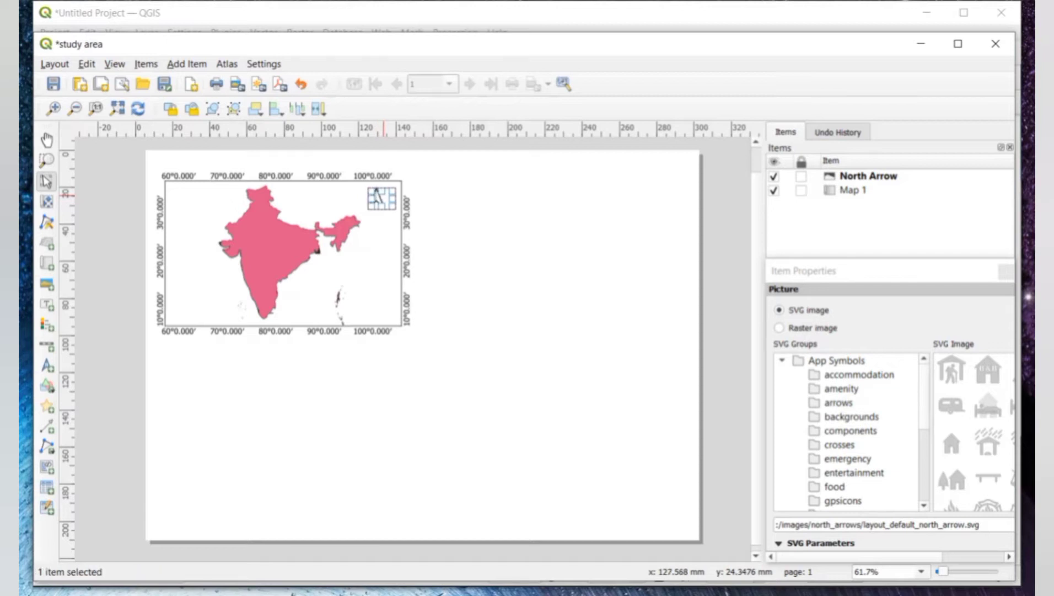
# Add a scale bar for the India map inside its lower-left corner
pyautogui.click(369, 259)
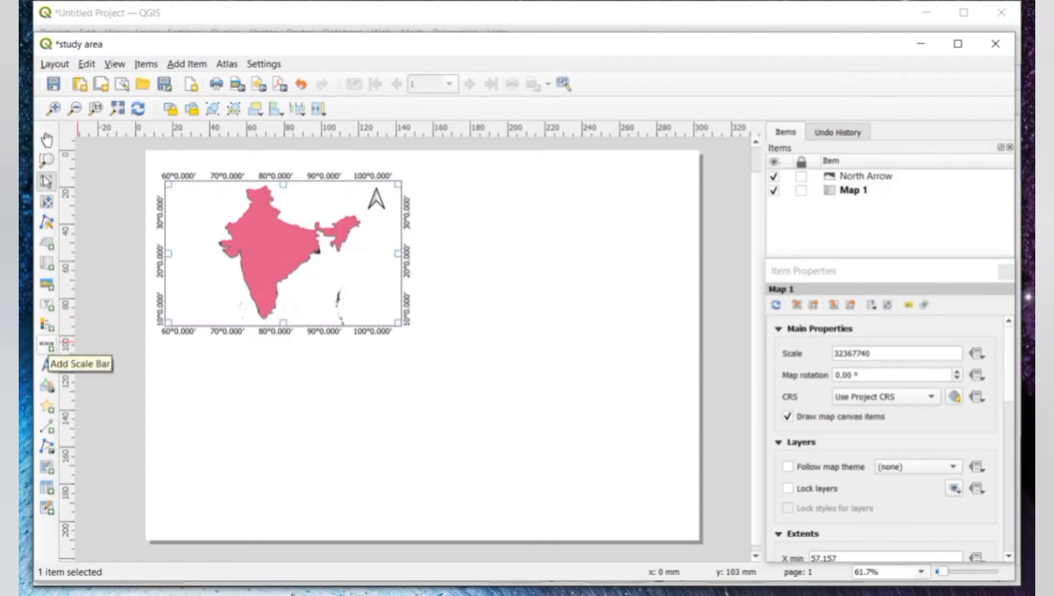
pyautogui.click(47, 345)
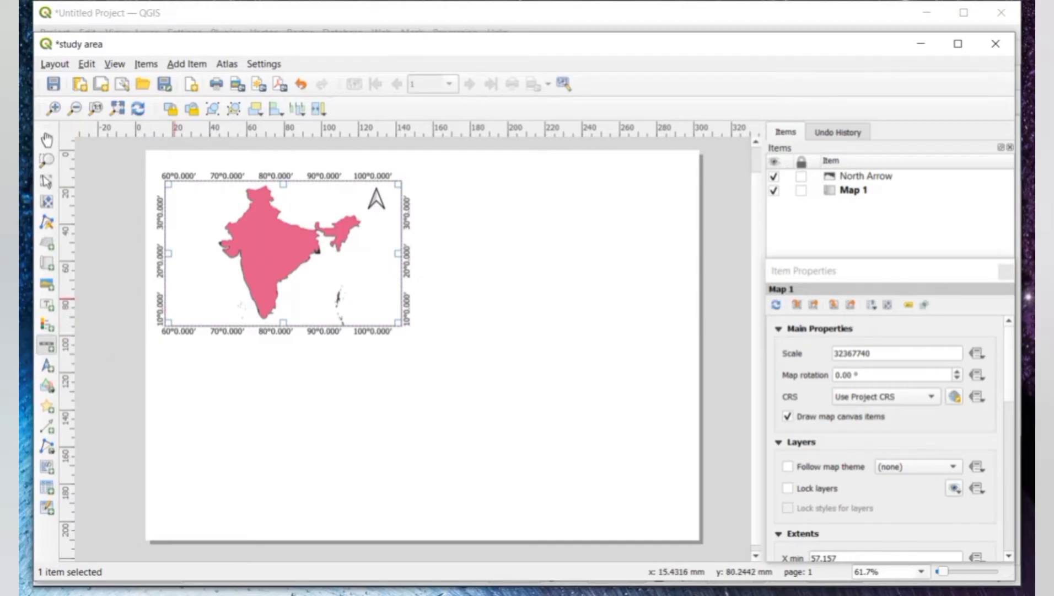
pyautogui.moveTo(173, 301); pyautogui.dragTo(243, 317)
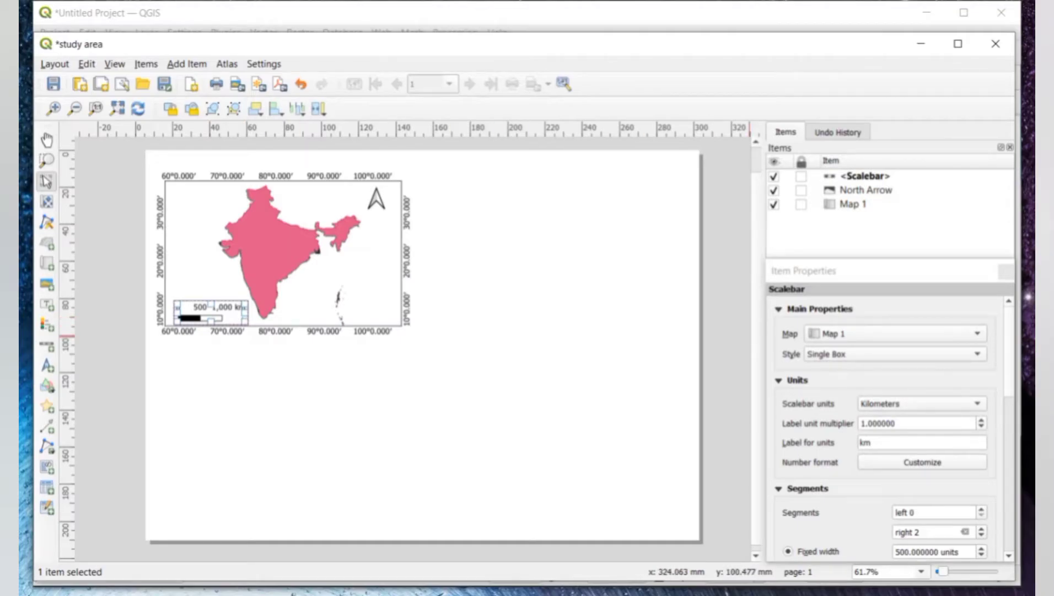
# Set the scale bar segments to left 1 and right 1
pyautogui.click(1009, 441)
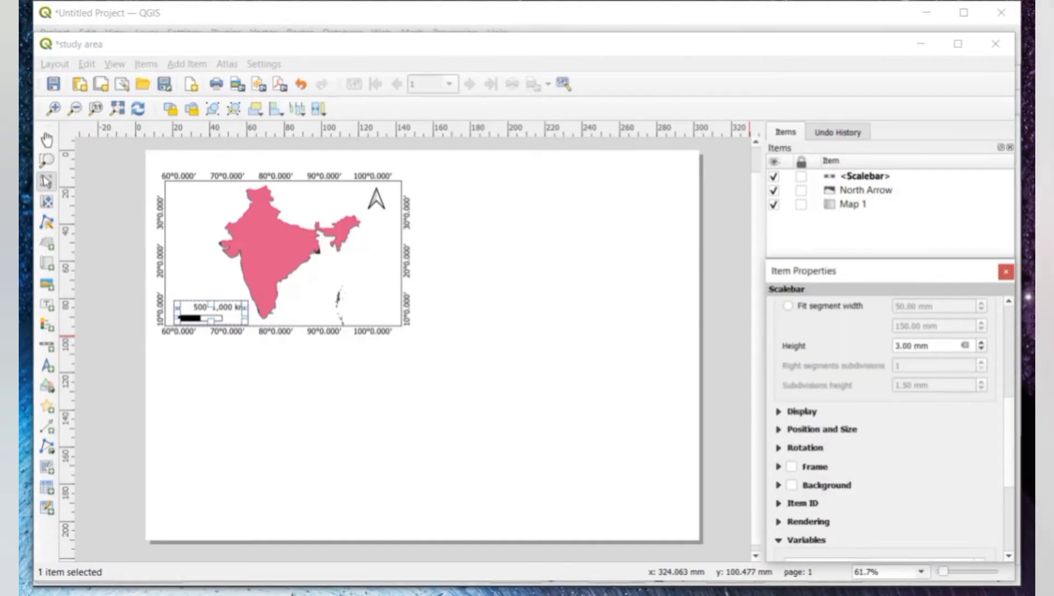
pyautogui.scroll(4, 882, 419)
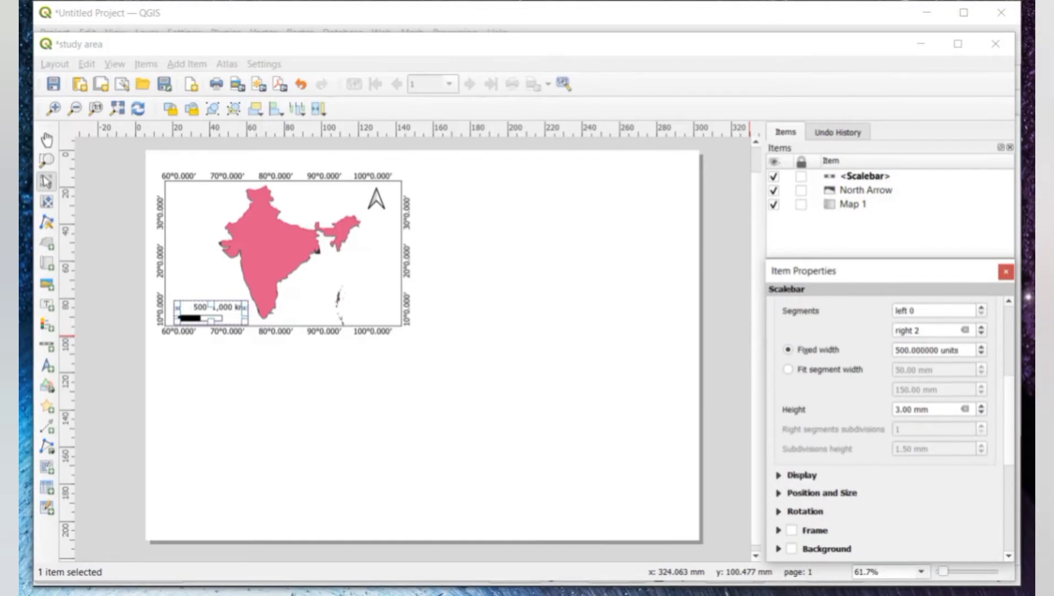
pyautogui.scroll(1, 883, 419)
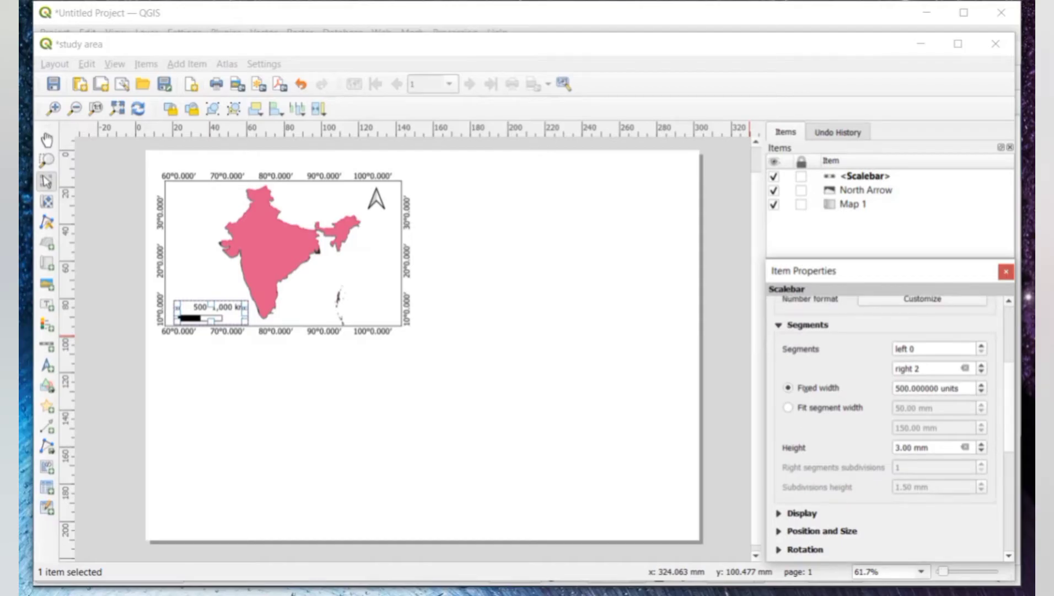
pyautogui.click(981, 345)
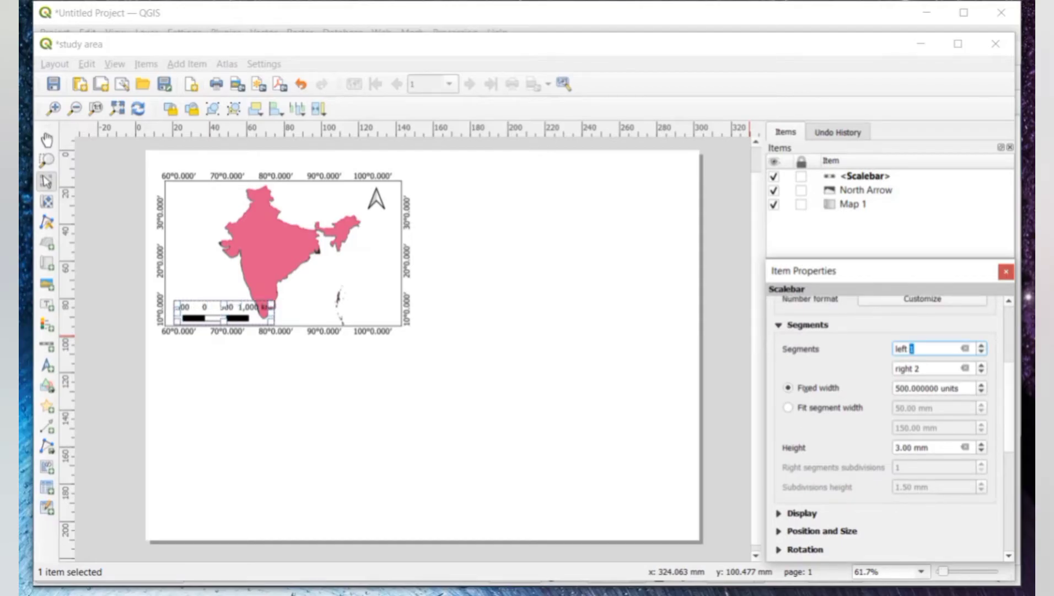
pyautogui.click(981, 372)
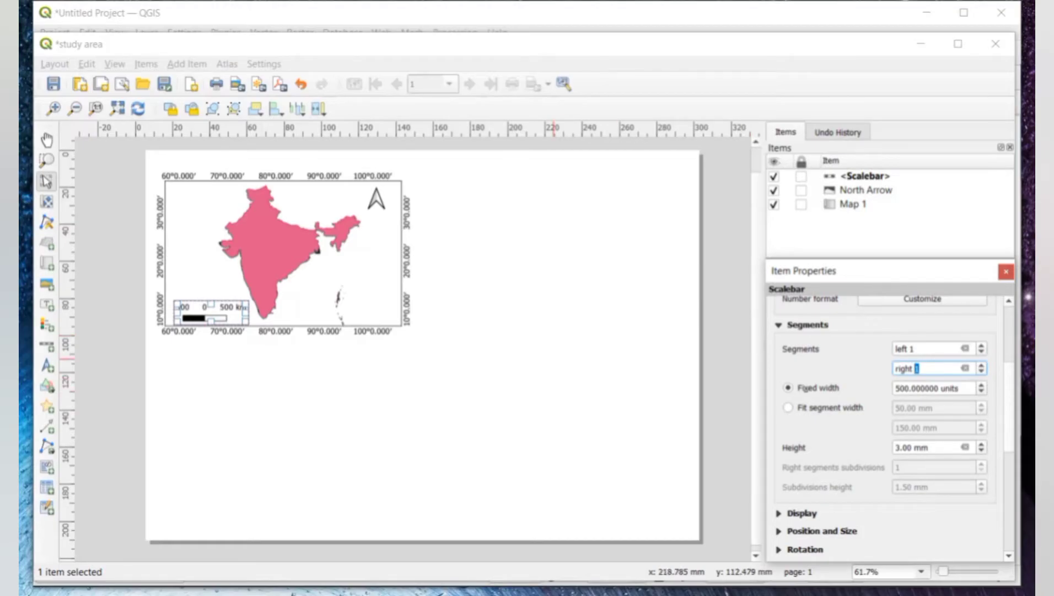
pyautogui.click(736, 359)
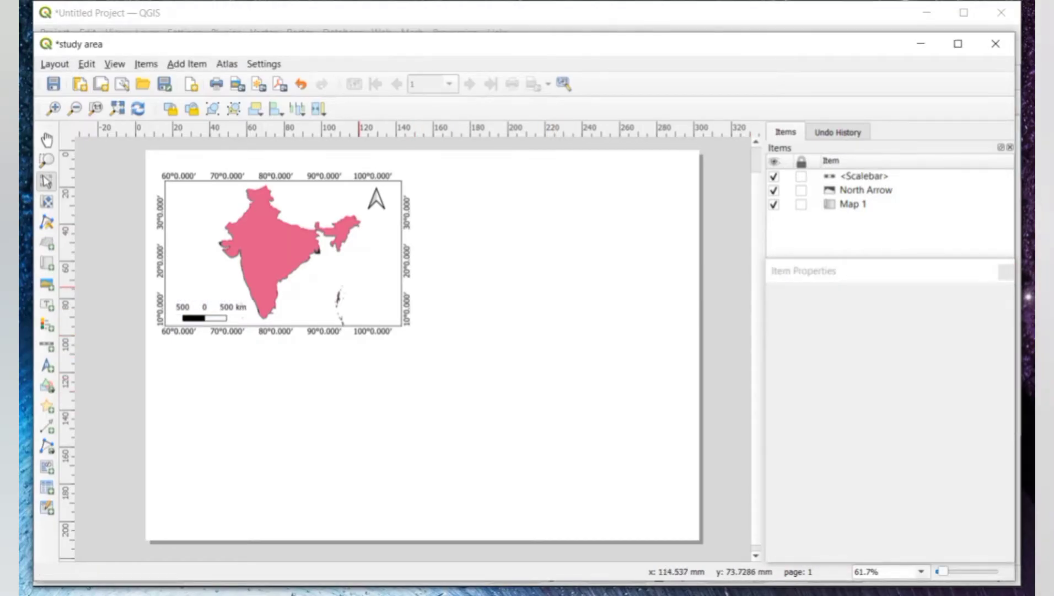
pyautogui.click(360, 291)
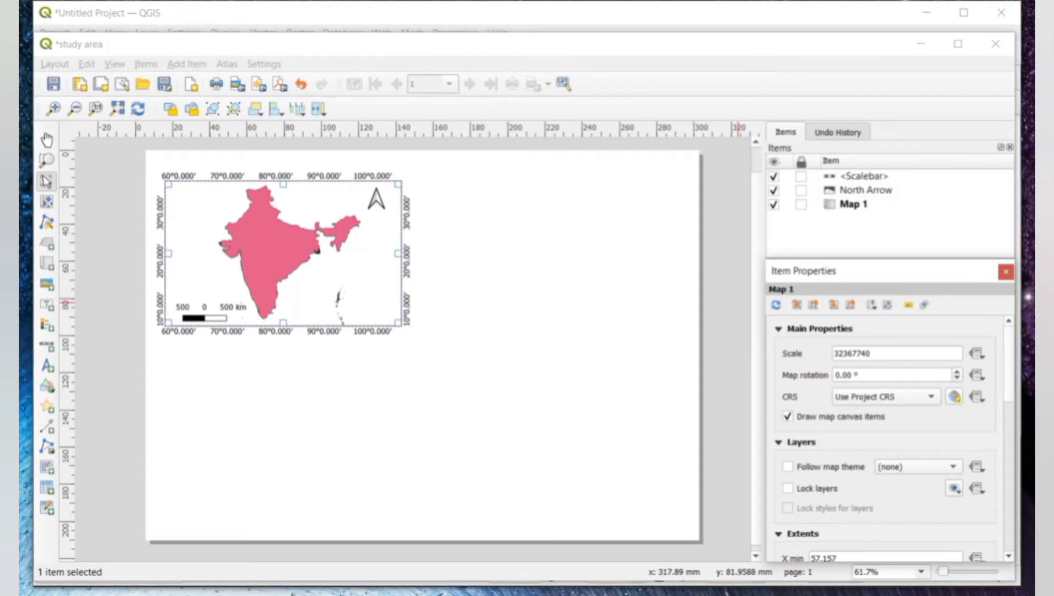
pyautogui.click(787, 488)
pyautogui.scroll(-5, 888, 441)
pyautogui.scroll(5, 888, 441)
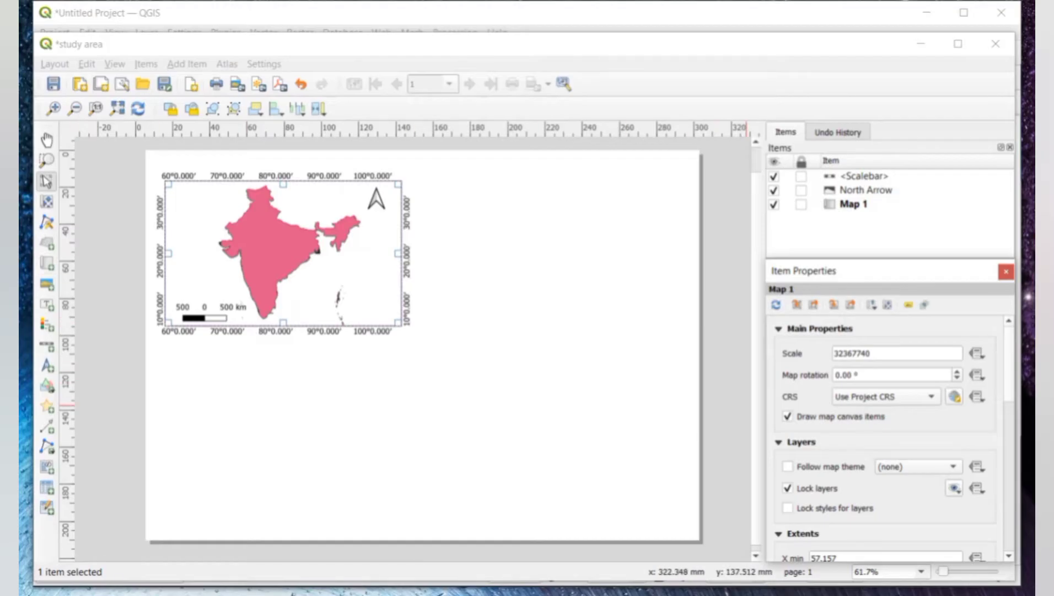
pyautogui.click(788, 488)
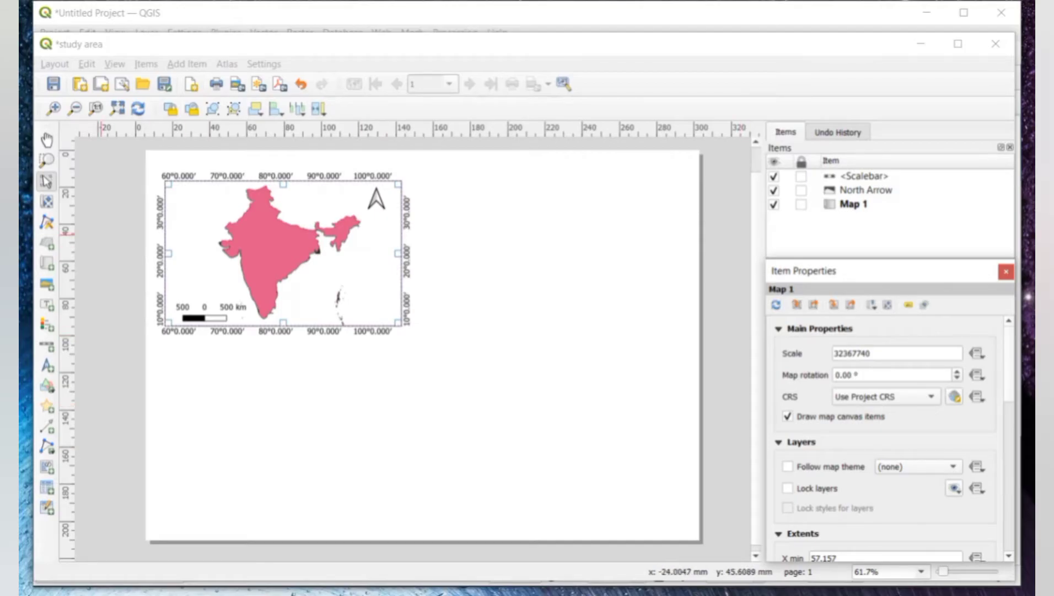
# Place a text label inside the upper-left corner of the India map
pyautogui.click(47, 304)
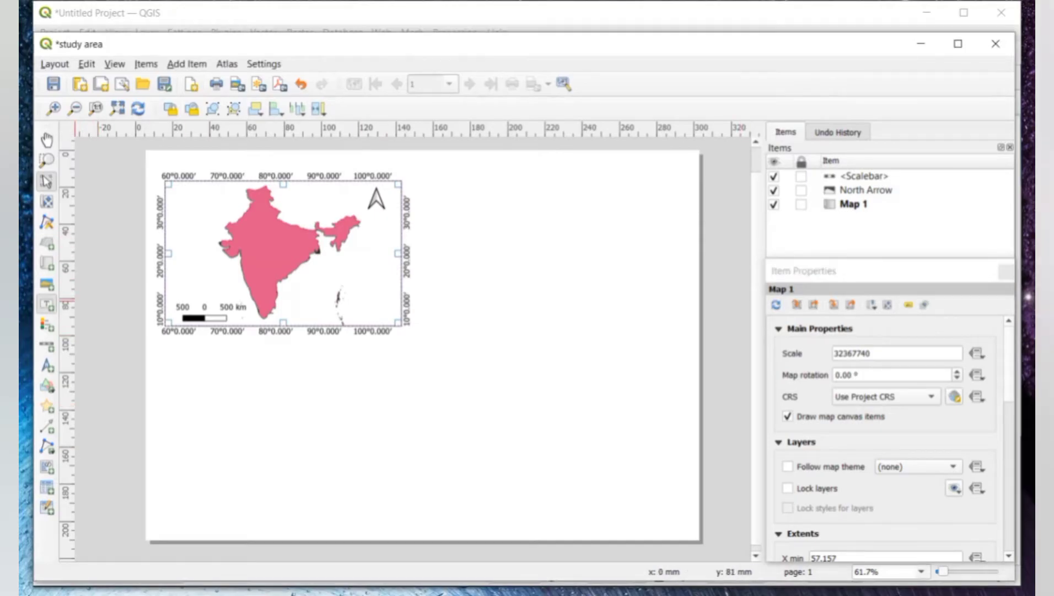
pyautogui.moveTo(174, 194); pyautogui.dragTo(229, 209)
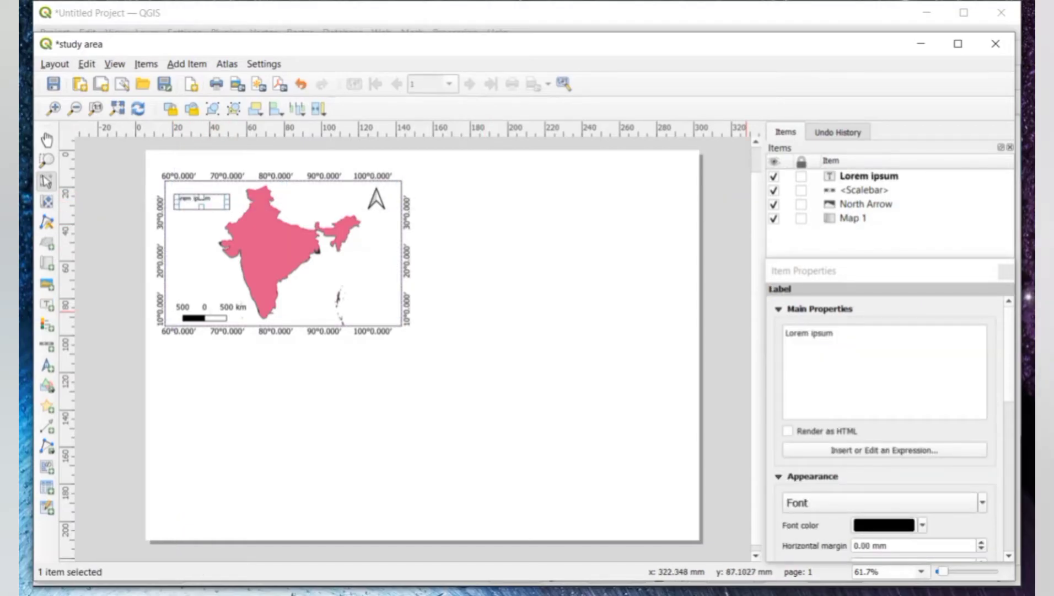
# Replace the placeholder text of the selected label with INDIA
pyautogui.click(835, 334)
pyautogui.press('BackSpace')
pyautogui.press('BackSpace')
pyautogui.press('BackSpace')
pyautogui.press('BackSpace')
pyautogui.press('BackSpace')
pyautogui.press('BackSpace')
pyautogui.press('BackSpace')
pyautogui.press('BackSpace')
pyautogui.press('BackSpace')
pyautogui.press('BackSpace')
pyautogui.press('BackSpace')
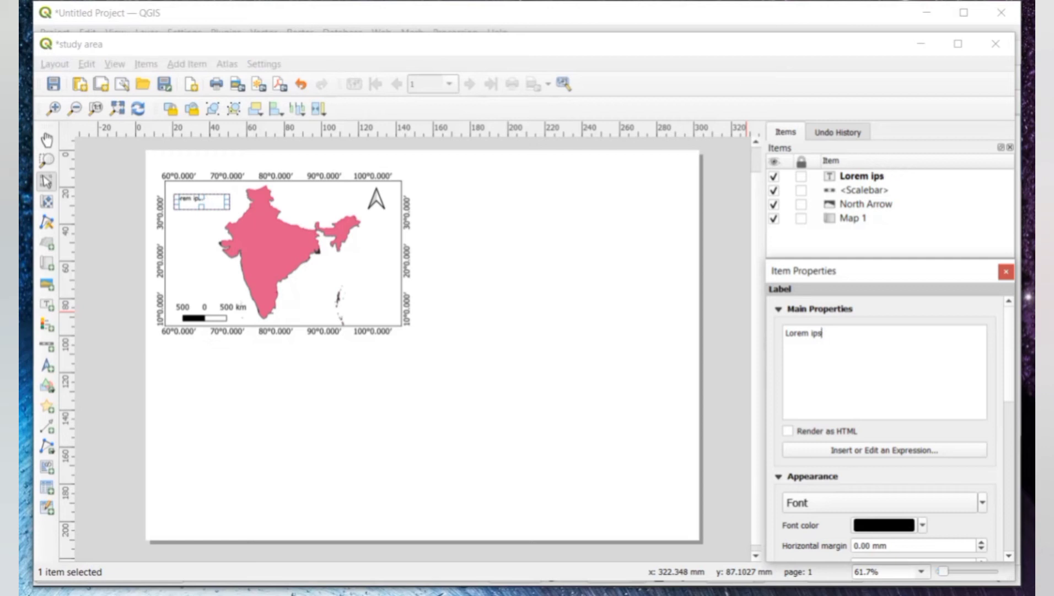
pyautogui.write('IN')
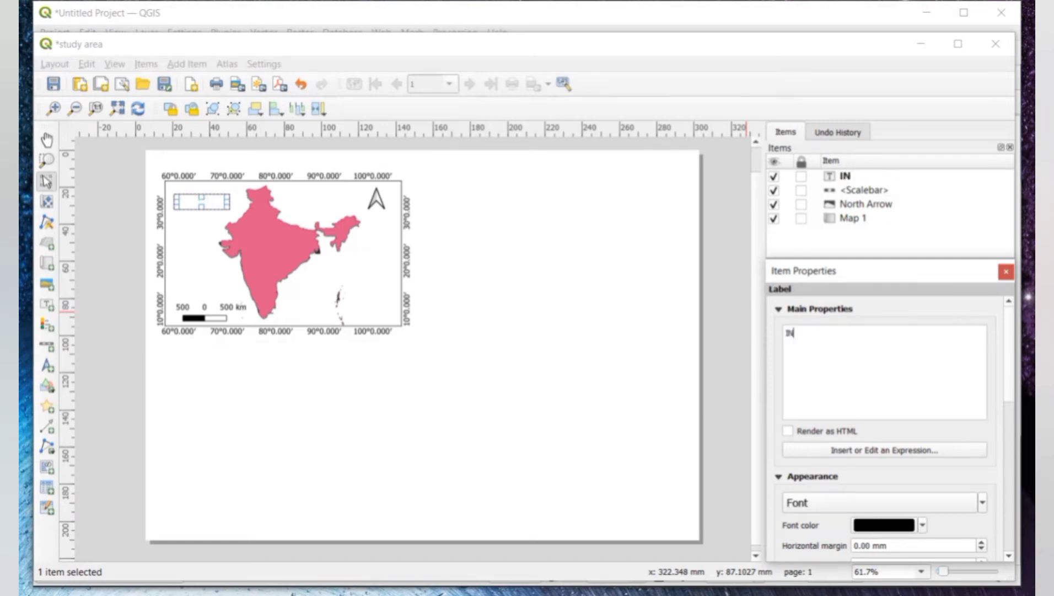
pyautogui.write('DIA')
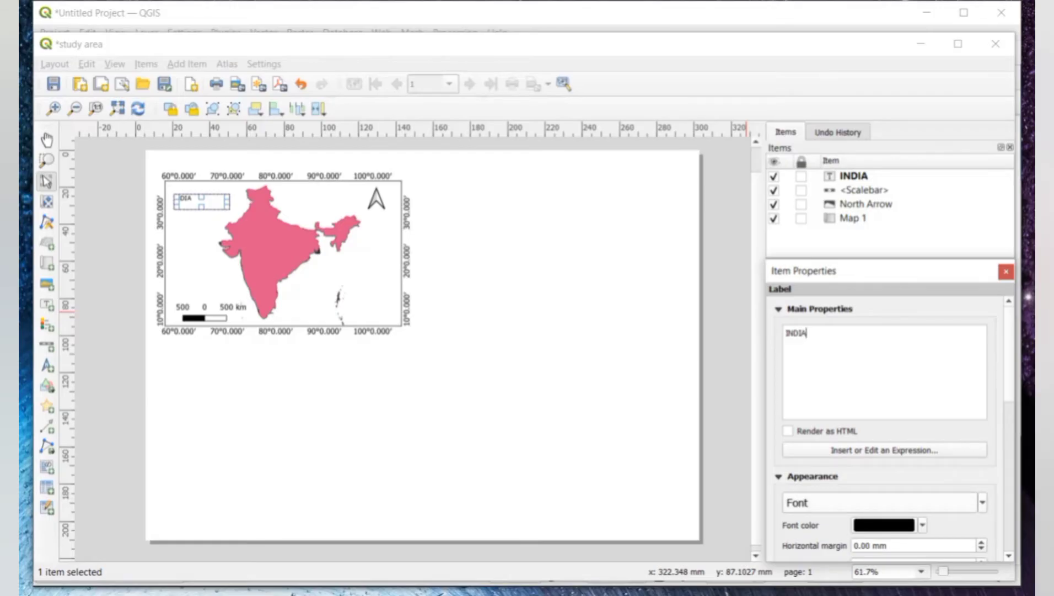
# Set the INDIA label's font size to 22 pt
pyautogui.click(982, 501)
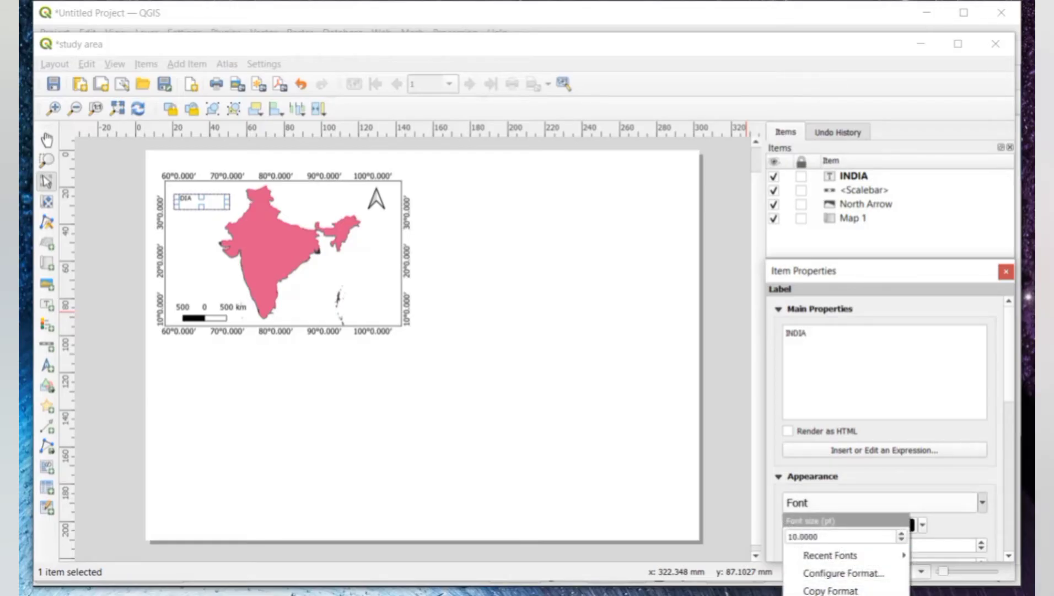
pyautogui.click(901, 533)
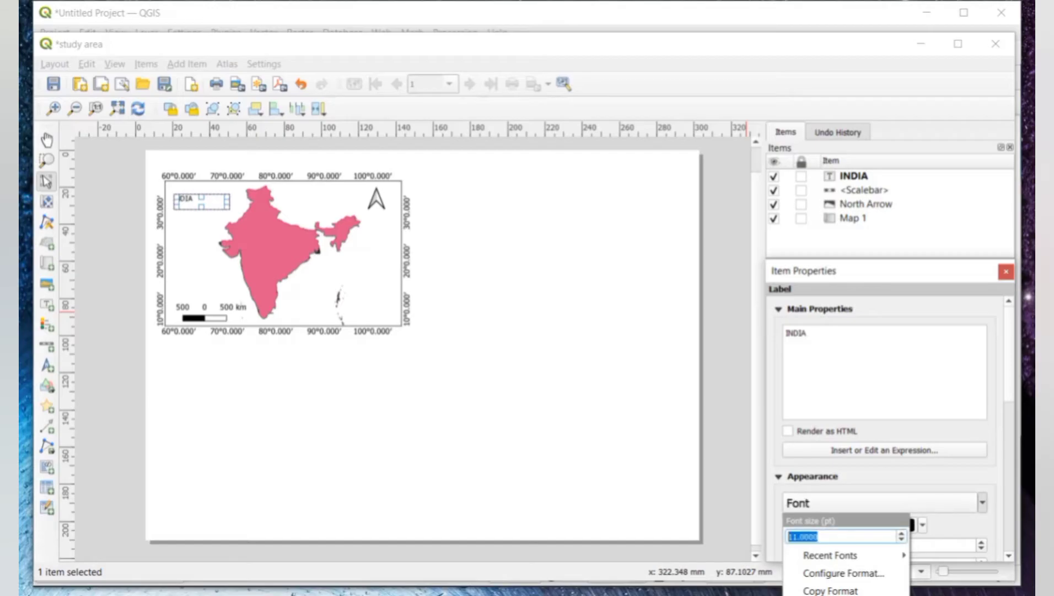
pyautogui.click(901, 533)
pyautogui.click(901, 532)
pyautogui.click(901, 533)
pyautogui.click(901, 532)
pyautogui.click(901, 532)
pyautogui.press('Up')
pyautogui.press('Up')
pyautogui.press('Up')
pyautogui.press('Up')
pyautogui.press('Up')
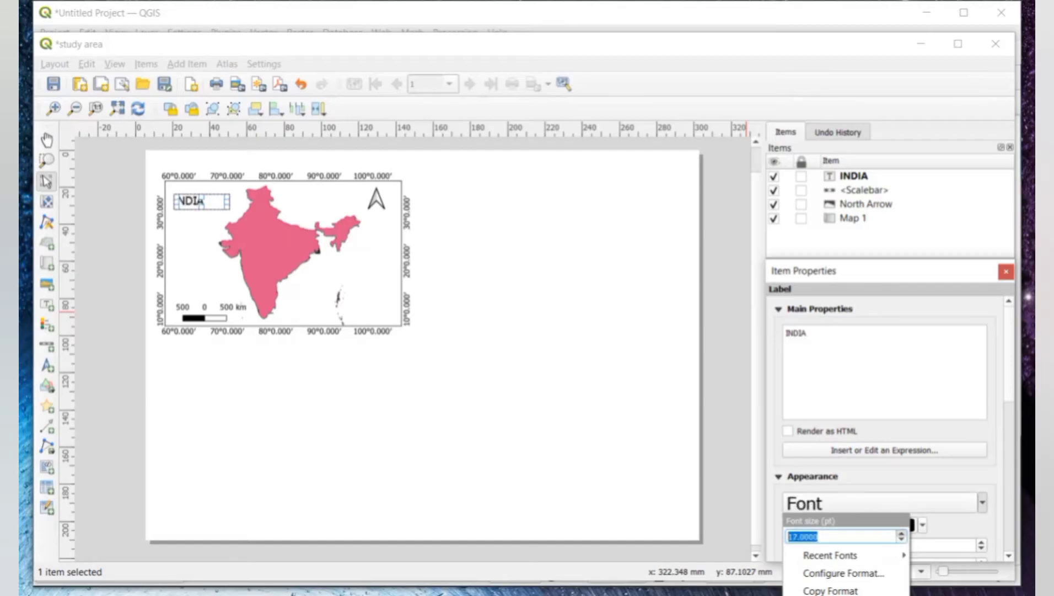
pyautogui.press('Up')
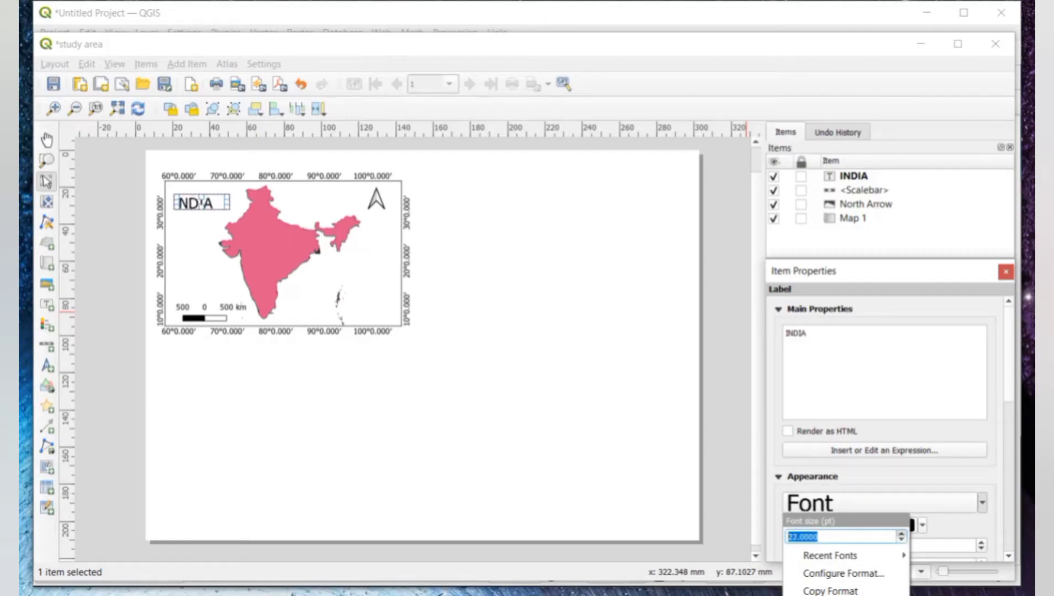
pyautogui.press('Escape')
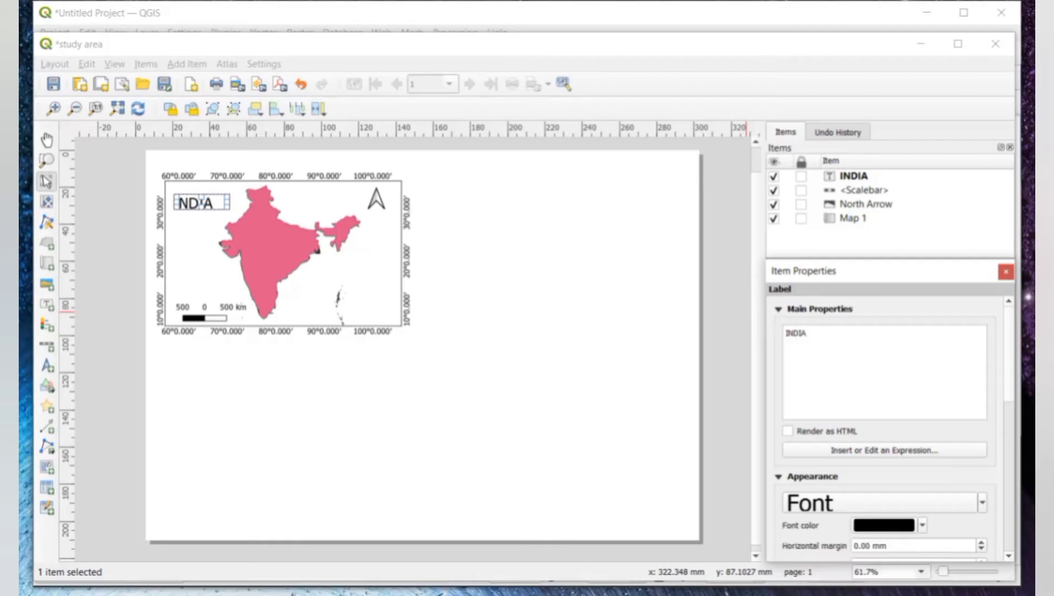
# Change the INDIA label's font color to the recently used orange and center its text horizontally
pyautogui.scroll(-6, 895, 428)
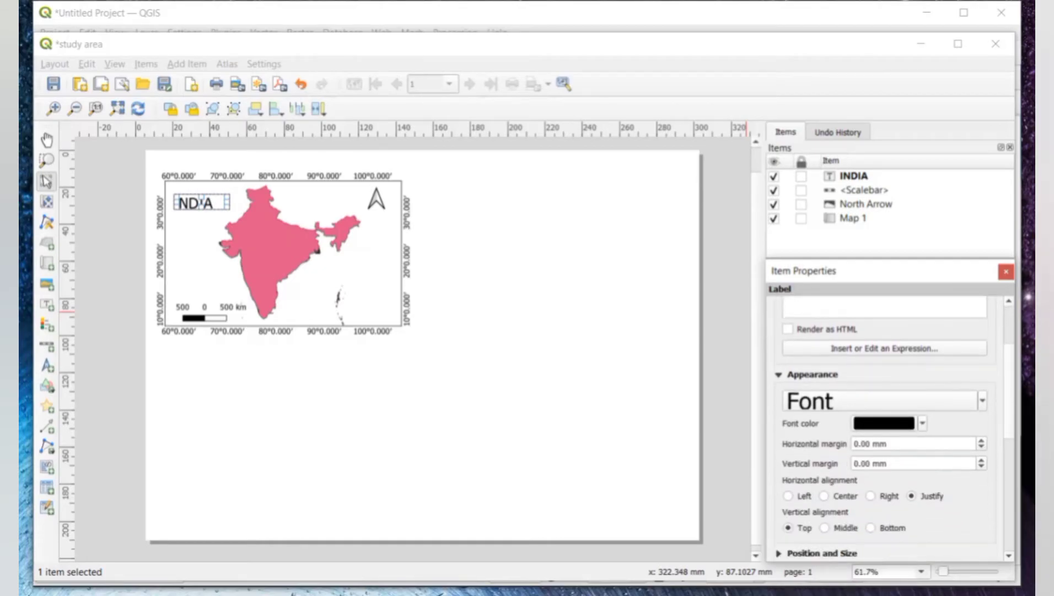
pyautogui.scroll(-2, 894, 429)
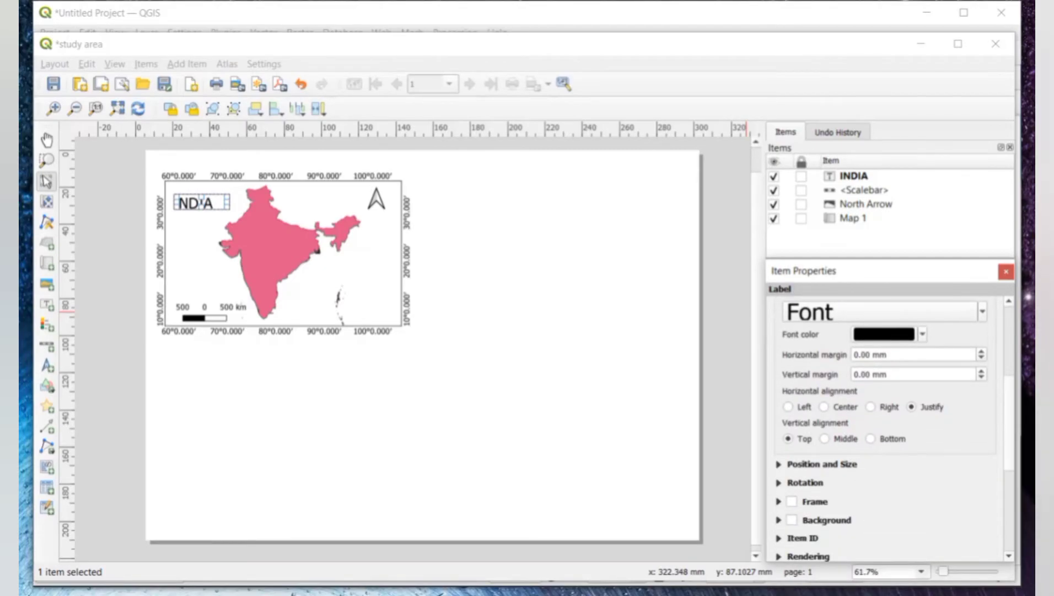
pyautogui.click(922, 334)
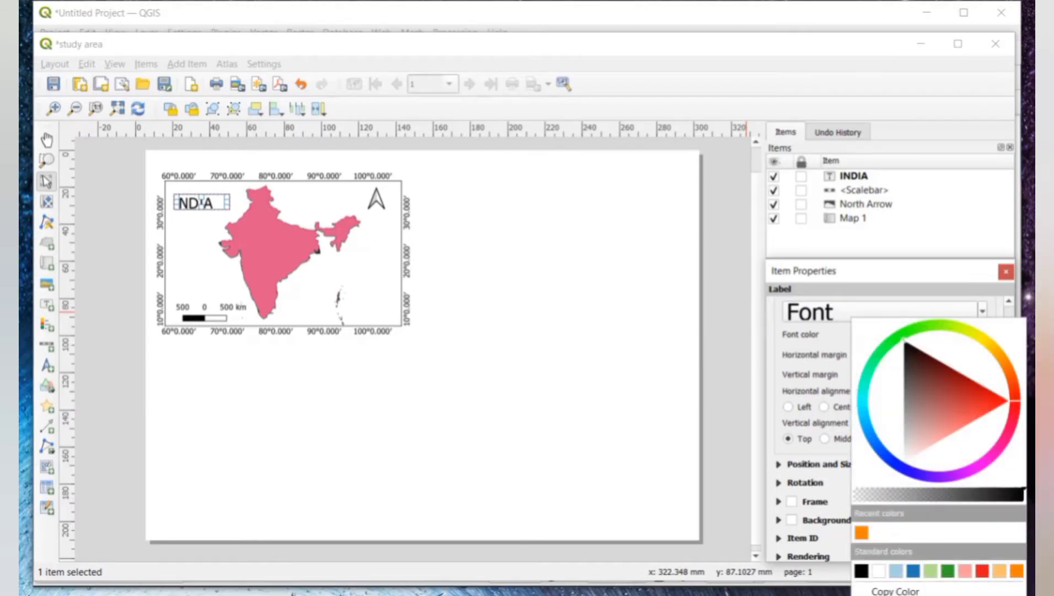
pyautogui.click(861, 532)
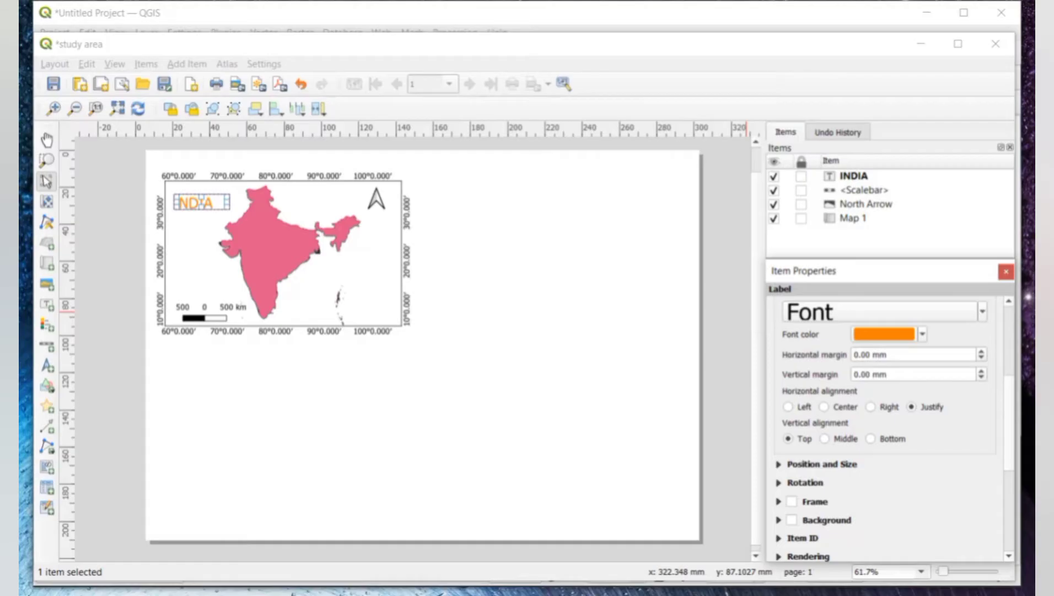
pyautogui.scroll(-1, 884, 419)
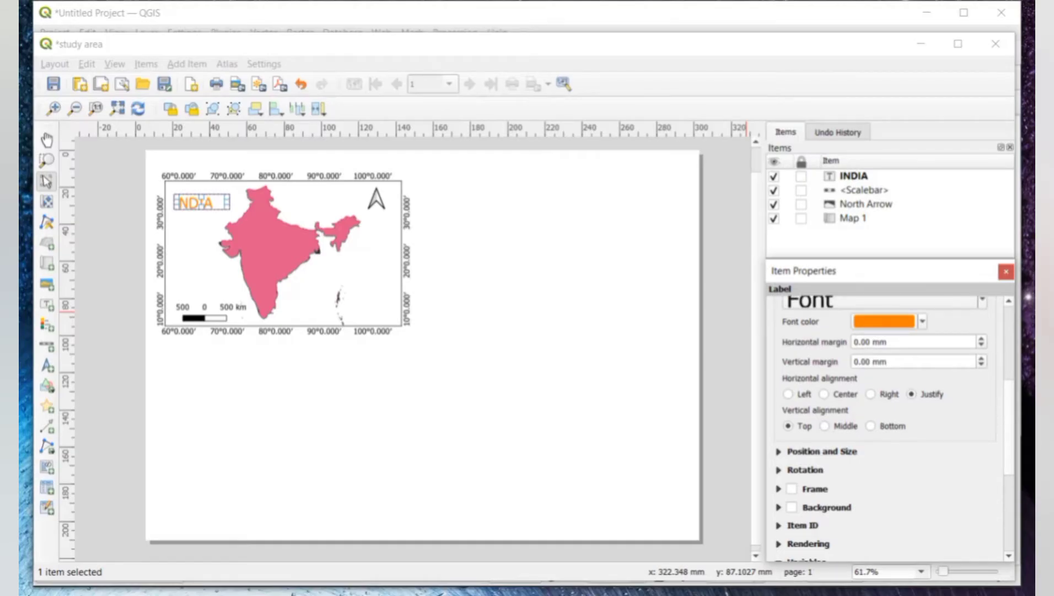
pyautogui.click(823, 393)
# Lock the layers and the layer styles of Map 1, the India map, and deselect it
pyautogui.click(347, 303)
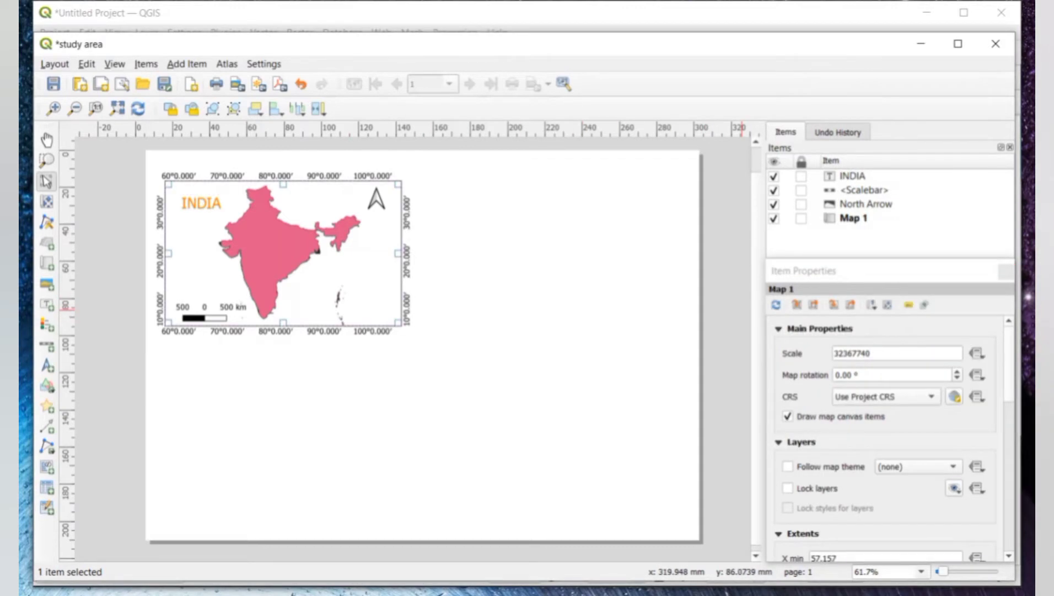
pyautogui.click(788, 488)
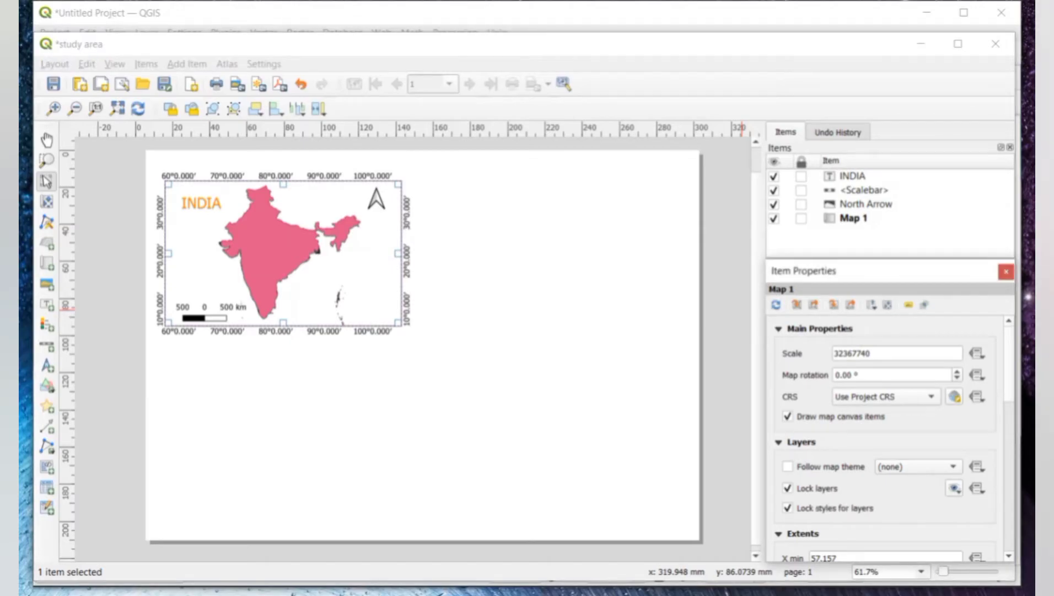
pyautogui.click(464, 337)
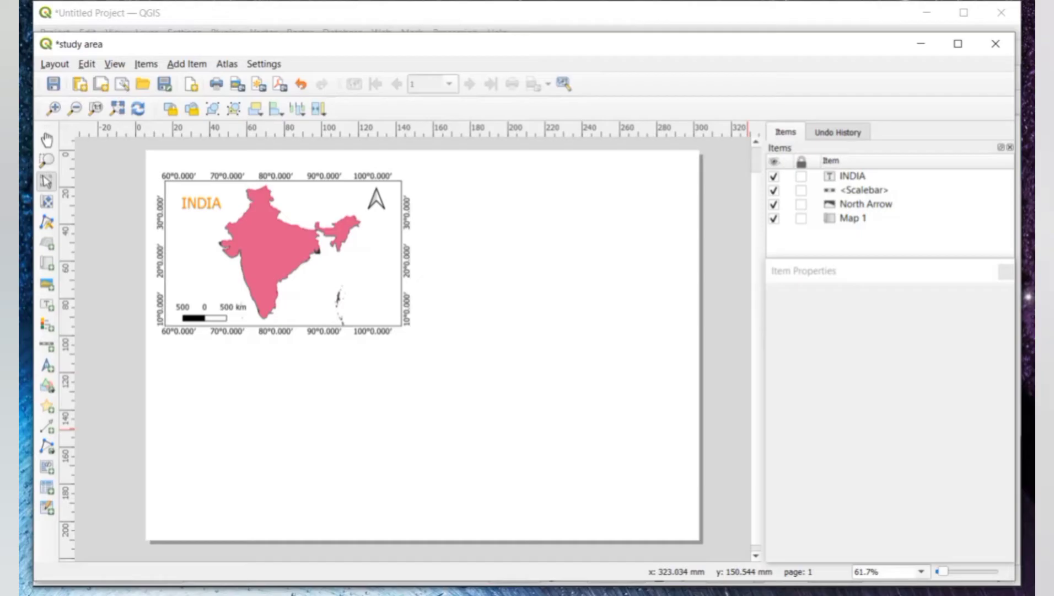
# In the main QGIS project window, hide the india layer and show the gujarat layer, enlarged in the map canvas
pyautogui.hotkey('alt', 'Tab')
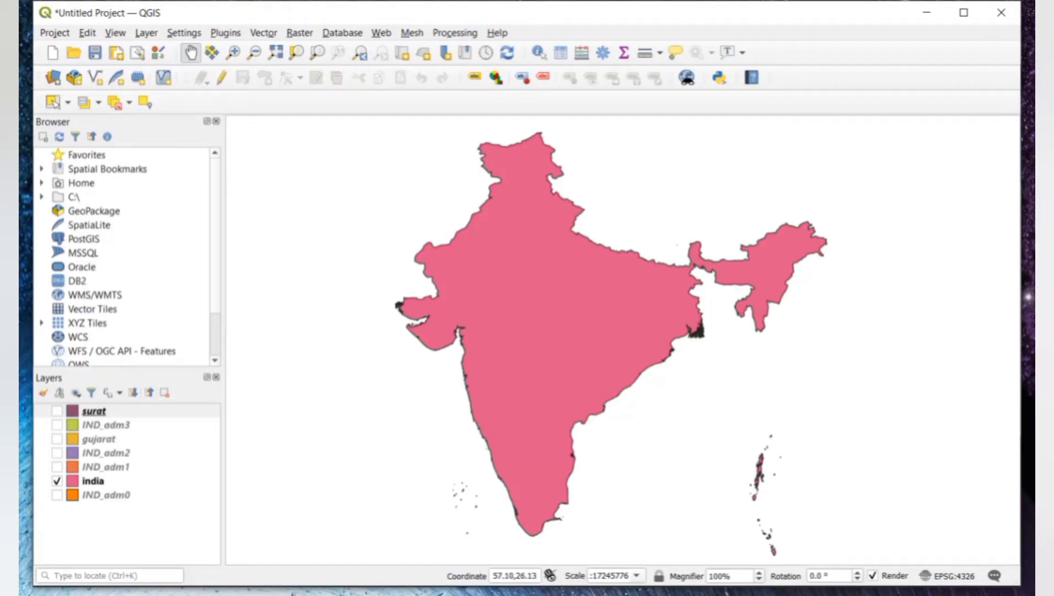
pyautogui.click(57, 480)
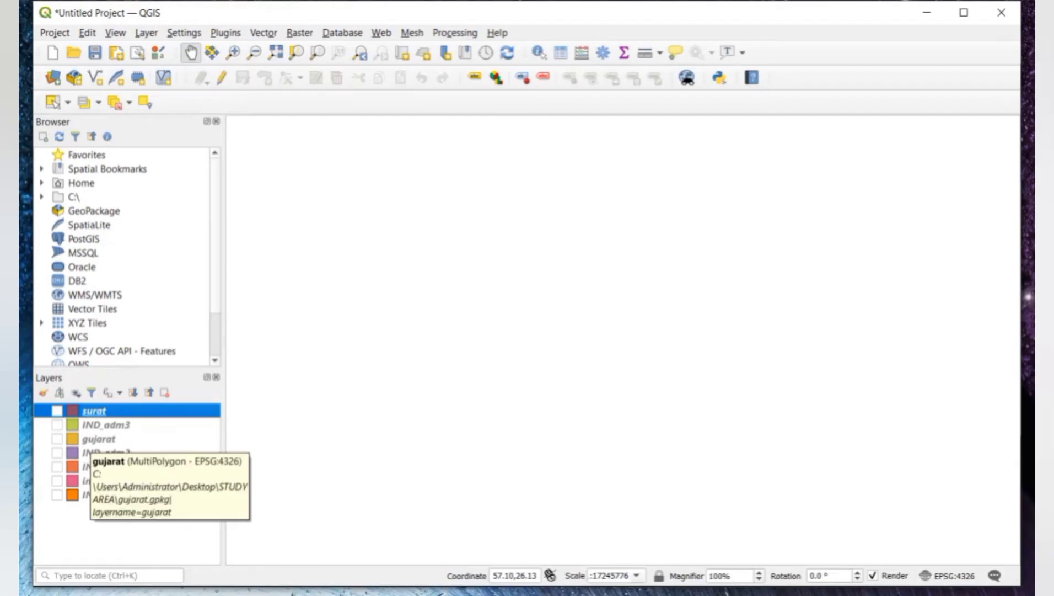
pyautogui.click(57, 438)
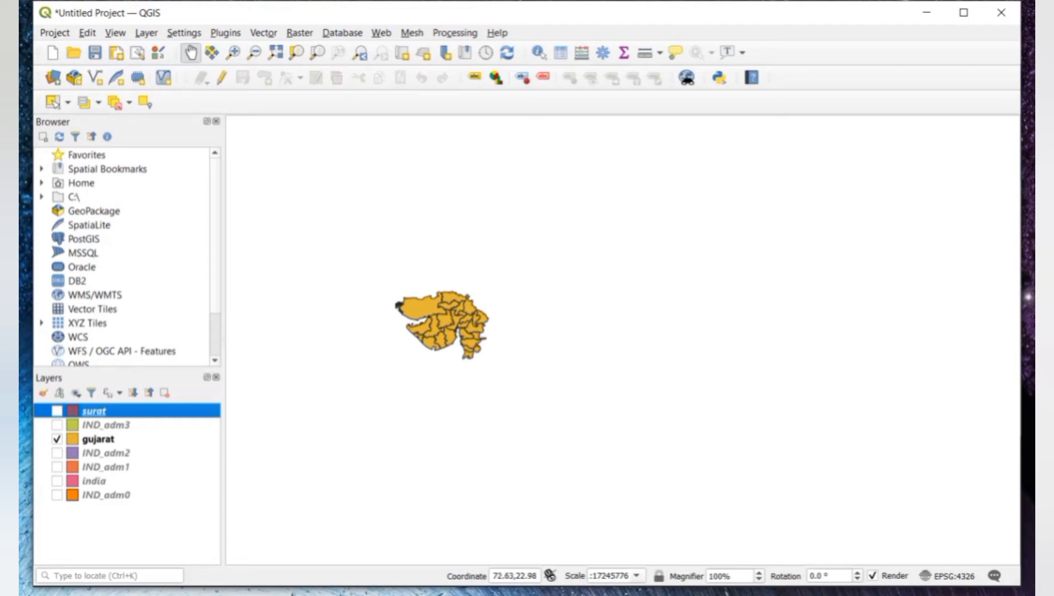
pyautogui.scroll(2, 456, 322)
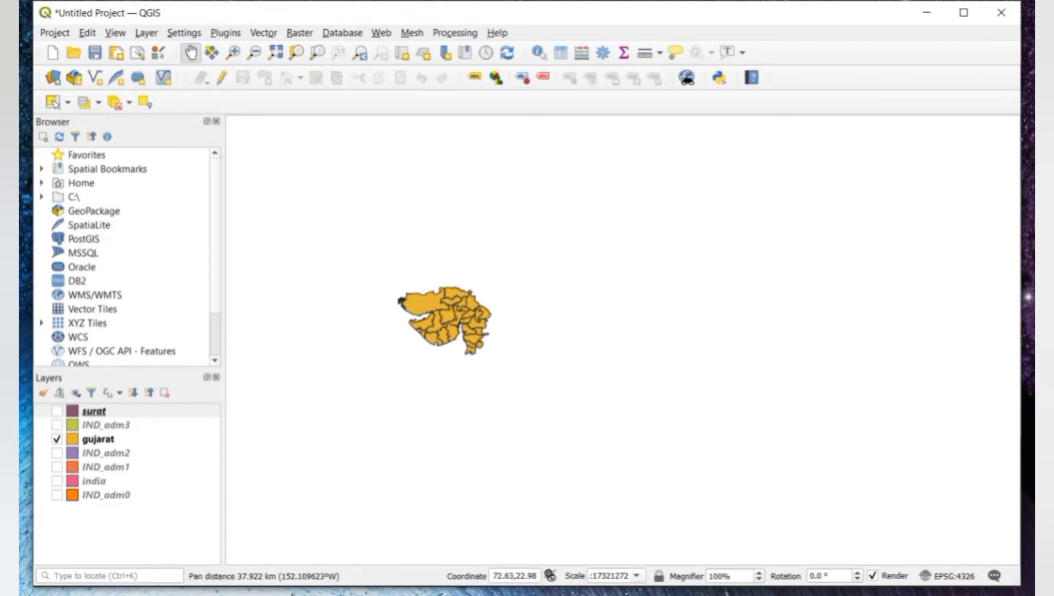
pyautogui.scroll(2, 464, 310)
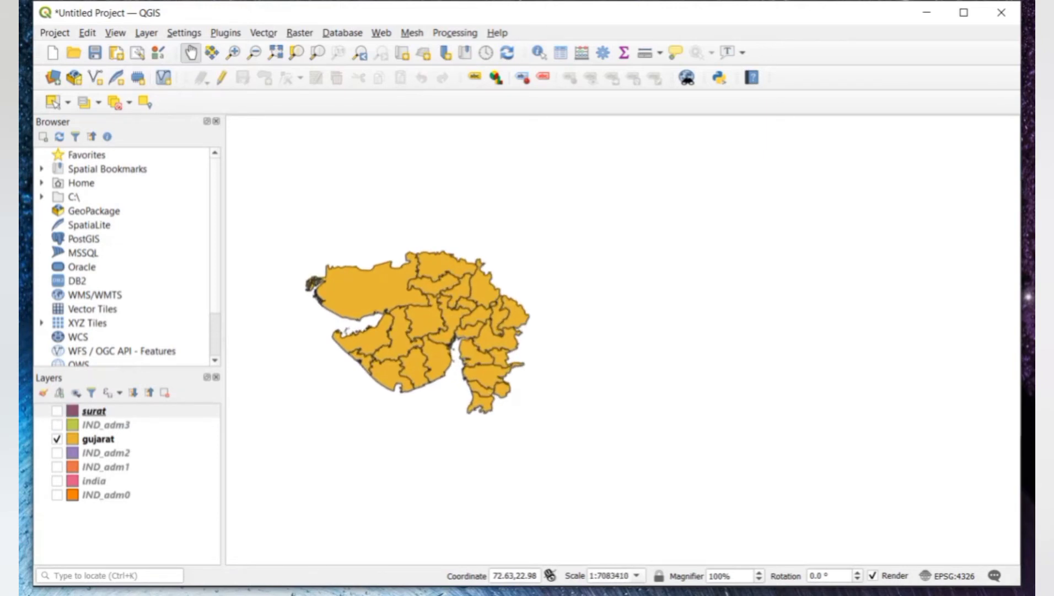
pyautogui.scroll(1, 441, 331)
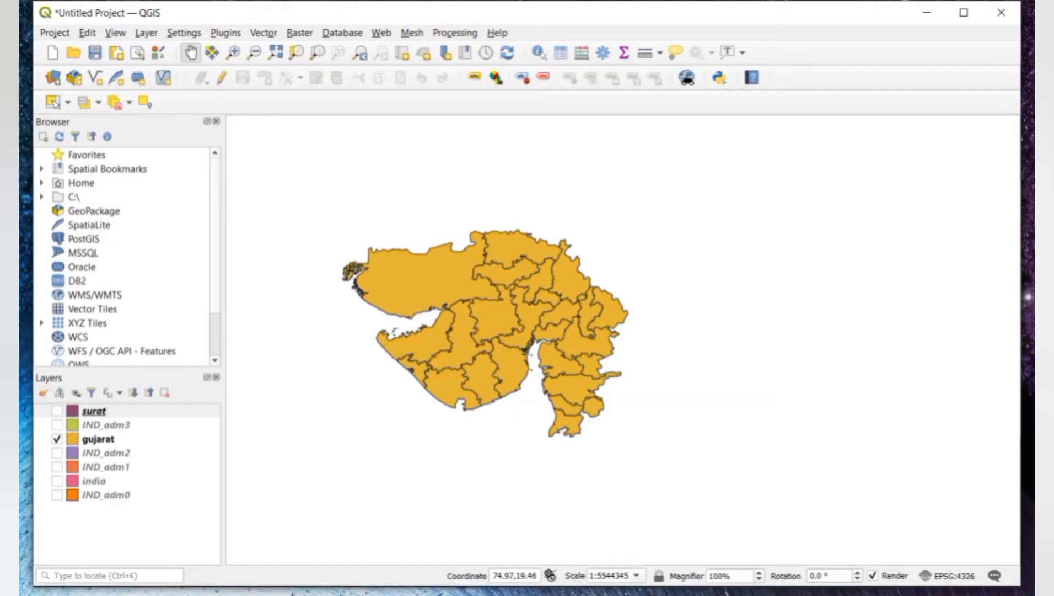
# Return to the study area layout and add a second map beside the India map, similar to it in size
pyautogui.hotkey('alt', 'Tab')
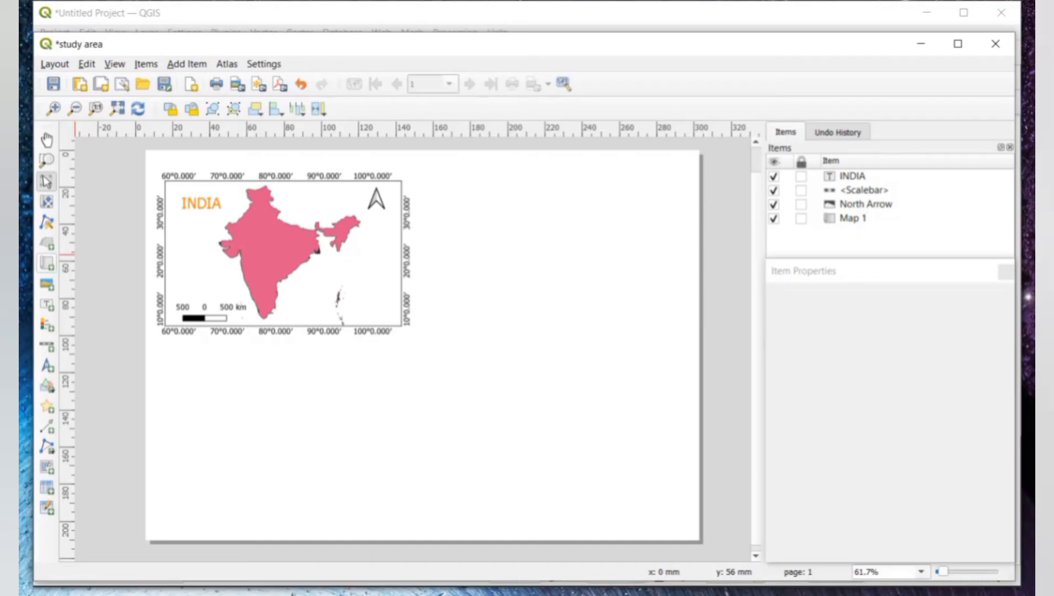
pyautogui.click(47, 263)
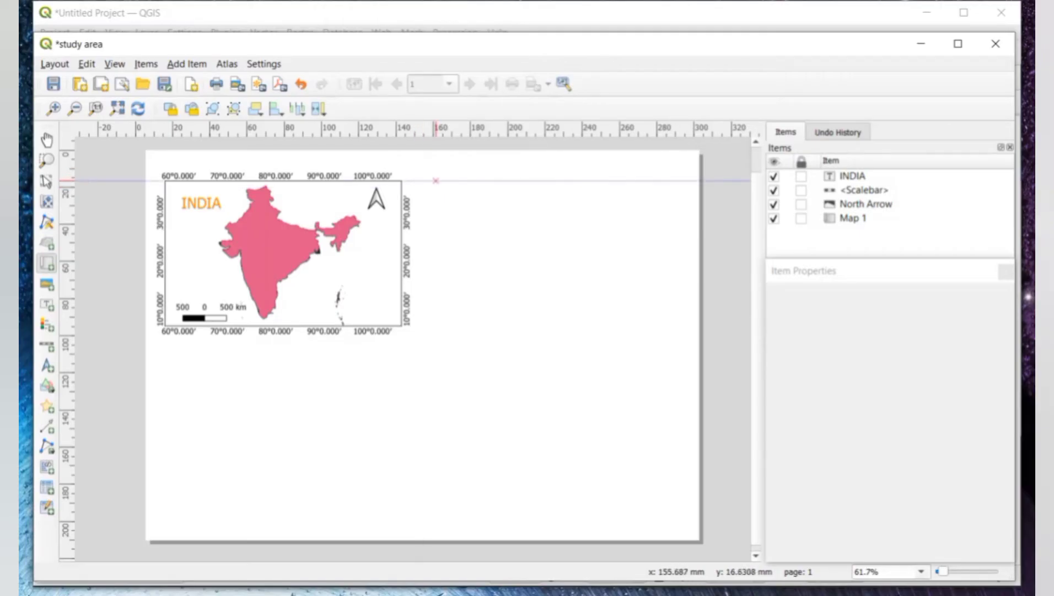
pyautogui.moveTo(435, 181); pyautogui.dragTo(668, 326)
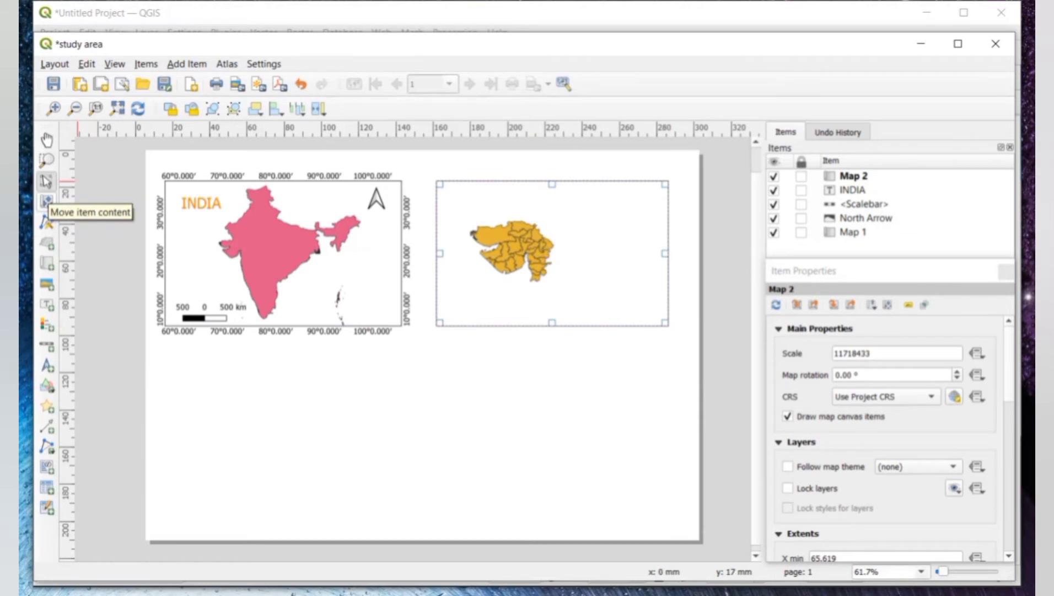
# Move Gujarat to the center of the new map frame and enlarge the content to a scale of 5881017
pyautogui.click(47, 202)
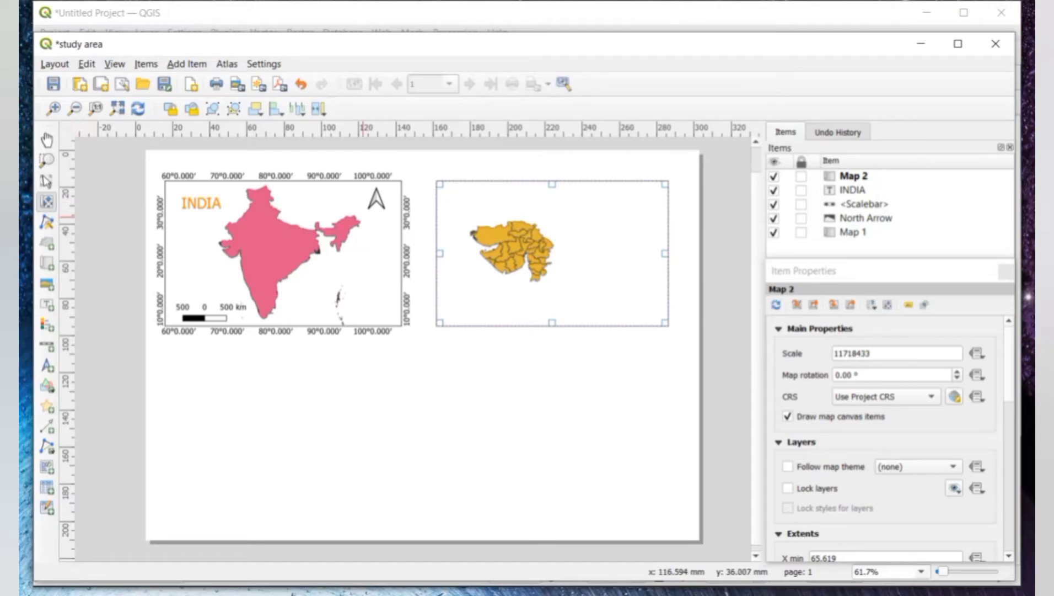
pyautogui.moveTo(509, 231); pyautogui.dragTo(544, 231)
pyautogui.scroll(4, 545, 235)
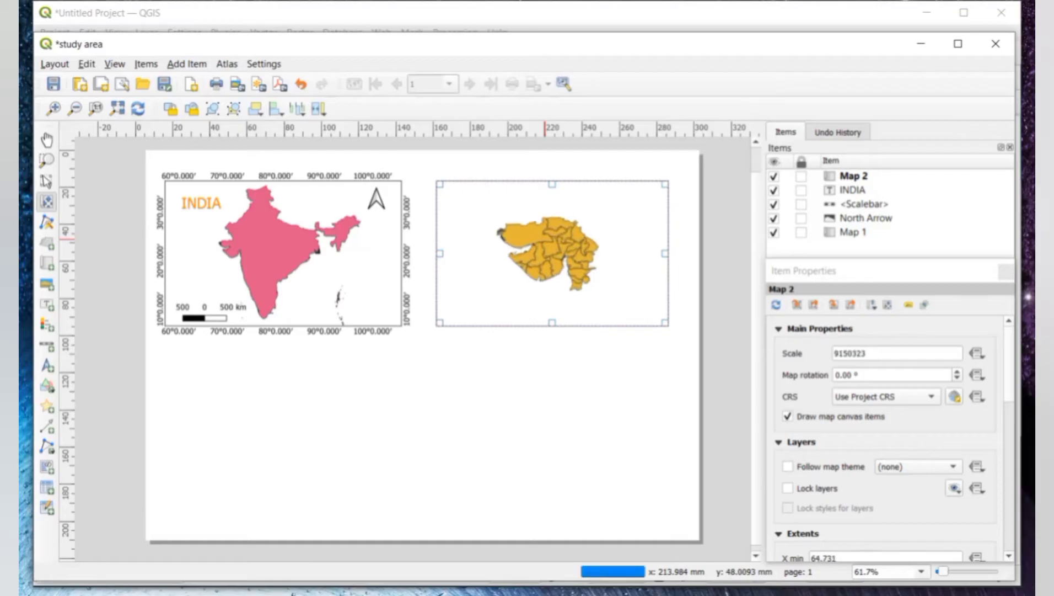
pyautogui.scroll(2, 545, 235)
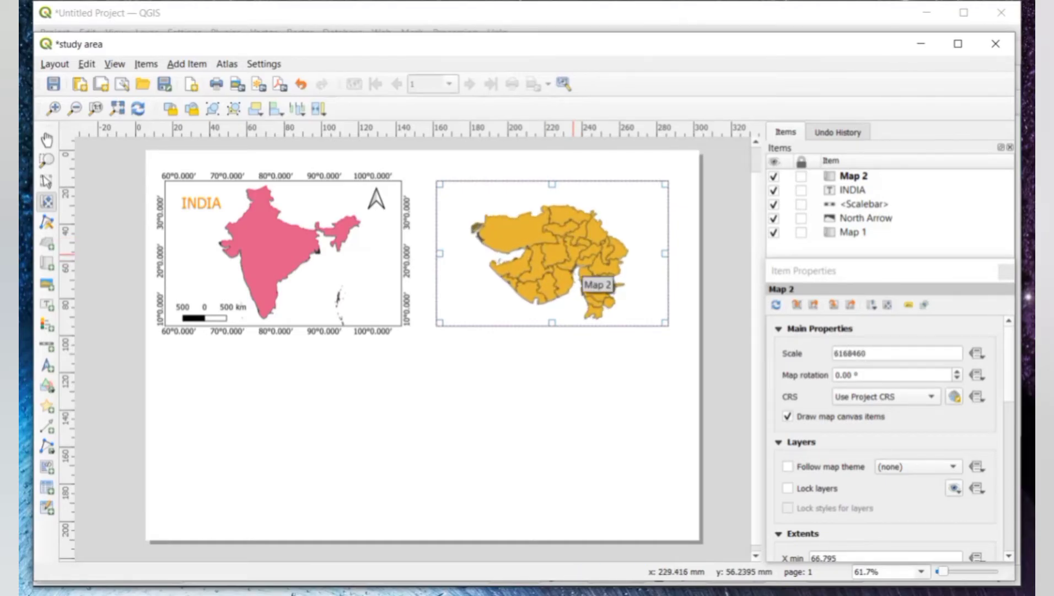
pyautogui.moveTo(574, 254)
pyautogui.mouseDown()
pyautogui.moveTo(566, 243)
pyautogui.moveTo(573, 253)
pyautogui.mouseUp()
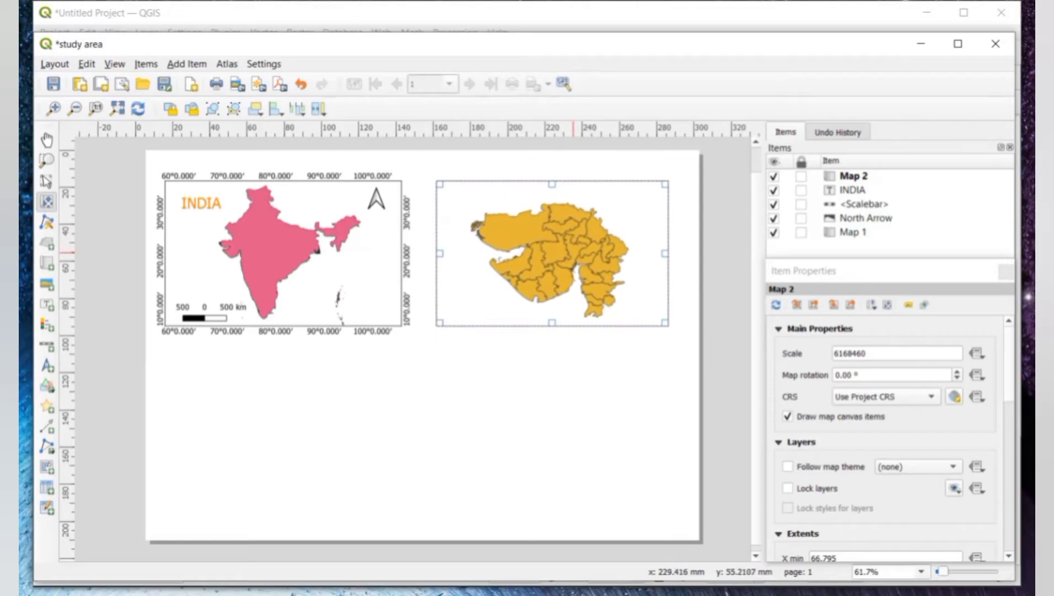
pyautogui.scroll(1, 577, 251)
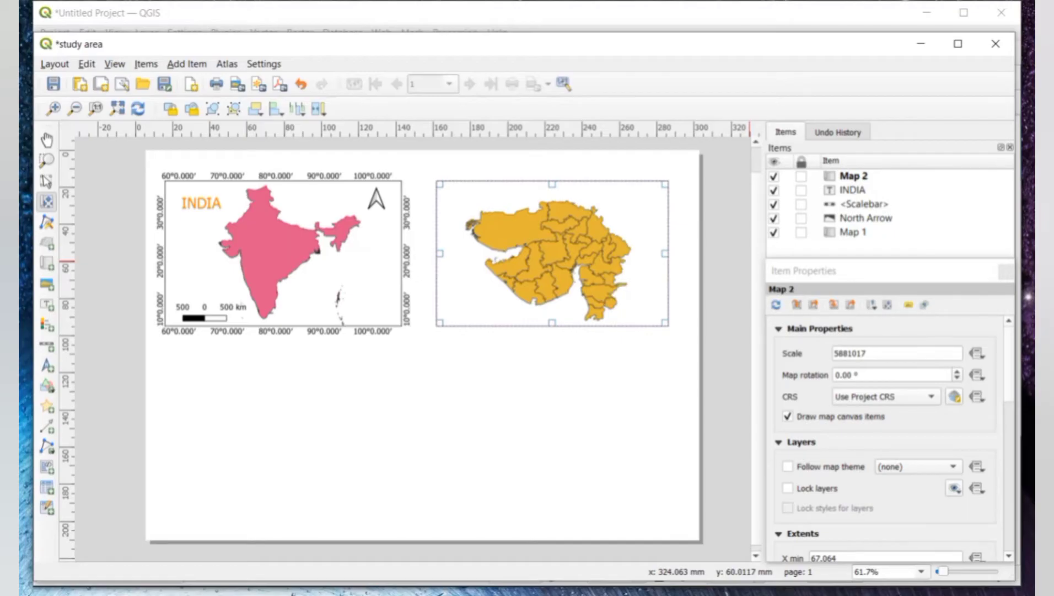
# Add a new grid to Map 2, the Gujarat map
pyautogui.click(1008, 361)
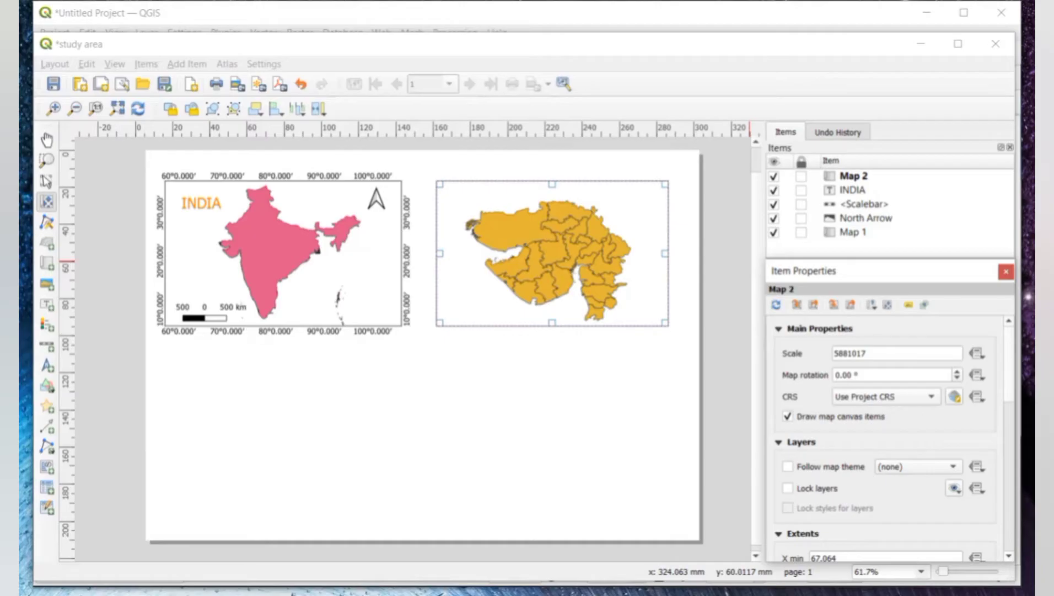
pyautogui.click(653, 278)
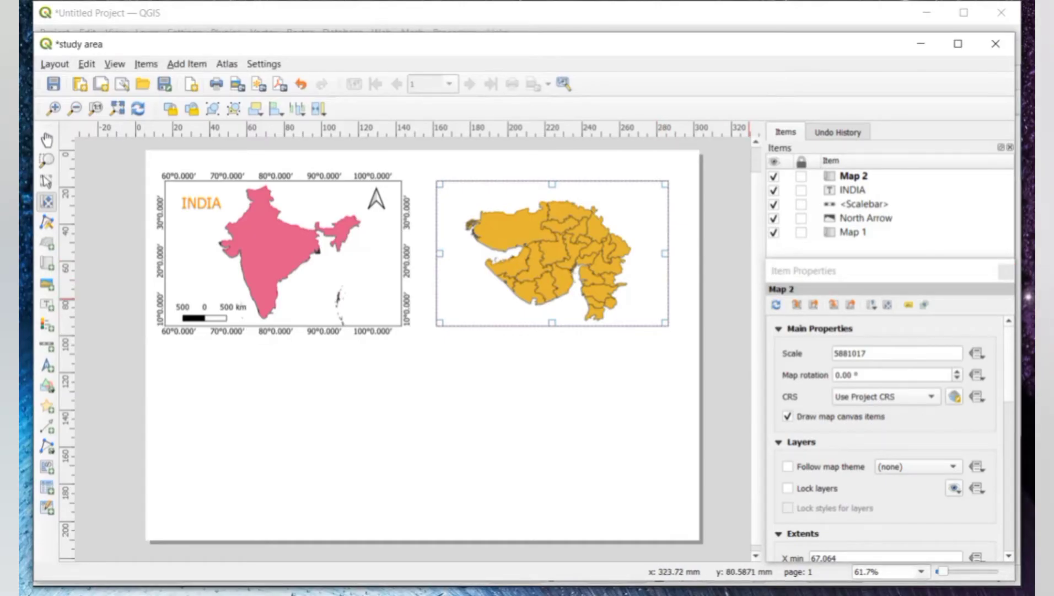
pyautogui.moveTo(1009, 361); pyautogui.dragTo(1008, 386)
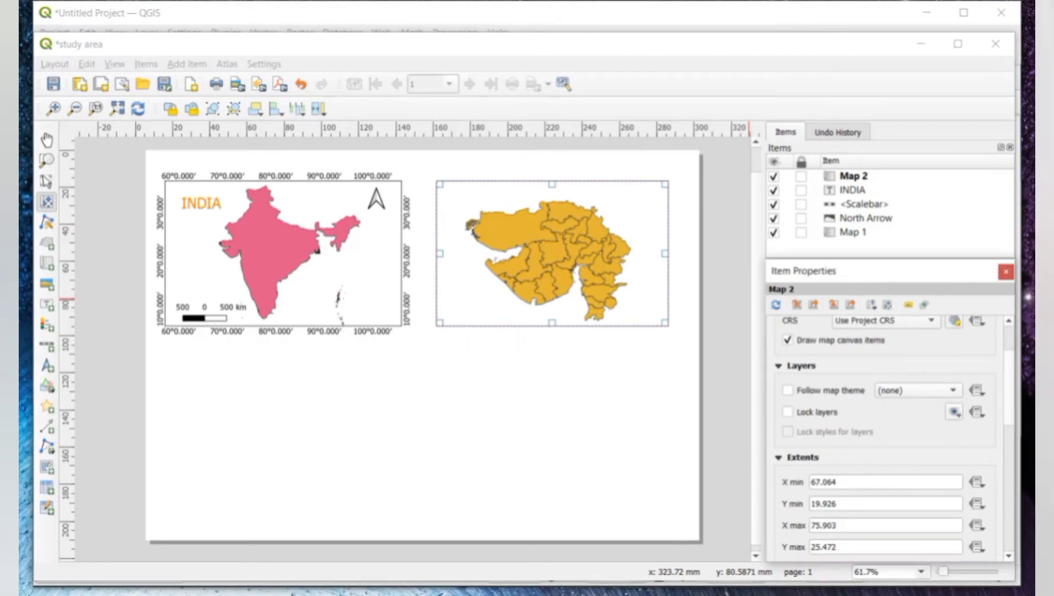
pyautogui.scroll(-3, 891, 435)
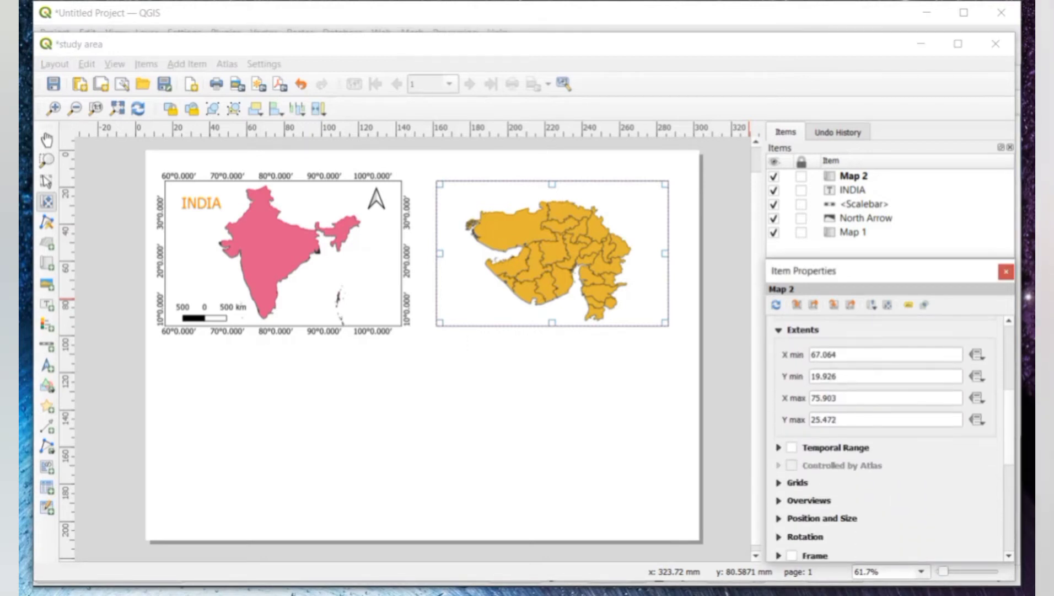
pyautogui.scroll(-4, 890, 436)
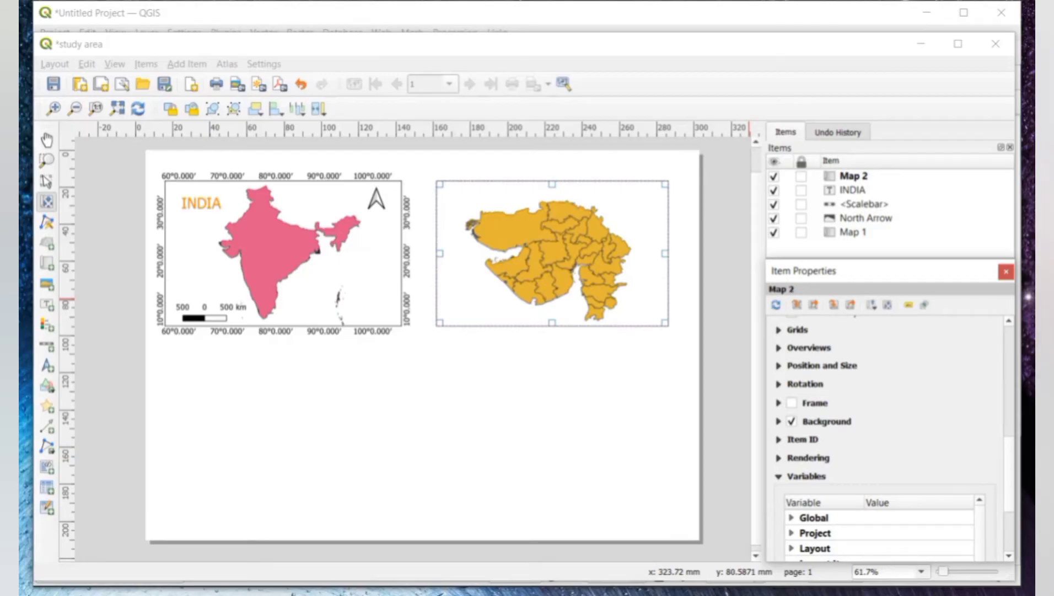
pyautogui.click(796, 329)
pyautogui.click(806, 354)
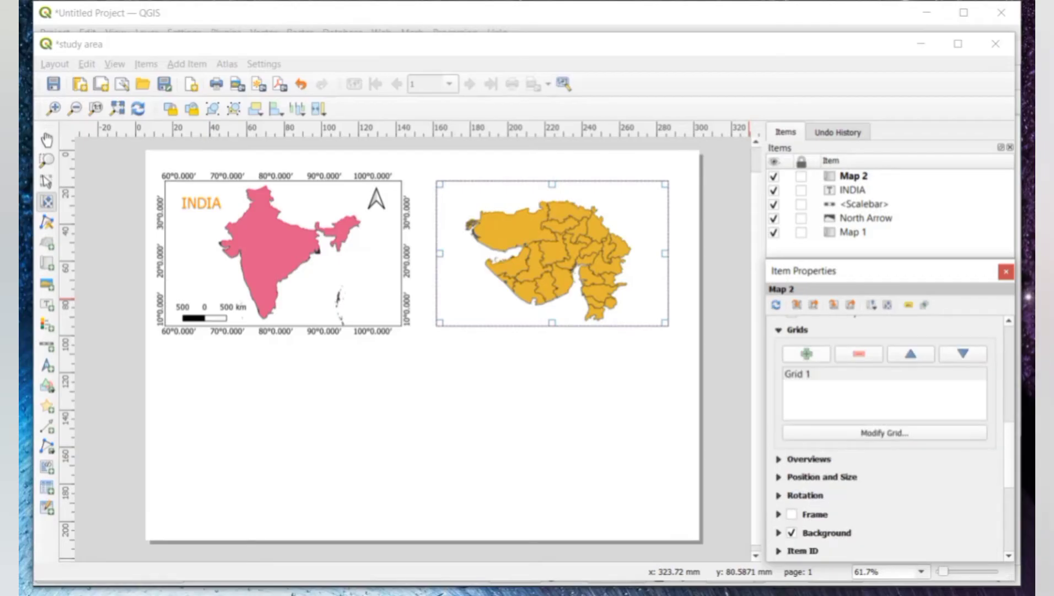
# Set the X and Y intervals of Map 2's Grid 1 to 10 map units each
pyautogui.click(884, 373)
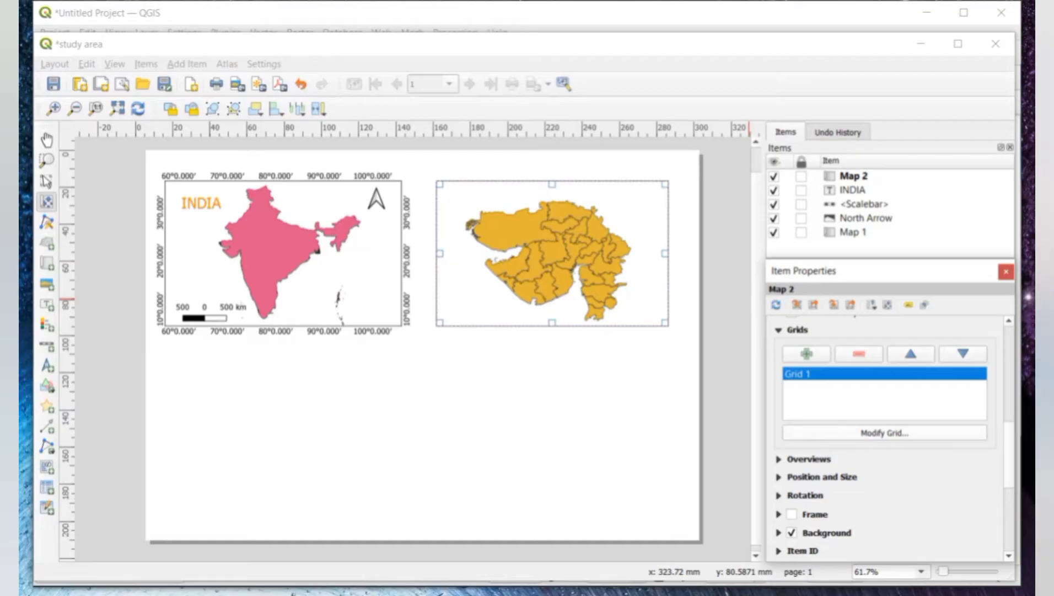
pyautogui.click(884, 433)
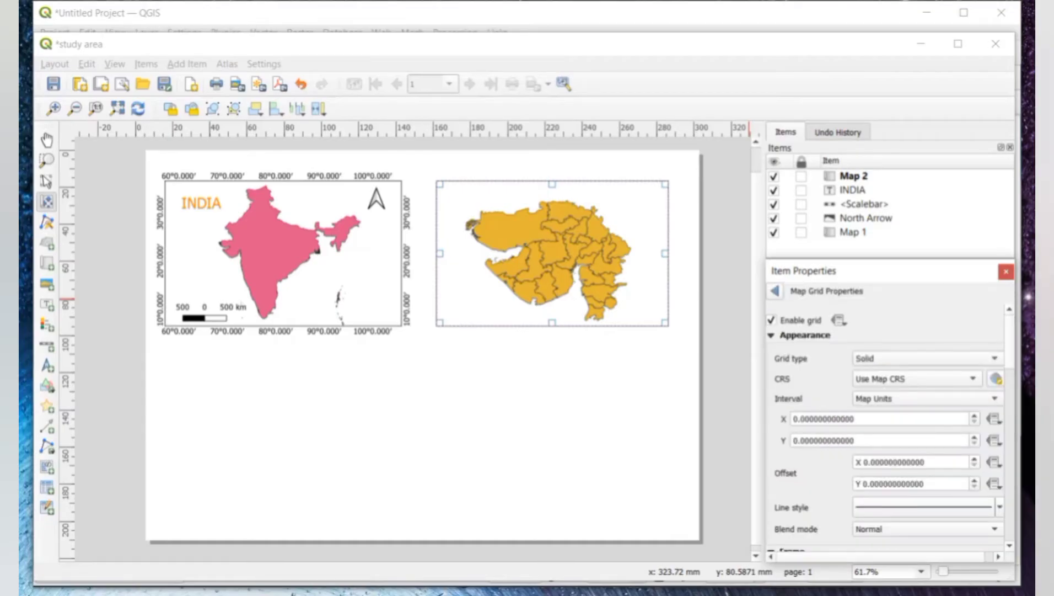
pyautogui.click(794, 418)
pyautogui.write('1')
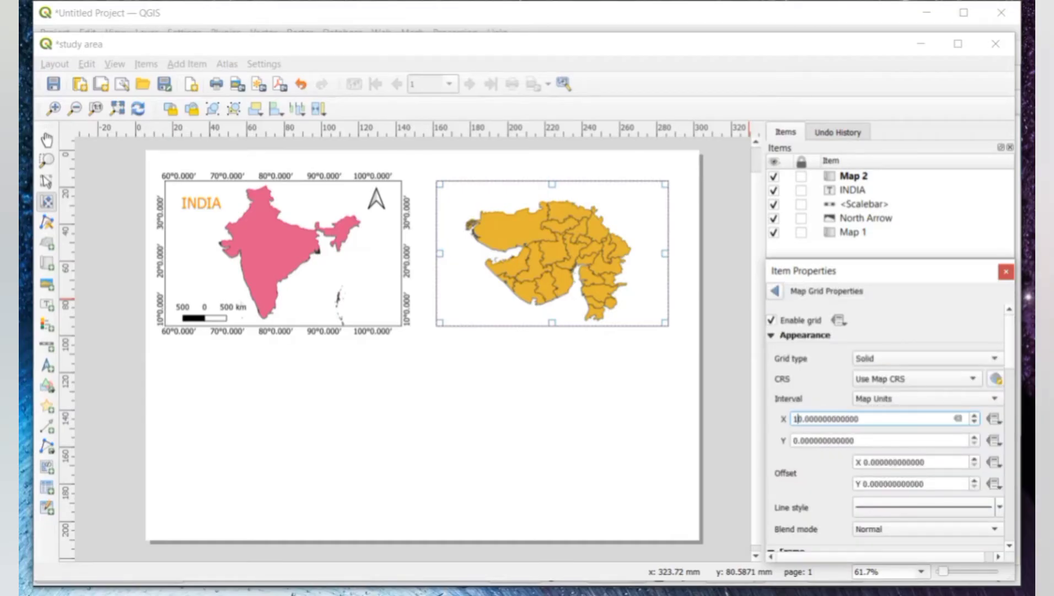
pyautogui.click(798, 440)
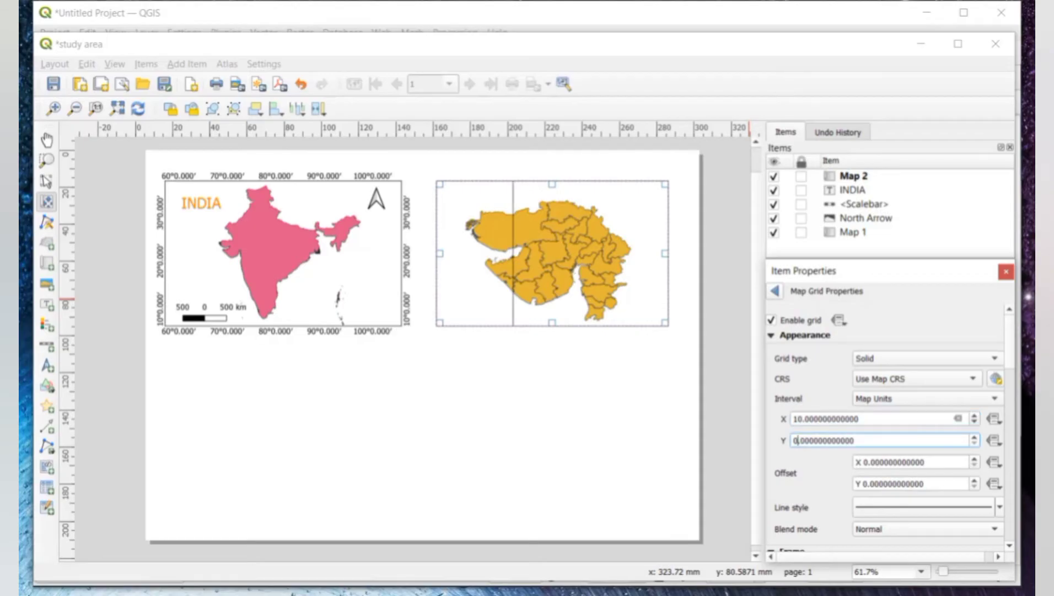
pyautogui.click(794, 440)
pyautogui.write('1')
pyautogui.press('Tab')
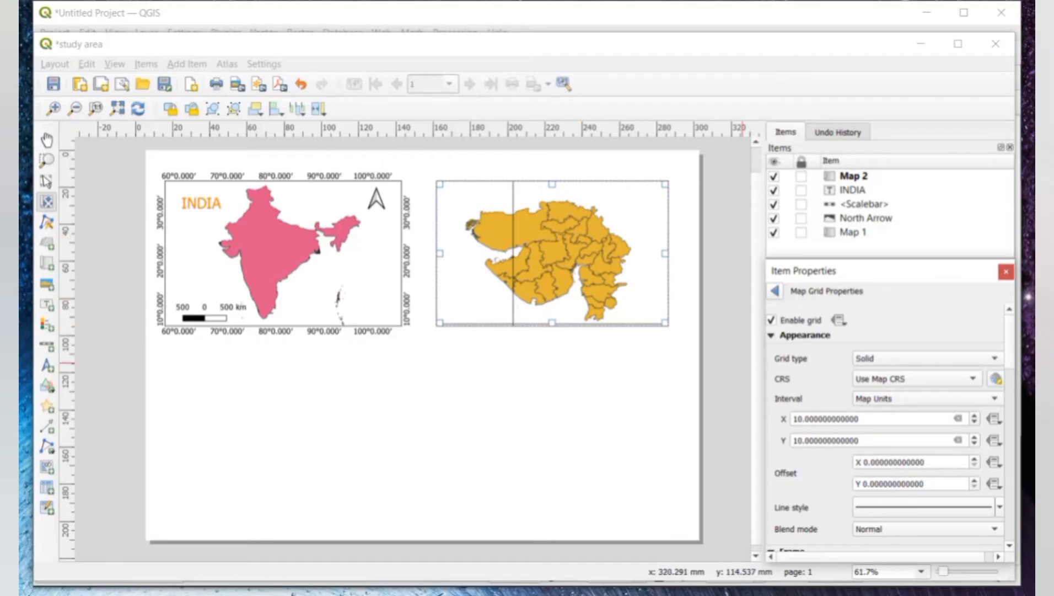
# Make the grid lines of Map 2 fully transparent by reducing the line style's opacity to zero
pyautogui.scroll(-4, 888, 430)
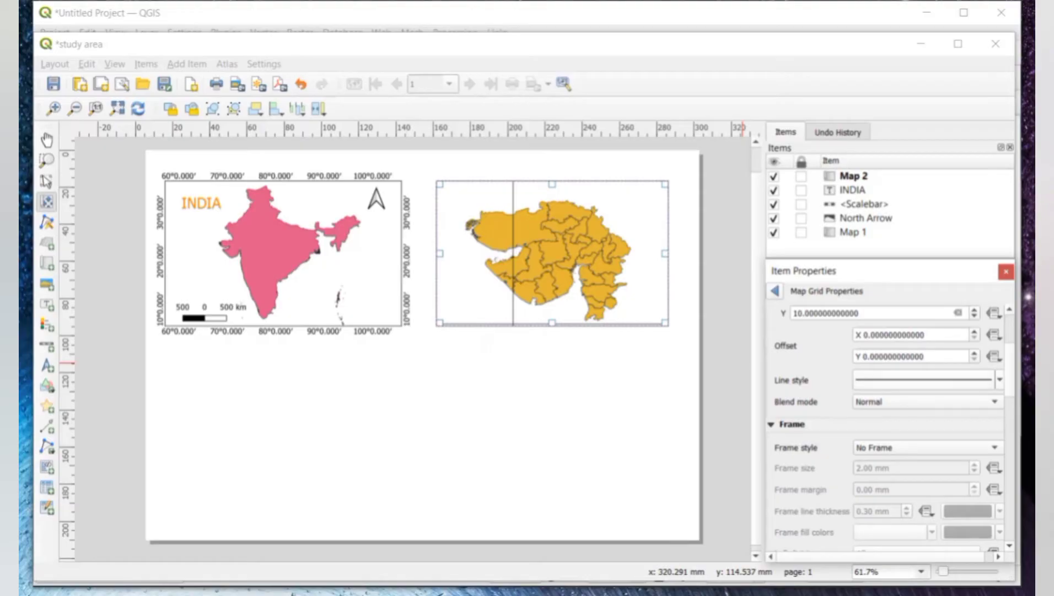
pyautogui.click(999, 379)
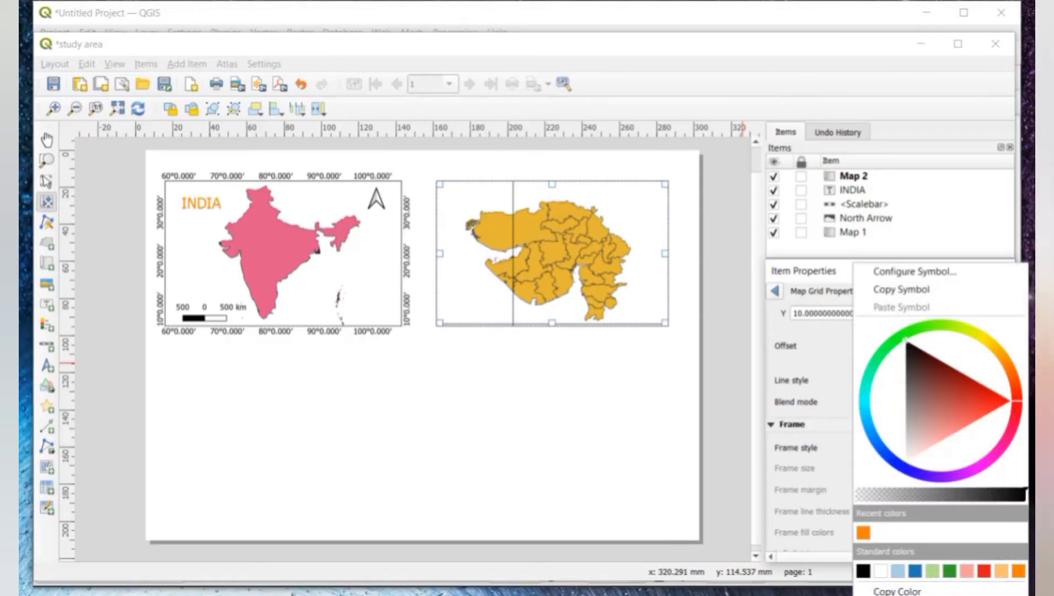
pyautogui.moveTo(1026, 489); pyautogui.dragTo(855, 490)
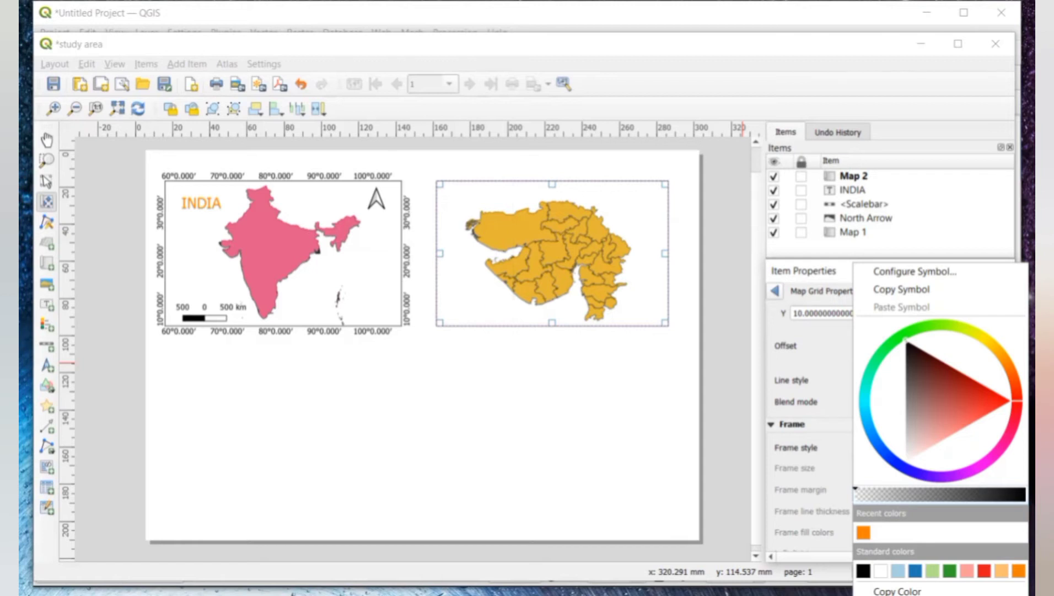
pyautogui.press('Escape')
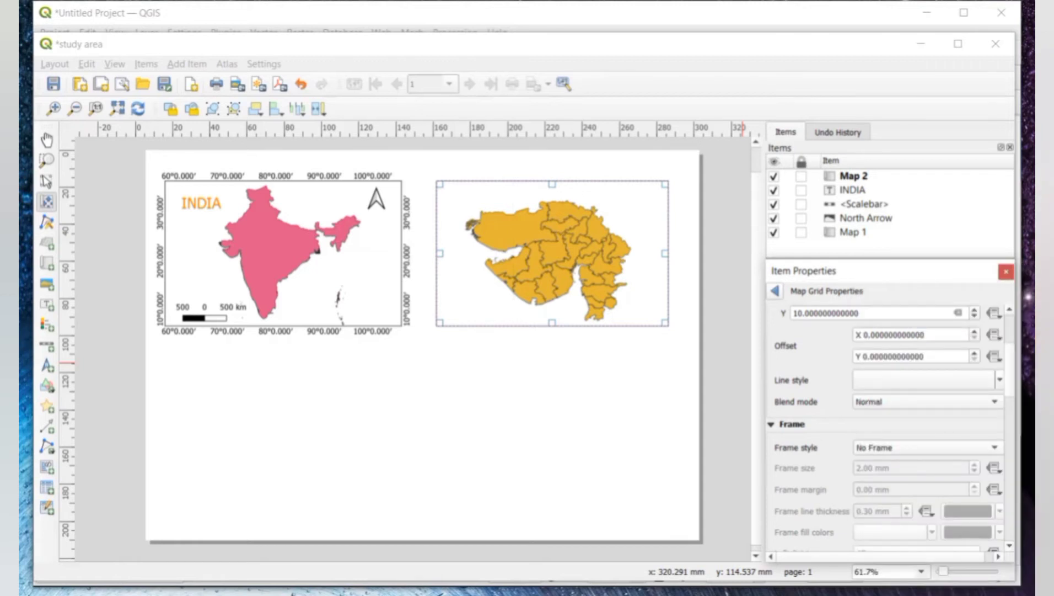
# Set the grid frame style of Map 2 to Line Border (Nautical)
pyautogui.scroll(-5, 885, 424)
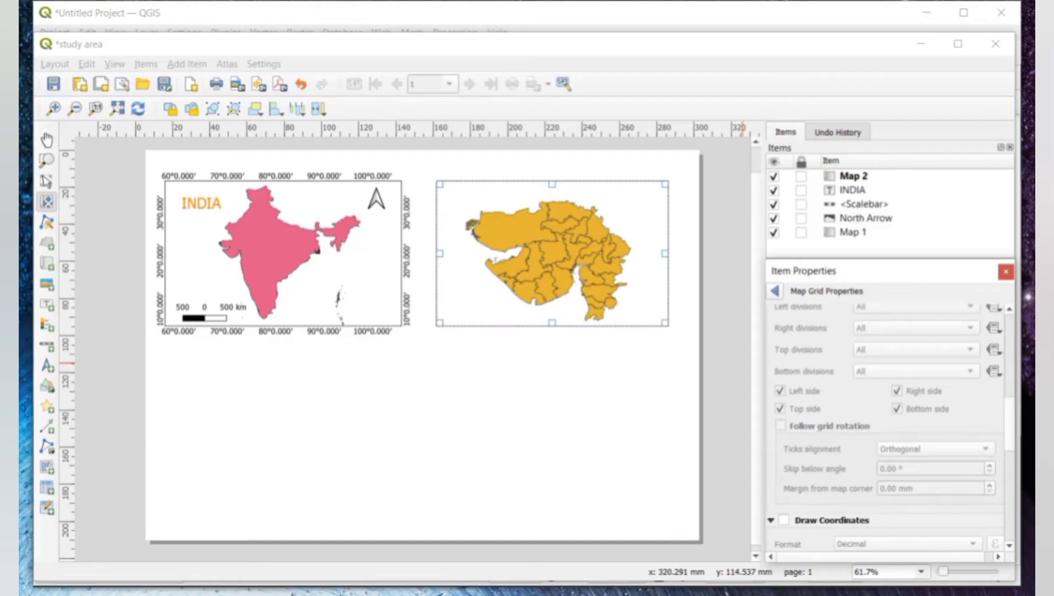
pyautogui.scroll(3, 885, 427)
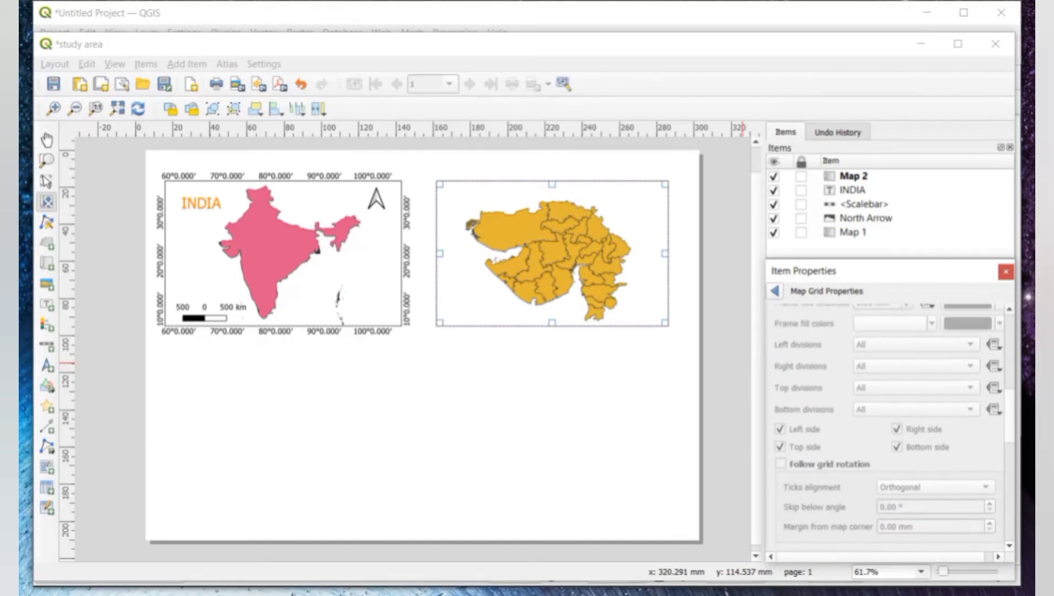
pyautogui.scroll(2, 885, 427)
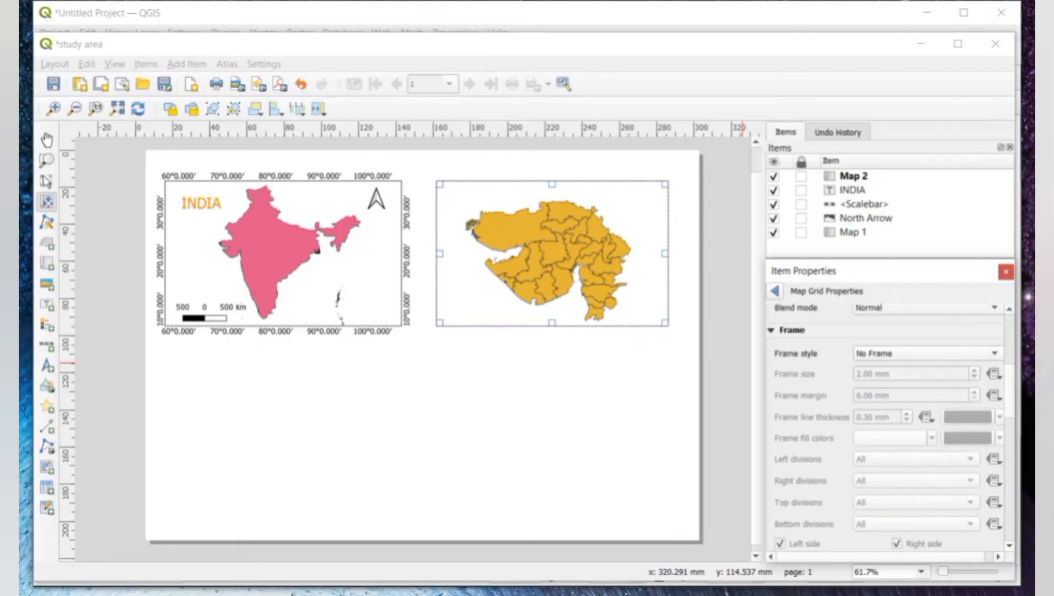
pyautogui.click(926, 353)
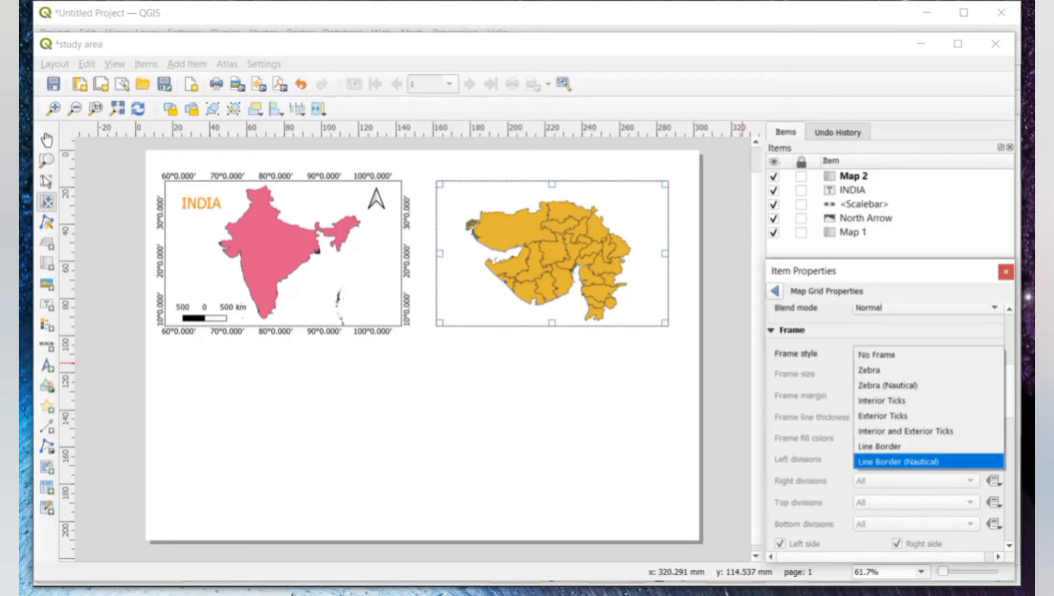
pyautogui.click(898, 461)
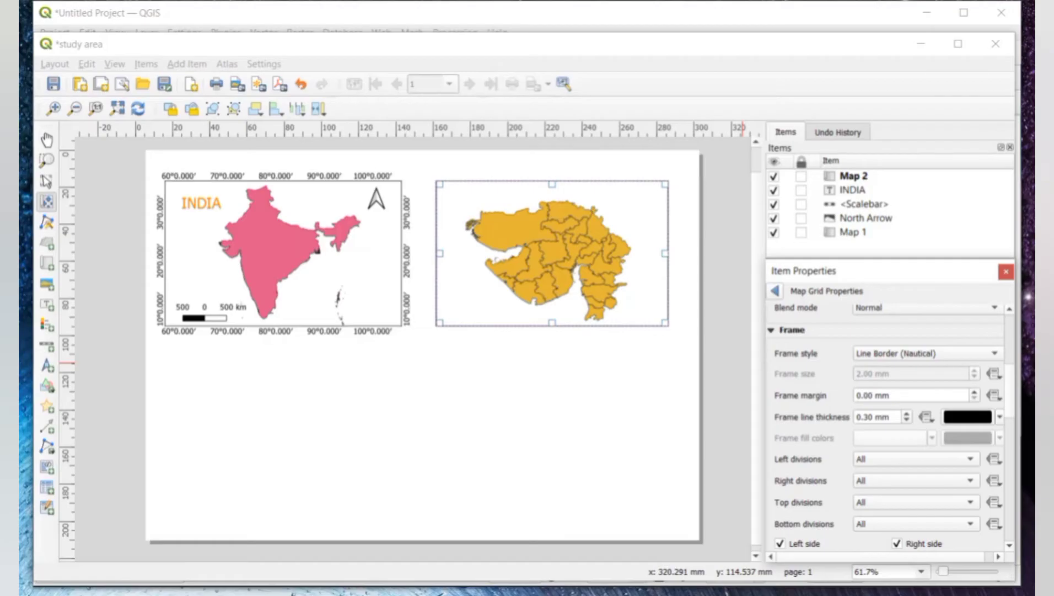
# Enable coordinate drawing for Map 2's grid and set the coordinate format to Degree, Minute
pyautogui.scroll(-5, 888, 430)
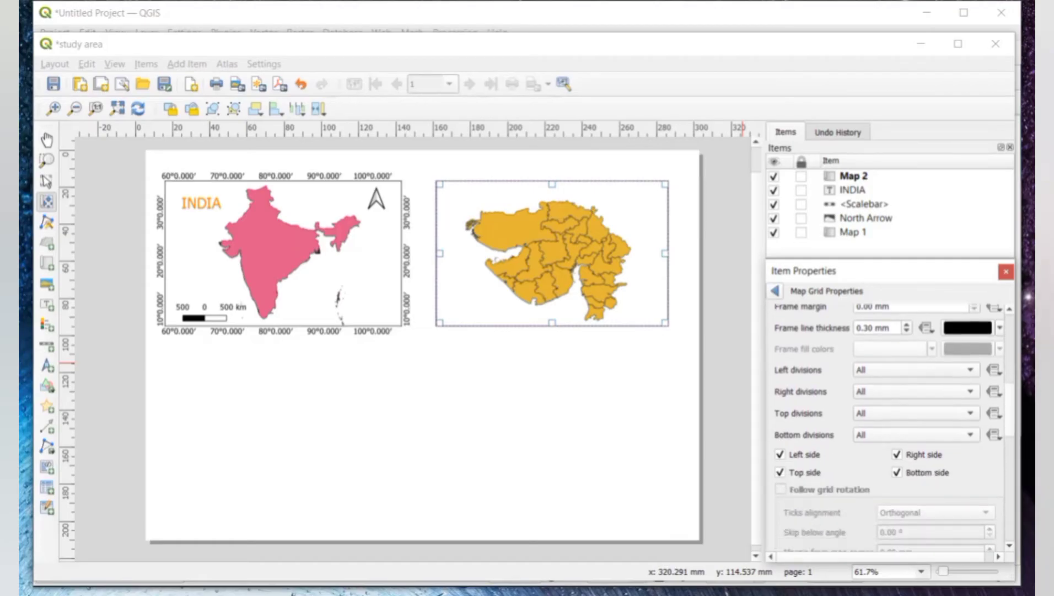
pyautogui.scroll(-5, 888, 429)
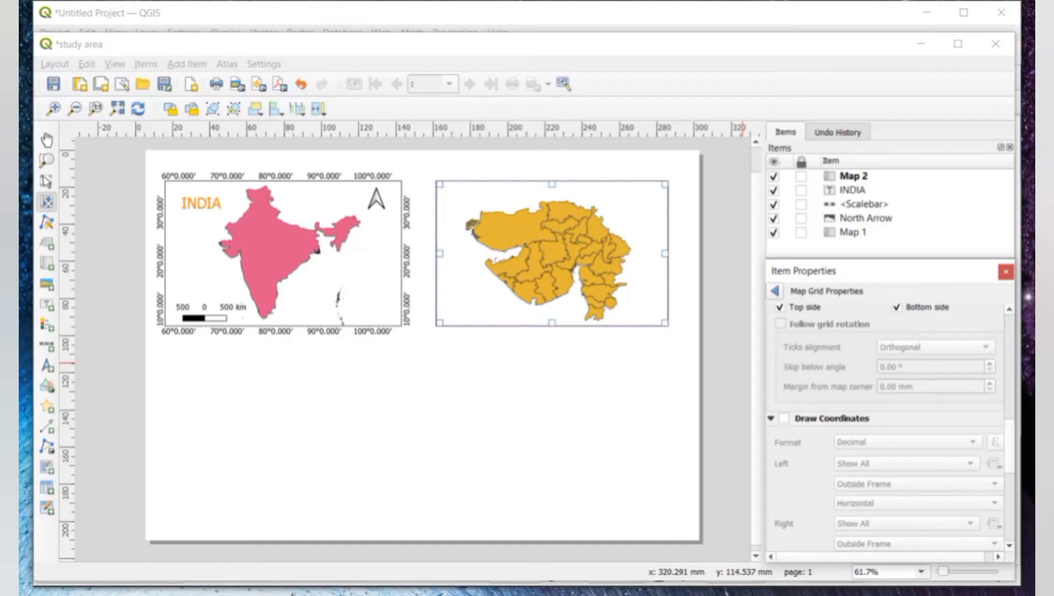
pyautogui.click(784, 418)
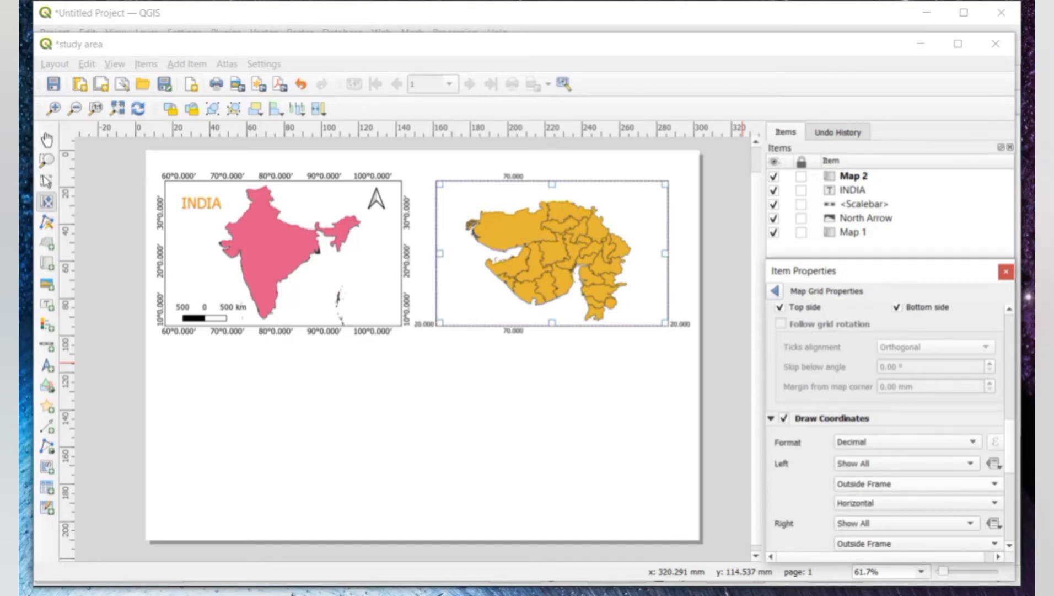
pyautogui.click(904, 442)
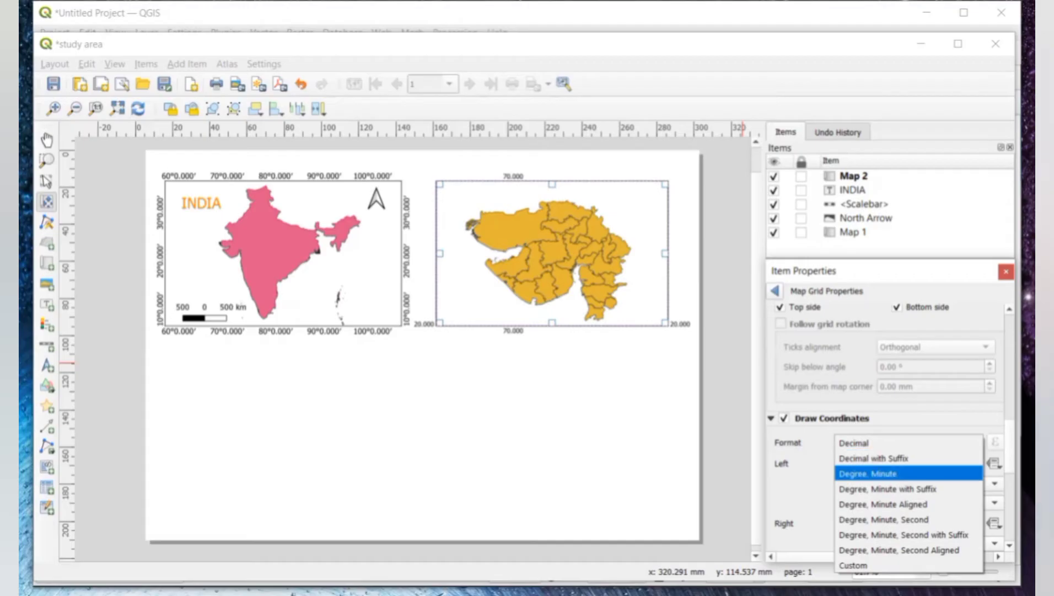
pyautogui.click(871, 474)
# Set the coordinates on the left and right sides of Map 2 to Vertical Ascending
pyautogui.scroll(-2, 888, 429)
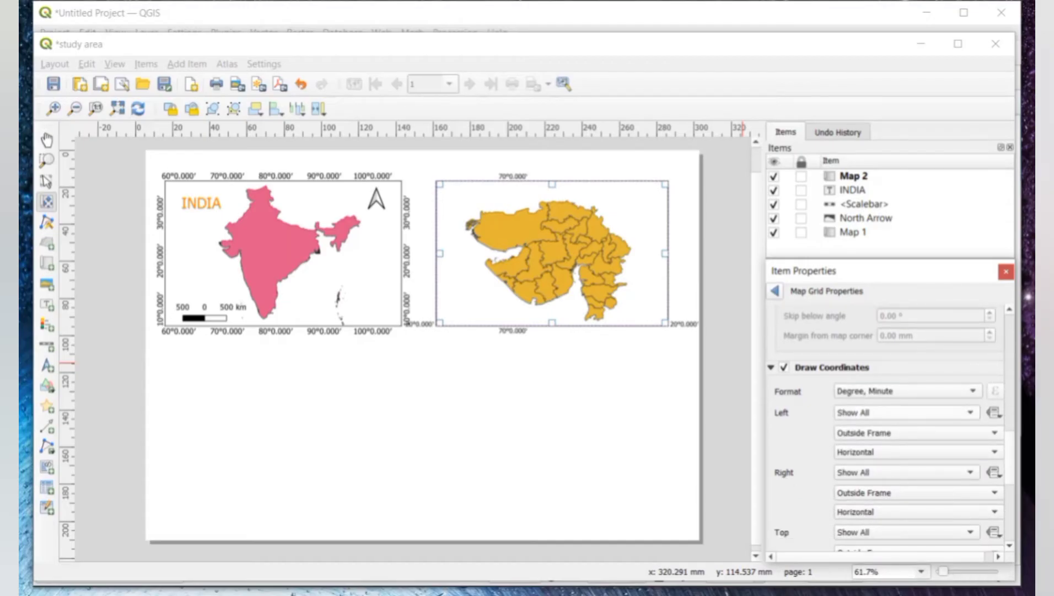
pyautogui.click(916, 451)
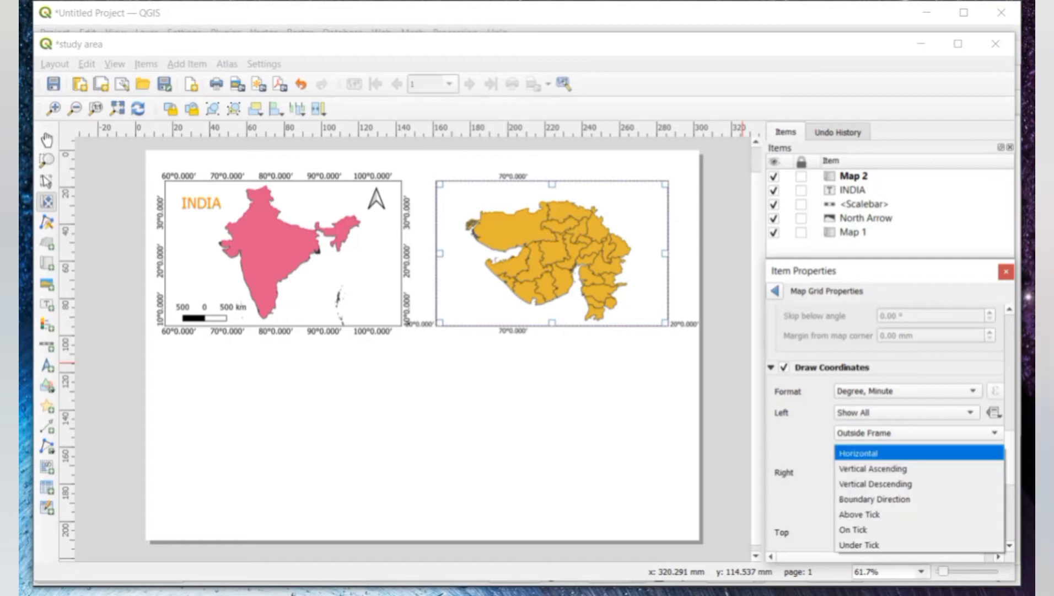
pyautogui.click(883, 469)
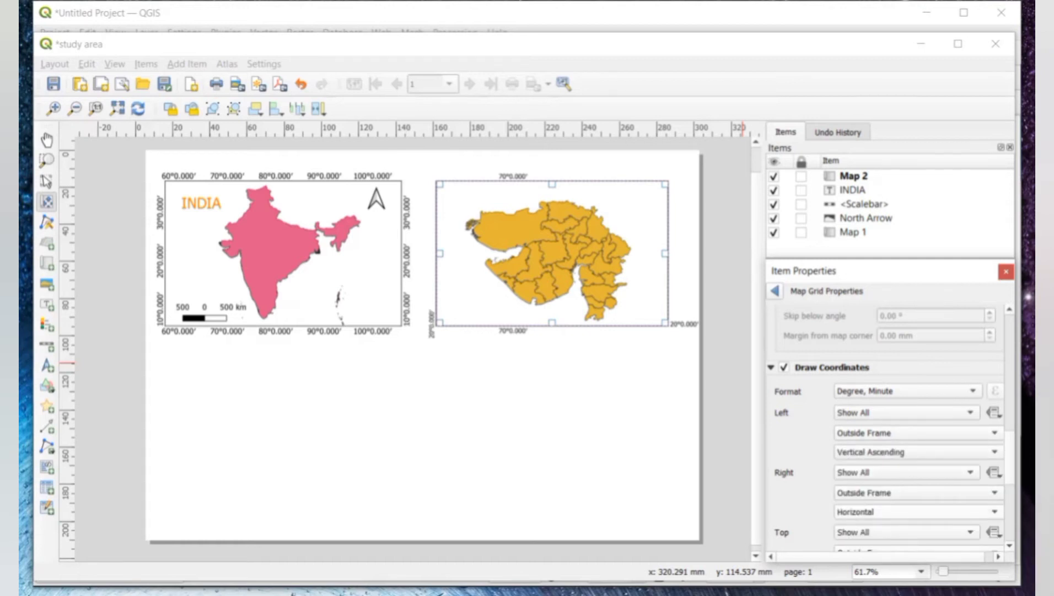
pyautogui.click(916, 511)
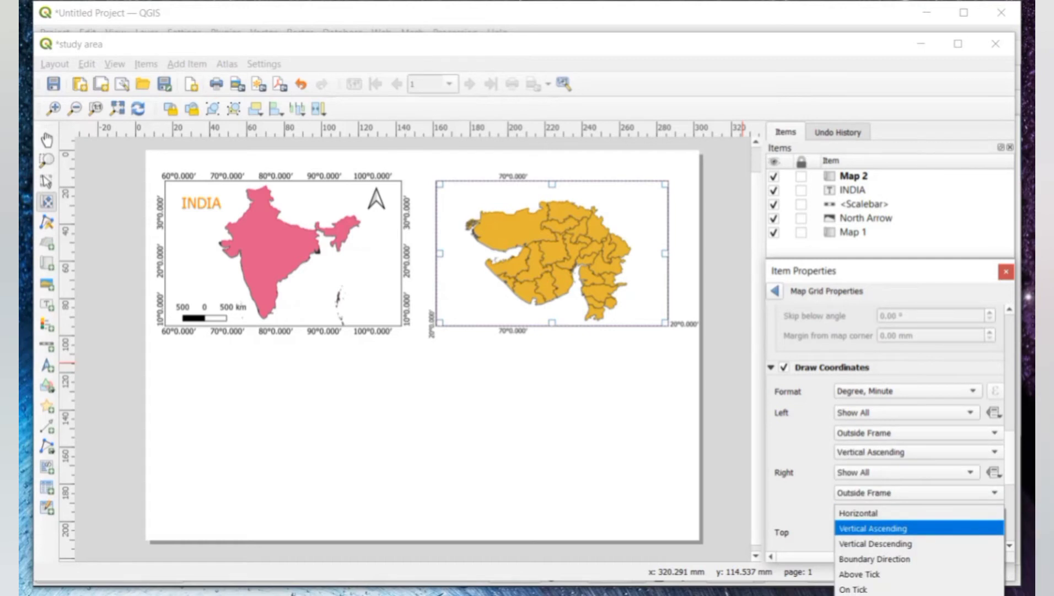
pyautogui.click(873, 528)
# Increase the font size of Map 2's grid coordinates by two points
pyautogui.scroll(-1, 890, 427)
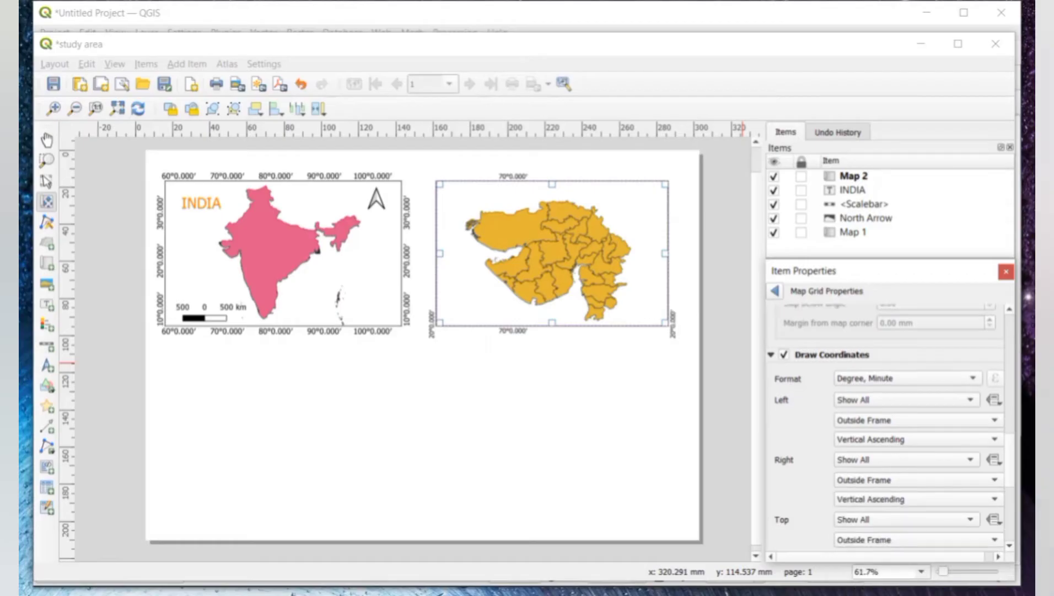
pyautogui.scroll(-3, 890, 428)
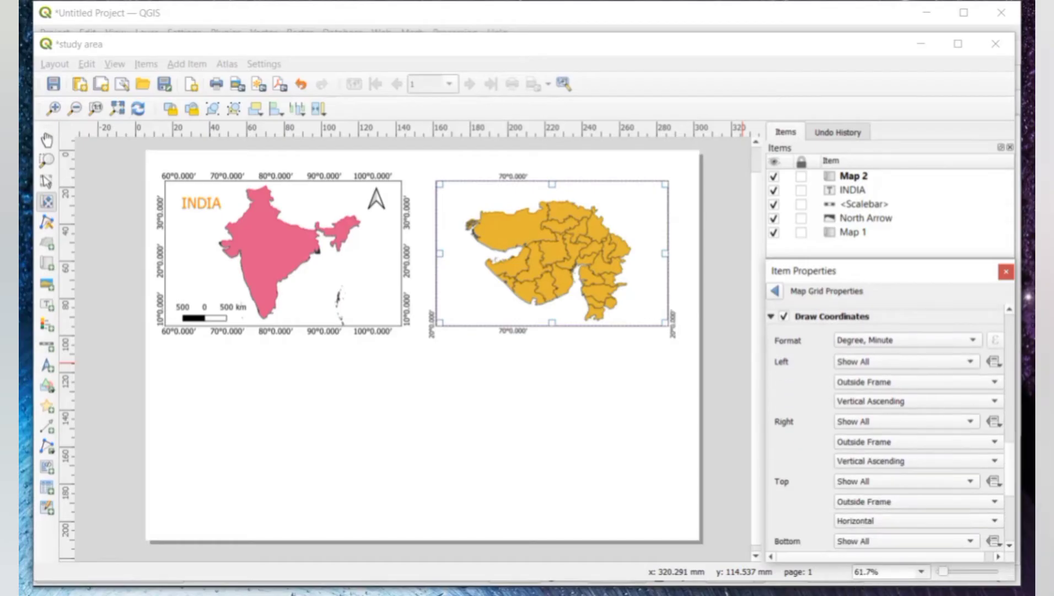
pyautogui.scroll(-6, 890, 428)
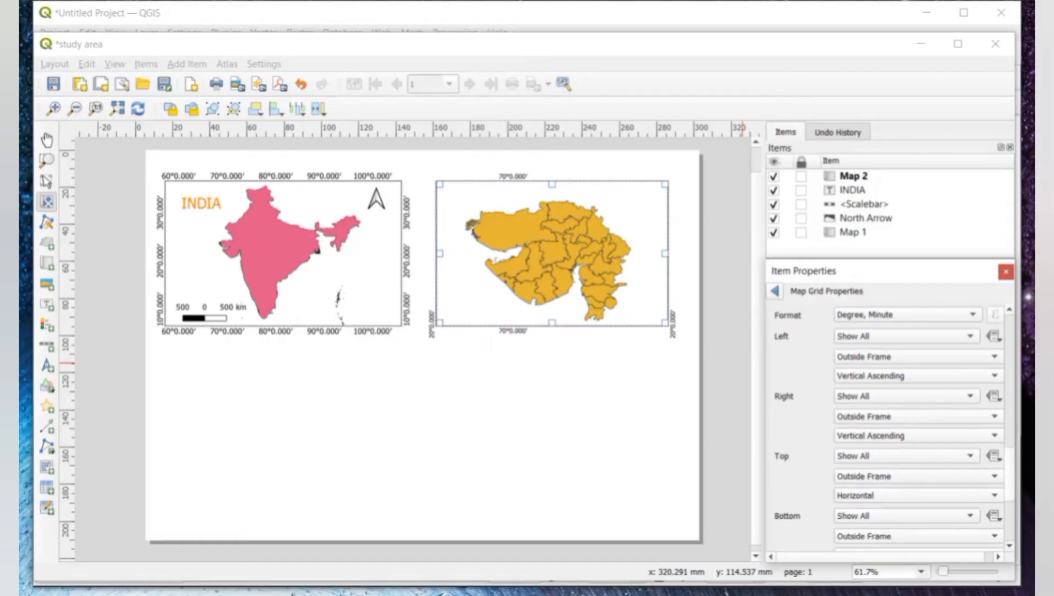
pyautogui.scroll(-9, 890, 427)
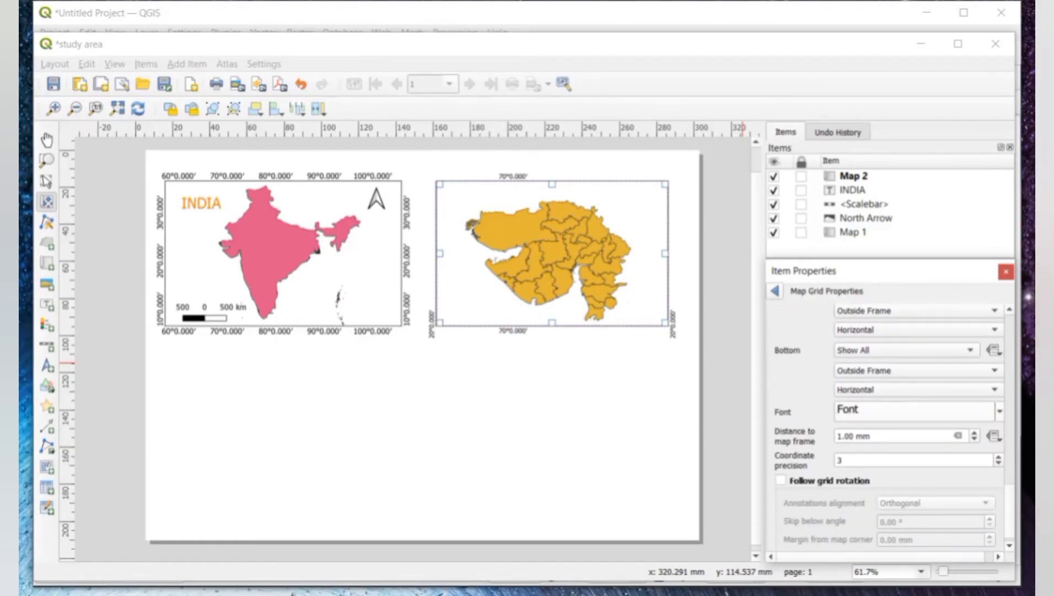
pyautogui.click(999, 410)
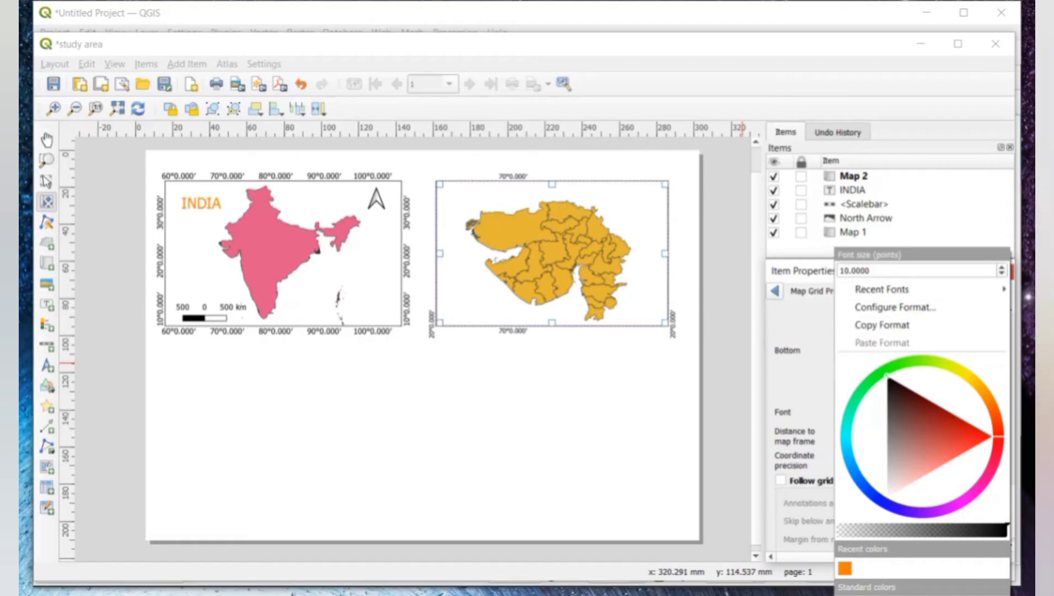
pyautogui.click(1002, 267)
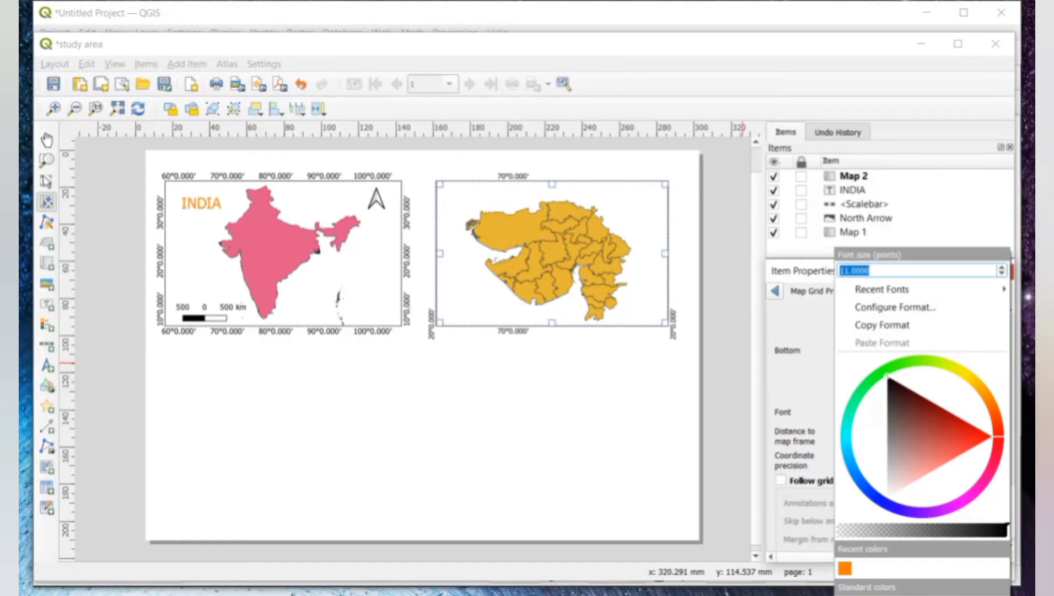
pyautogui.click(1001, 267)
pyautogui.press('Escape')
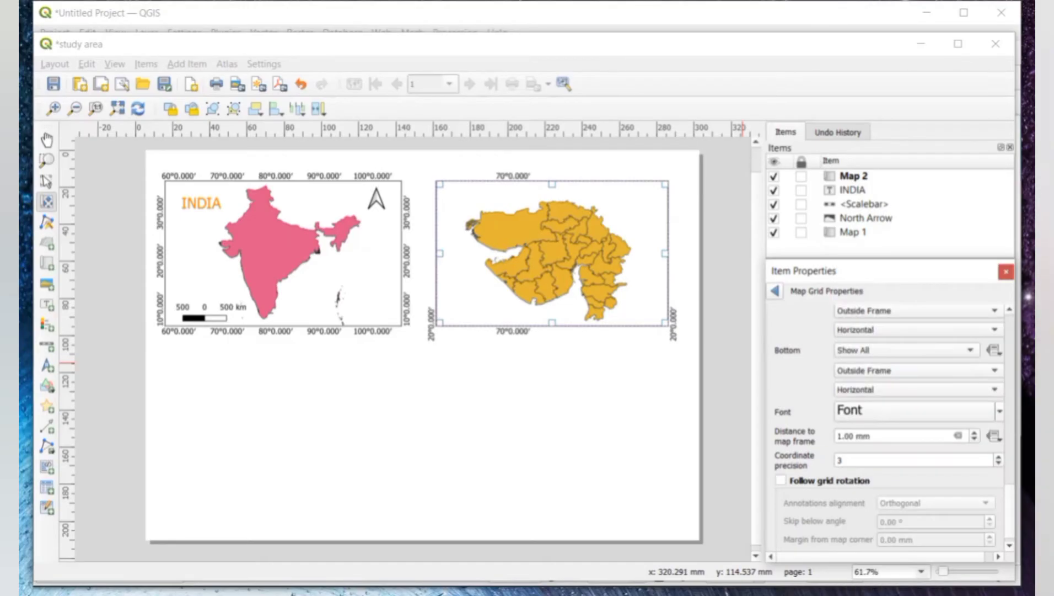
pyautogui.scroll(-1, 889, 425)
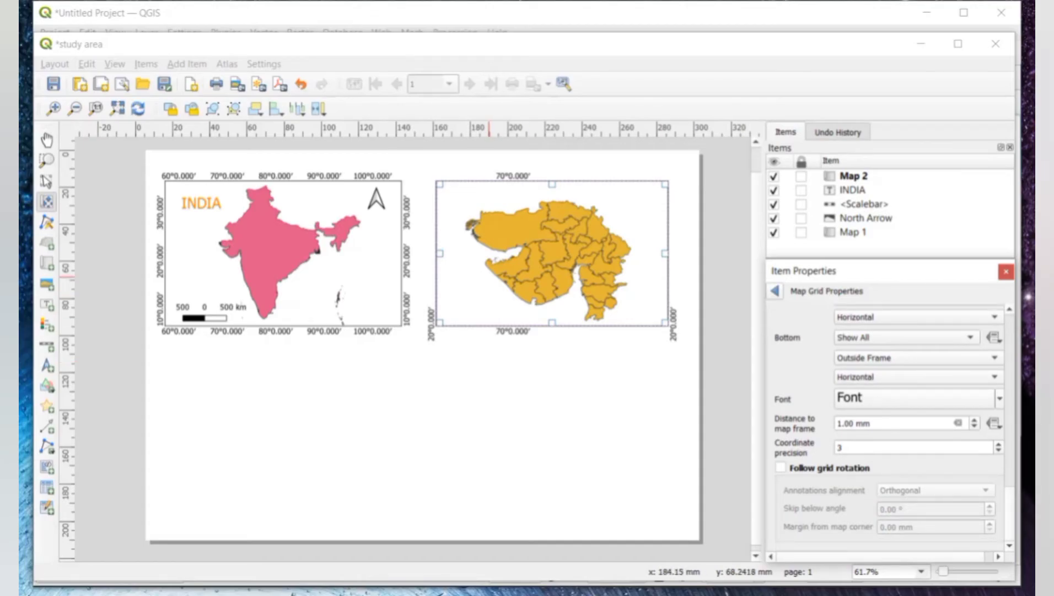
pyautogui.click(47, 365)
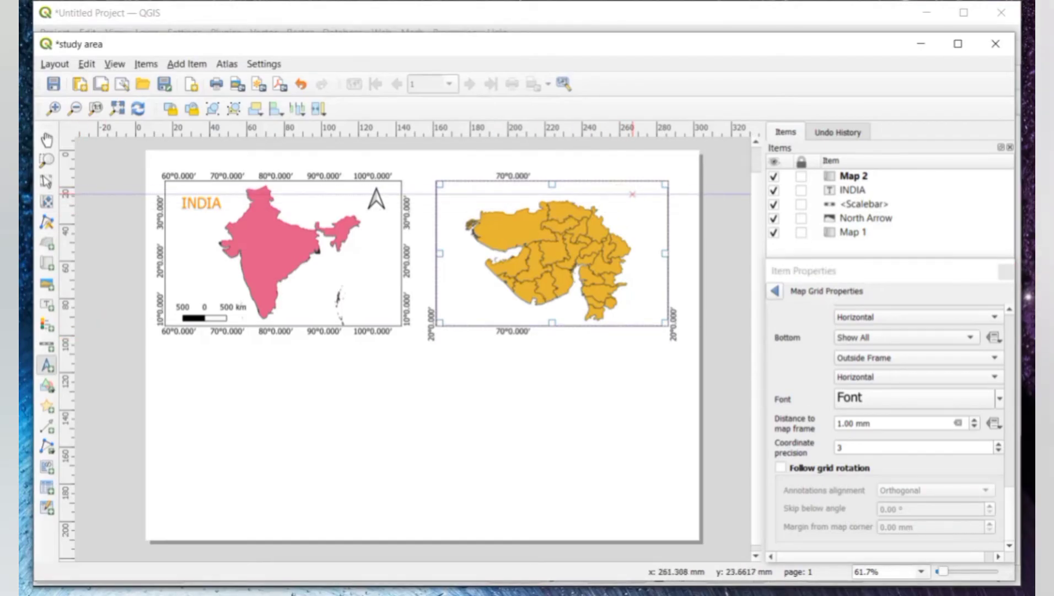
pyautogui.moveTo(632, 194)
pyautogui.mouseDown()
pyautogui.moveTo(660, 218)
pyautogui.moveTo(640, 202)
pyautogui.mouseUp()
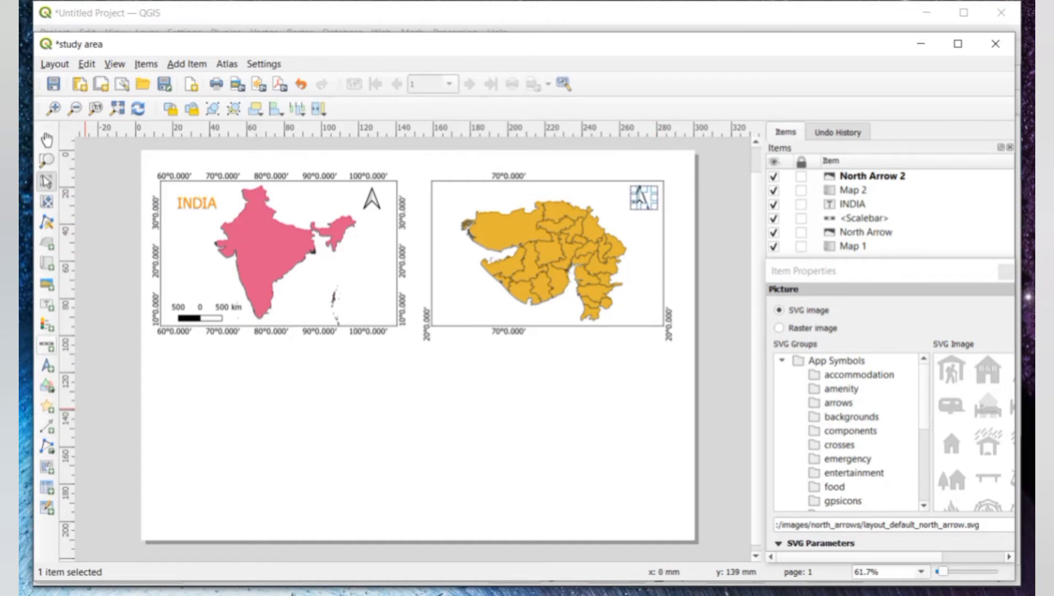
pyautogui.click(46, 345)
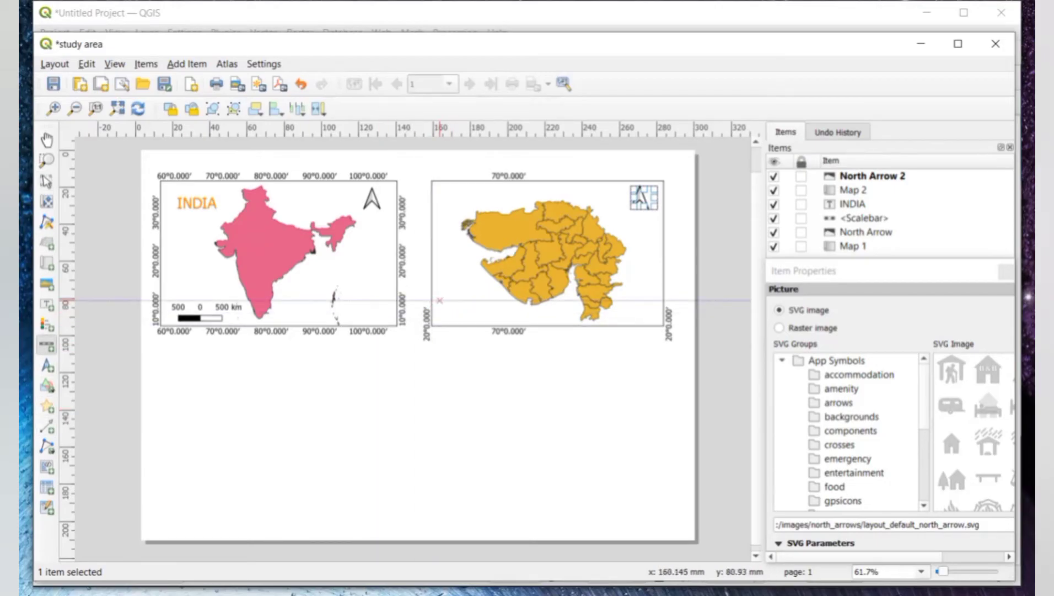
pyautogui.rightClick(440, 300)
pyautogui.click(448, 307)
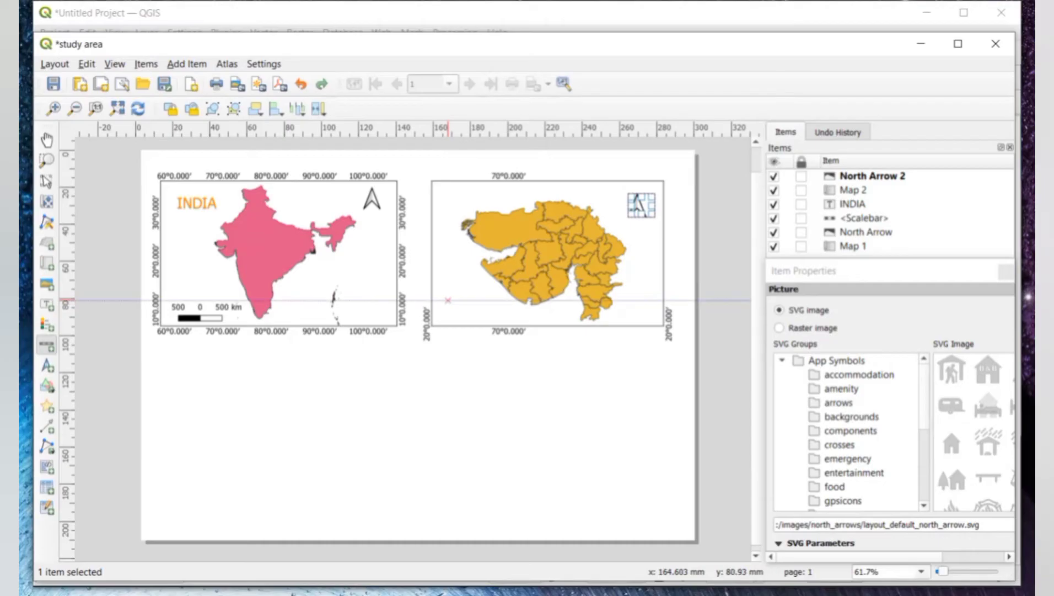
pyautogui.rightClick(448, 300)
pyautogui.click(449, 305)
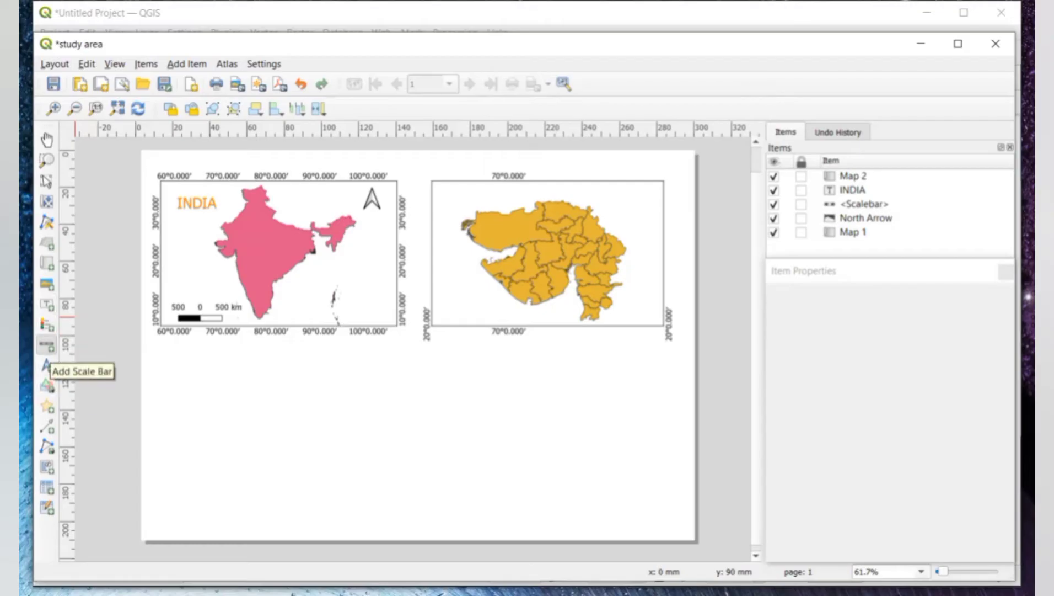
# Add a north arrow inside the upper-right corner of the Gujarat map and nudge it slightly to the right
pyautogui.click(48, 365)
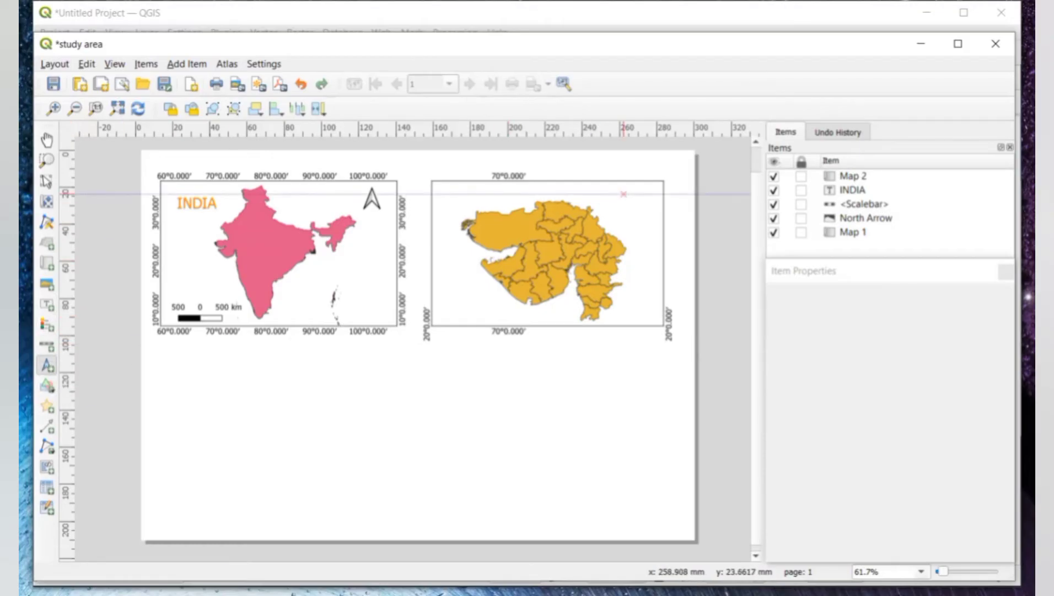
pyautogui.moveTo(623, 188); pyautogui.dragTo(658, 220)
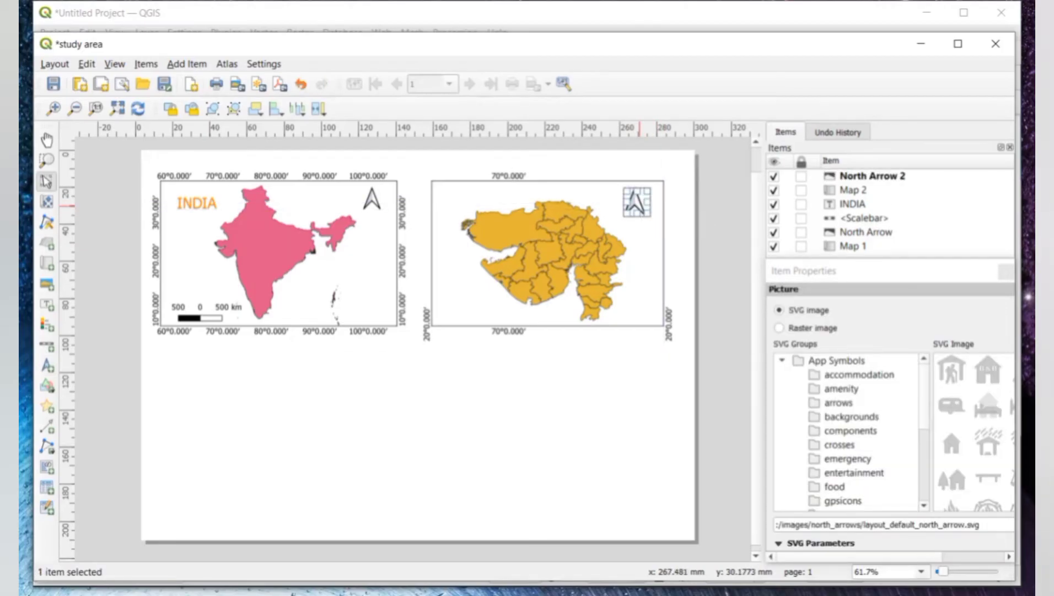
pyautogui.moveTo(640, 205); pyautogui.dragTo(644, 205)
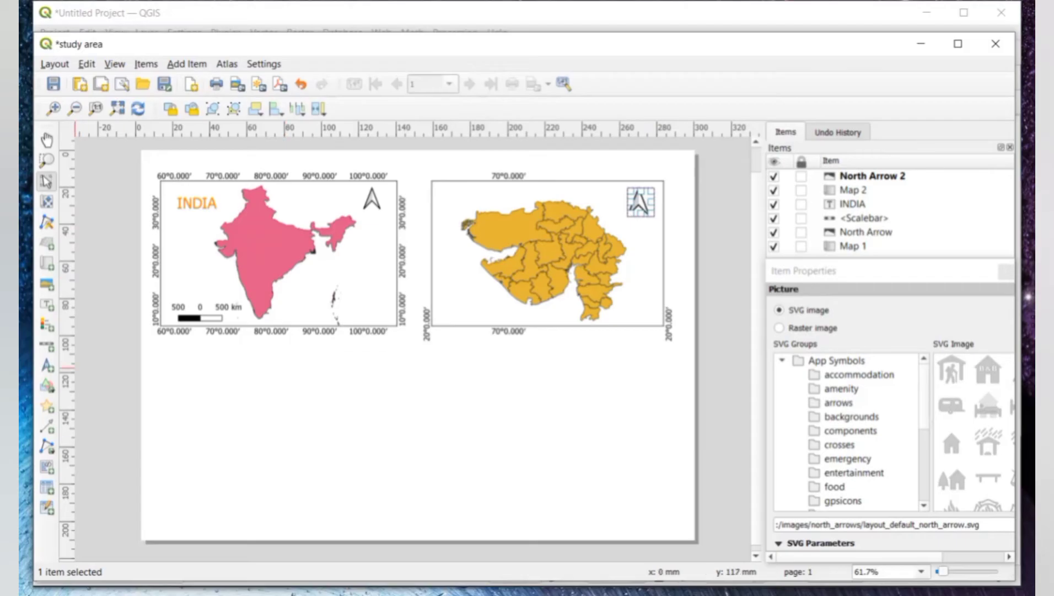
# Add a scale bar in the lower-left corner of the Gujarat map with one left and one right segment
pyautogui.click(47, 345)
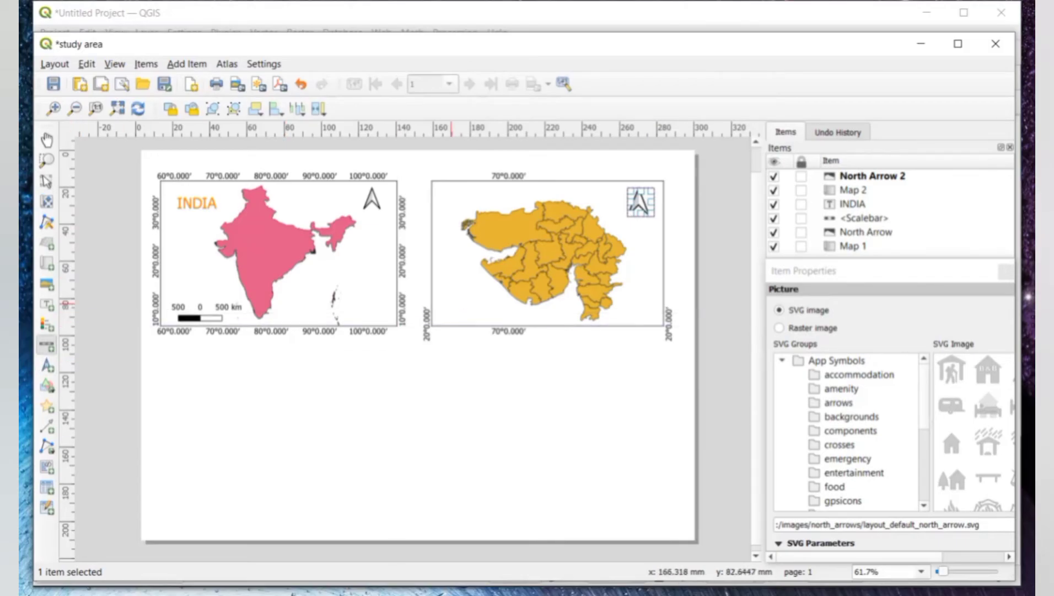
pyautogui.moveTo(442, 300); pyautogui.dragTo(513, 317)
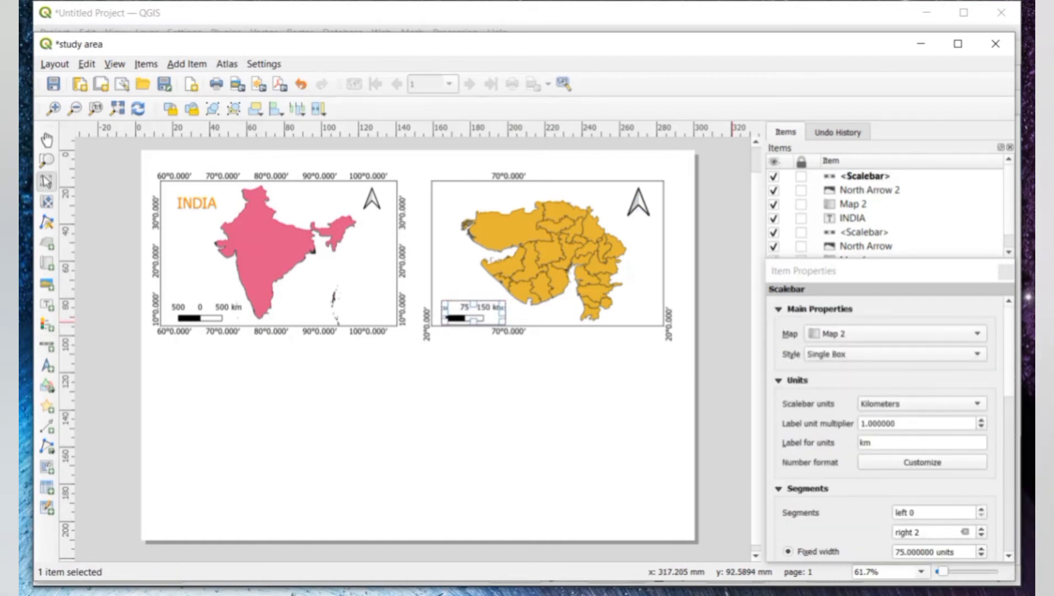
pyautogui.scroll(-5, 888, 430)
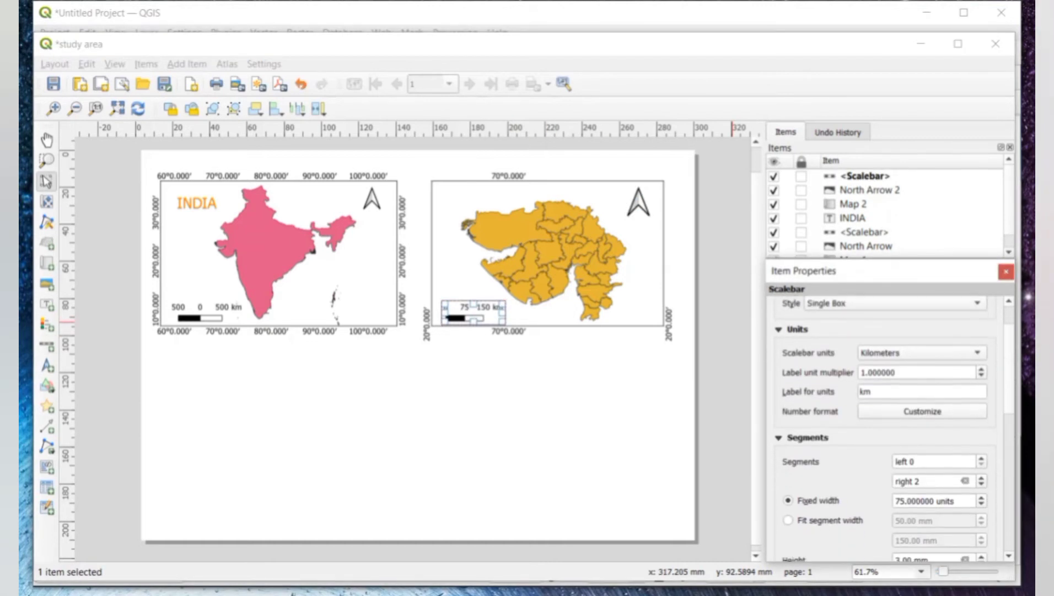
pyautogui.scroll(-1, 888, 430)
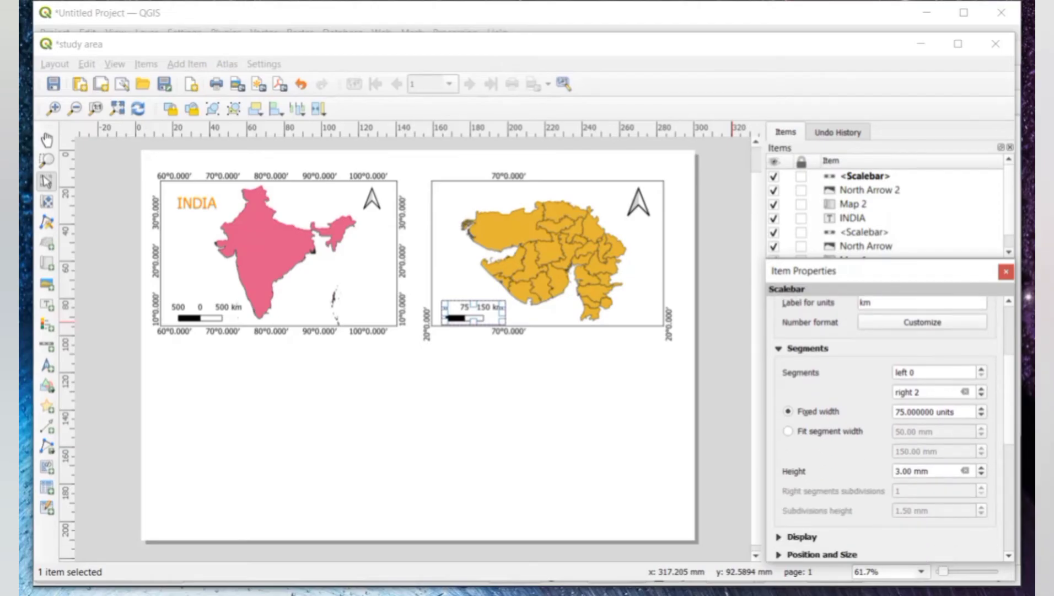
pyautogui.click(981, 368)
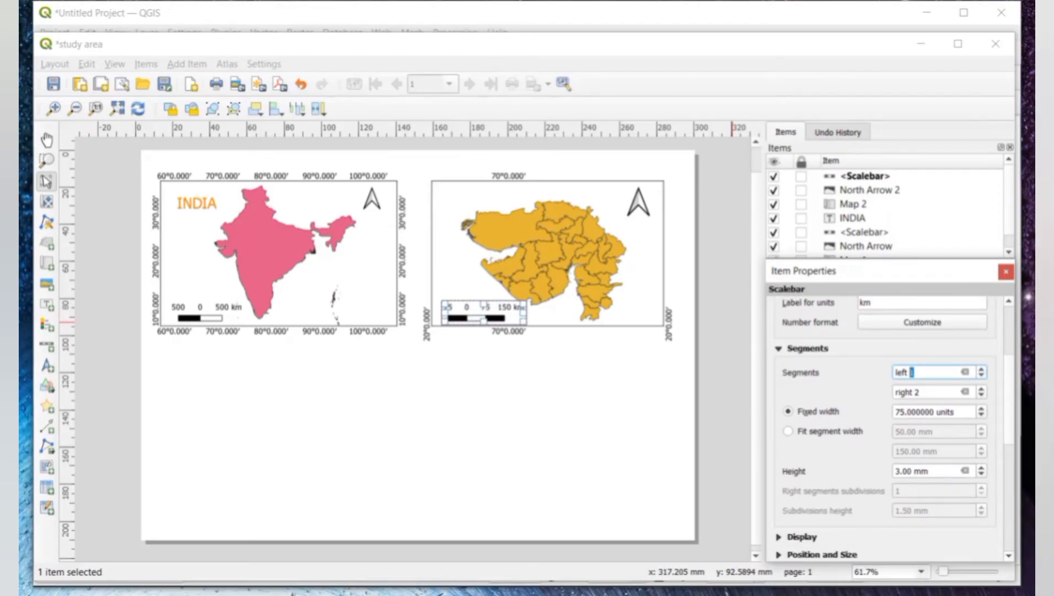
pyautogui.click(981, 395)
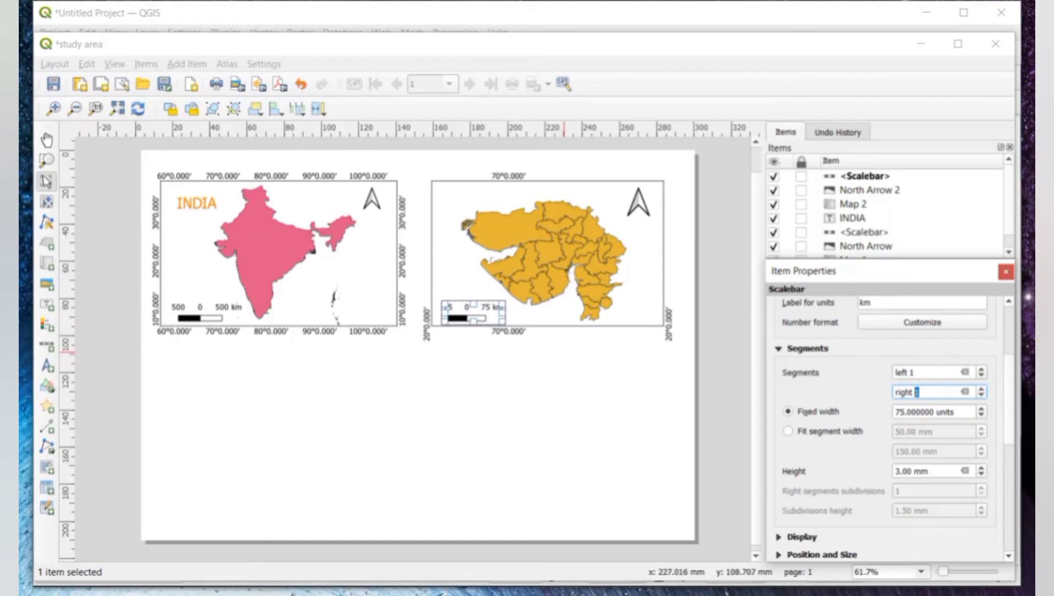
# Lock the layers and the layer styles of Map 2
pyautogui.click(627, 292)
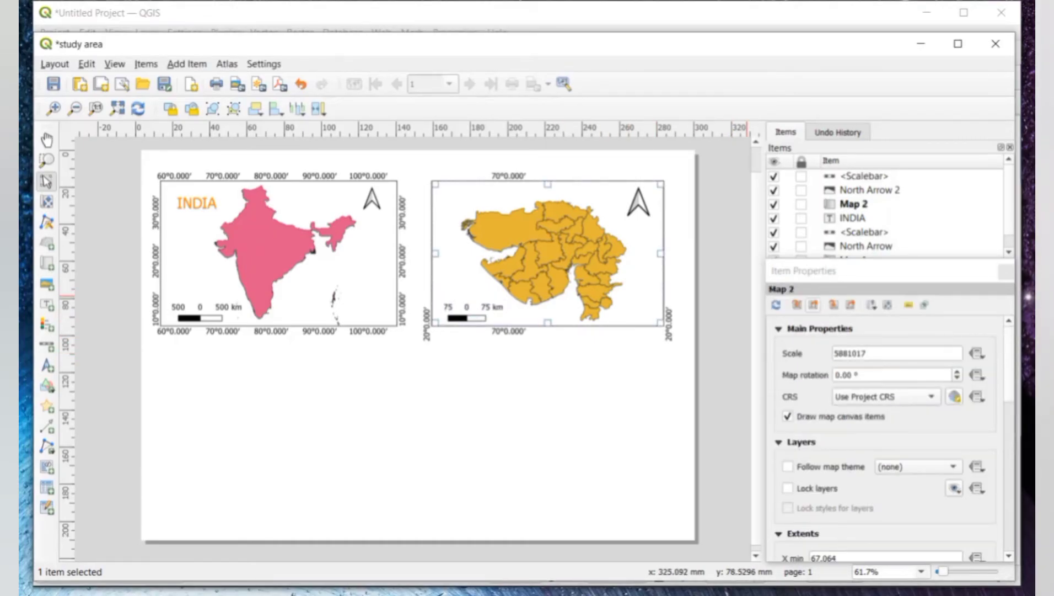
pyautogui.click(787, 488)
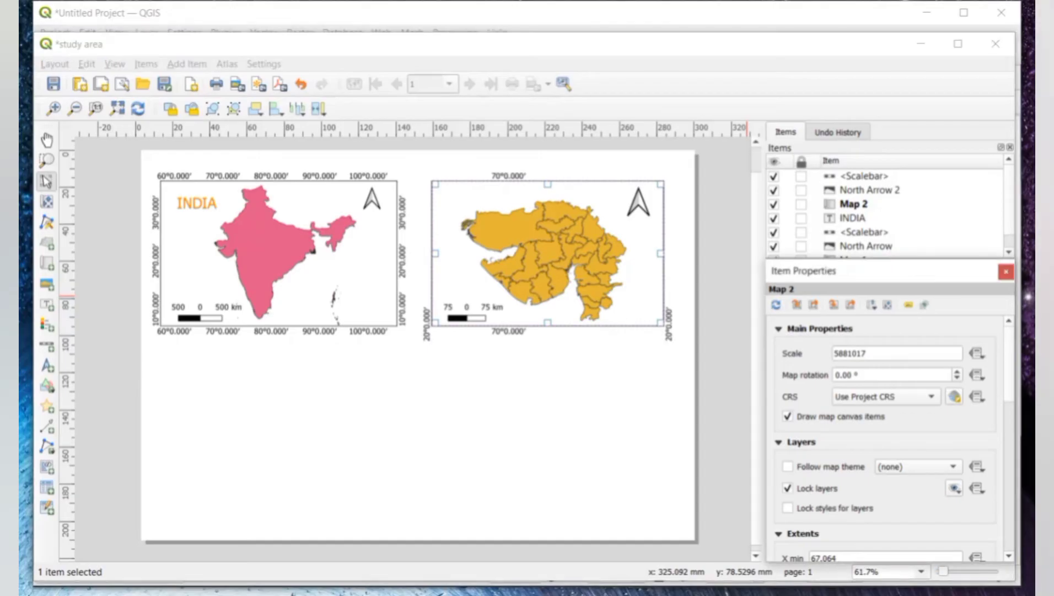
pyautogui.click(787, 507)
pyautogui.click(534, 369)
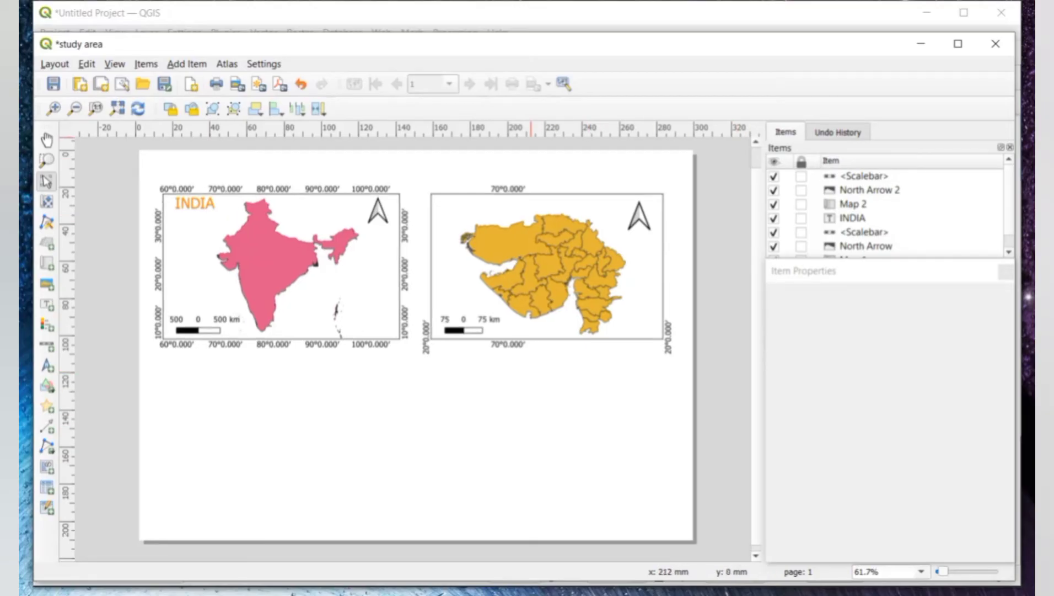
# Switch to the main QGIS window, hide the gujarat layer and show only the surat layer, enlarged and centred in the canvas
pyautogui.hotkey('alt', 'Tab')
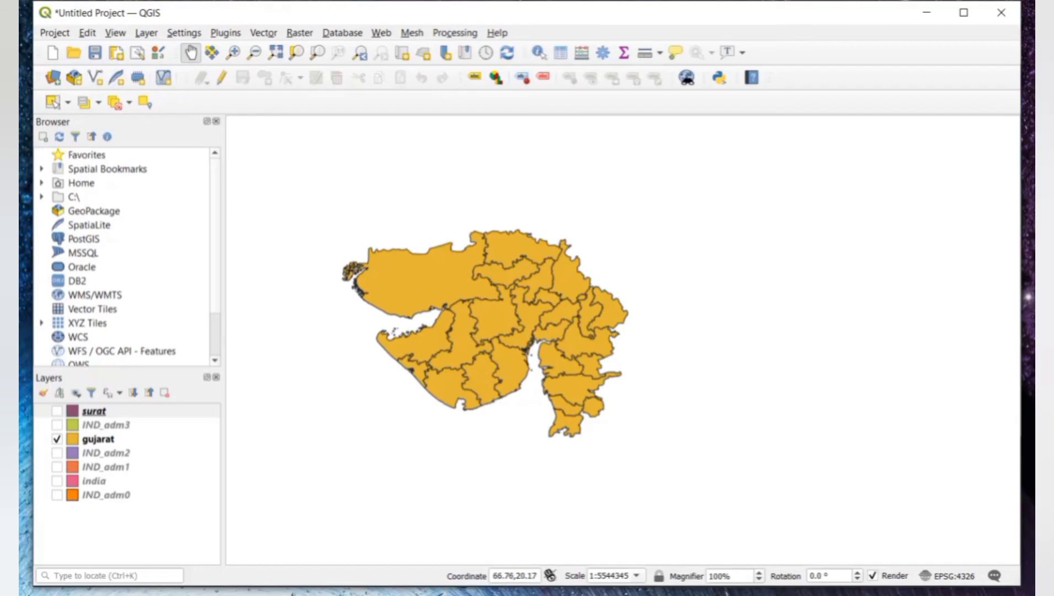
pyautogui.click(94, 411)
pyautogui.click(57, 439)
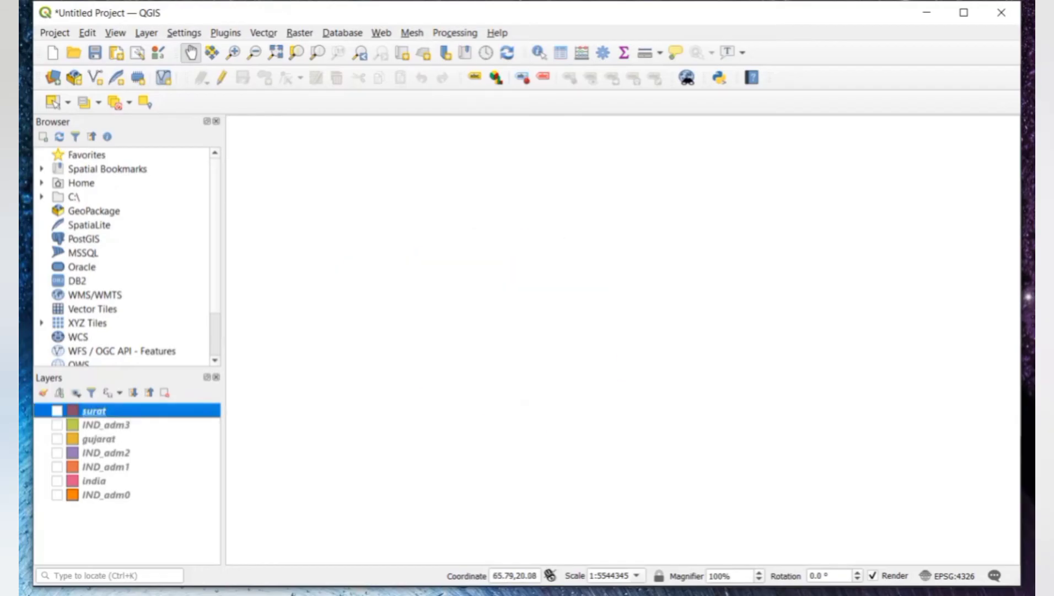
pyautogui.click(57, 410)
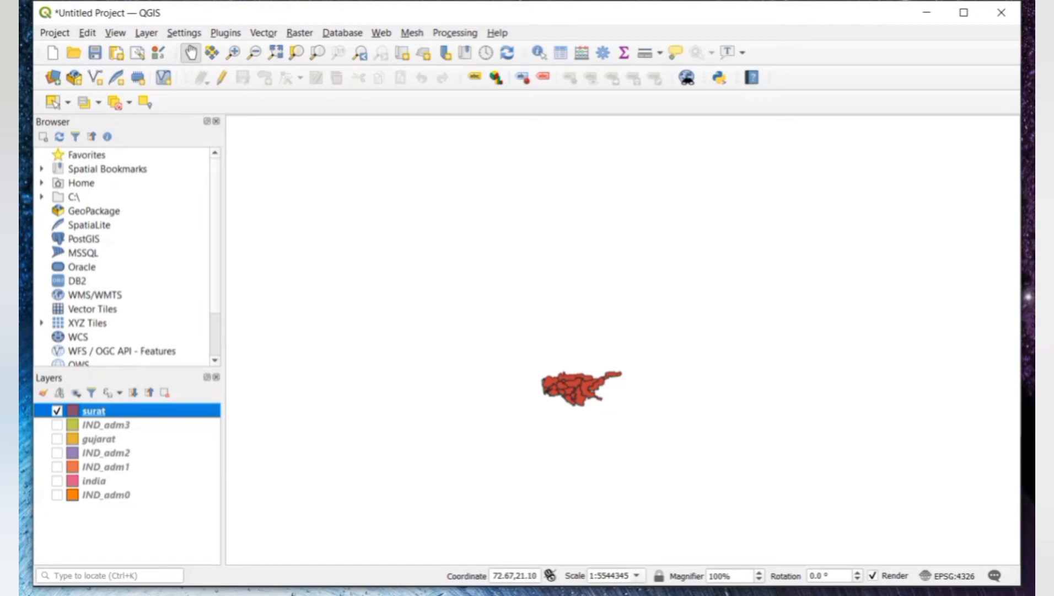
pyautogui.scroll(3, 545, 392)
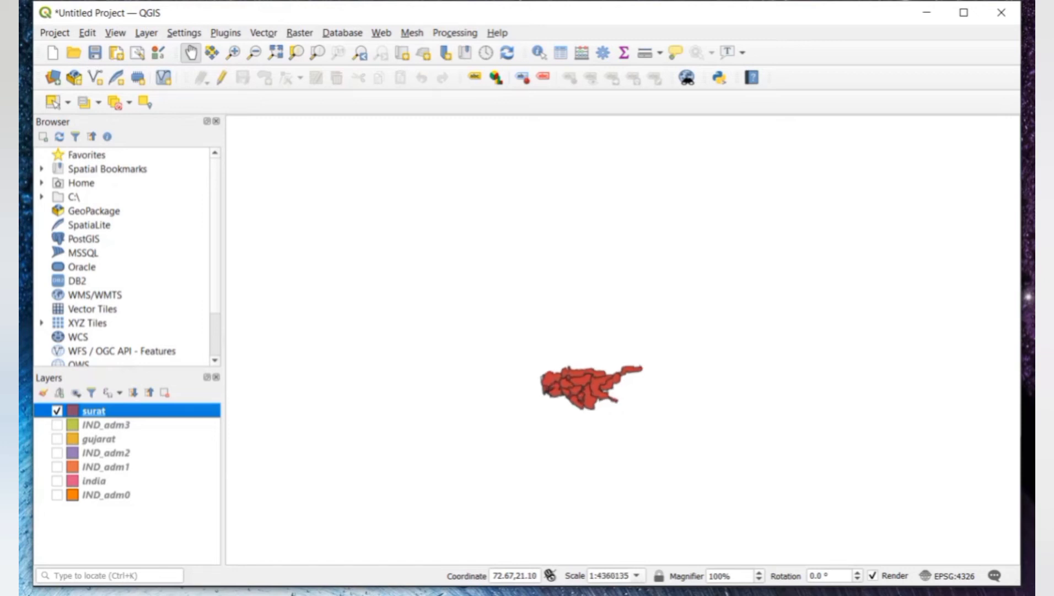
pyautogui.scroll(1, 547, 394)
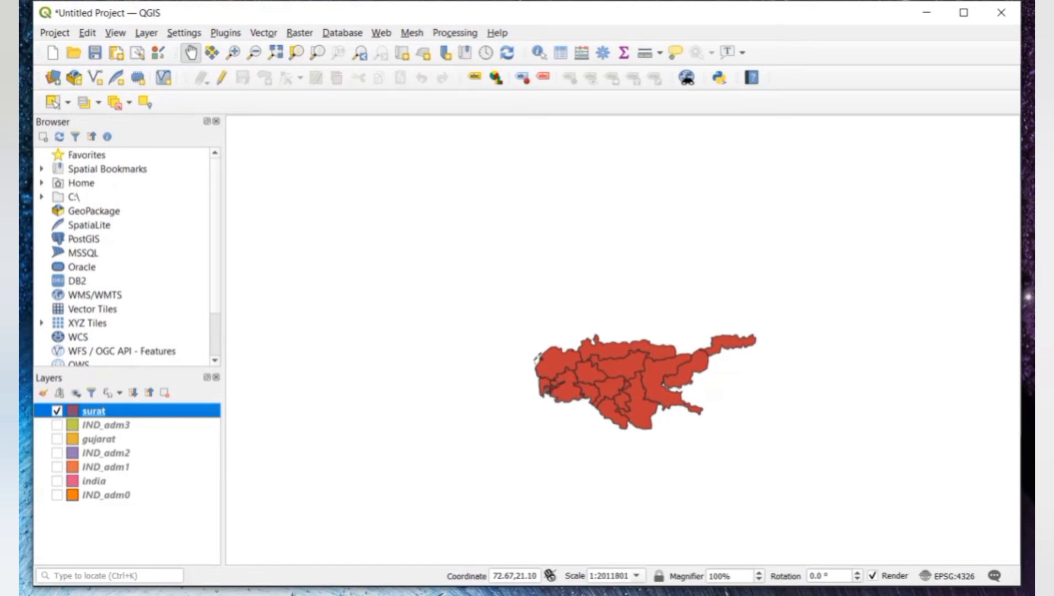
pyautogui.moveTo(632, 371); pyautogui.dragTo(480, 316)
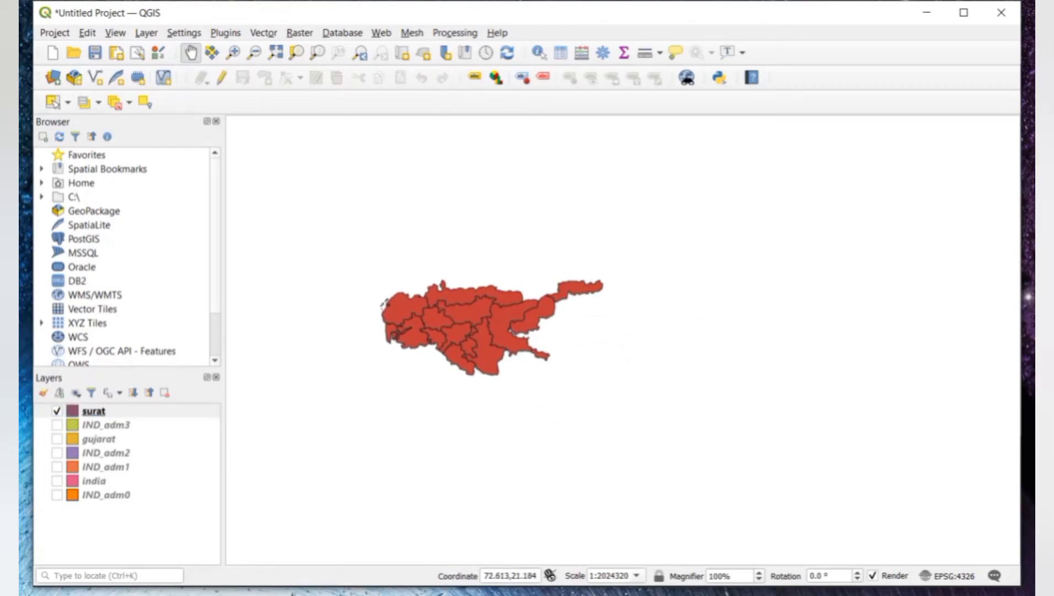
# Return to the study area layout and draw a third map frame centred below the India and Gujarat maps
pyautogui.hotkey('alt', 'Tab')
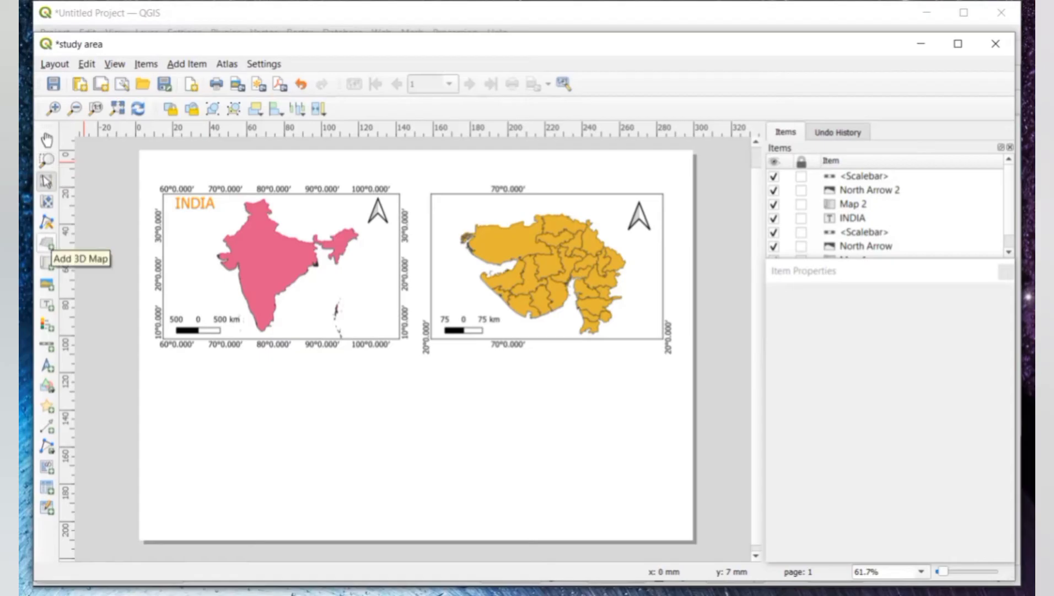
pyautogui.click(47, 263)
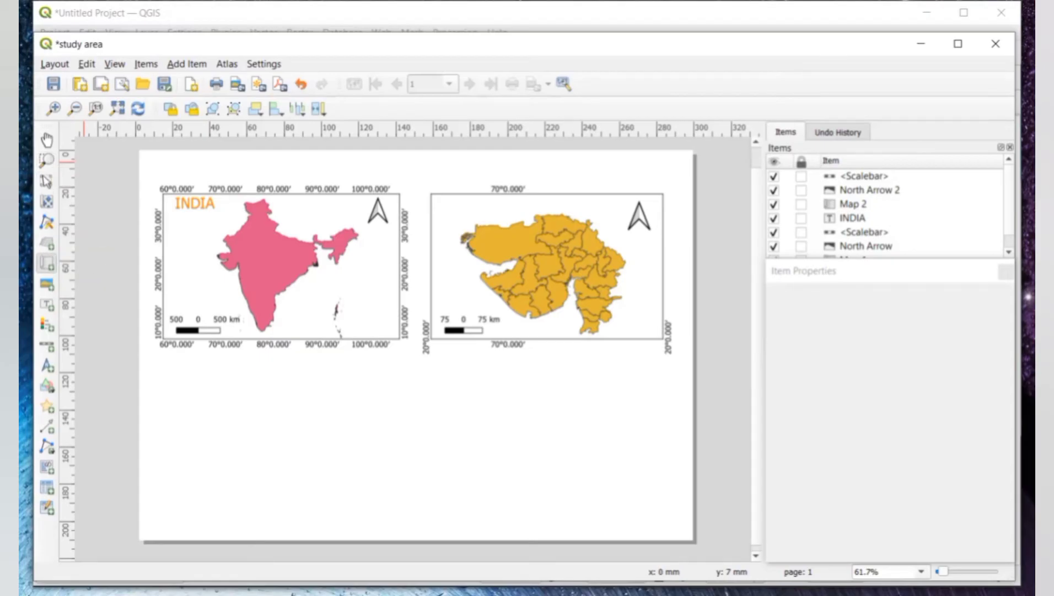
pyautogui.click(292, 364)
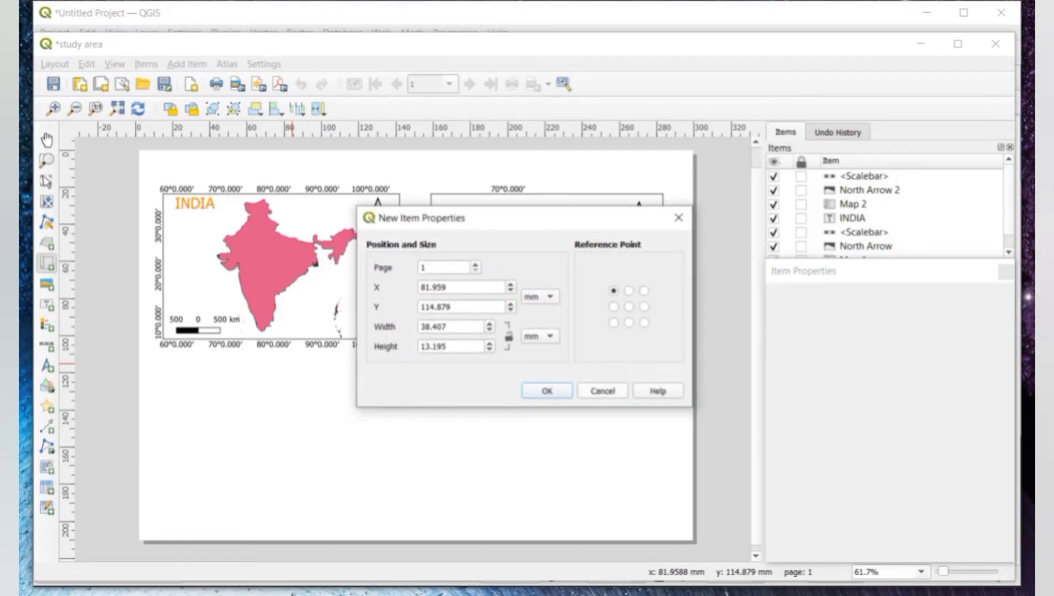
pyautogui.click(603, 391)
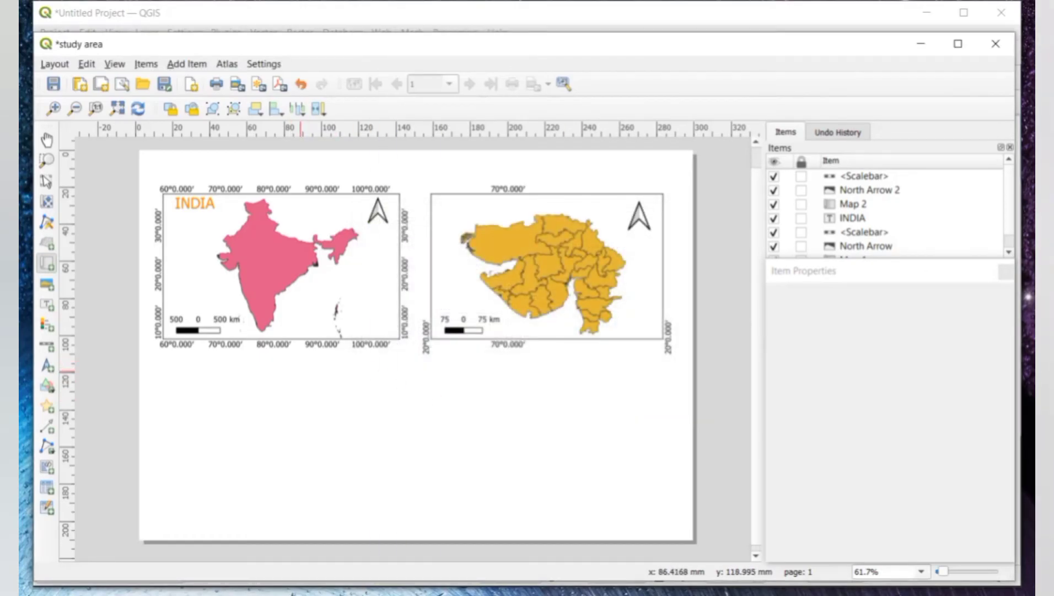
pyautogui.moveTo(301, 371); pyautogui.dragTo(544, 528)
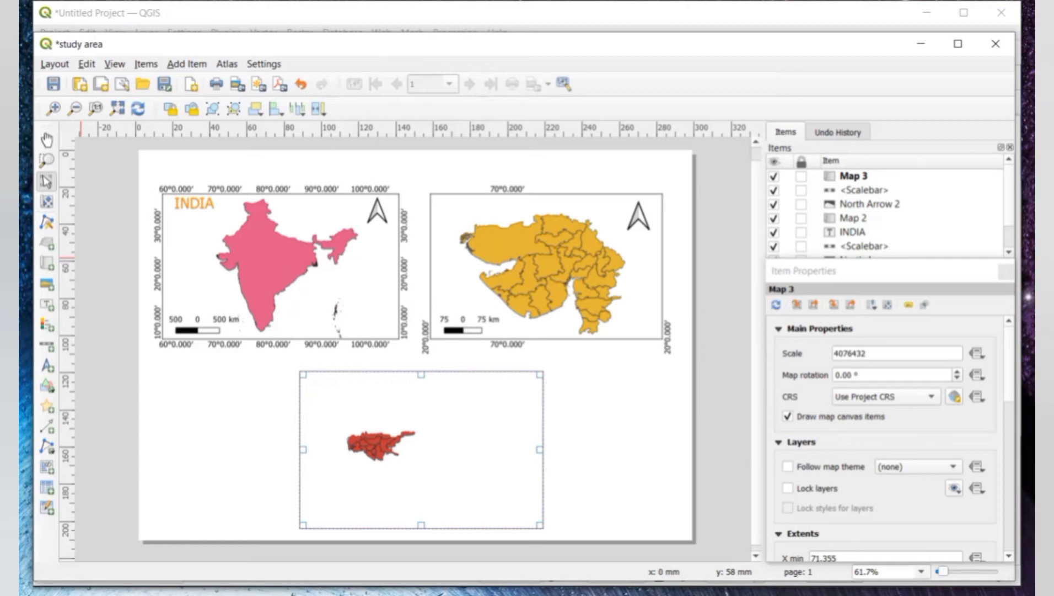
# Enlarge the Surat content of Map 3 to a scale of about 1:1,200,000 and centre it within the frame
pyautogui.click(47, 202)
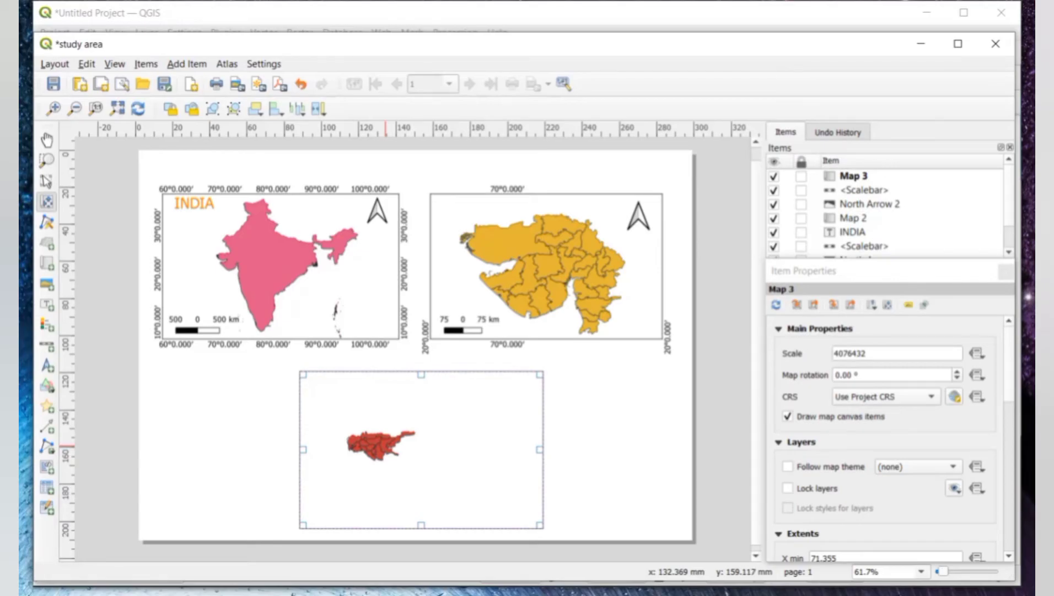
pyautogui.scroll(5, 386, 445)
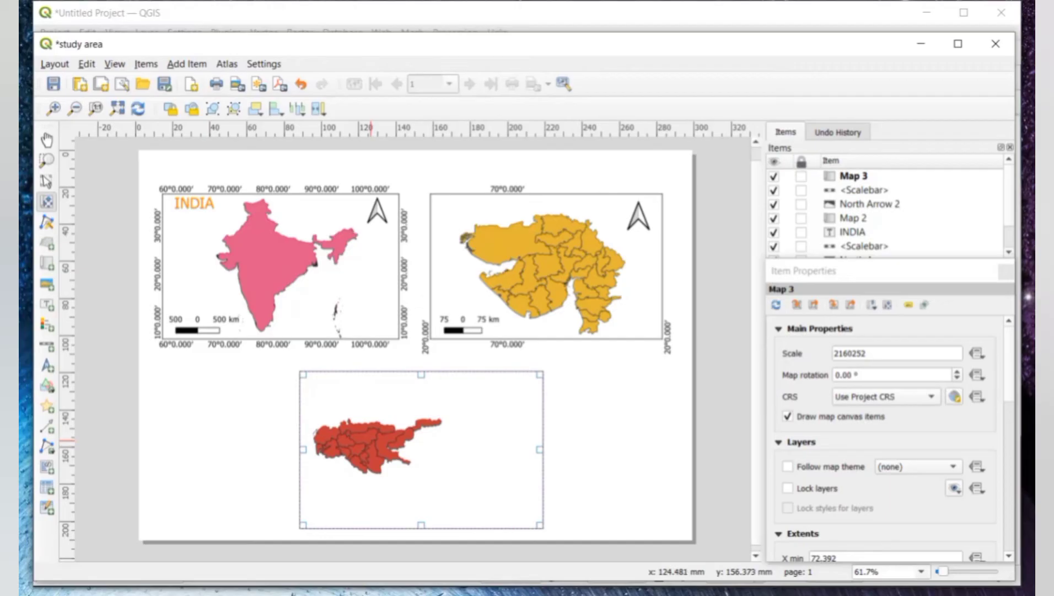
pyautogui.moveTo(375, 445); pyautogui.dragTo(424, 441)
pyautogui.scroll(3, 424, 443)
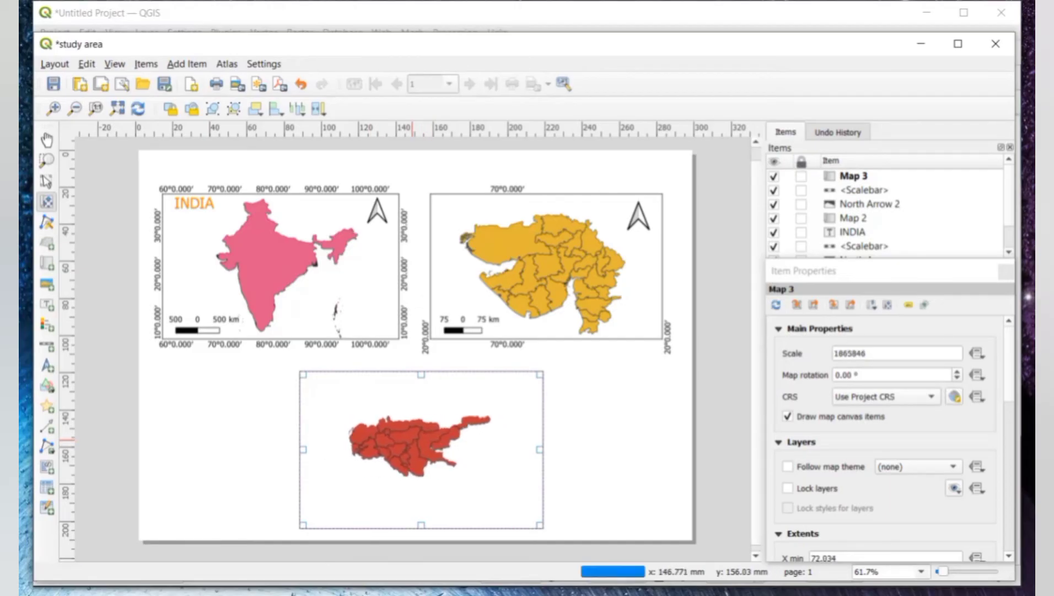
pyautogui.scroll(2, 413, 442)
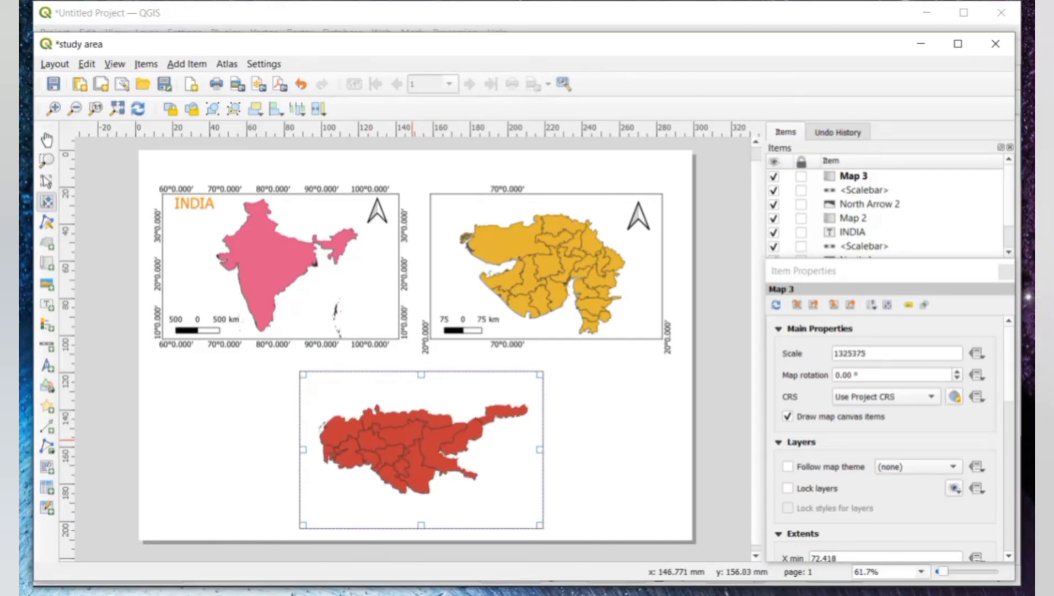
pyautogui.scroll(1, 417, 446)
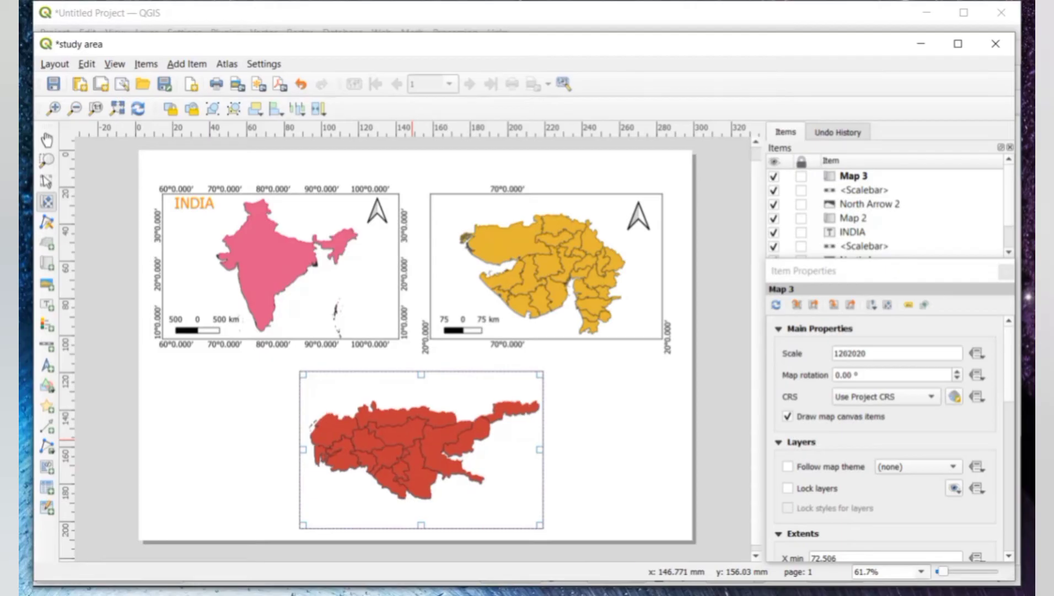
pyautogui.moveTo(438, 435); pyautogui.dragTo(438, 443)
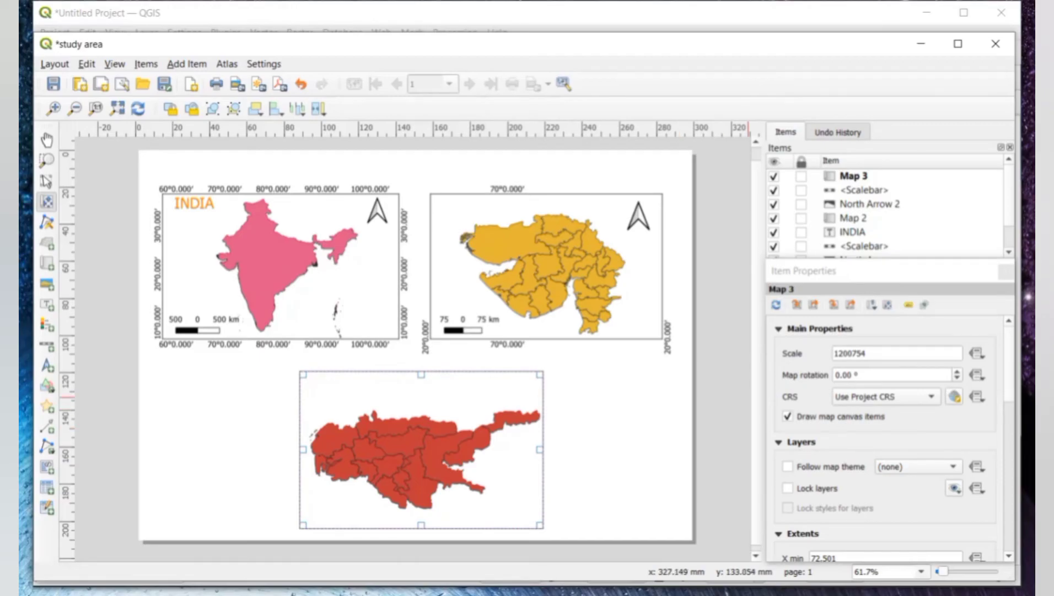
# Add a new grid to Map 3 and open the grid's properties for modification
pyautogui.scroll(-6, 885, 438)
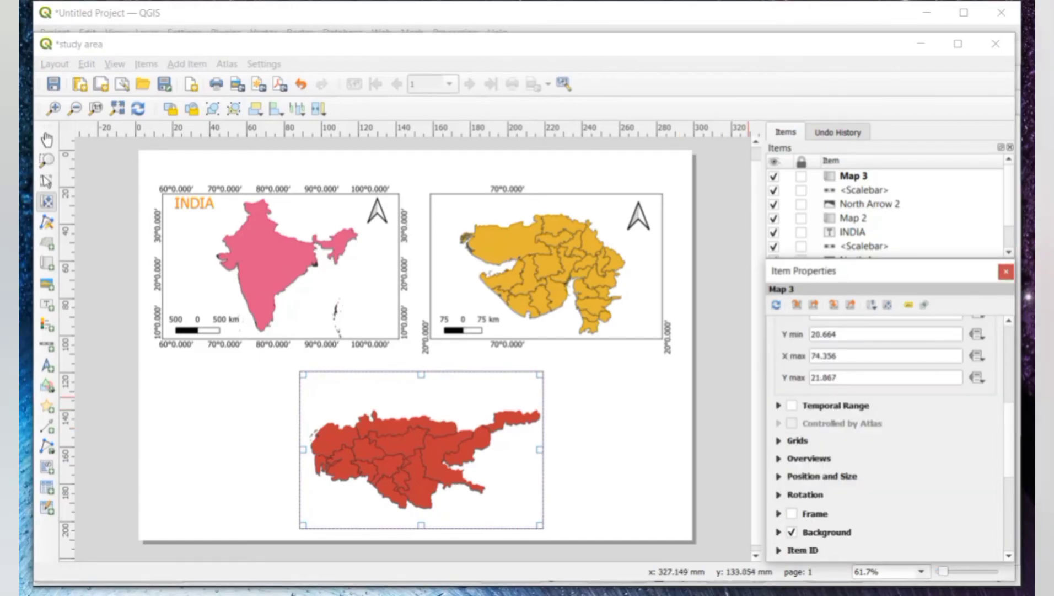
pyautogui.click(797, 440)
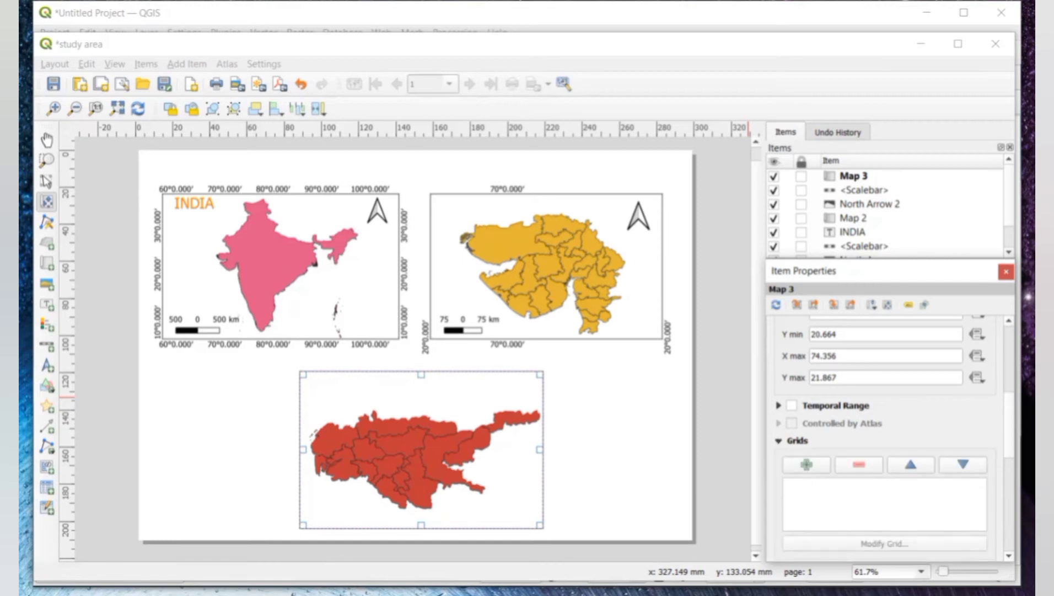
pyautogui.scroll(-3, 888, 435)
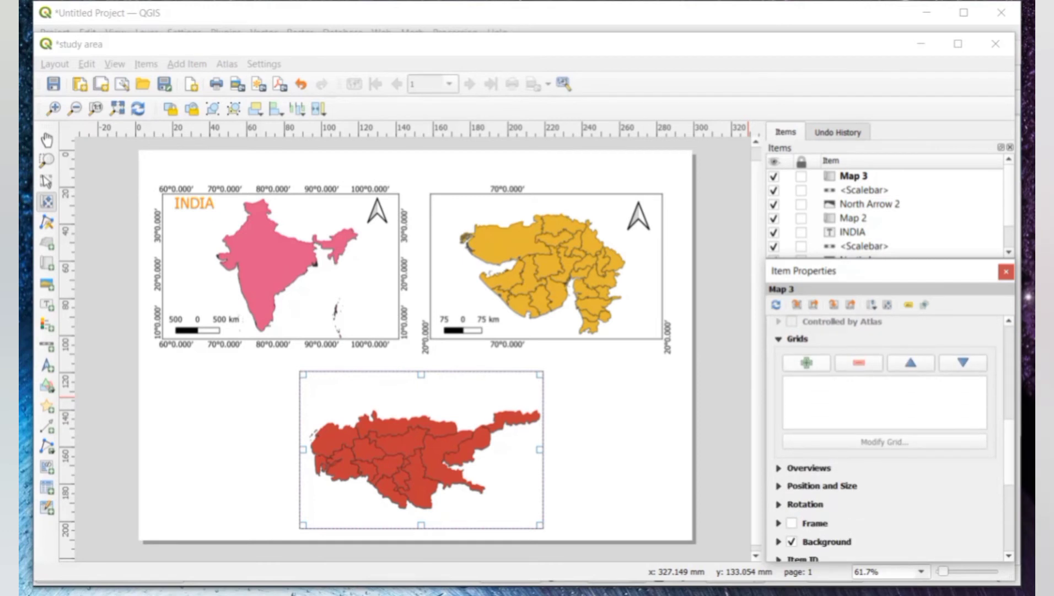
pyautogui.click(806, 362)
pyautogui.click(884, 383)
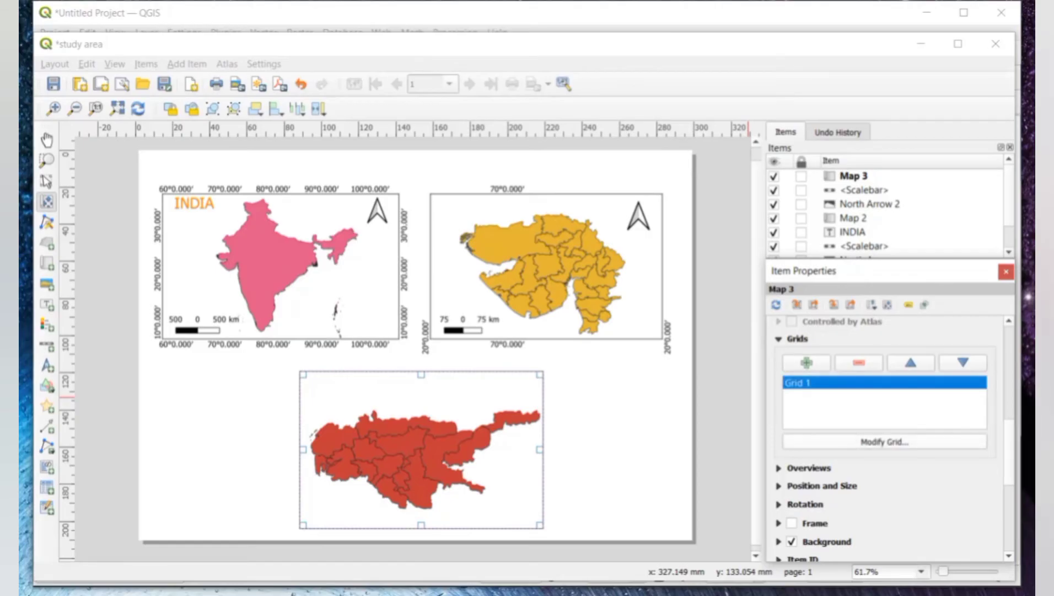
pyautogui.click(884, 441)
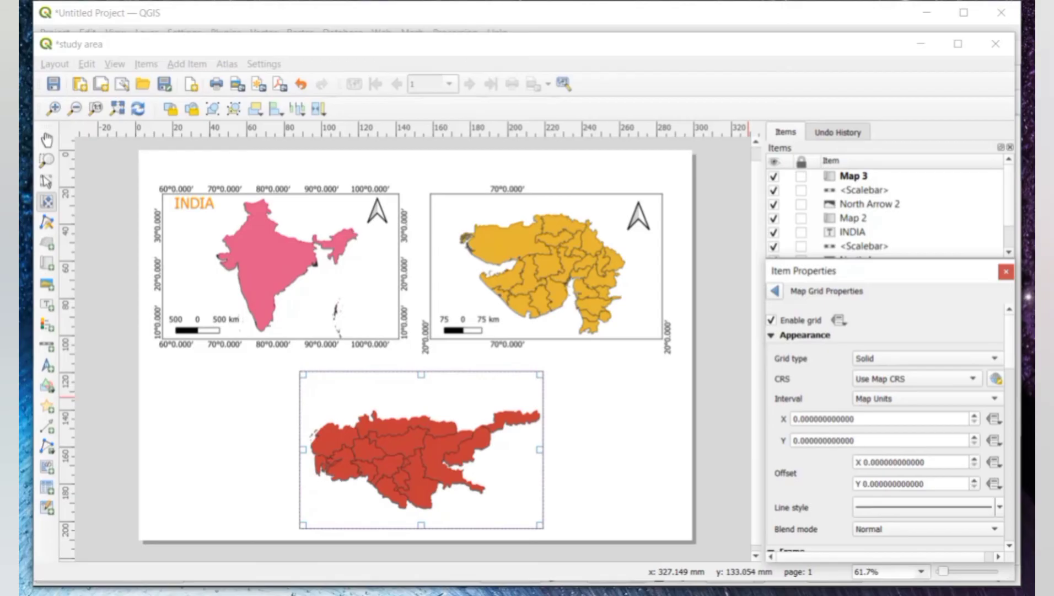
# Set the Map 3 grid interval to 10 map units in both X and Y
pyautogui.click(793, 419)
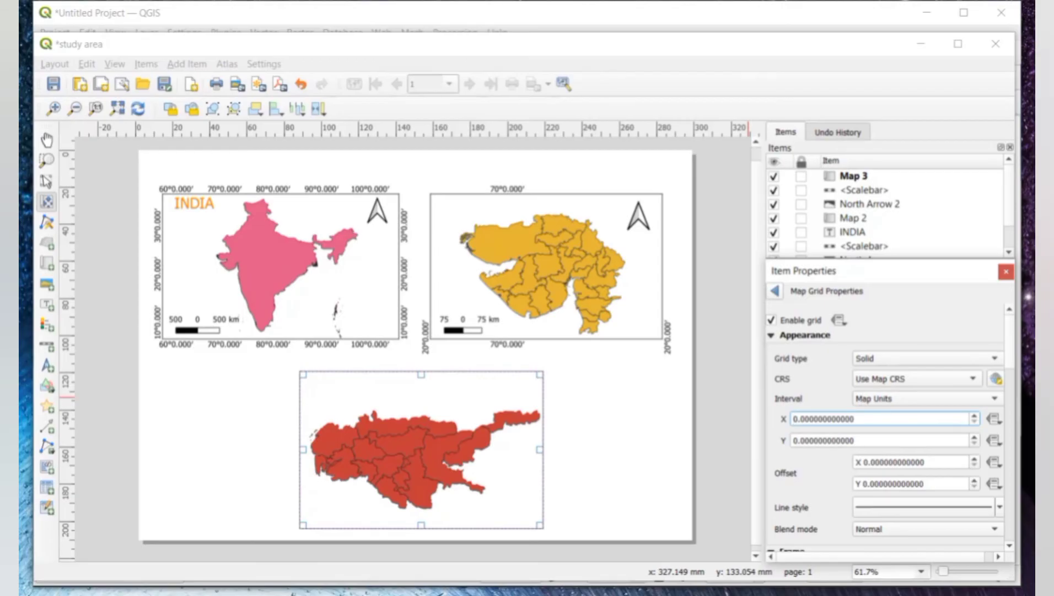
pyautogui.write('1')
pyautogui.click(793, 440)
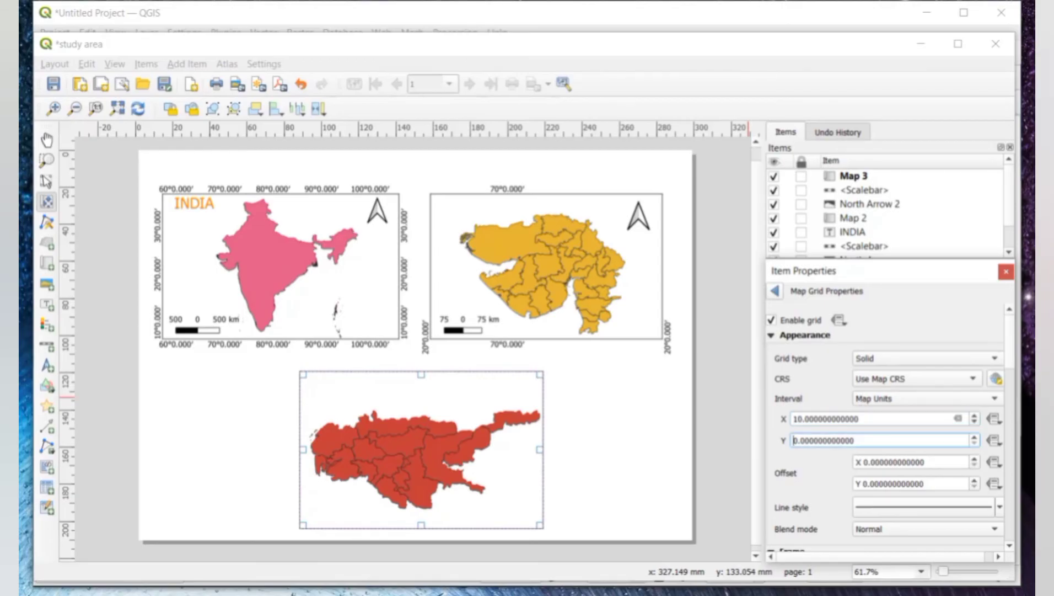
pyautogui.write('1')
pyautogui.press('Return')
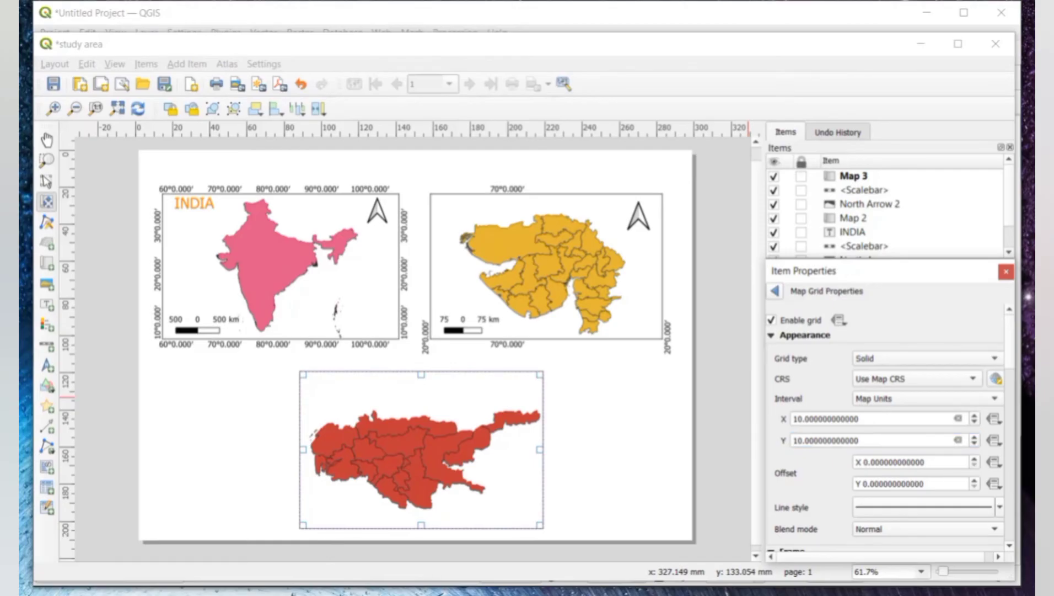
# Make the Map 3 grid's line style fully transparent
pyautogui.scroll(-5, 889, 428)
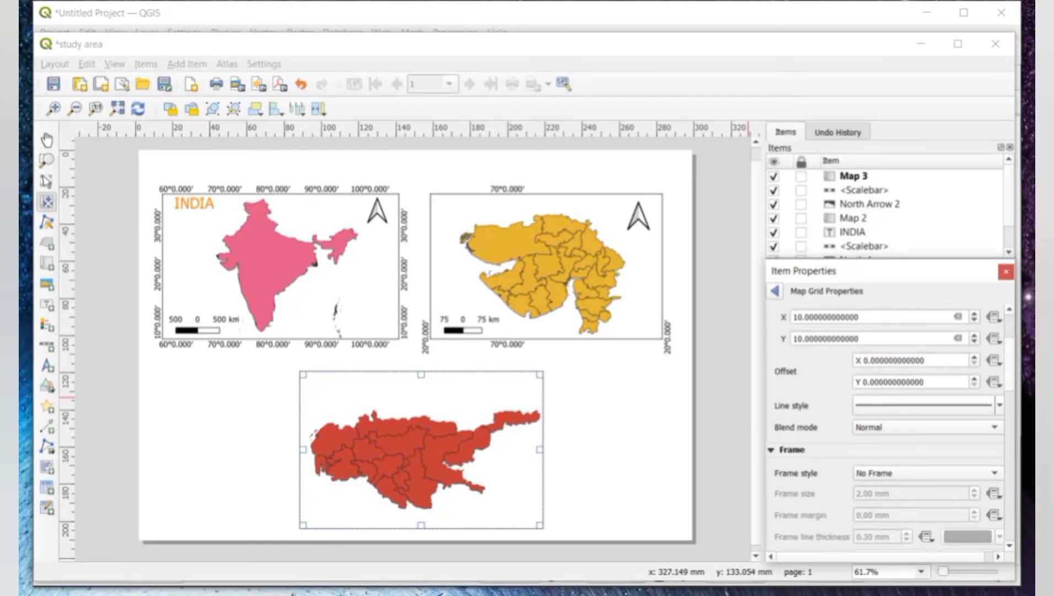
pyautogui.click(999, 405)
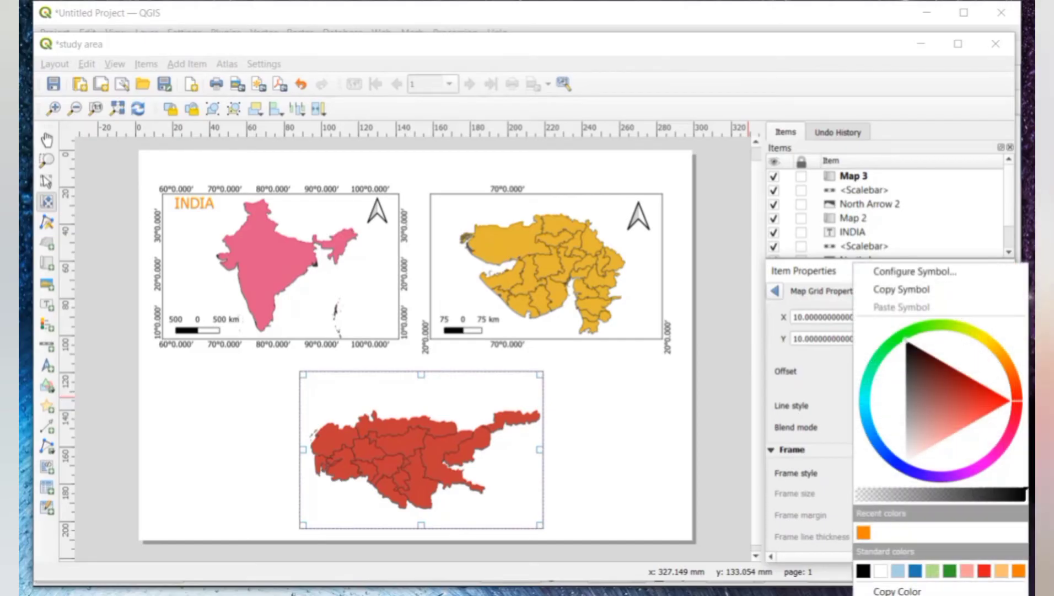
pyautogui.moveTo(1026, 489); pyautogui.dragTo(855, 489)
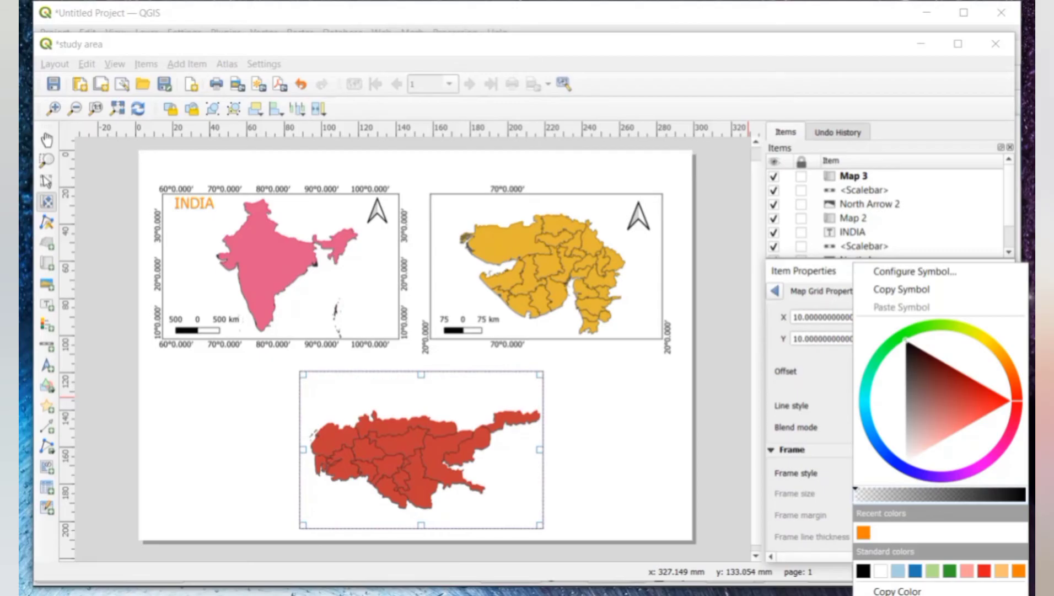
pyautogui.press('Escape')
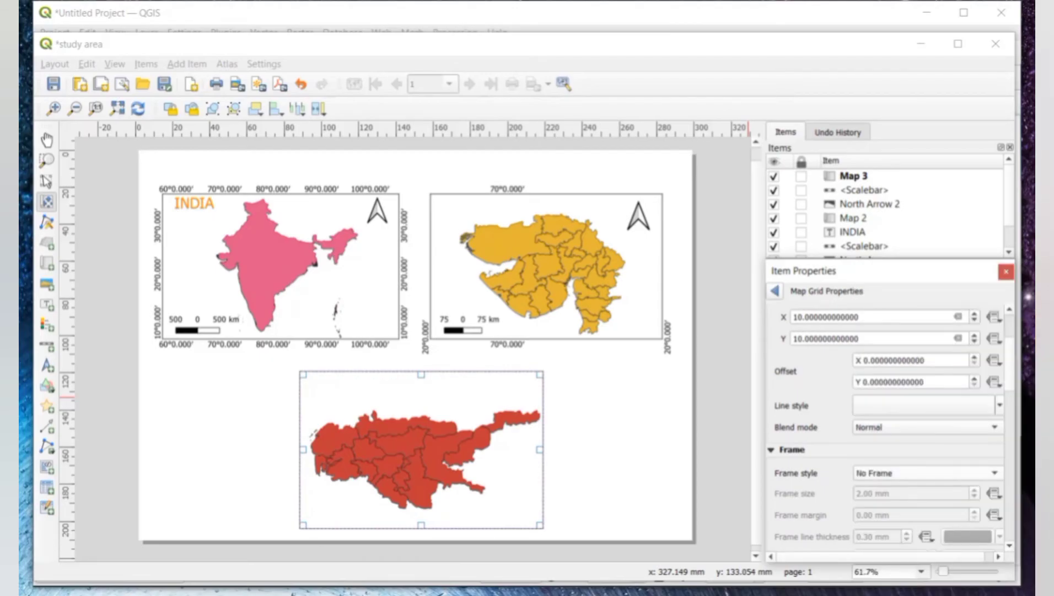
# Set the Map 3 grid's frame style to Line Border (Nautical)
pyautogui.click(927, 473)
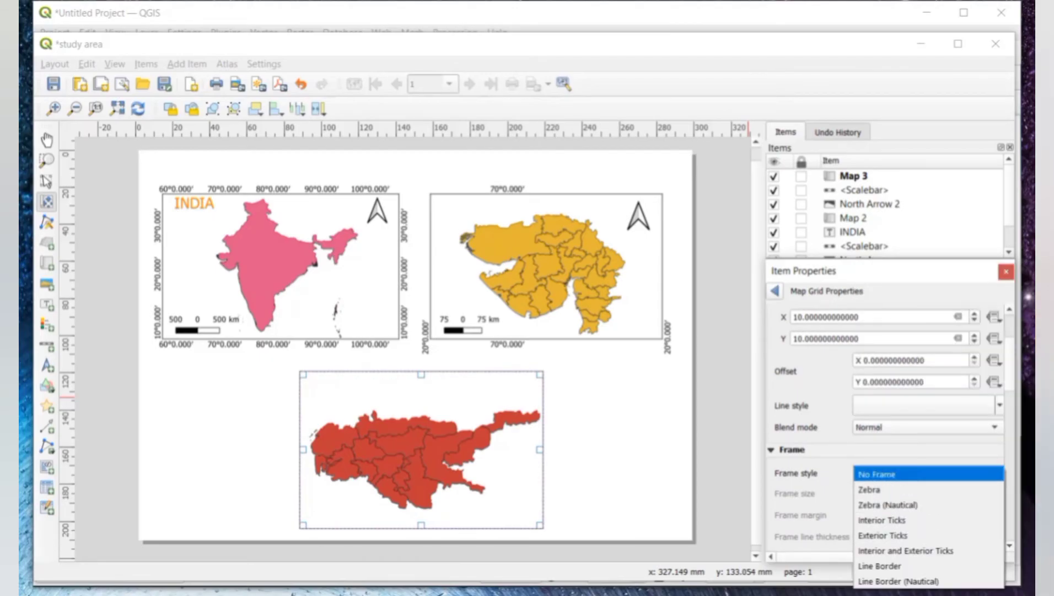
pyautogui.press('Escape')
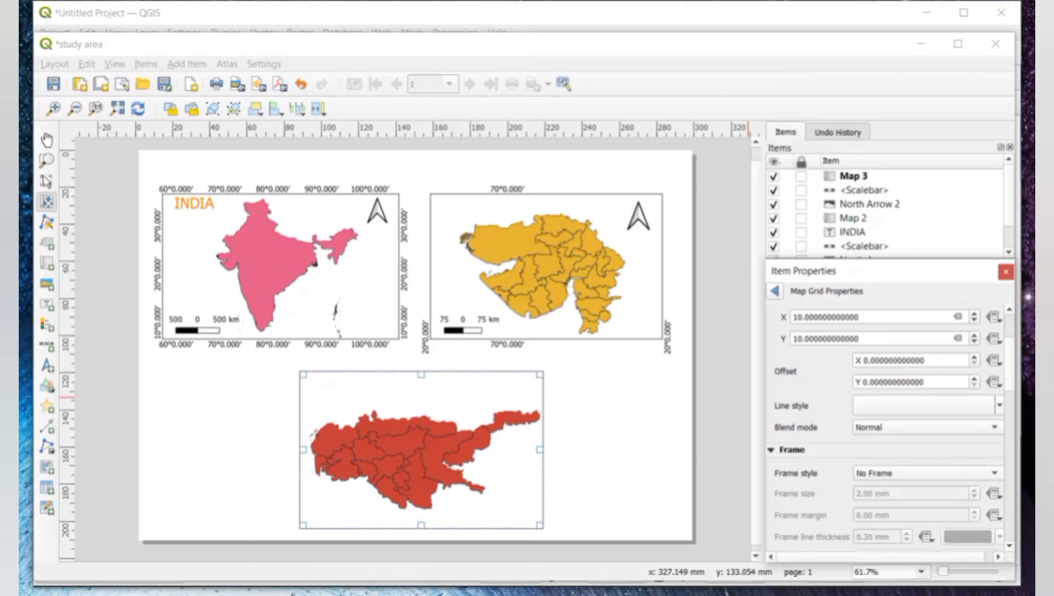
pyautogui.scroll(-4, 888, 427)
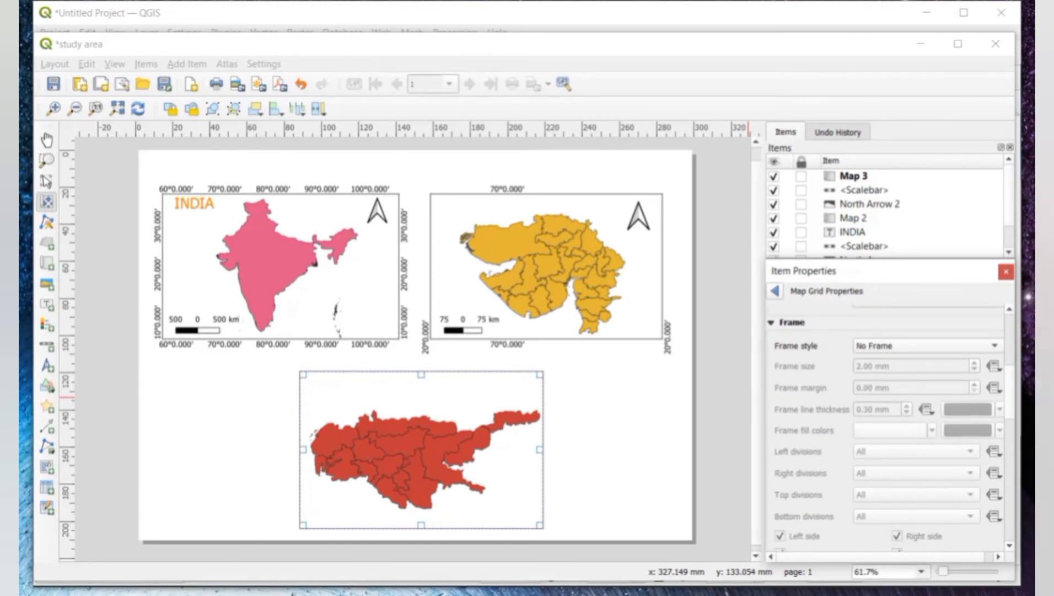
pyautogui.click(926, 345)
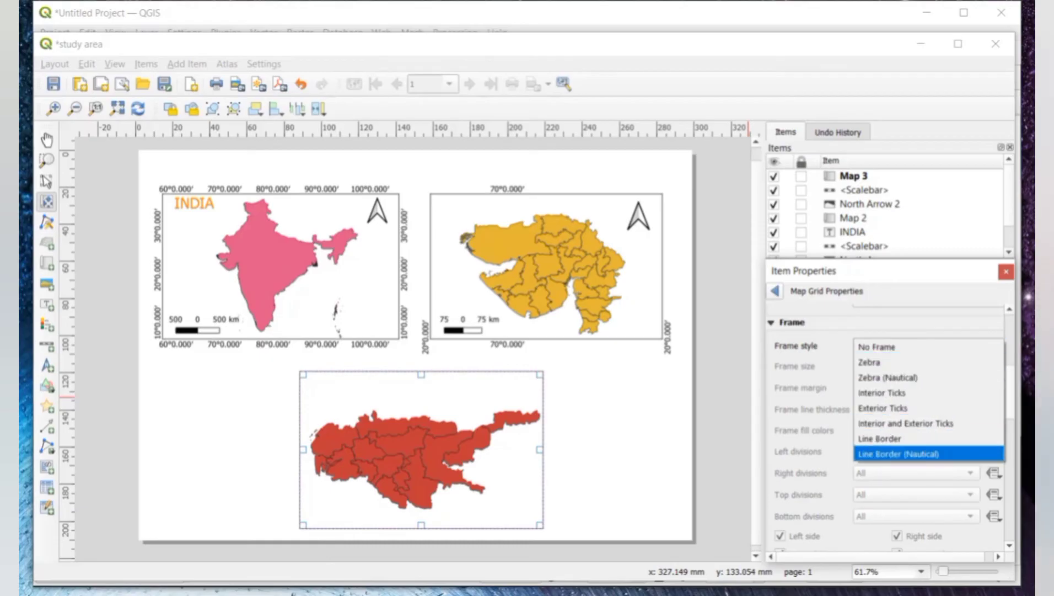
pyautogui.press('Return')
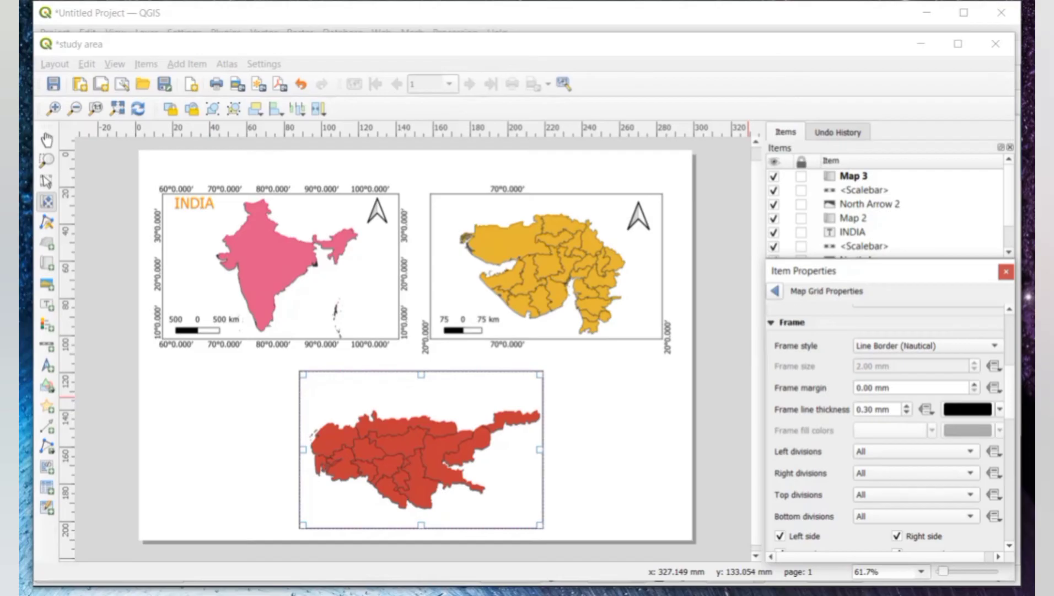
# Enable coordinate drawing for the Map 3 grid and set the format to Degree, Minute
pyautogui.scroll(-5, 888, 430)
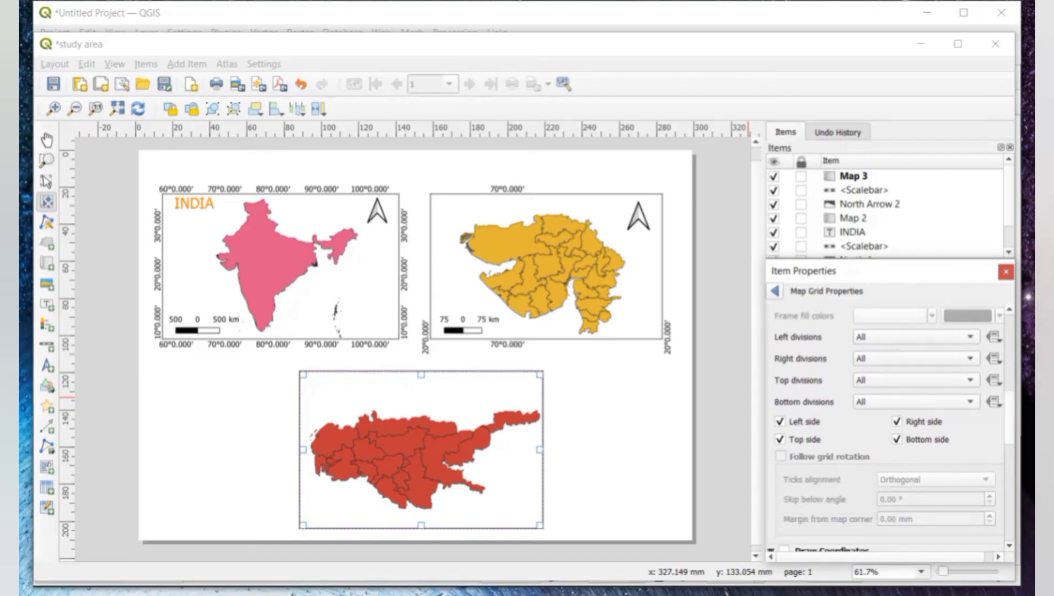
pyautogui.scroll(-4, 887, 430)
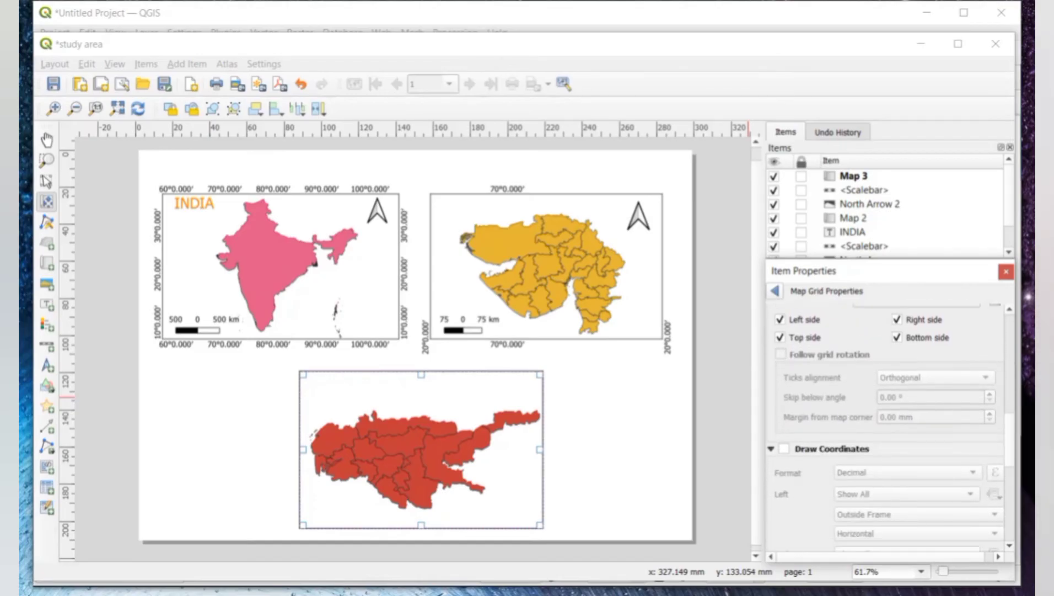
pyautogui.scroll(-1, 888, 430)
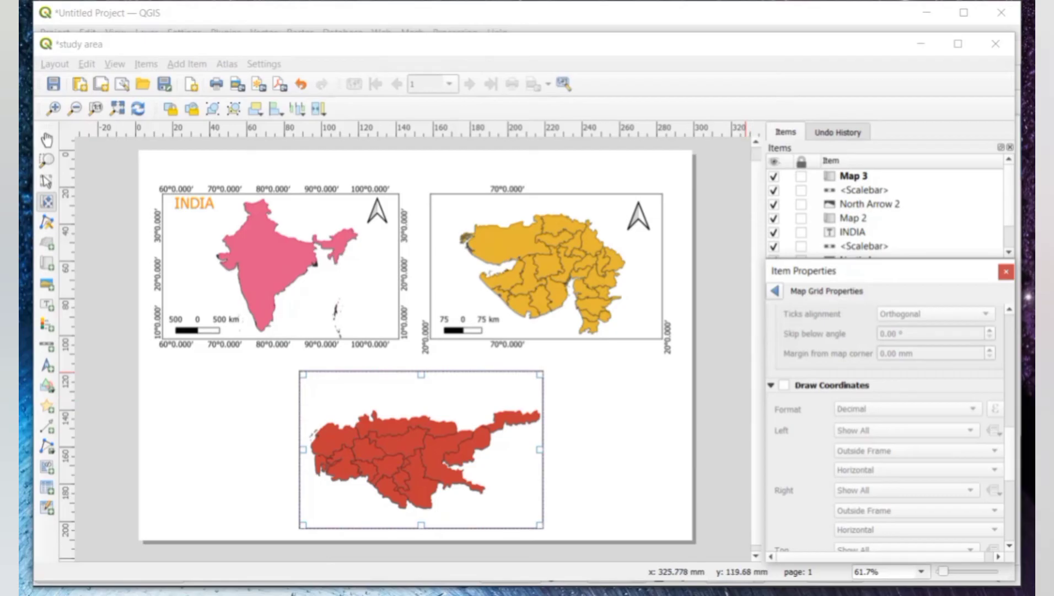
pyautogui.click(783, 385)
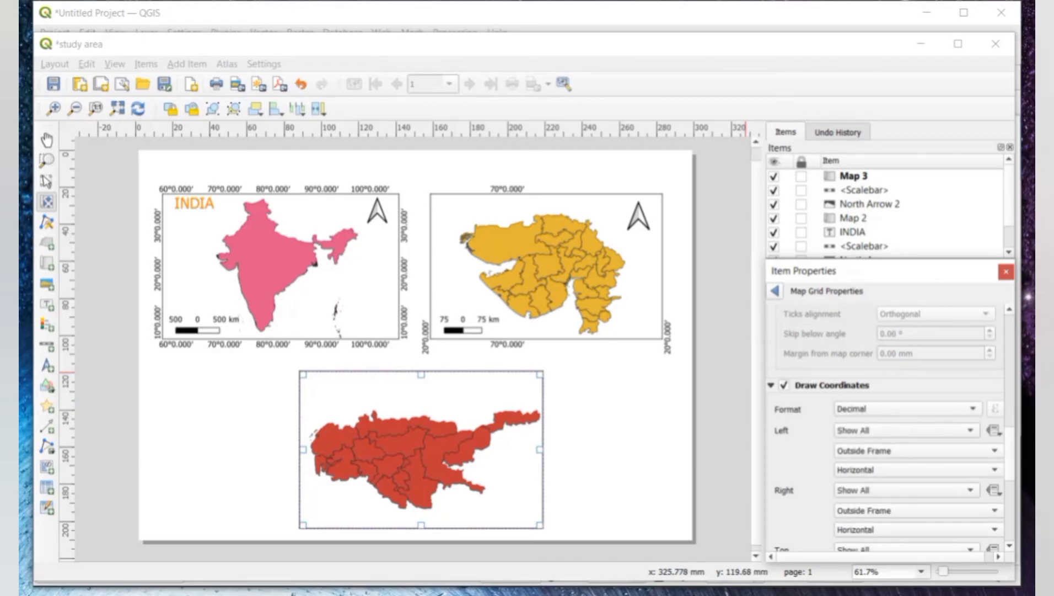
pyautogui.scroll(-2, 887, 430)
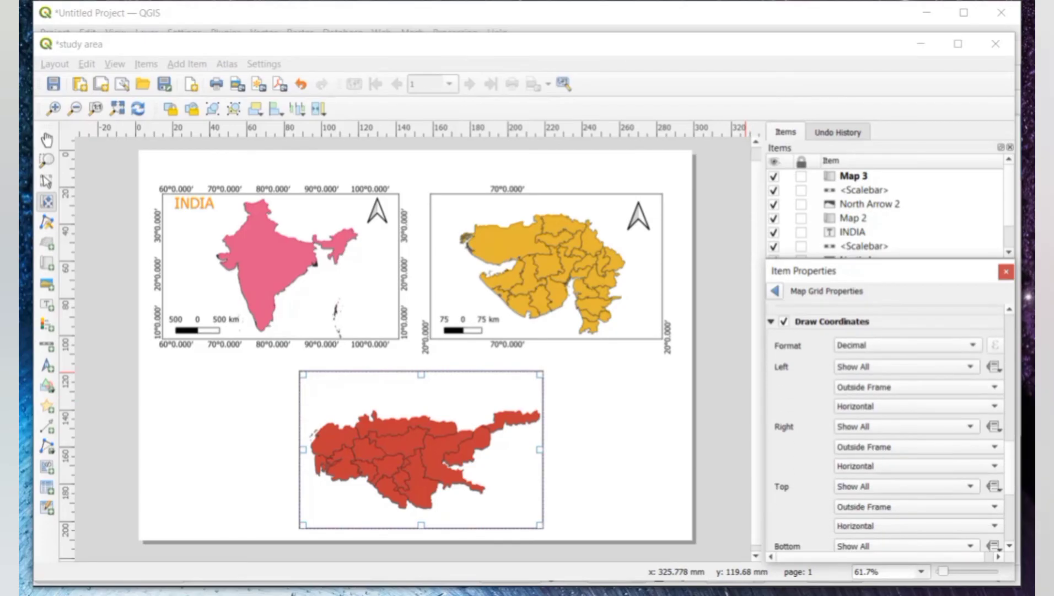
pyautogui.click(907, 345)
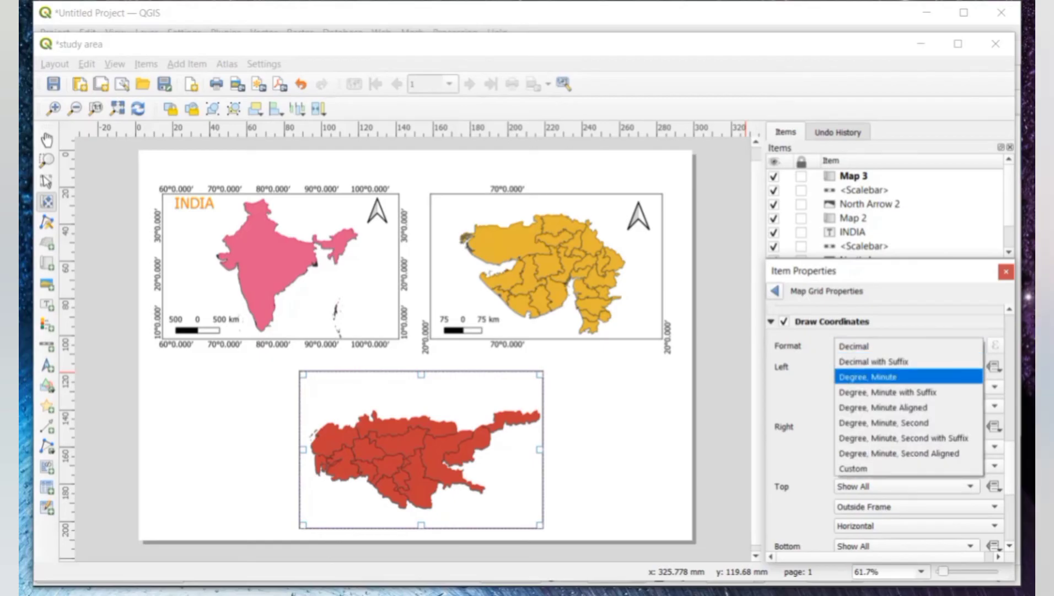
pyautogui.press('Return')
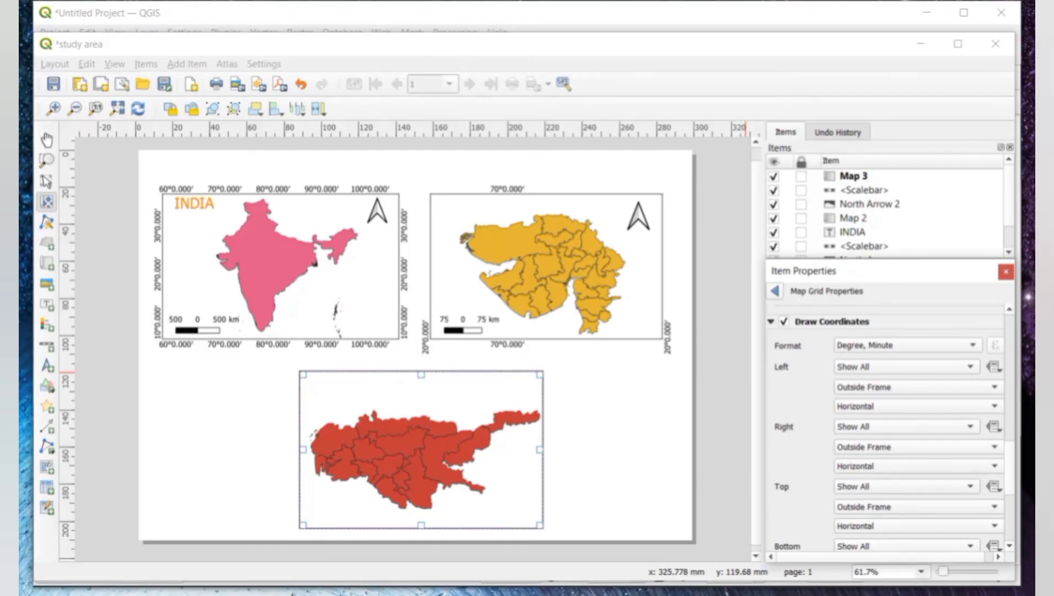
pyautogui.scroll(-5, 887, 424)
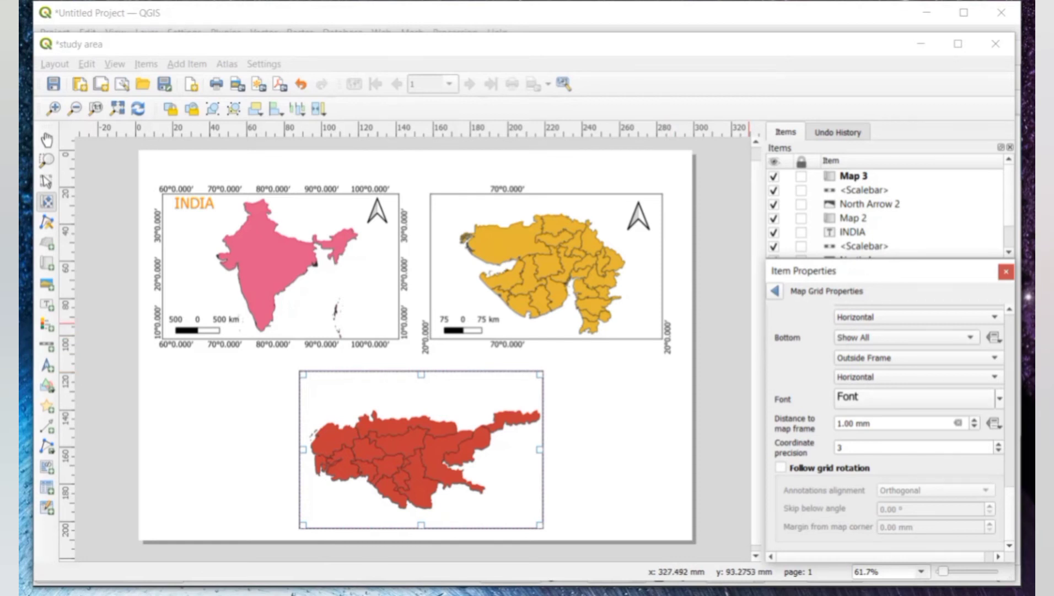
pyautogui.scroll(4, 888, 425)
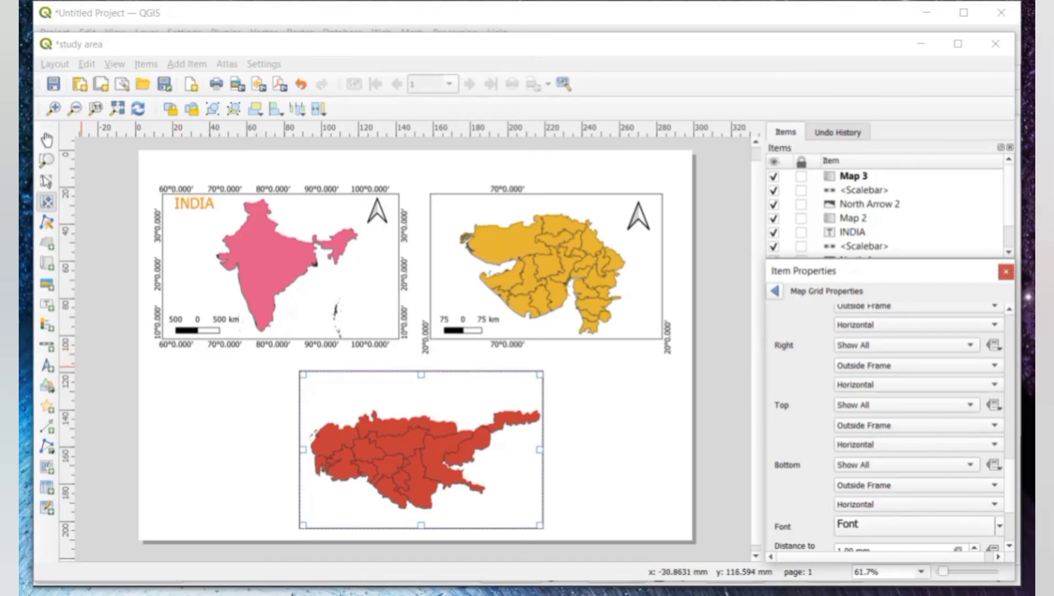
# Place a north arrow in the upper-right corner of the Surat map and a scale bar in its lower-left corner
pyautogui.click(46, 364)
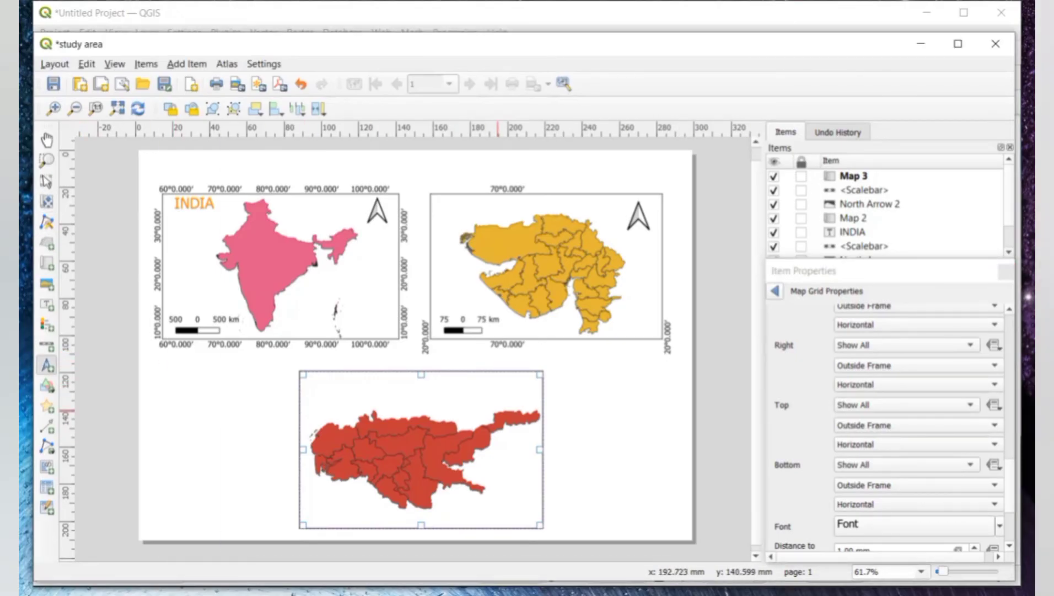
pyautogui.moveTo(498, 376); pyautogui.dragTo(521, 395)
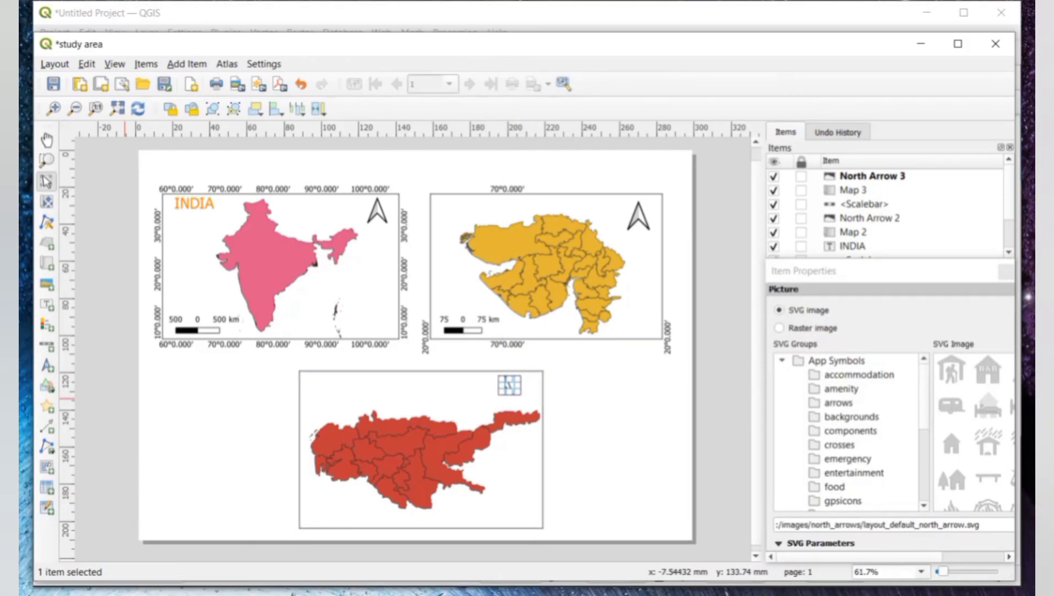
pyautogui.click(47, 345)
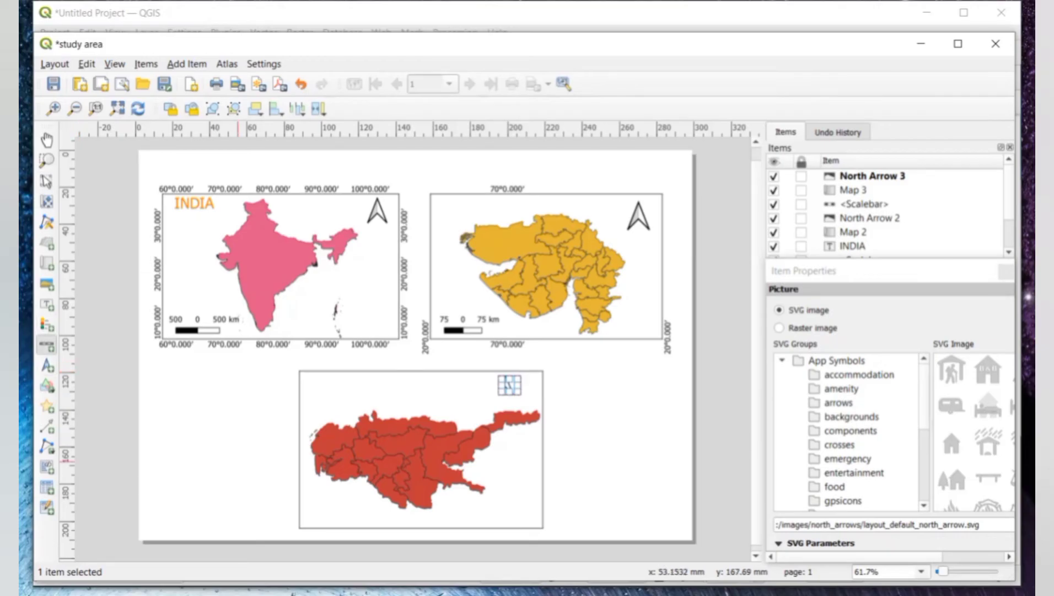
pyautogui.moveTo(309, 498); pyautogui.dragTo(374, 523)
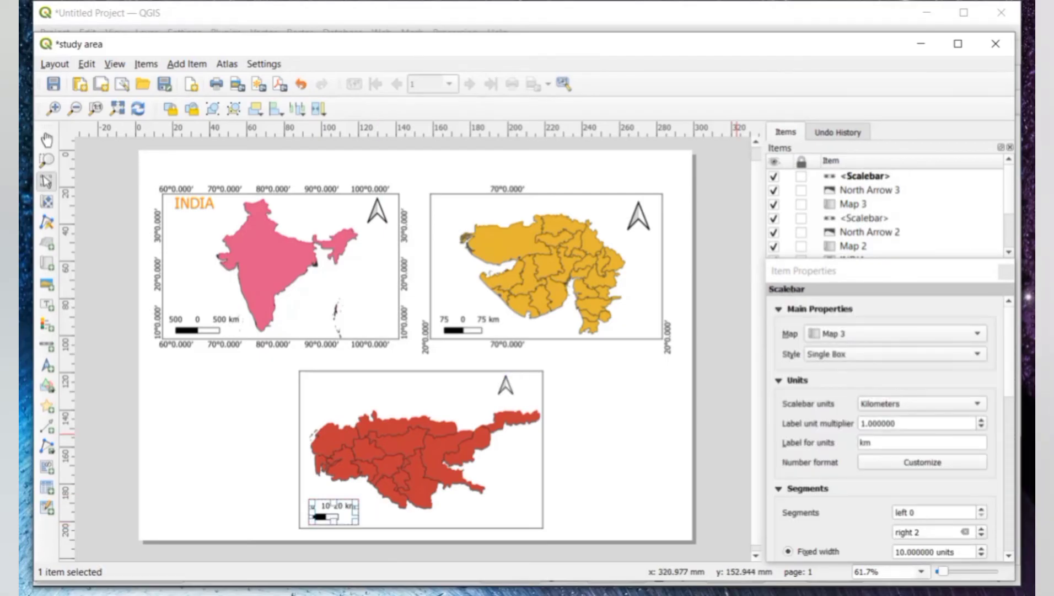
# Set the Surat scale bar to one left segment and one right segment, then deselect it
pyautogui.scroll(-5, 888, 430)
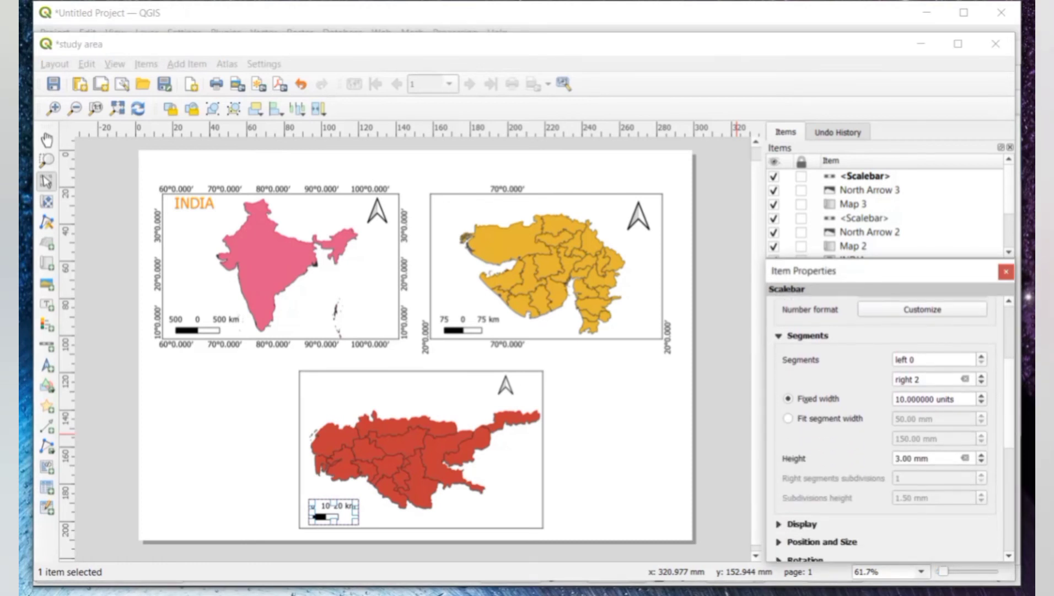
pyautogui.click(981, 356)
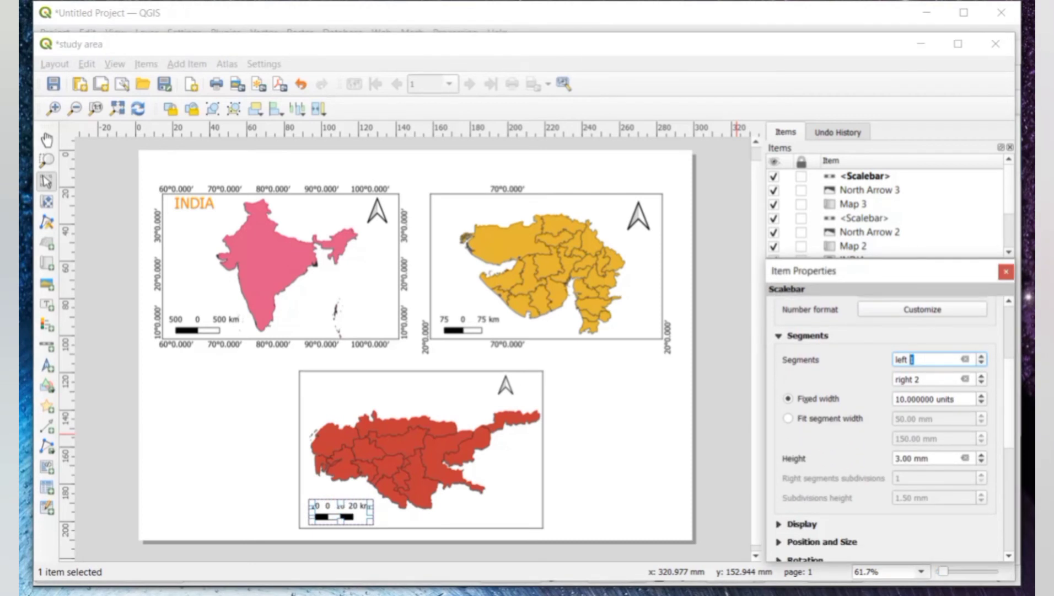
pyautogui.click(982, 382)
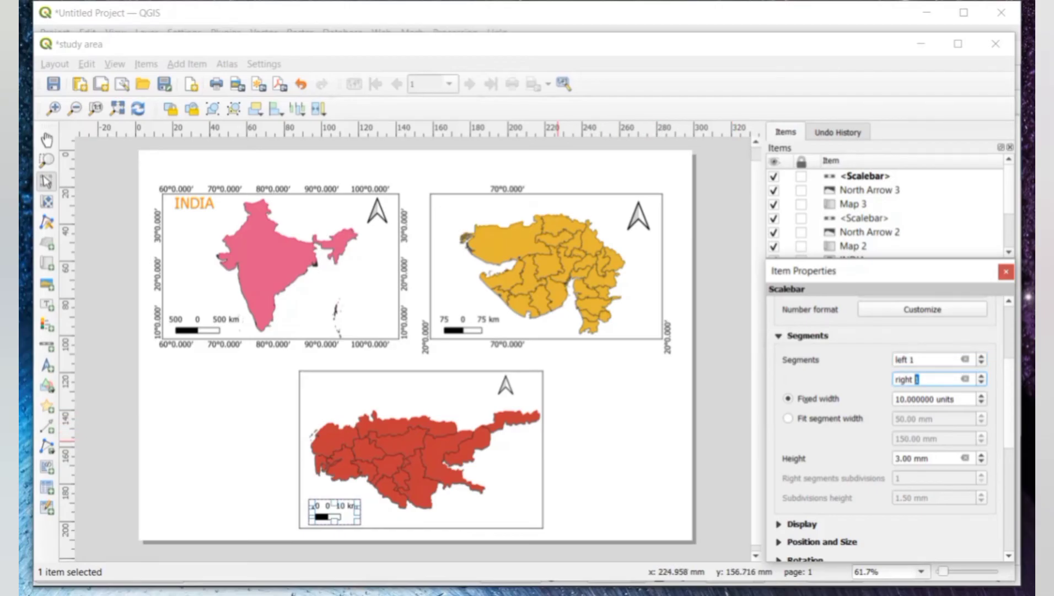
pyautogui.click(558, 441)
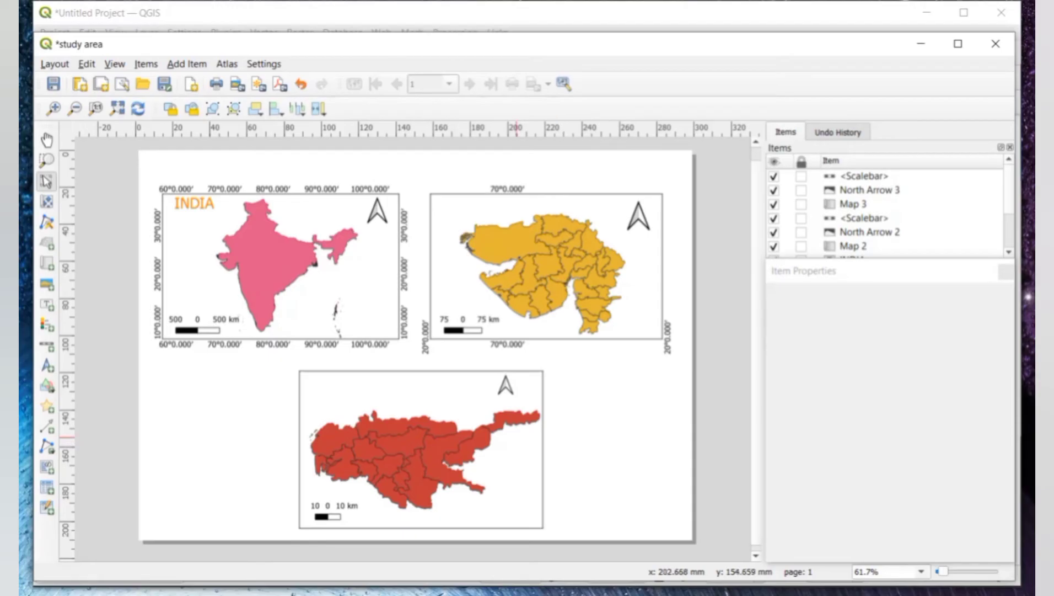
# Lock the layers and the layer styles of the Surat map, then deselect it
pyautogui.click(502, 436)
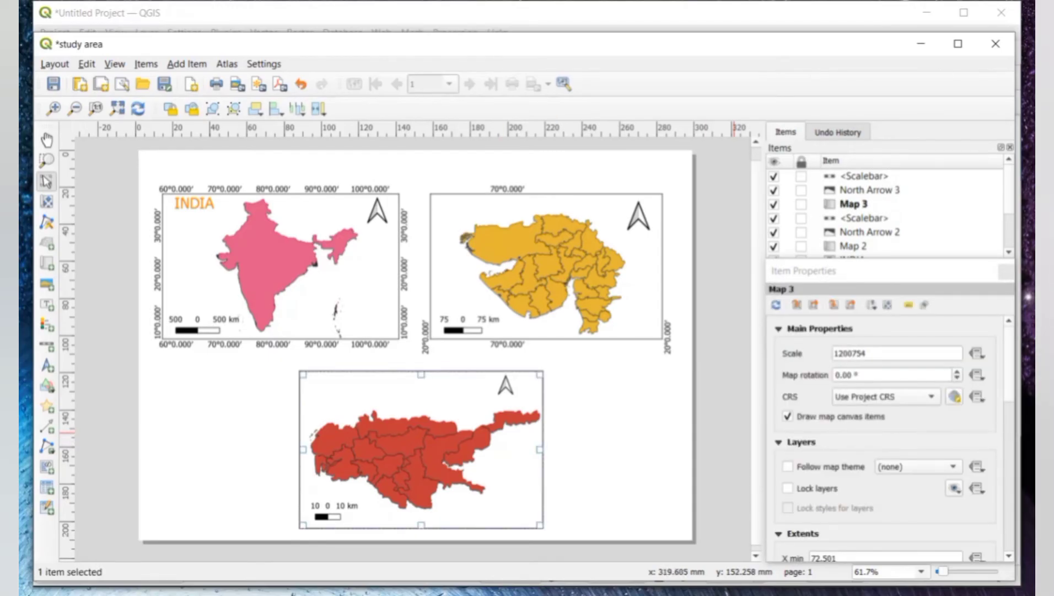
pyautogui.click(787, 488)
pyautogui.click(788, 507)
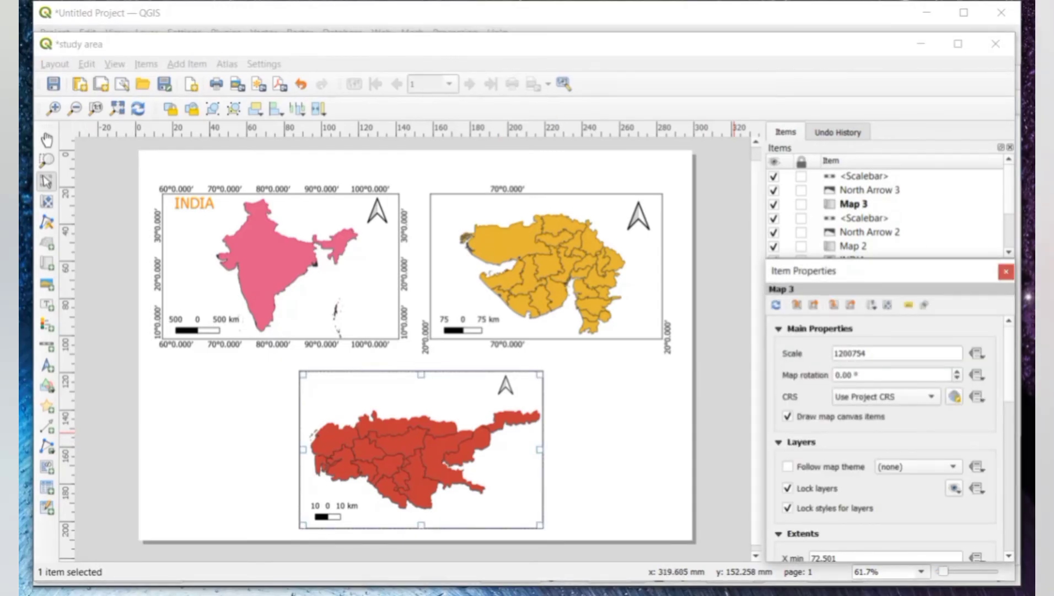
pyautogui.click(610, 453)
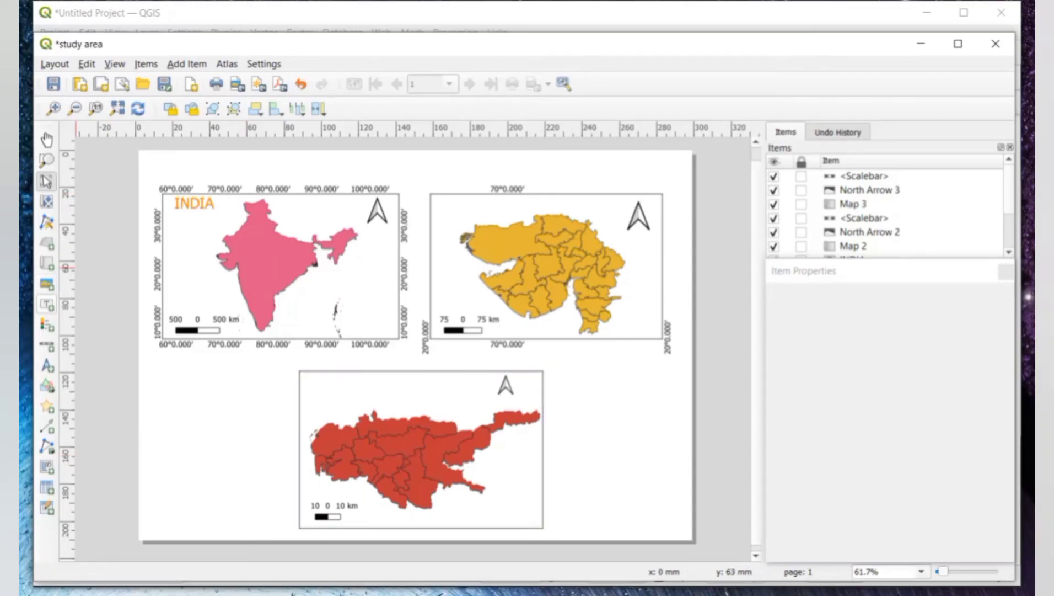
# Add a title label about 162 mm wide and 15 mm high above the India and Gujarat maps, reading "LOCATION MAP"
pyautogui.click(47, 304)
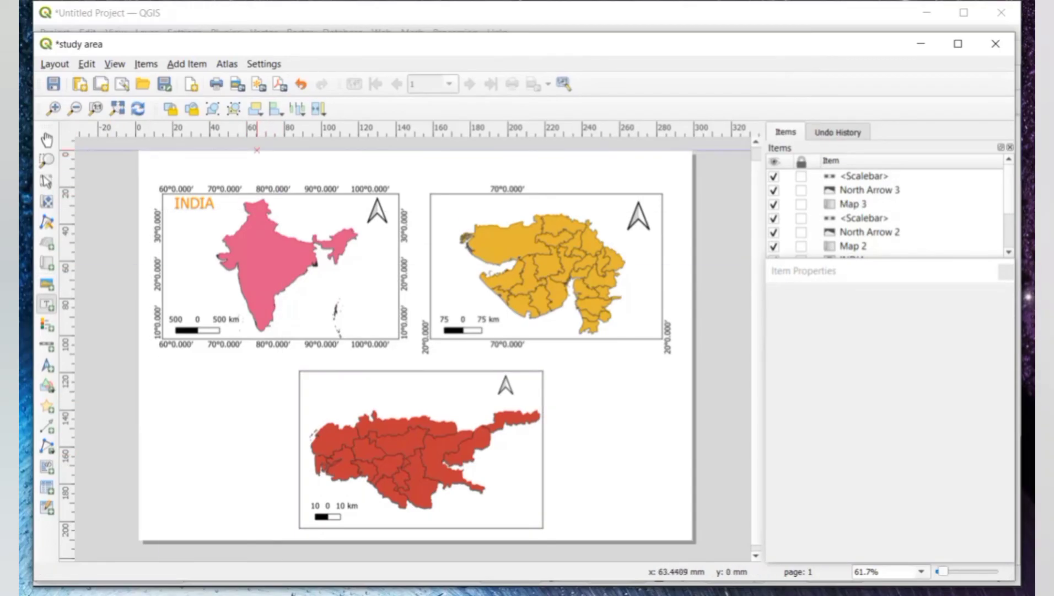
pyautogui.moveTo(257, 150); pyautogui.dragTo(556, 178)
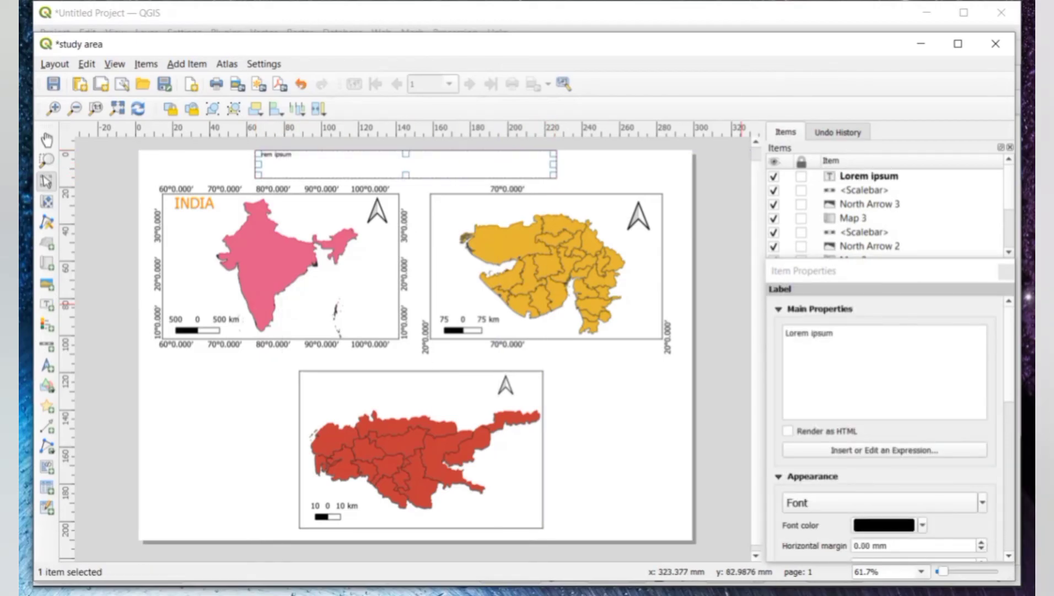
pyautogui.click(834, 333)
pyautogui.press('BackSpace')
pyautogui.press('BackSpace')
pyautogui.press('BackSpace')
pyautogui.press('BackSpace')
pyautogui.press('BackSpace')
pyautogui.press('BackSpace')
pyautogui.press('BackSpace')
pyautogui.press('BackSpace')
pyautogui.press('BackSpace')
pyautogui.press('BackSpace')
pyautogui.press('BackSpace')
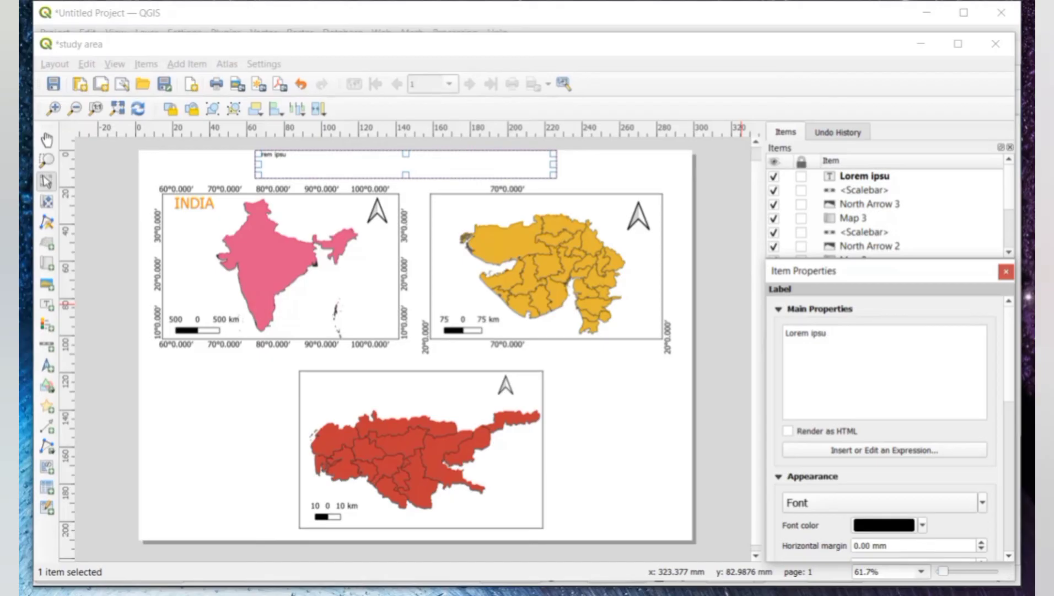
pyautogui.write('LOCA')
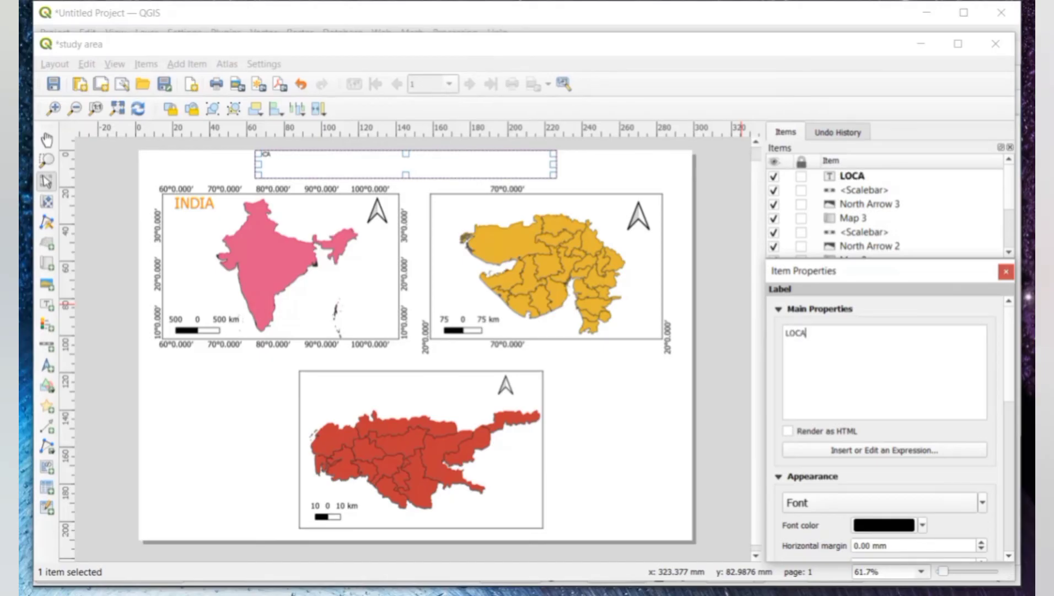
pyautogui.write('TION MAP')
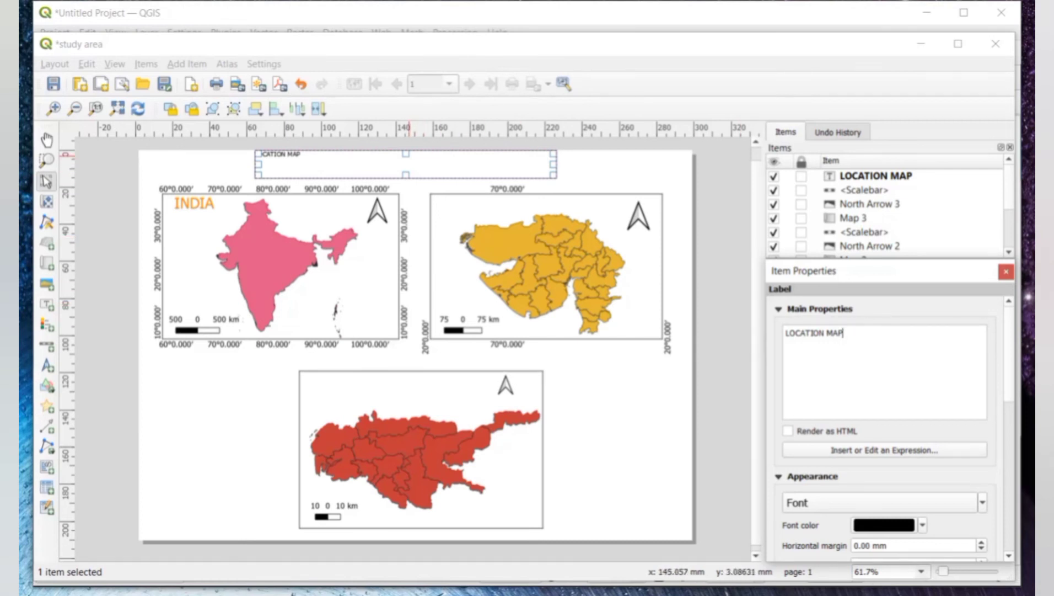
# Lower the top edge of the title label slightly below the page edge
pyautogui.rightClick(406, 155)
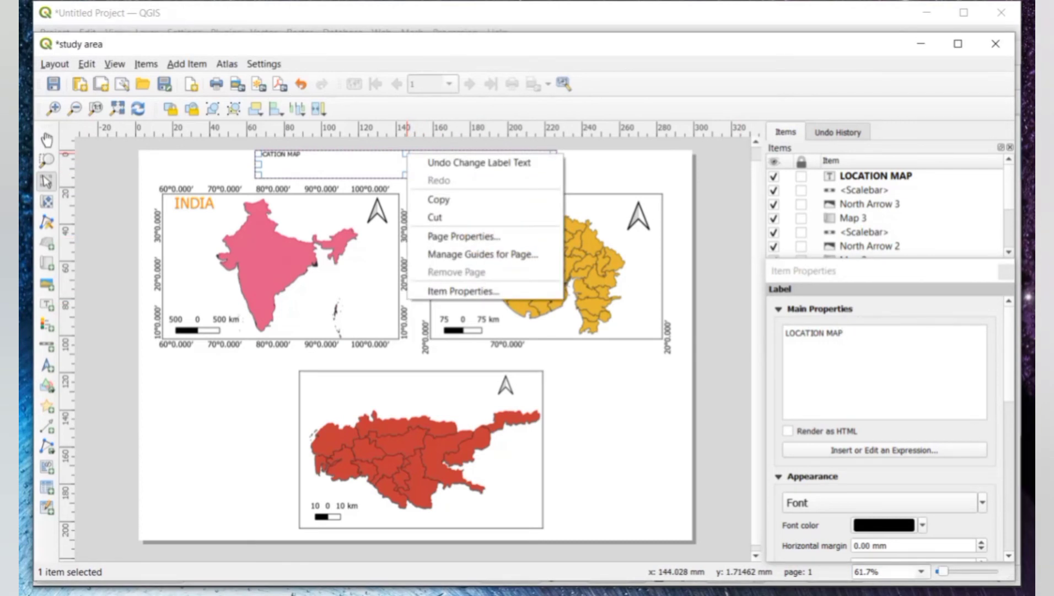
pyautogui.press('Escape')
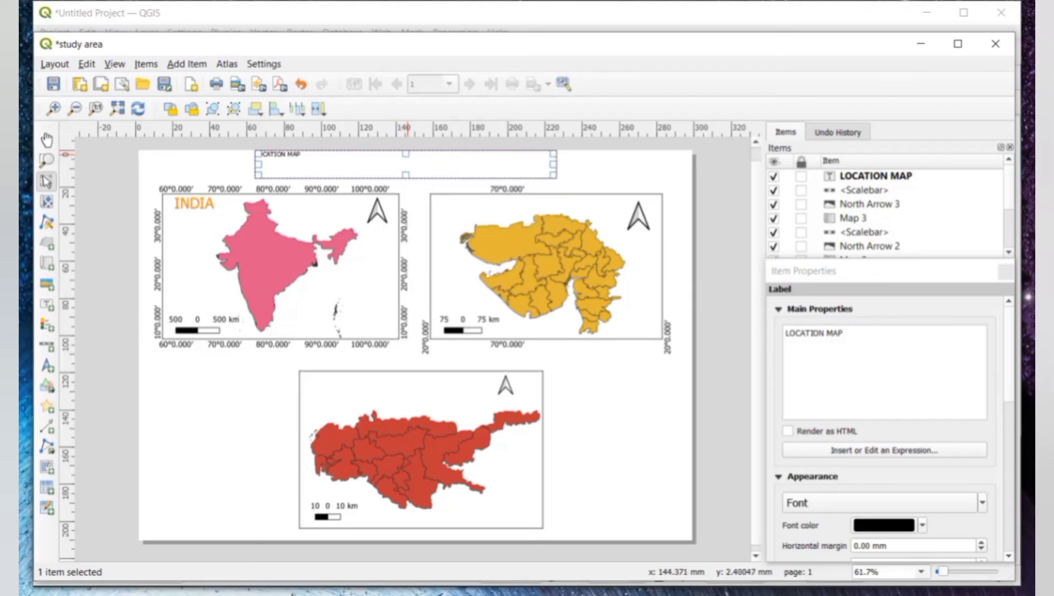
pyautogui.moveTo(406, 154); pyautogui.dragTo(406, 160)
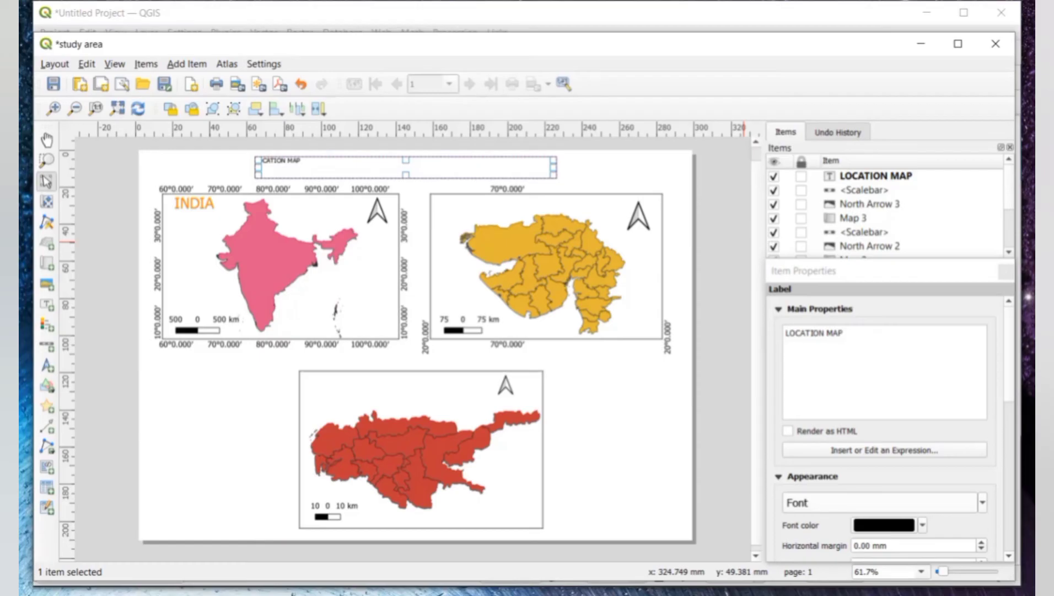
# Set the title label's font size to 25 pt
pyautogui.scroll(-10, 884, 425)
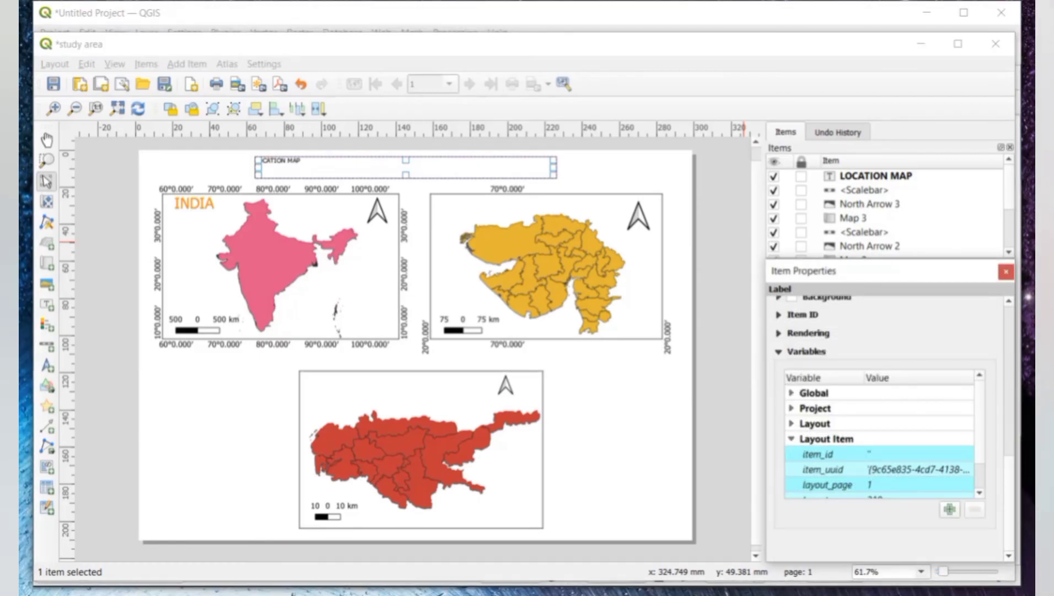
pyautogui.scroll(5, 895, 423)
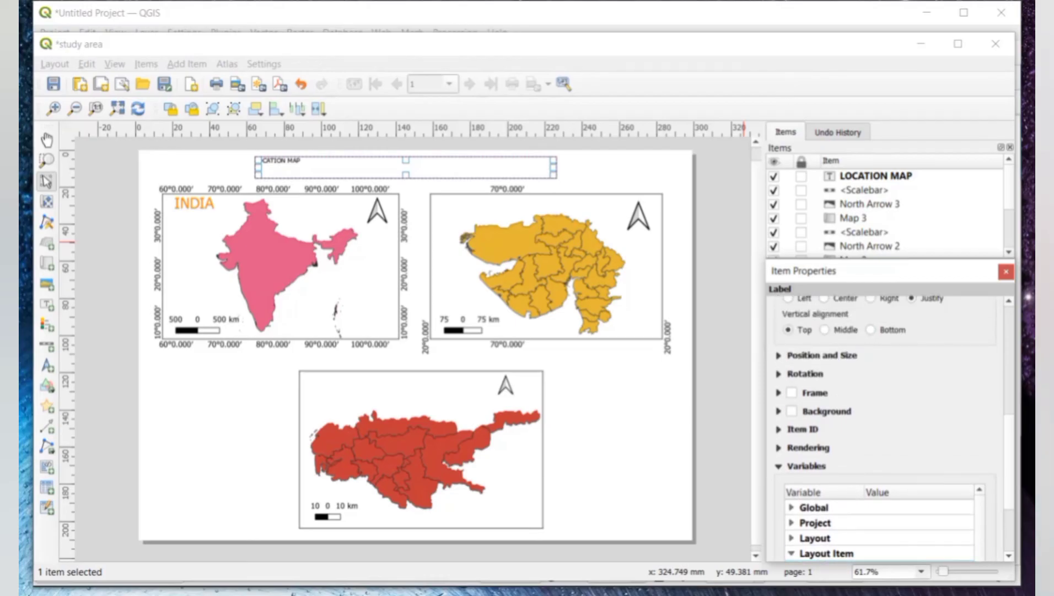
pyautogui.scroll(5, 888, 425)
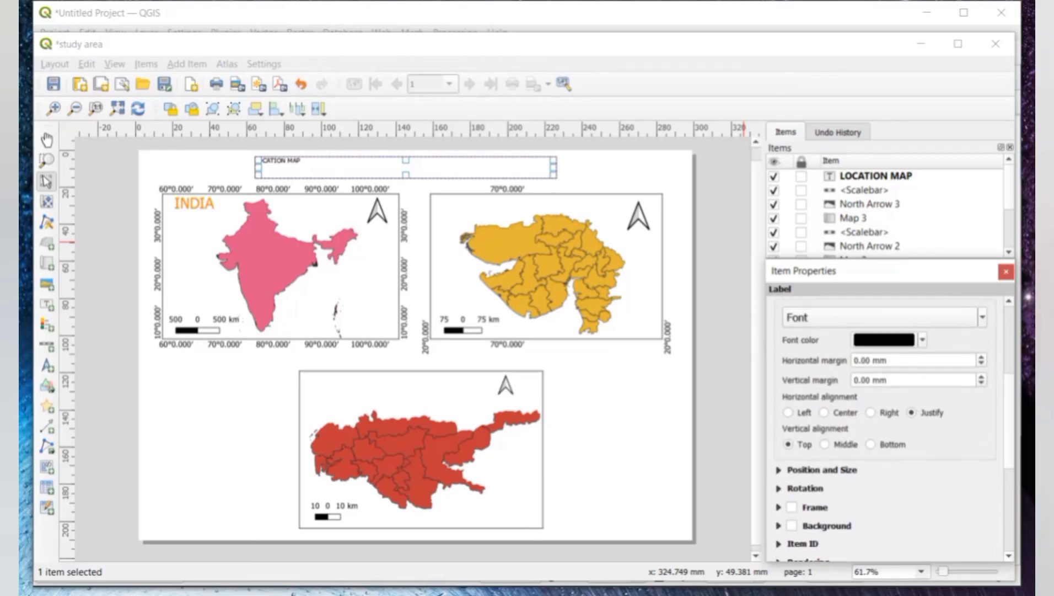
pyautogui.click(982, 316)
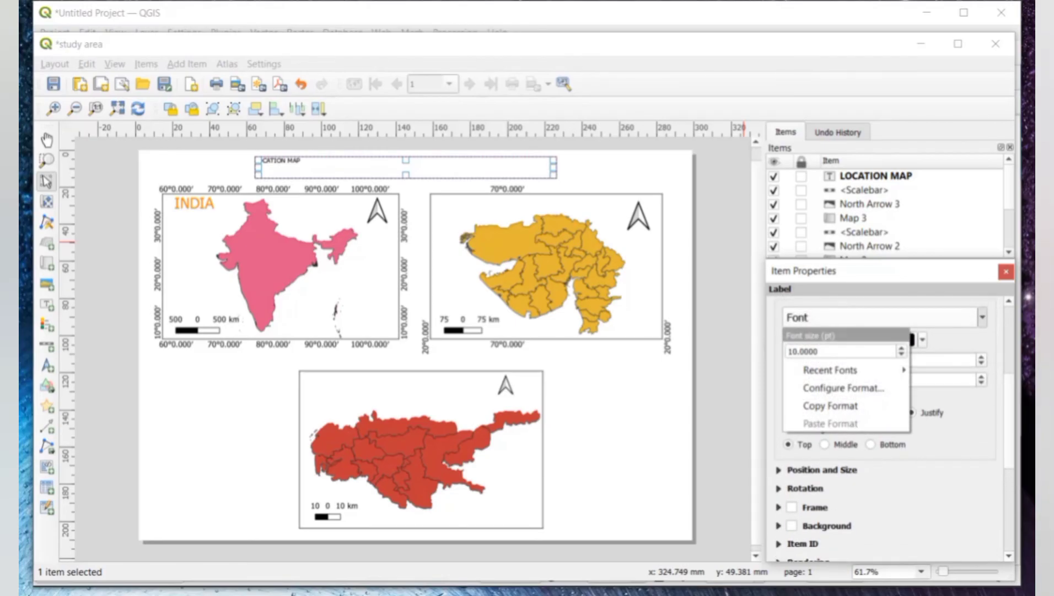
pyautogui.click(902, 348)
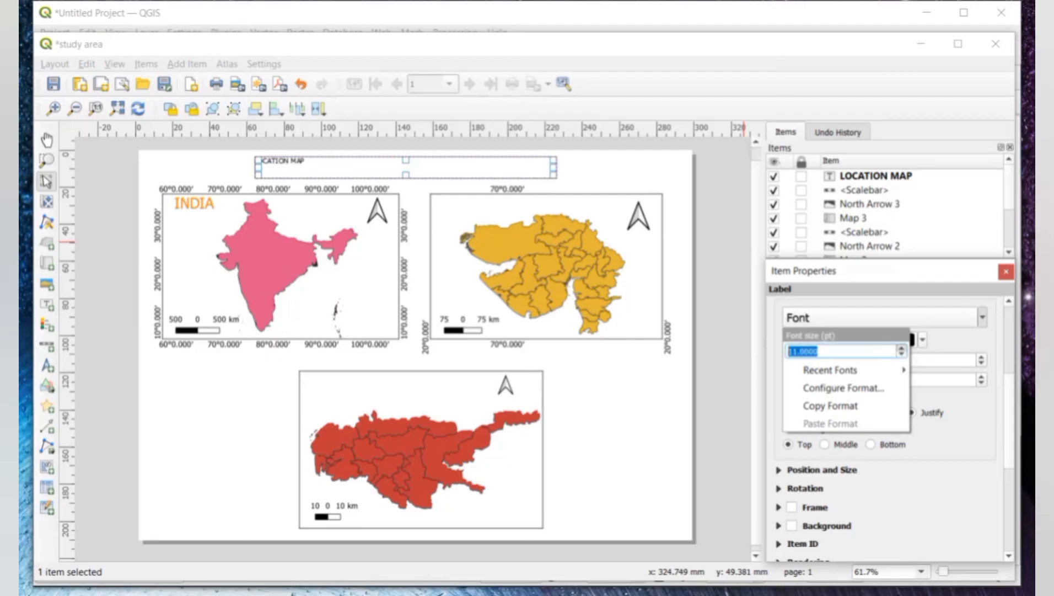
pyautogui.press('BackSpace')
pyautogui.write('25')
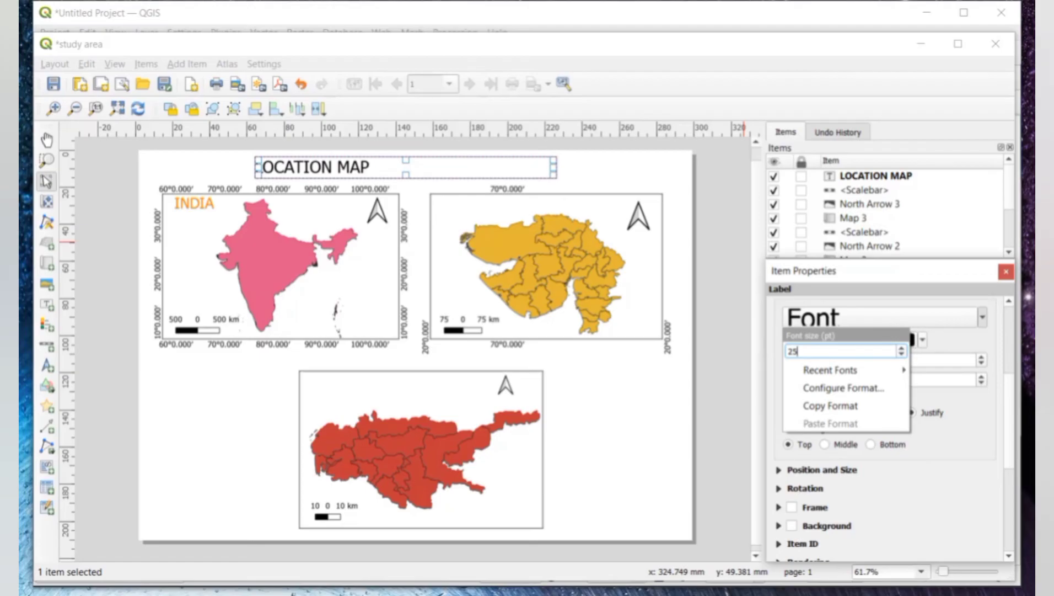
pyautogui.press('Return')
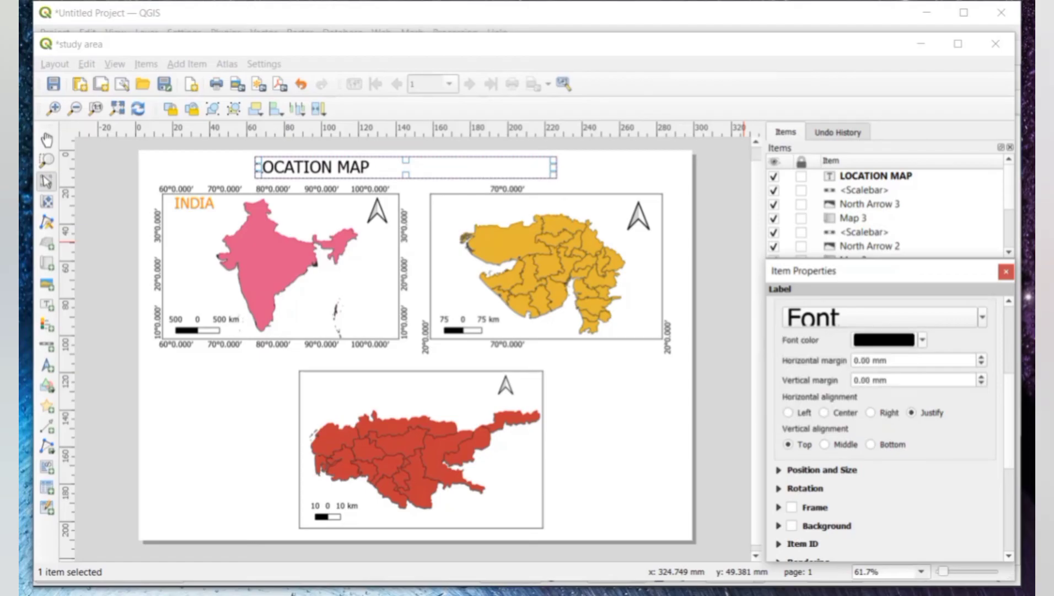
# Try a standard blue font color on the title label
pyautogui.click(921, 339)
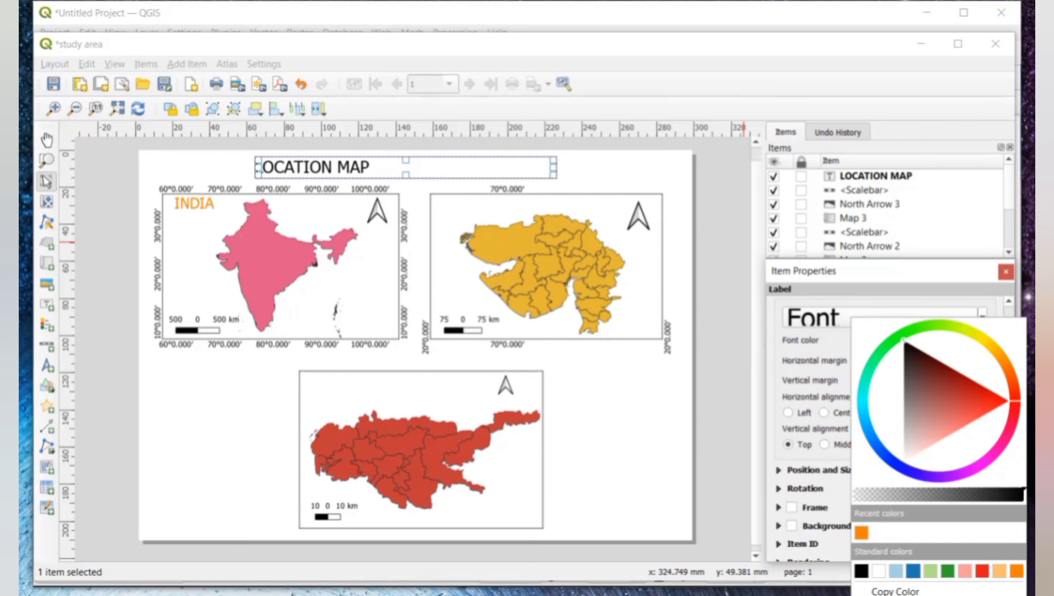
pyautogui.click(905, 460)
pyautogui.click(890, 459)
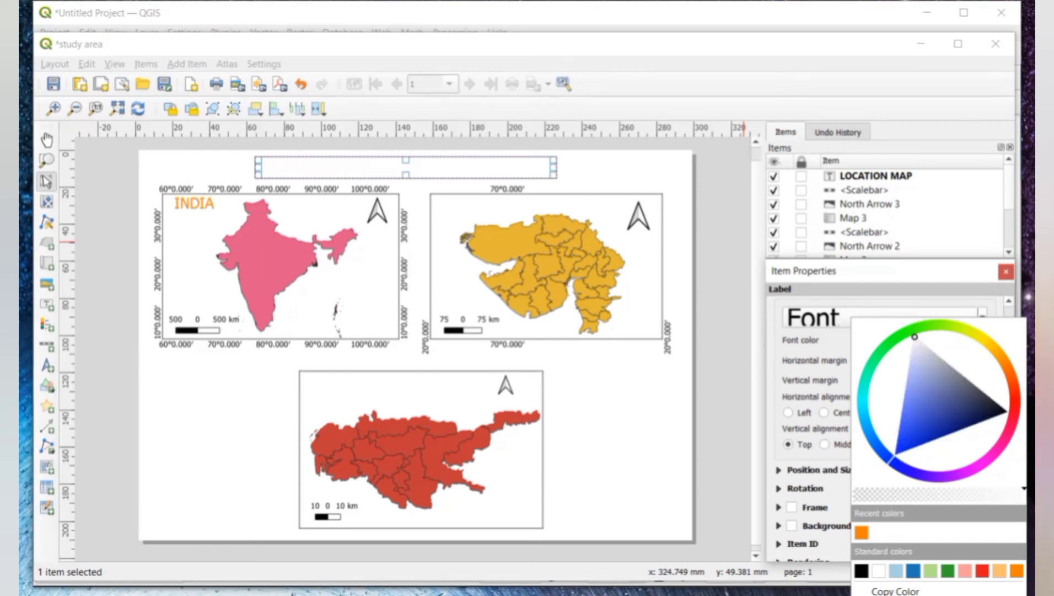
pyautogui.moveTo(892, 460); pyautogui.dragTo(903, 469)
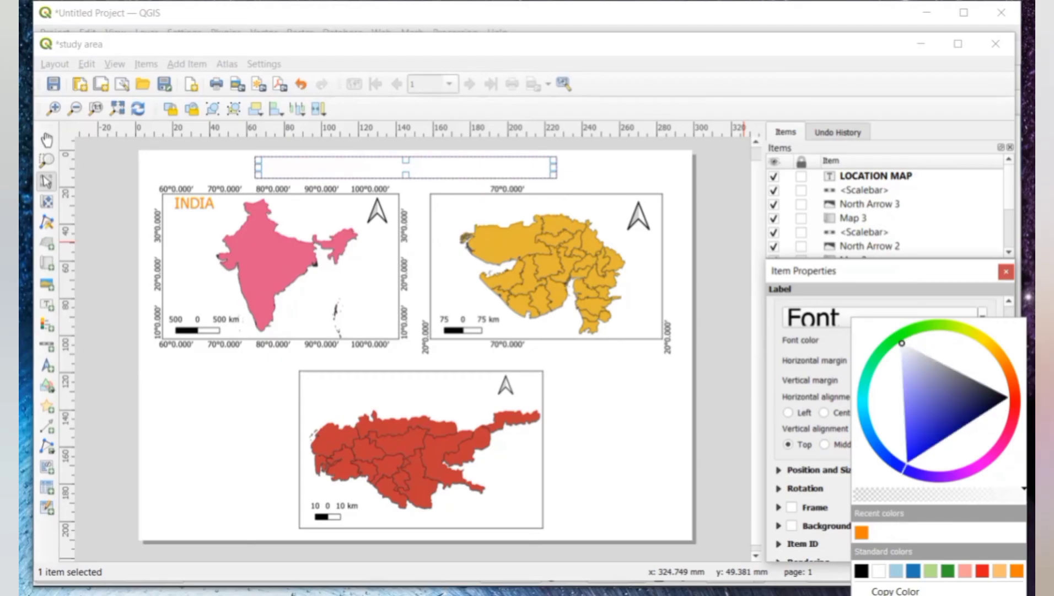
pyautogui.click(913, 571)
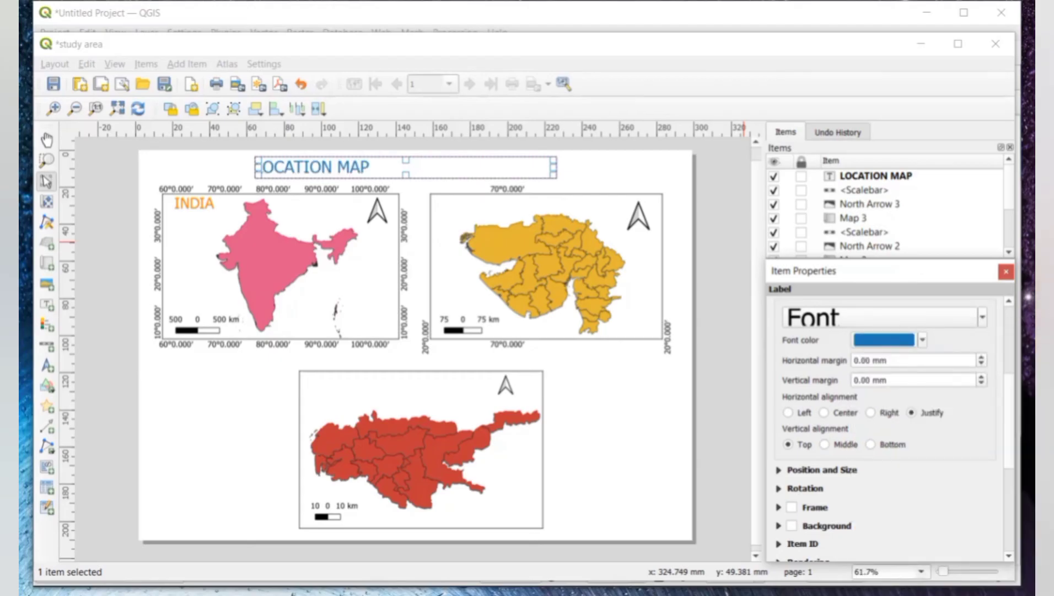
# Set the title label's font color to the recently used orange, center it horizontally and deselect it
pyautogui.click(922, 339)
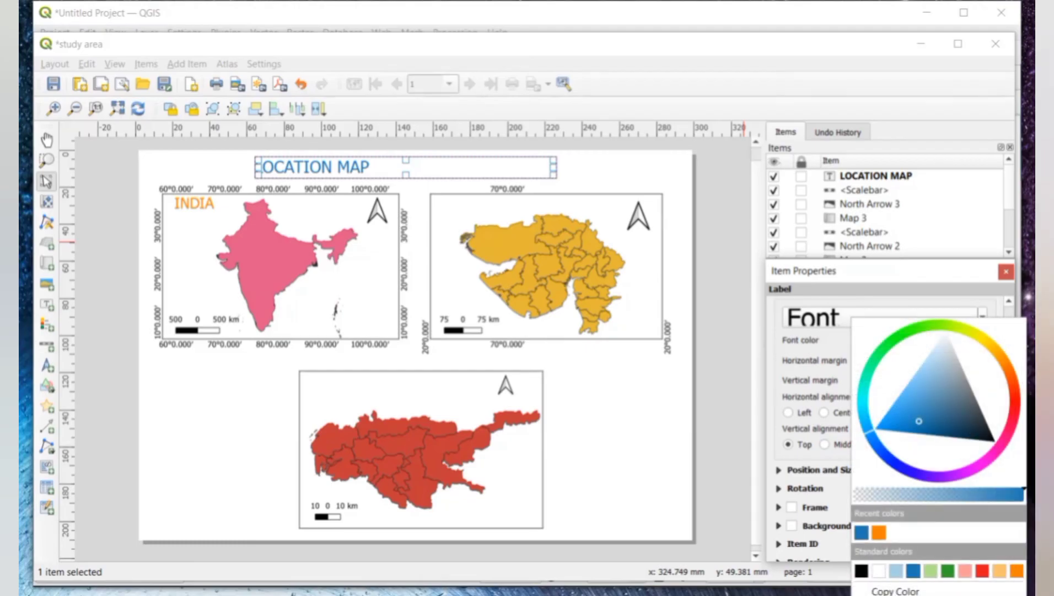
pyautogui.click(879, 532)
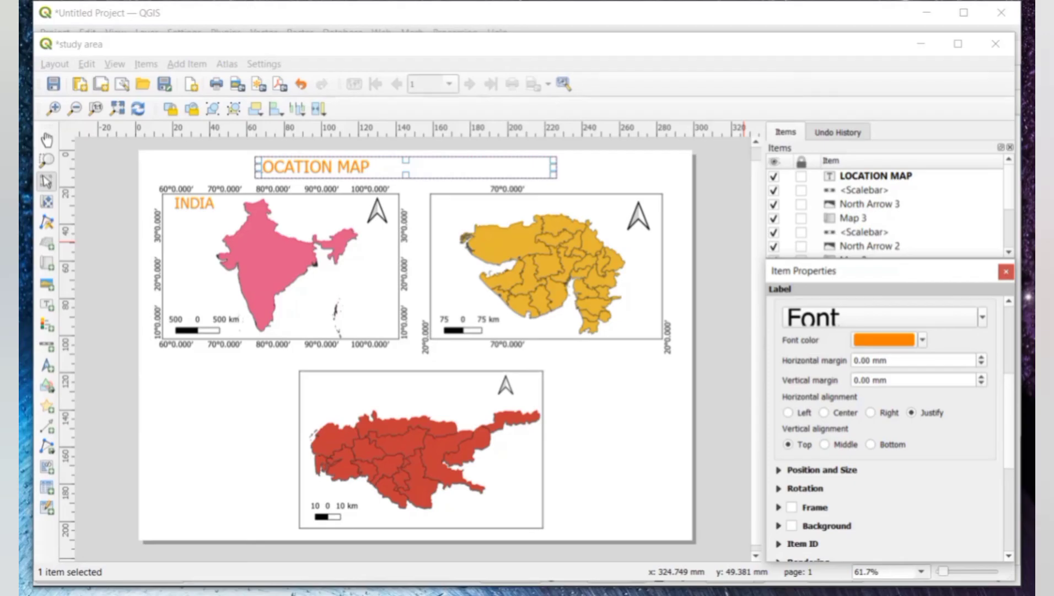
pyautogui.click(824, 412)
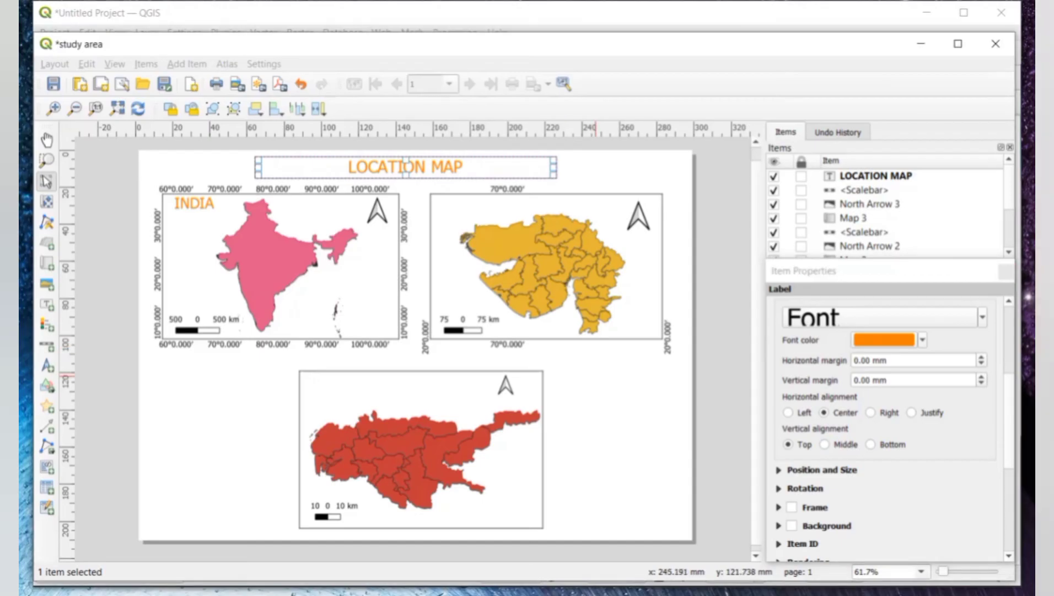
pyautogui.click(586, 379)
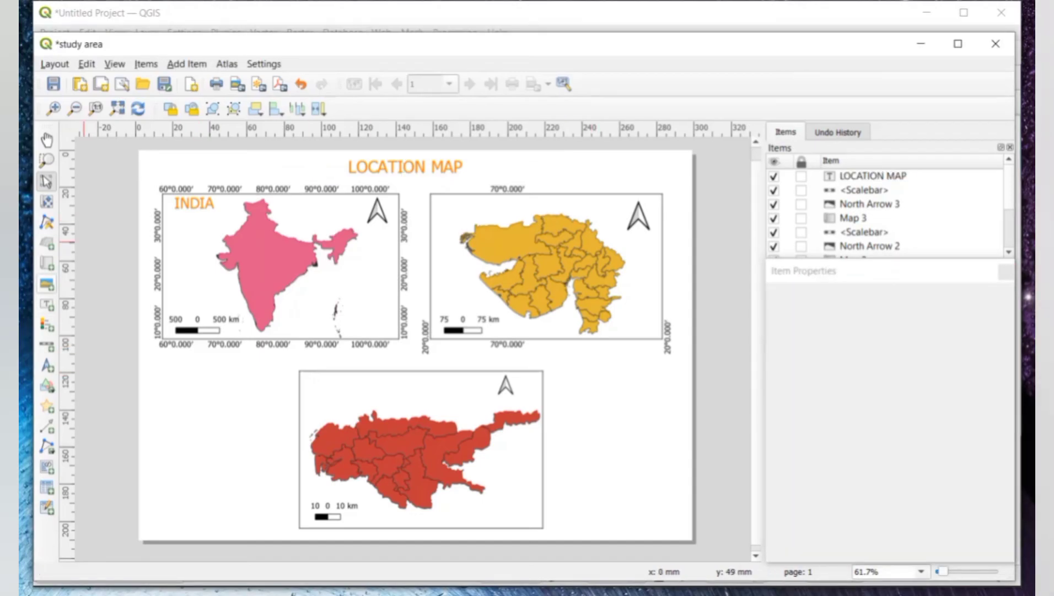
# Undo the title label's alignment change and set its horizontal alignment to Center again
pyautogui.click(47, 304)
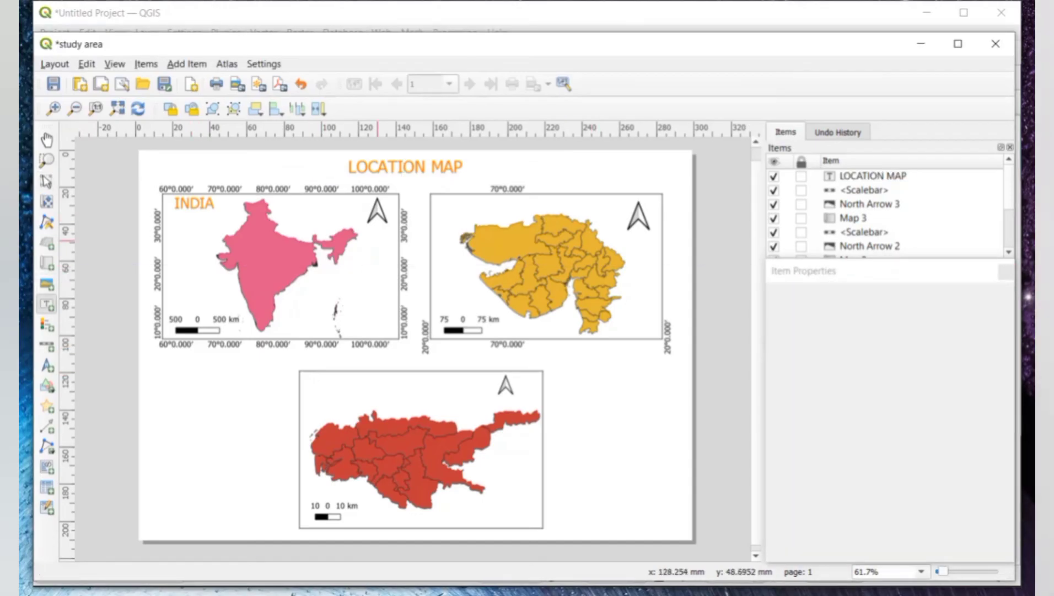
pyautogui.rightClick(442, 198)
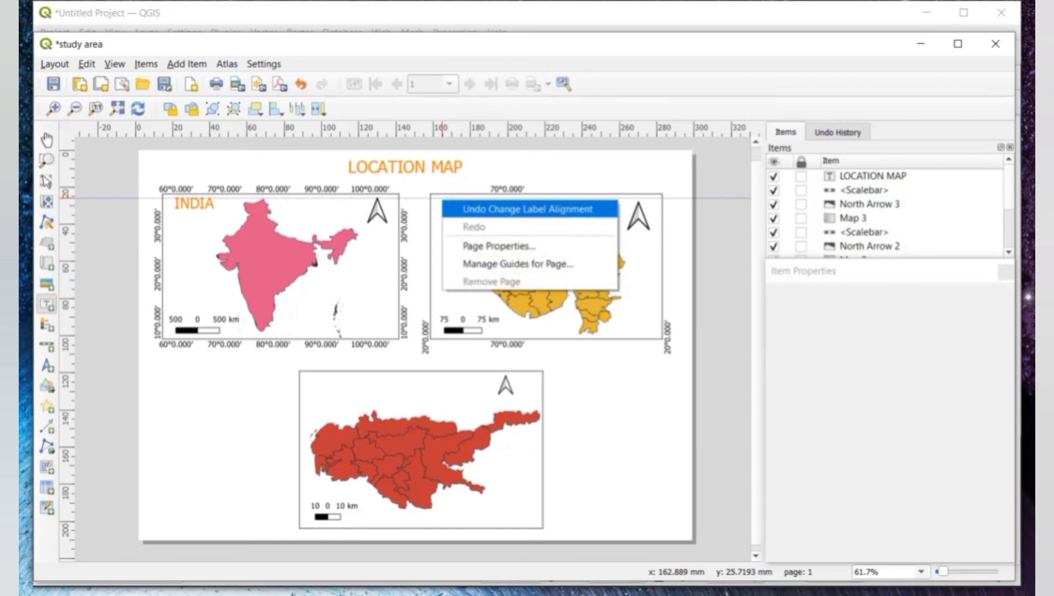
pyautogui.click(469, 206)
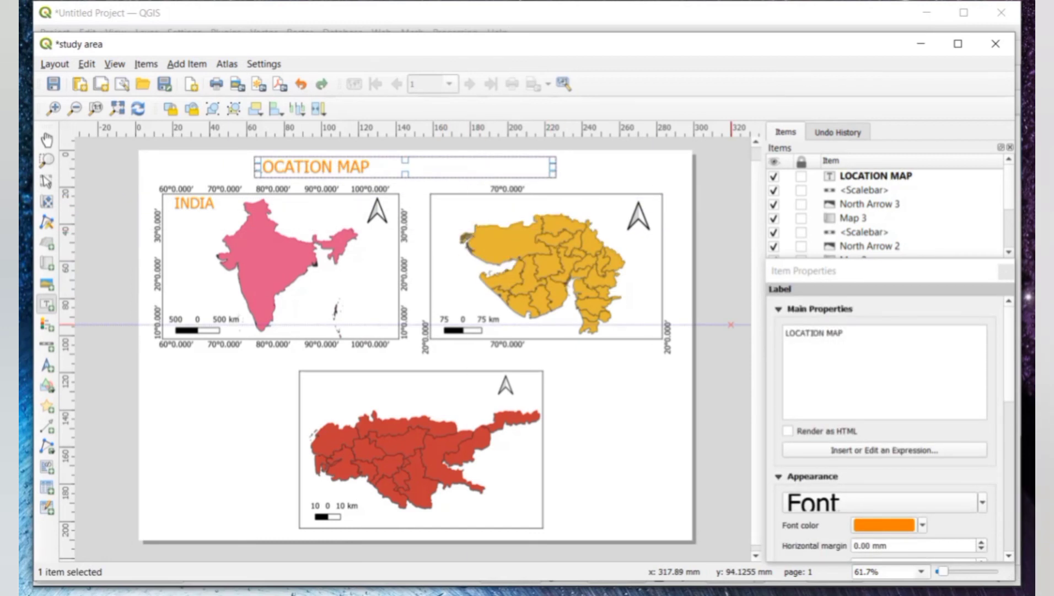
pyautogui.click(1008, 478)
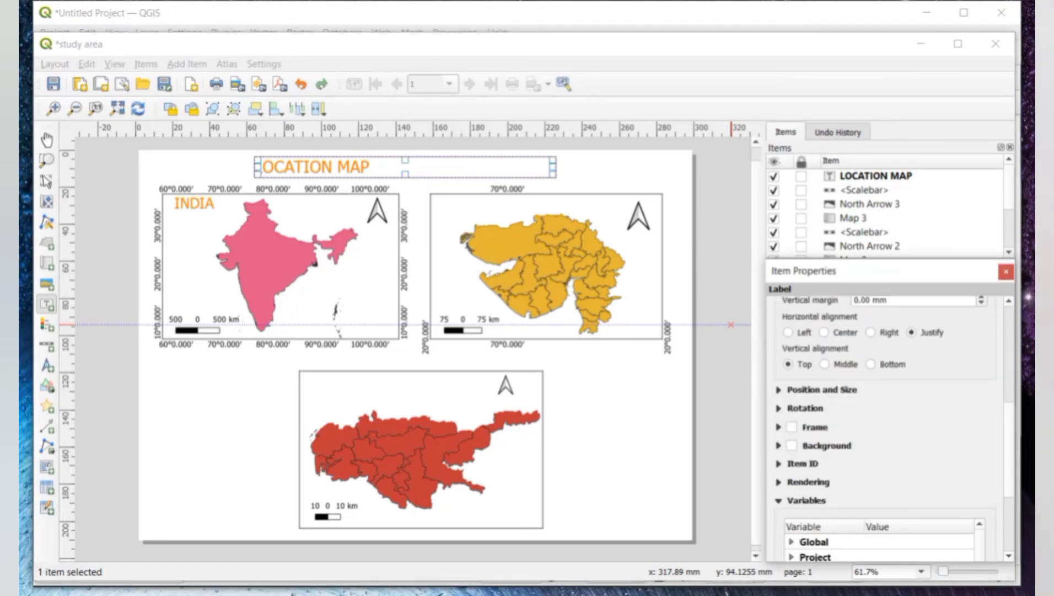
pyautogui.click(824, 332)
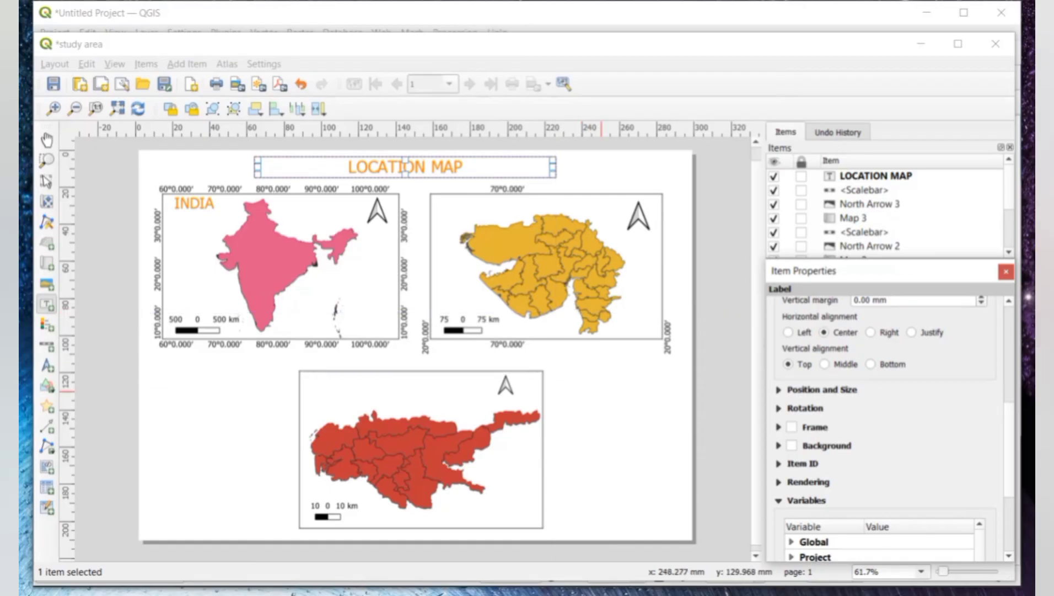
# Draw a text label in the upper-left corner of the Gujarat map frame
pyautogui.click(600, 390)
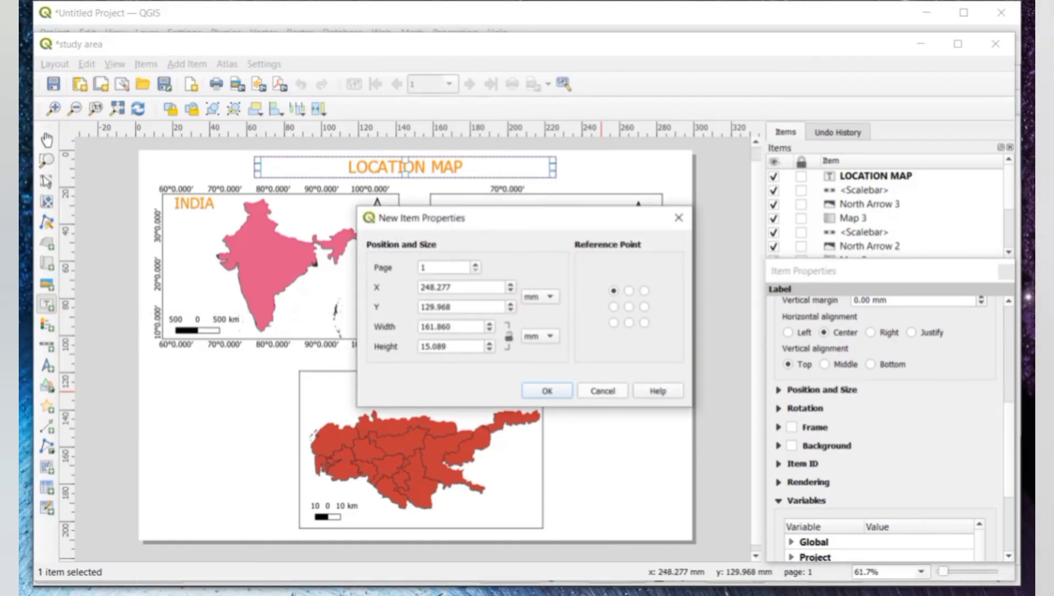
pyautogui.click(602, 391)
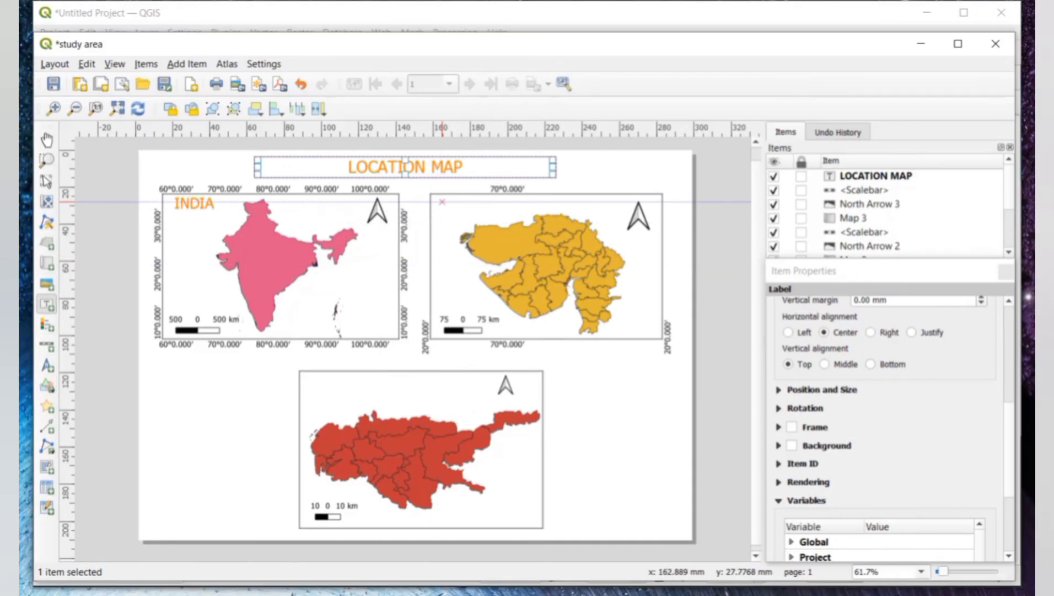
pyautogui.moveTo(442, 202); pyautogui.dragTo(501, 219)
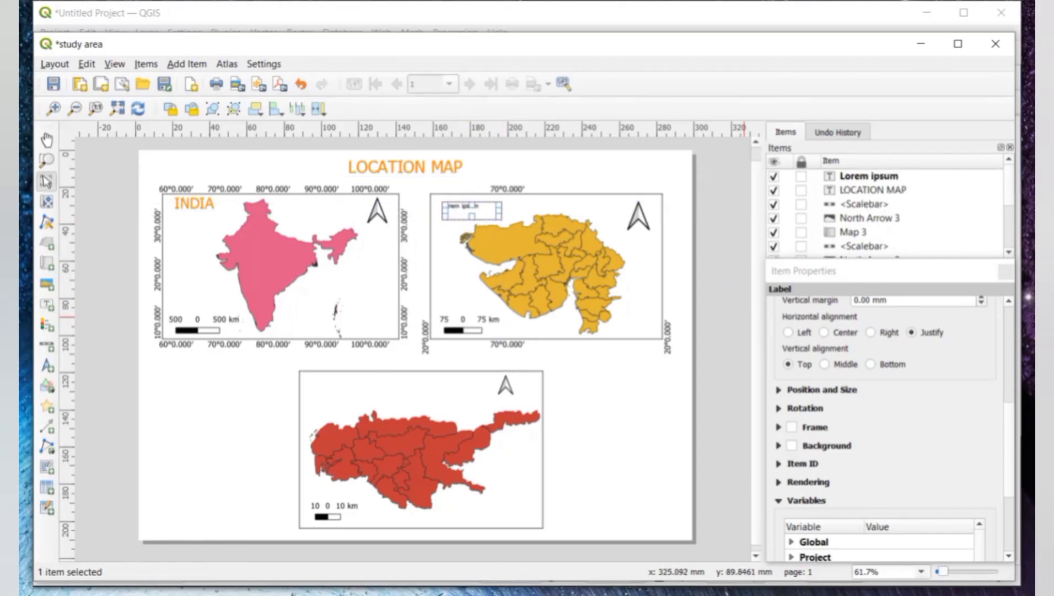
# Replace the new label's placeholder text with GUJARAT
pyautogui.scroll(5, 887, 430)
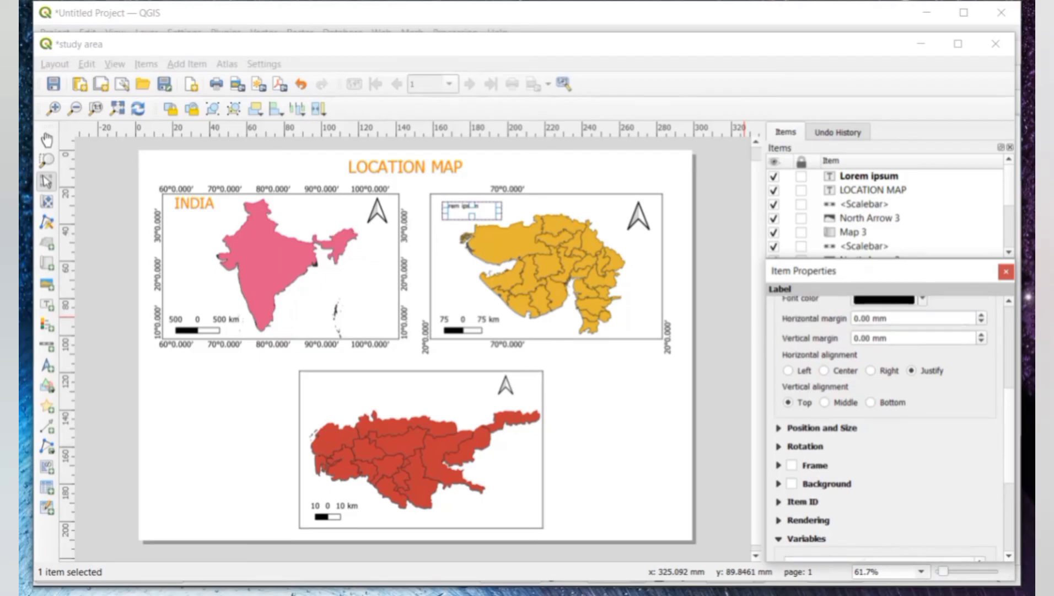
pyautogui.scroll(5, 887, 430)
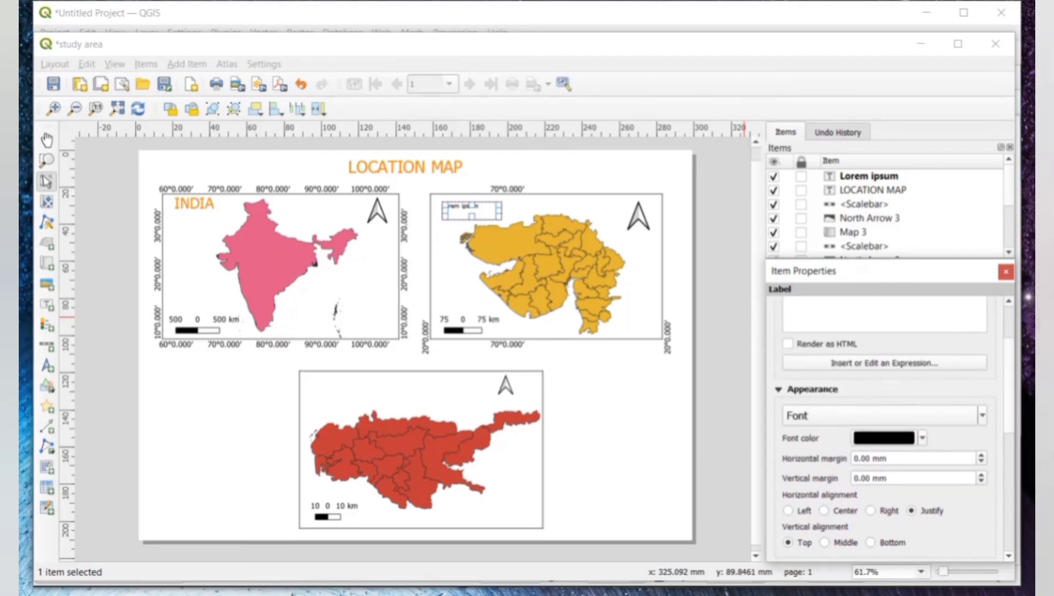
pyautogui.scroll(1, 888, 430)
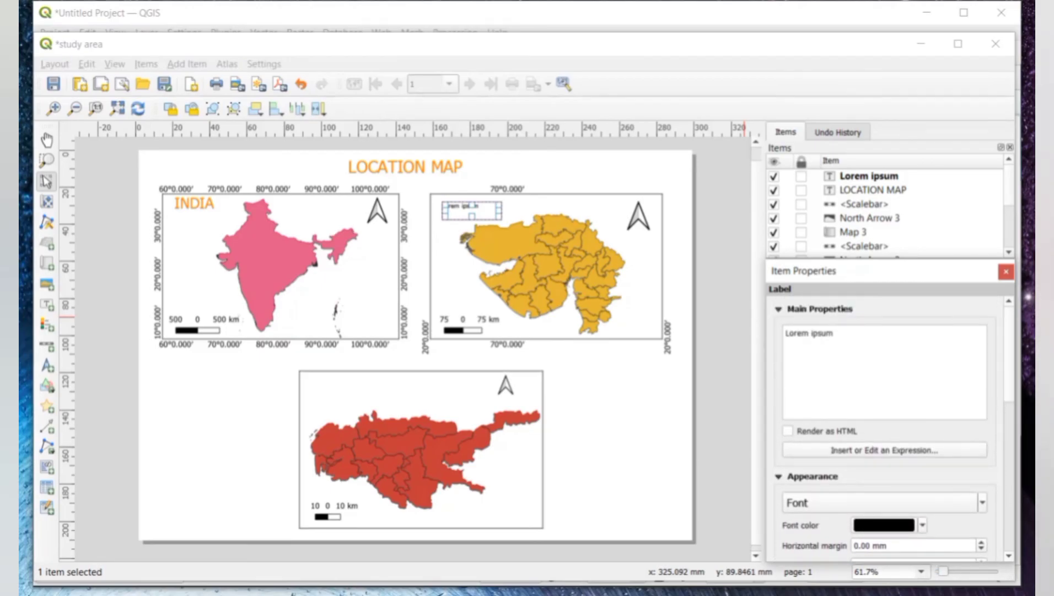
pyautogui.press('BackSpace')
pyautogui.press('BackSpace')
pyautogui.press('BackSpace')
pyautogui.press('BackSpace')
pyautogui.press('BackSpace')
pyautogui.press('BackSpace')
pyautogui.press('BackSpace')
pyautogui.press('BackSpace')
pyautogui.press('BackSpace')
pyautogui.press('BackSpace')
pyautogui.press('BackSpace')
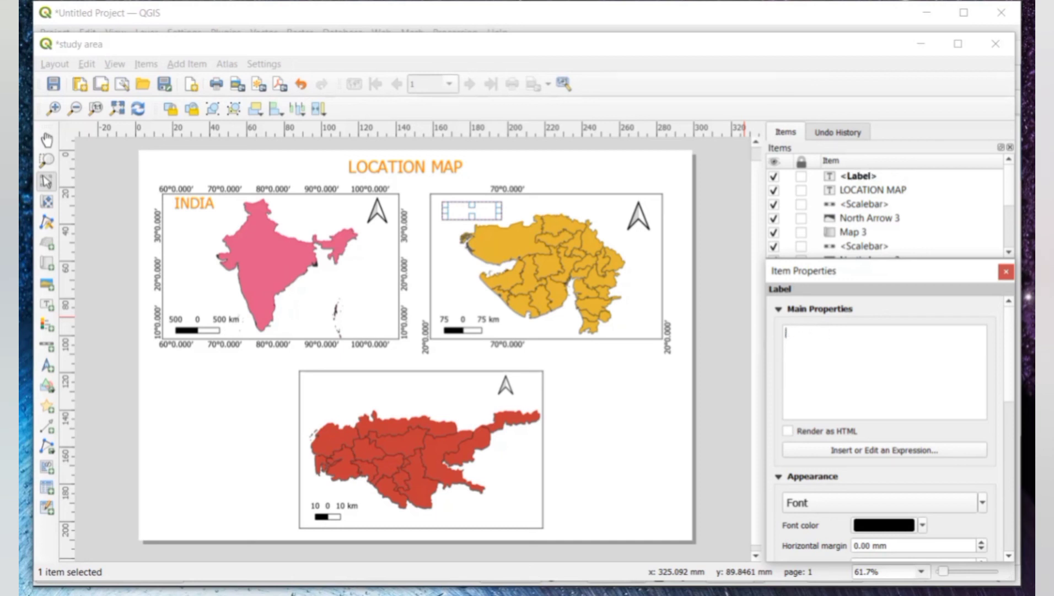
pyautogui.write('GUJARA')
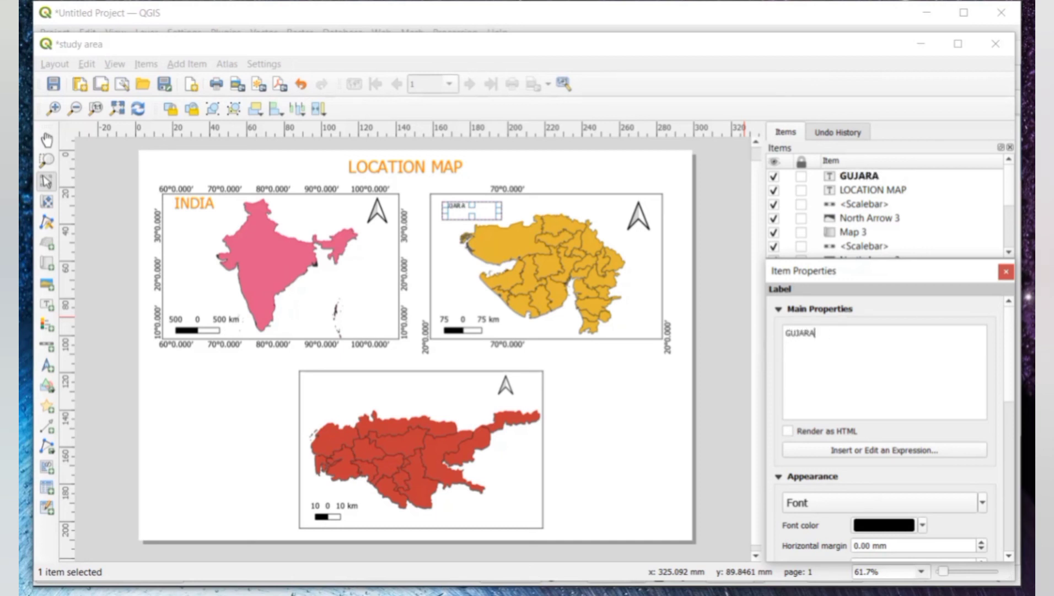
pyautogui.write('T')
# Try a font size of 16 pt on the GUJARAT label
pyautogui.scroll(-5, 885, 425)
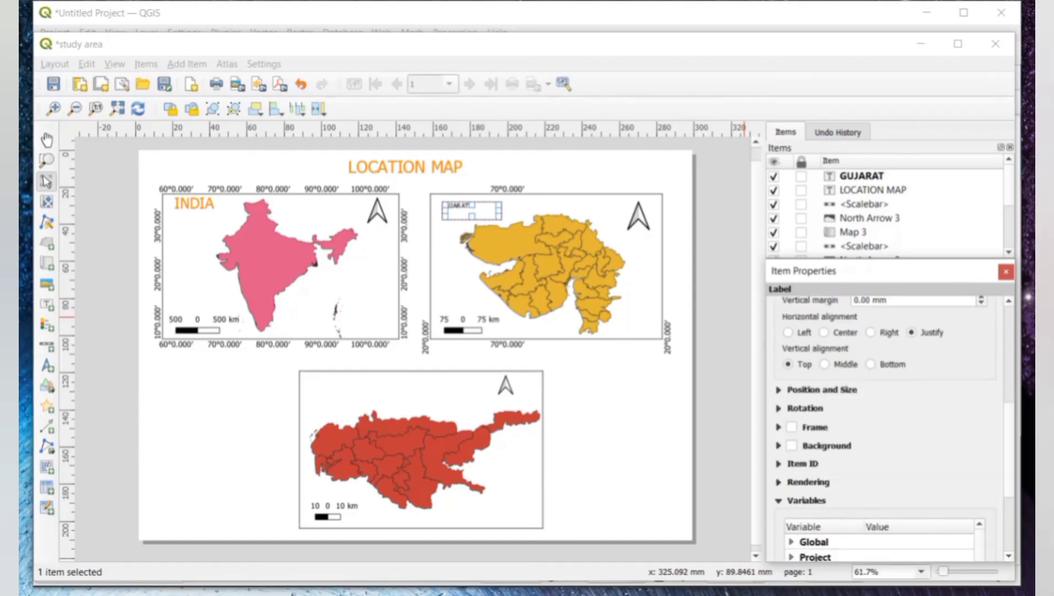
pyautogui.scroll(5, 885, 425)
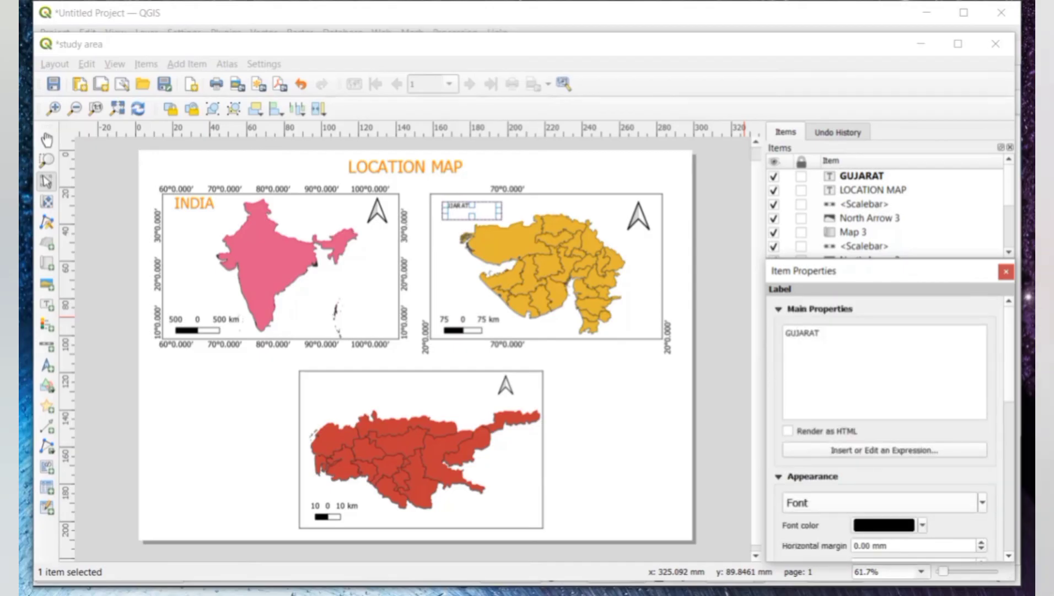
pyautogui.scroll(-3, 885, 425)
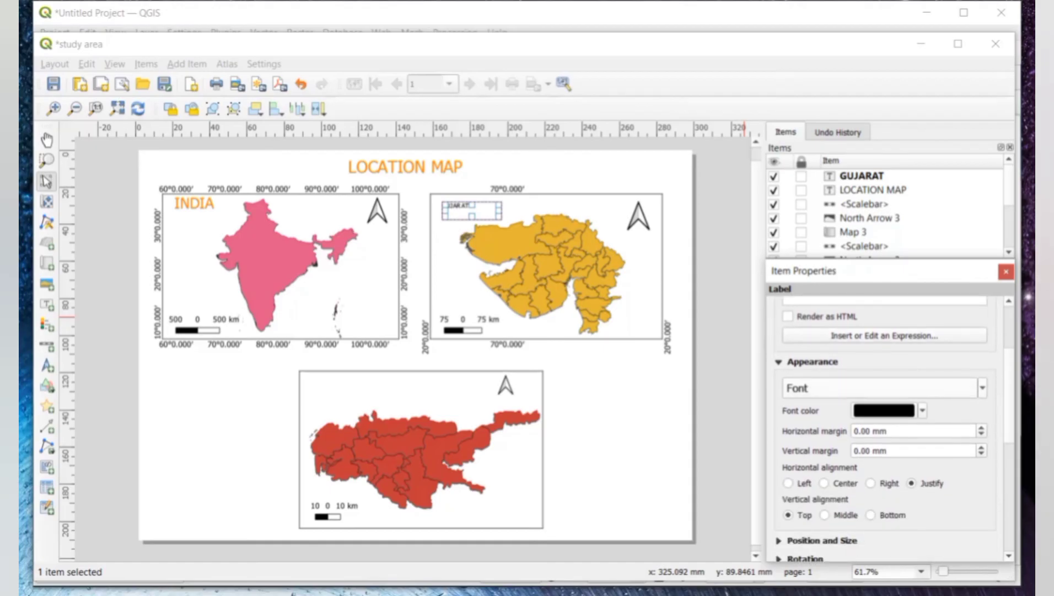
pyautogui.click(982, 387)
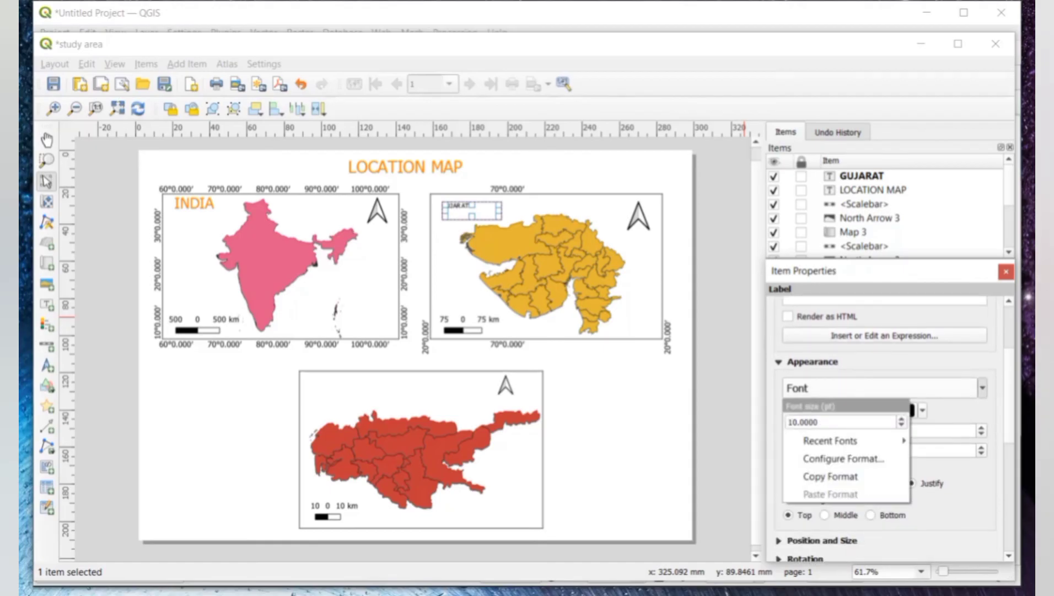
pyautogui.click(819, 422)
pyautogui.press('BackSpace')
pyautogui.press('BackSpace')
pyautogui.press('BackSpace')
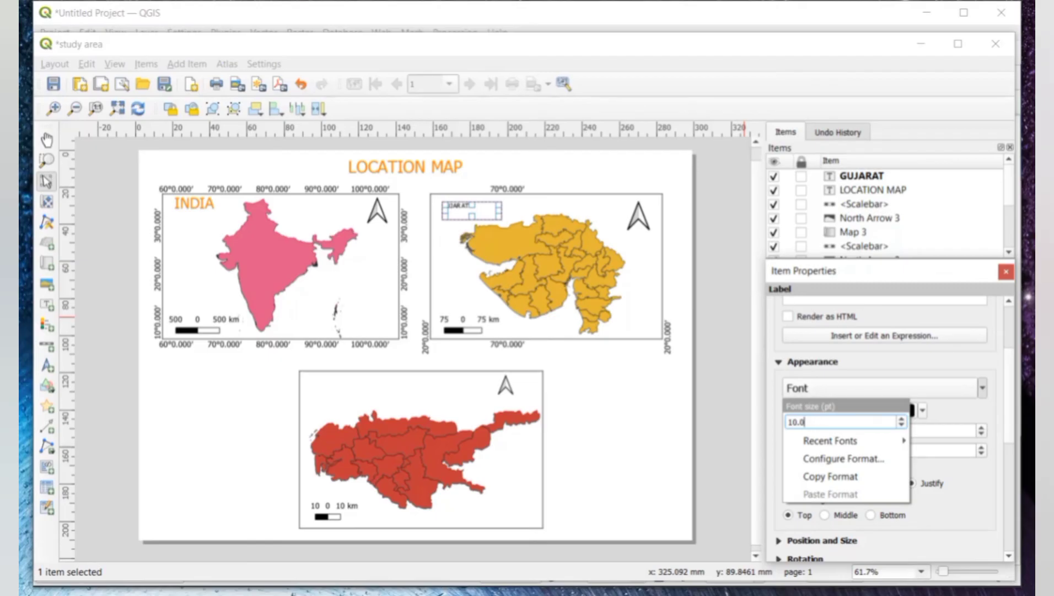
pyautogui.press('BackSpace')
pyautogui.press('BackSpace')
pyautogui.press('BackSpace')
pyautogui.write('2')
pyautogui.press('BackSpace')
pyautogui.write('6')
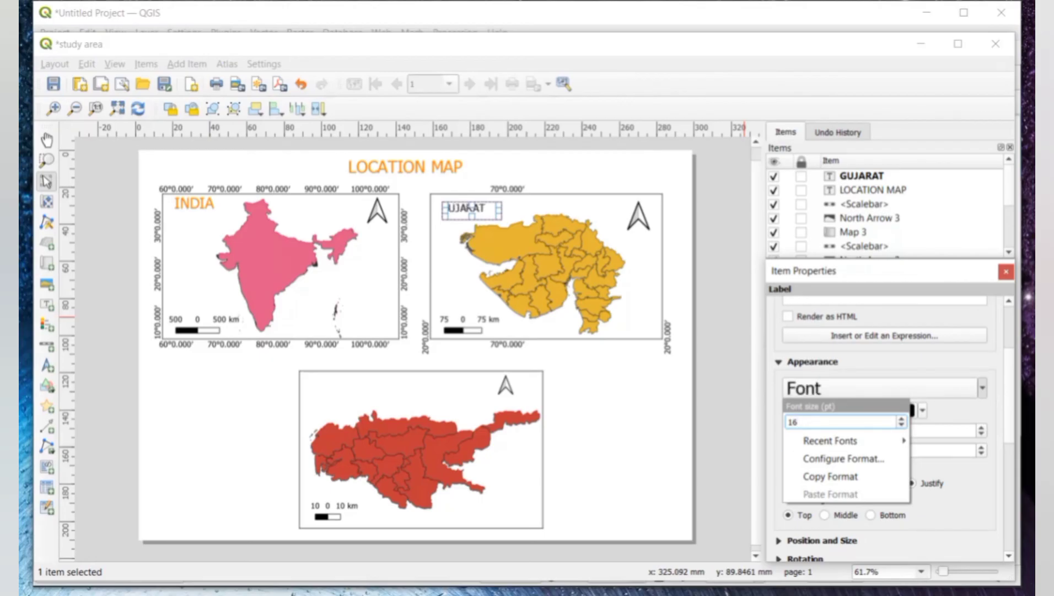
# Set the GUJARAT label's font color to the recently used orange and its font size to 22 pt, and deselect it
pyautogui.click(922, 410)
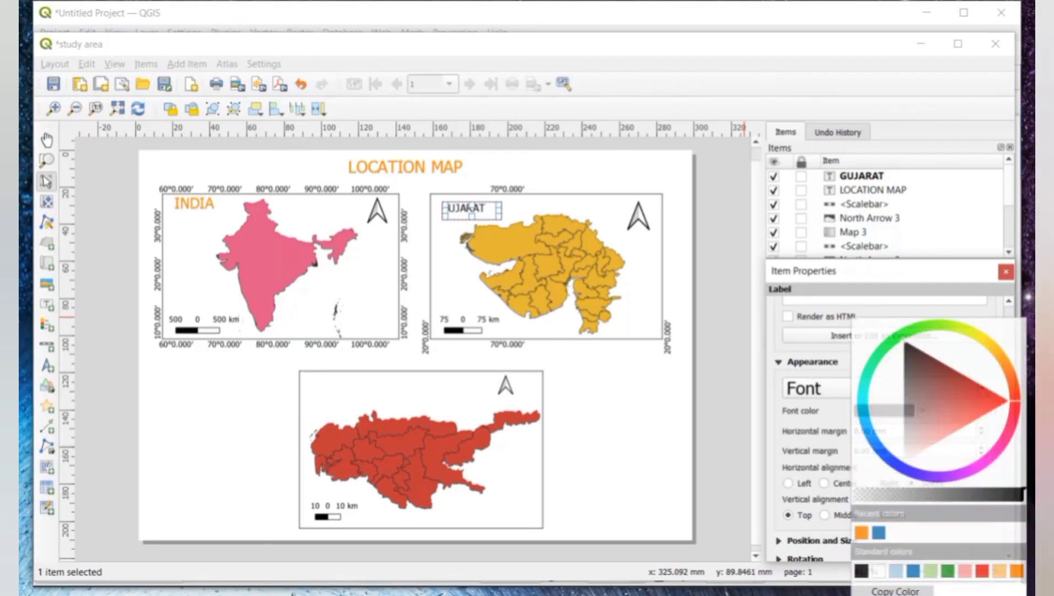
pyautogui.click(862, 532)
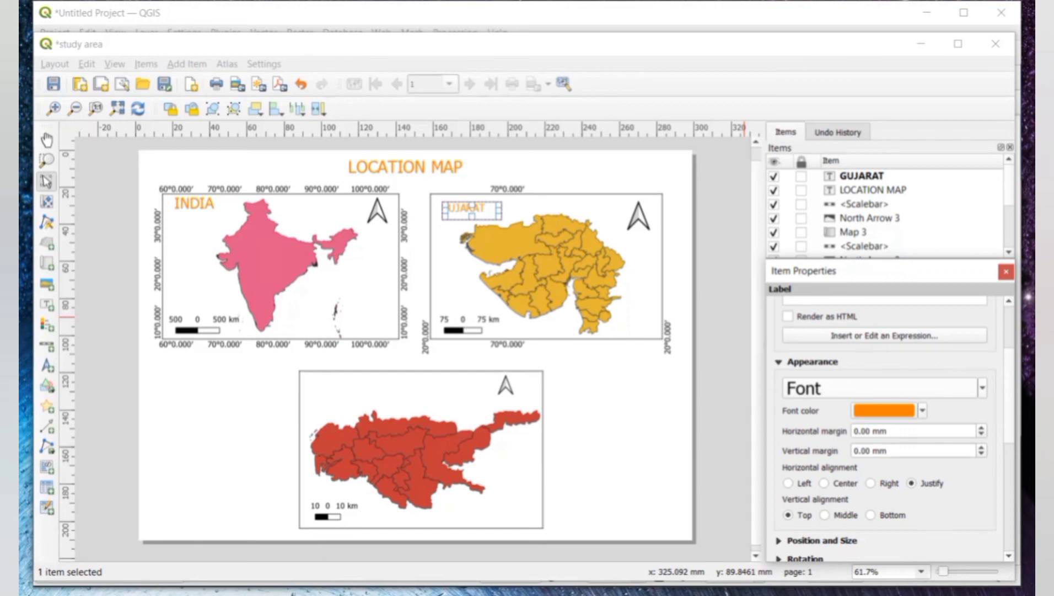
pyautogui.click(983, 388)
pyautogui.click(819, 422)
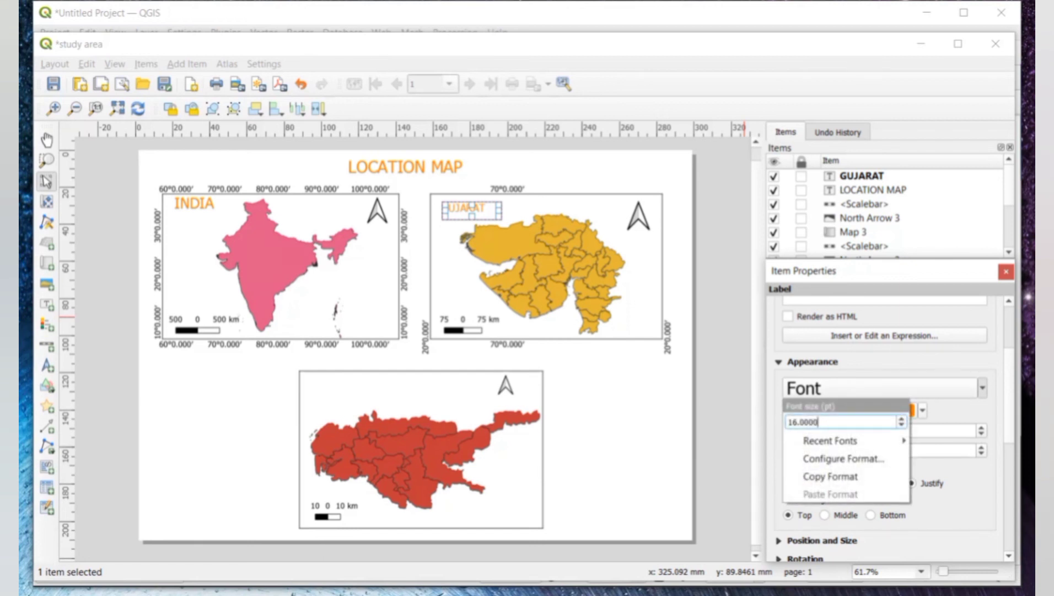
pyautogui.press('BackSpace')
pyautogui.press('BackSpace')
pyautogui.press('BackSpace')
pyautogui.press('BackSpace')
pyautogui.press('BackSpace')
pyautogui.press('BackSpace')
pyautogui.press('BackSpace')
pyautogui.write('22')
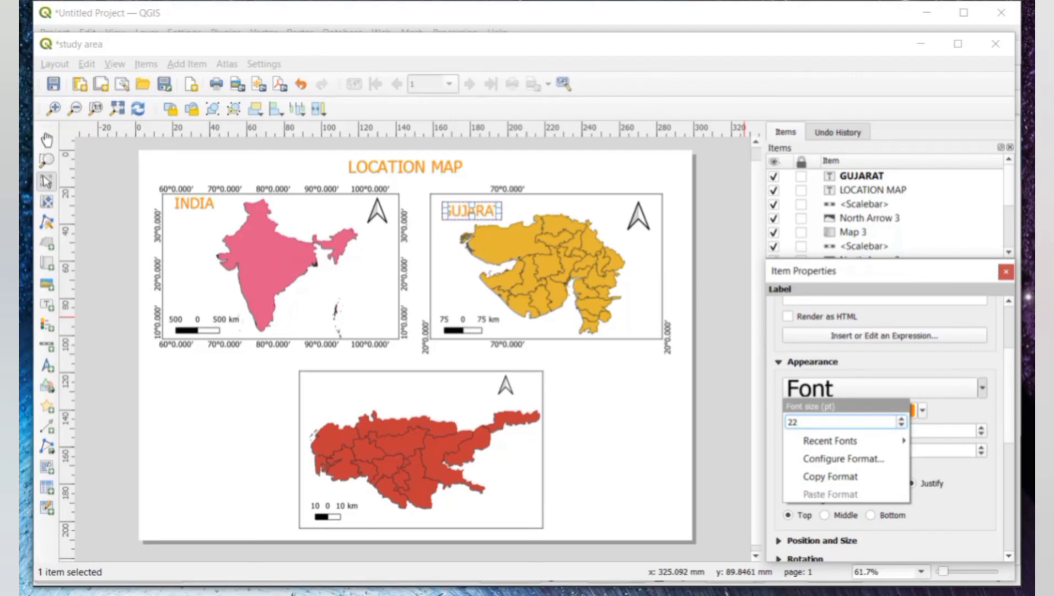
pyautogui.press('Return')
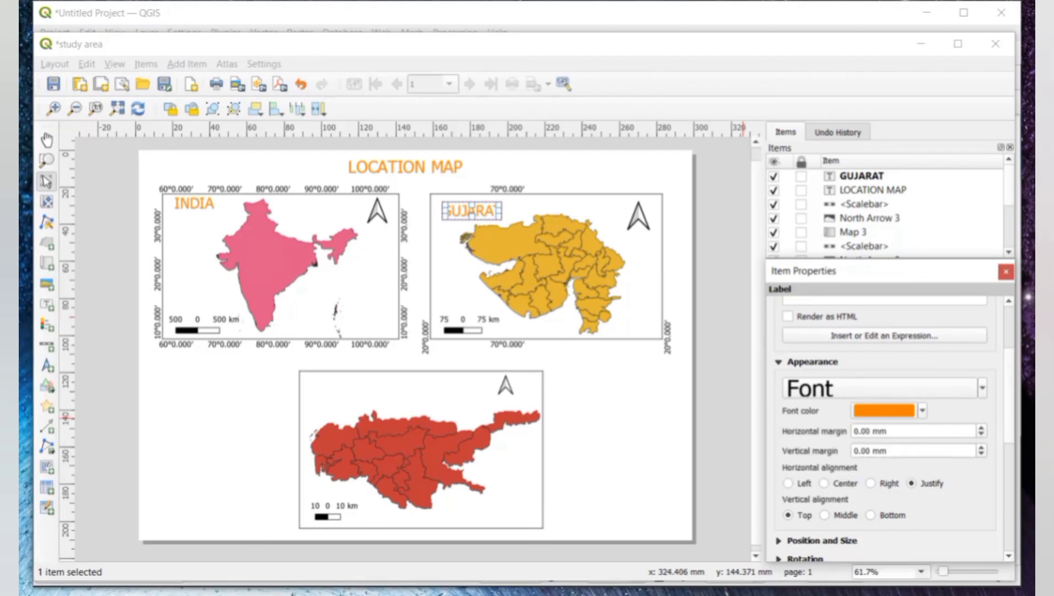
pyautogui.click(587, 401)
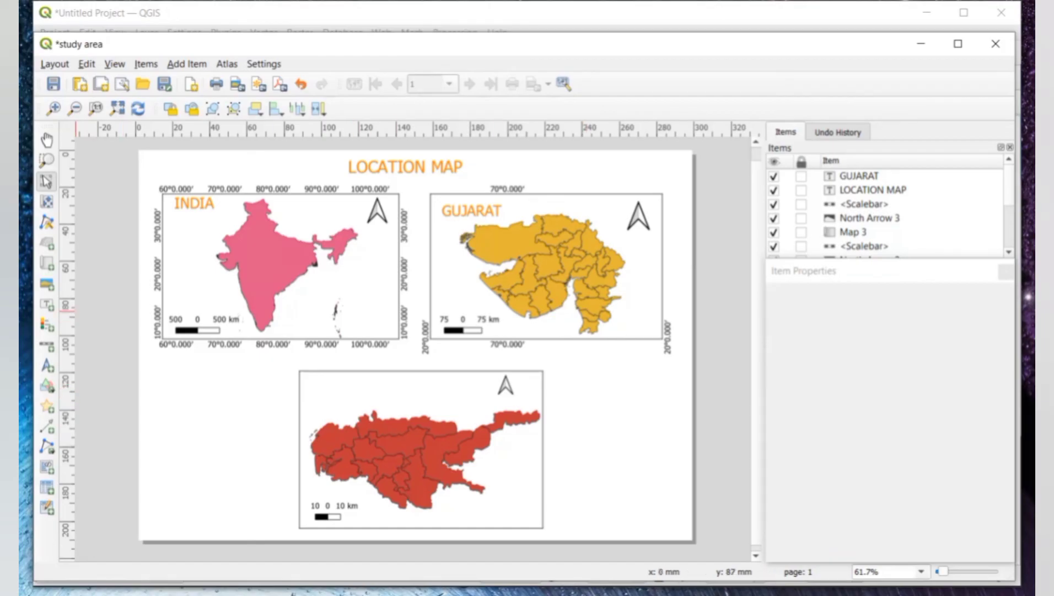
# Add a text label in the upper-left corner of the Surat map frame and replace its placeholder text with SURAT
pyautogui.click(46, 304)
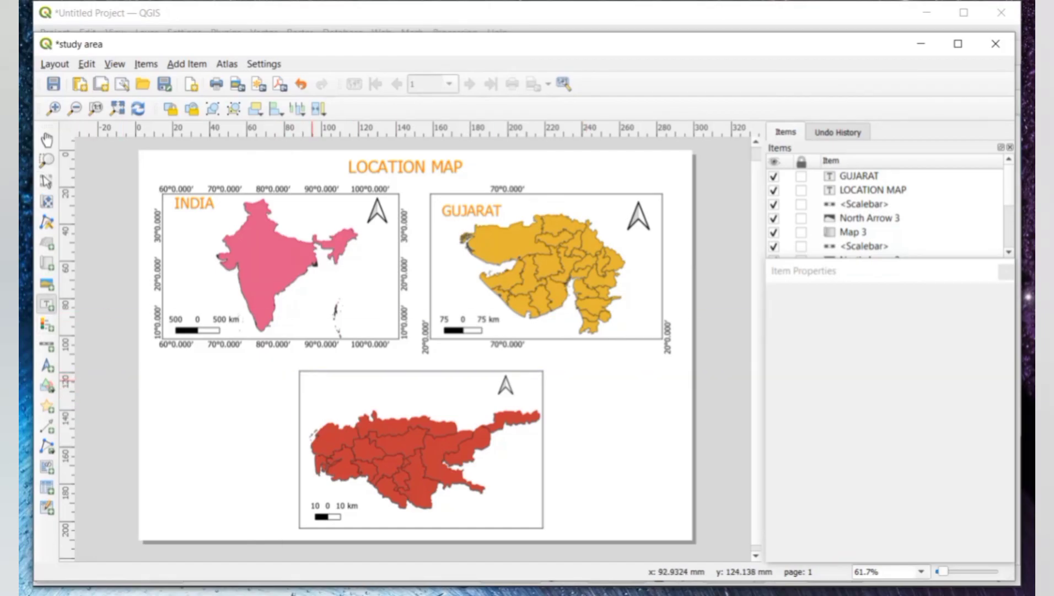
pyautogui.moveTo(313, 380); pyautogui.dragTo(386, 399)
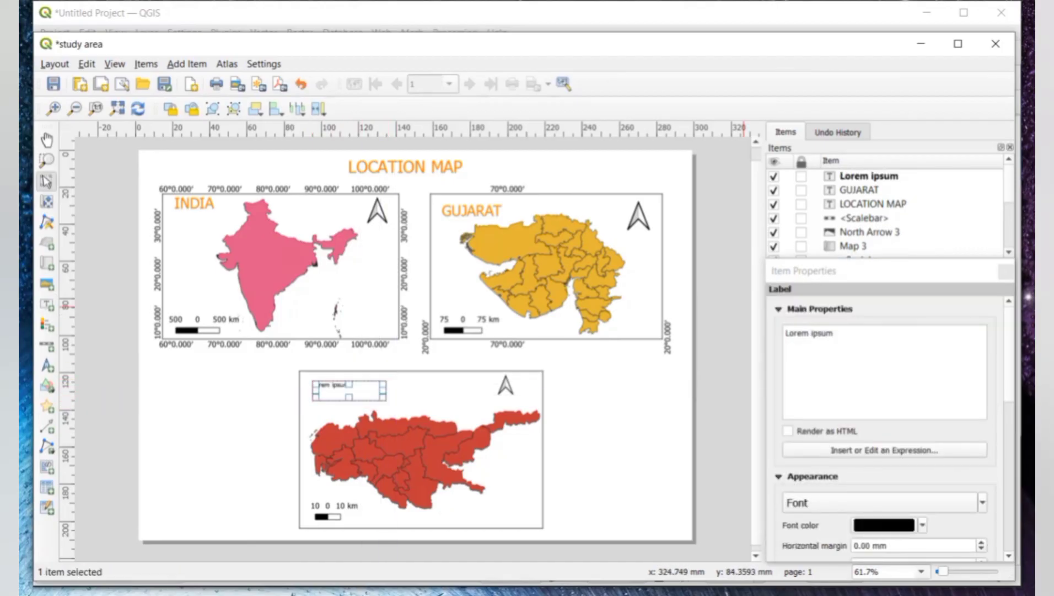
pyautogui.click(834, 333)
pyautogui.press('BackSpace')
pyautogui.press('BackSpace')
pyautogui.press('BackSpace')
pyautogui.press('BackSpace')
pyautogui.press('BackSpace')
pyautogui.press('BackSpace')
pyautogui.press('BackSpace')
pyautogui.press('BackSpace')
pyautogui.press('BackSpace')
pyautogui.press('BackSpace')
pyautogui.press('BackSpace')
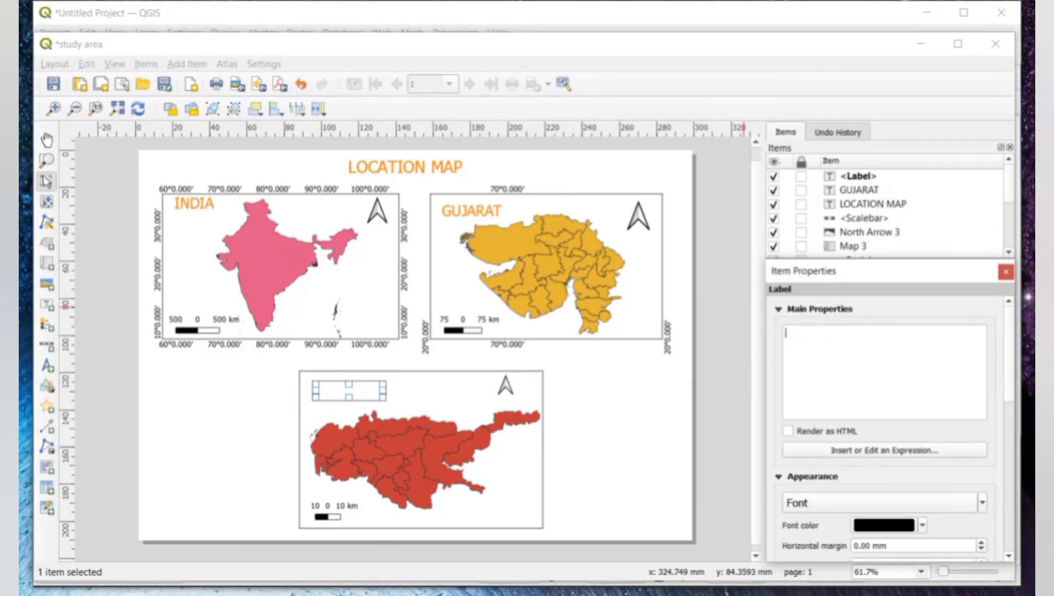
pyautogui.write('SURAT')
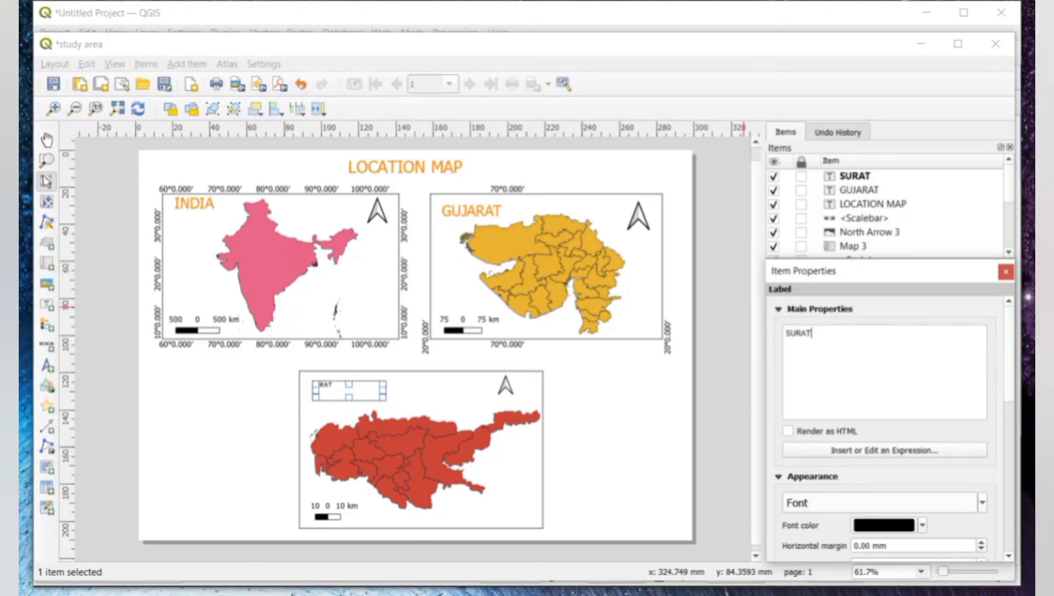
# Set the SURAT label's font size to 22 pt
pyautogui.scroll(-5, 895, 429)
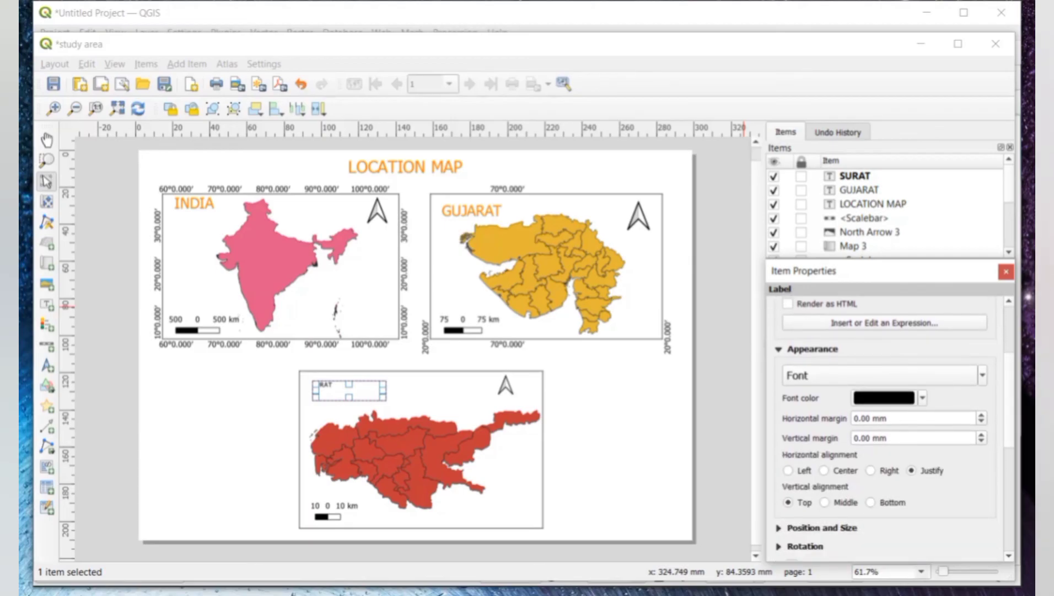
pyautogui.click(982, 375)
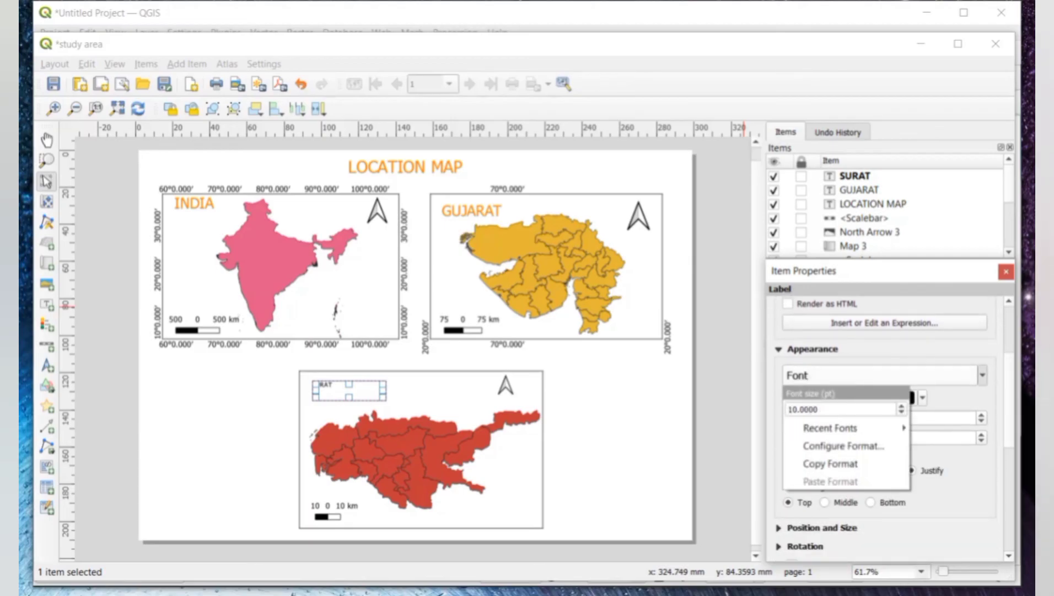
pyautogui.press('Escape')
pyautogui.click(880, 374)
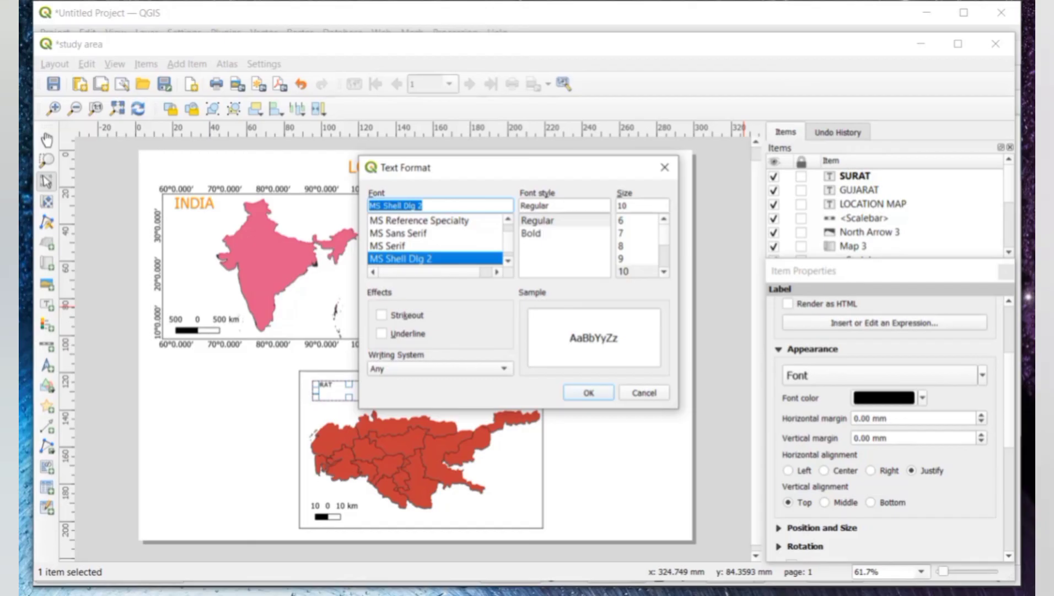
pyautogui.click(629, 205)
pyautogui.press('BackSpace')
pyautogui.press('BackSpace')
pyautogui.write('22')
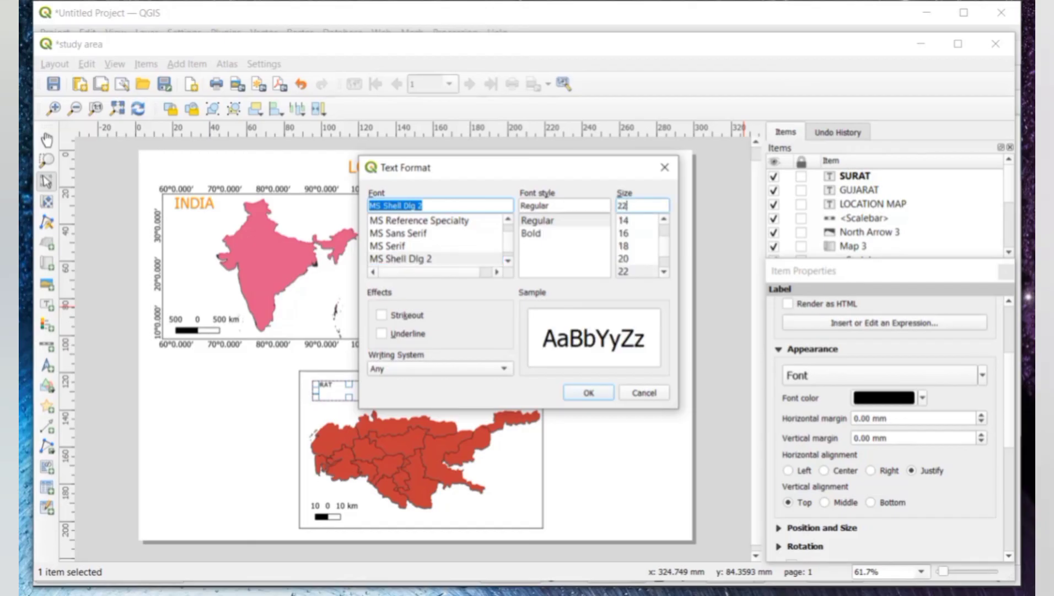
pyautogui.click(588, 392)
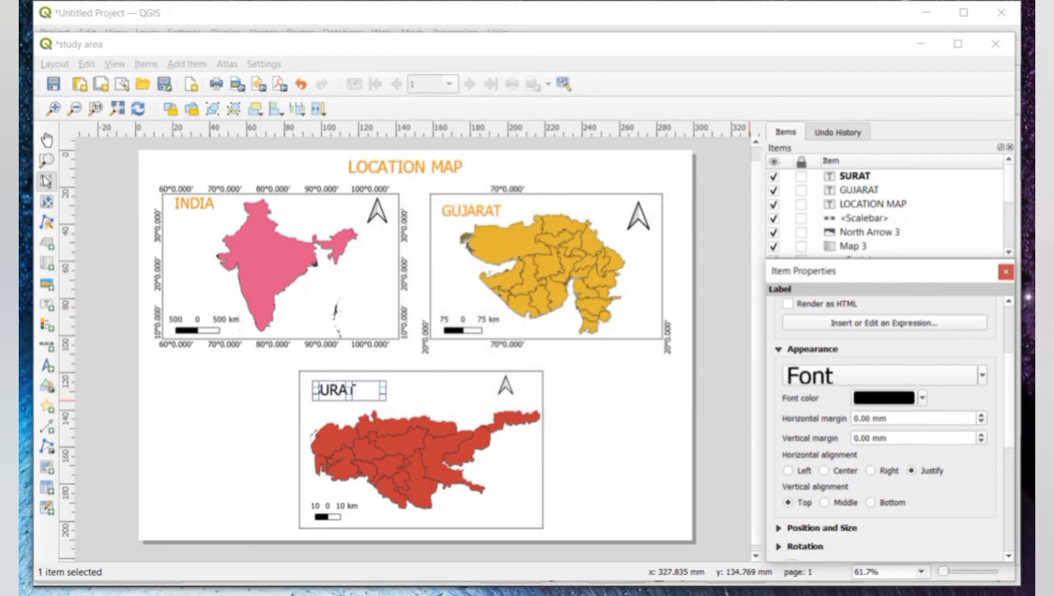
# Set the SURAT label's font color to the recently used orange, center it horizontally and deselect it
pyautogui.click(922, 397)
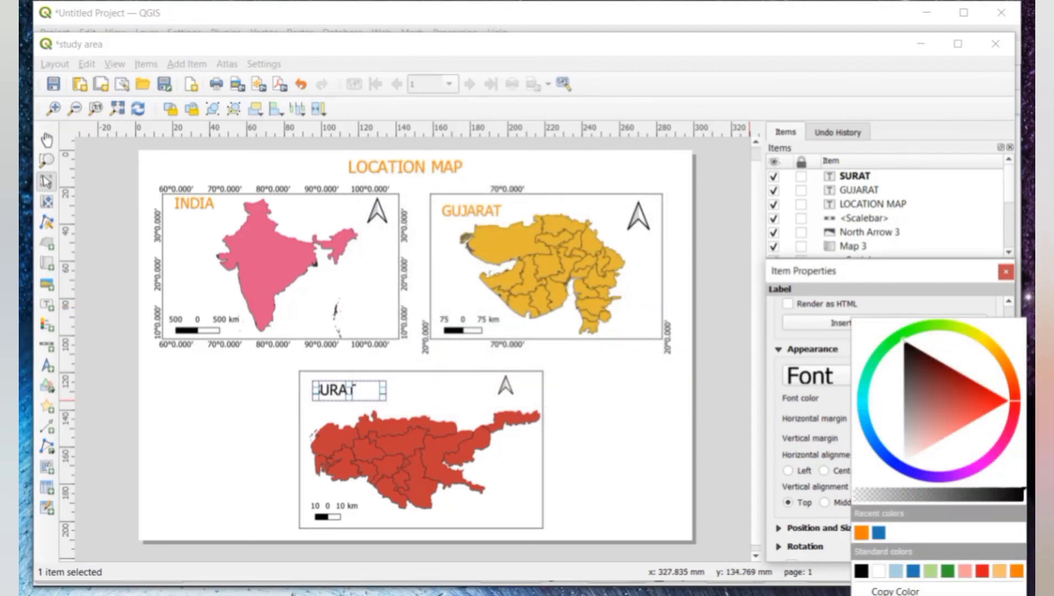
pyautogui.click(862, 532)
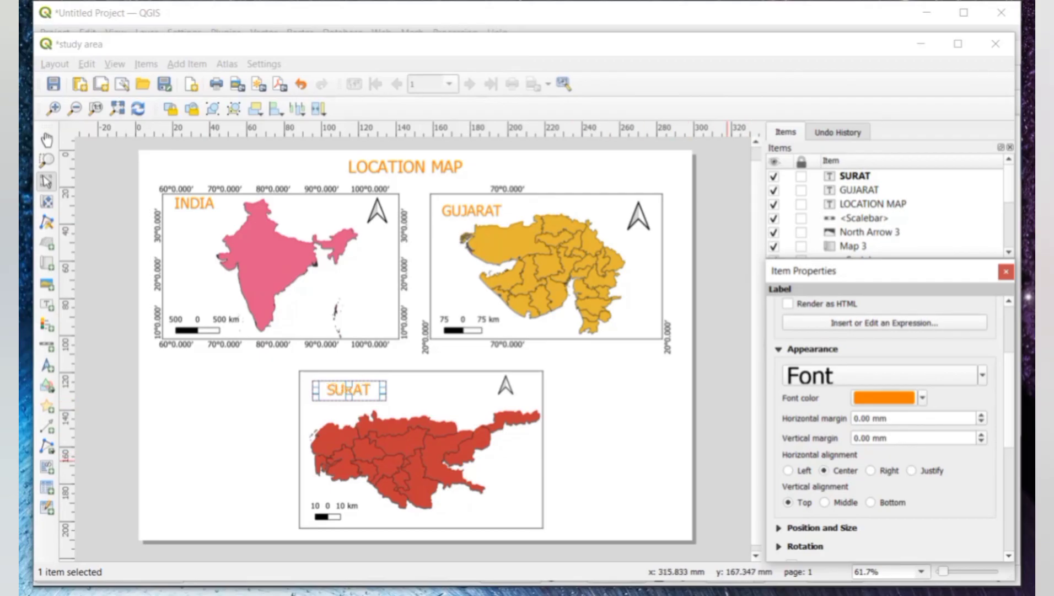
pyautogui.click(605, 406)
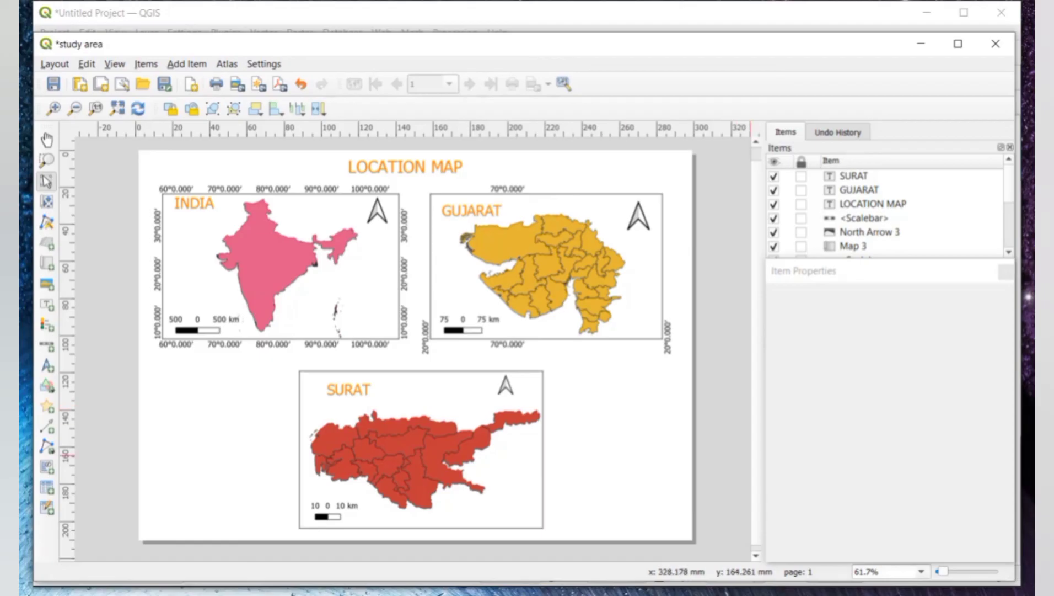
# Save the project in the STUDY AREA folder as a QGZ file named LOCATION MAP
pyautogui.click(53, 83)
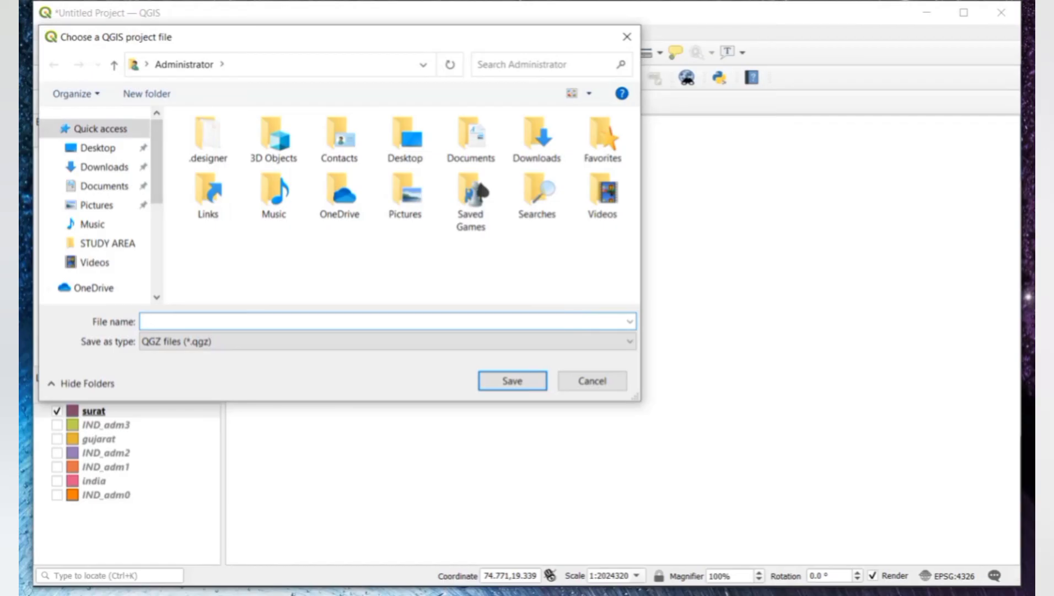
pyautogui.click(108, 242)
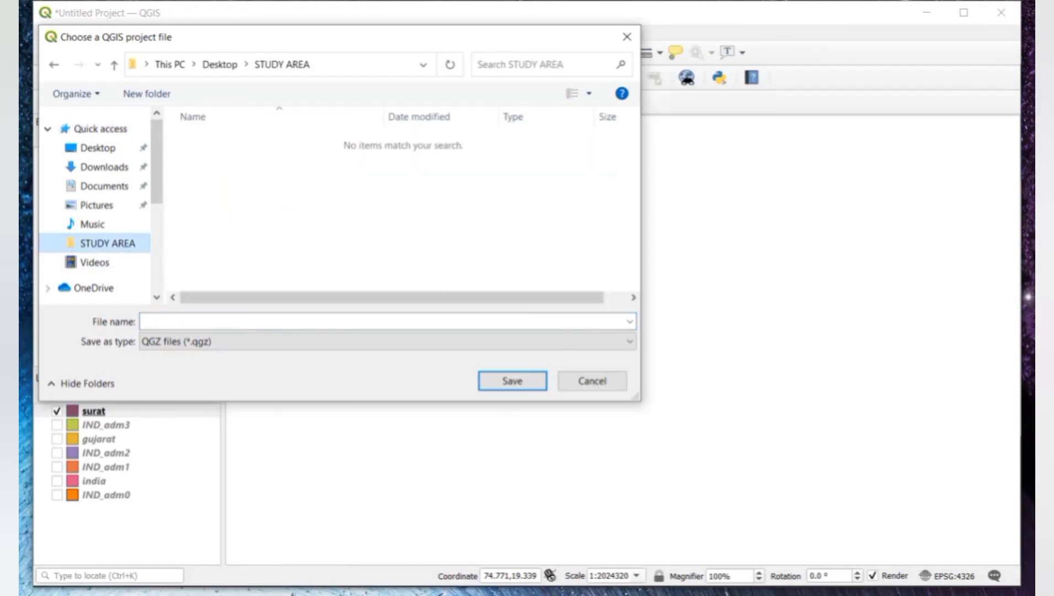
pyautogui.click(182, 321)
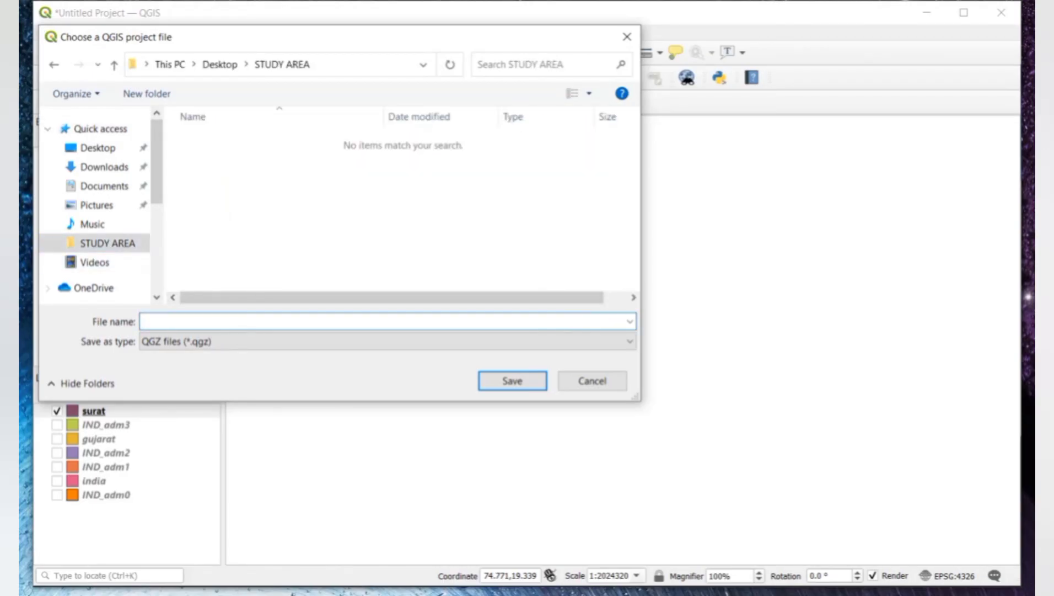
pyautogui.write('LOCATION MAP')
pyautogui.press('Tab')
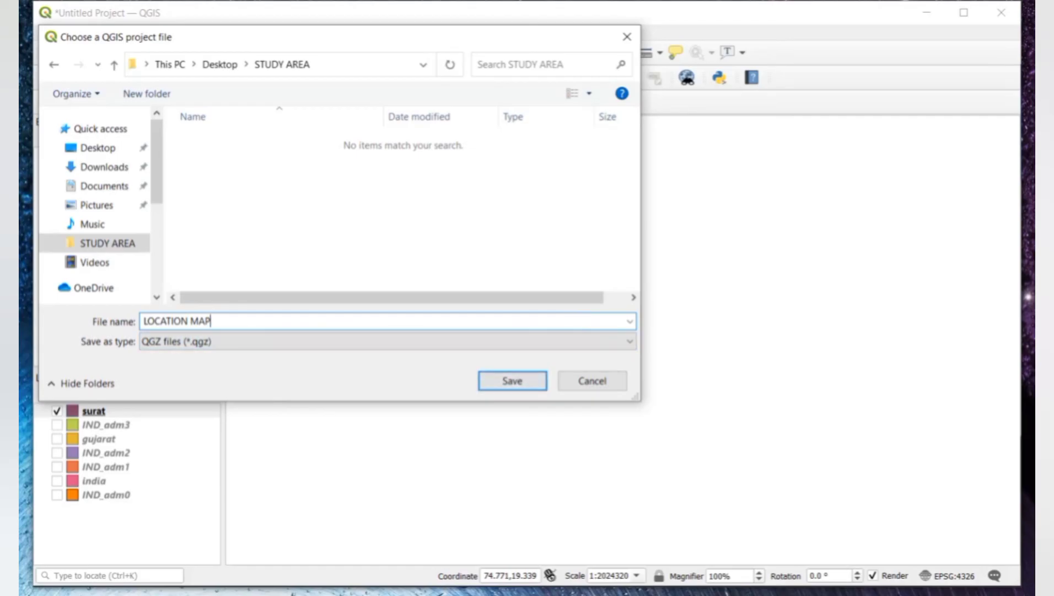
pyautogui.click(512, 380)
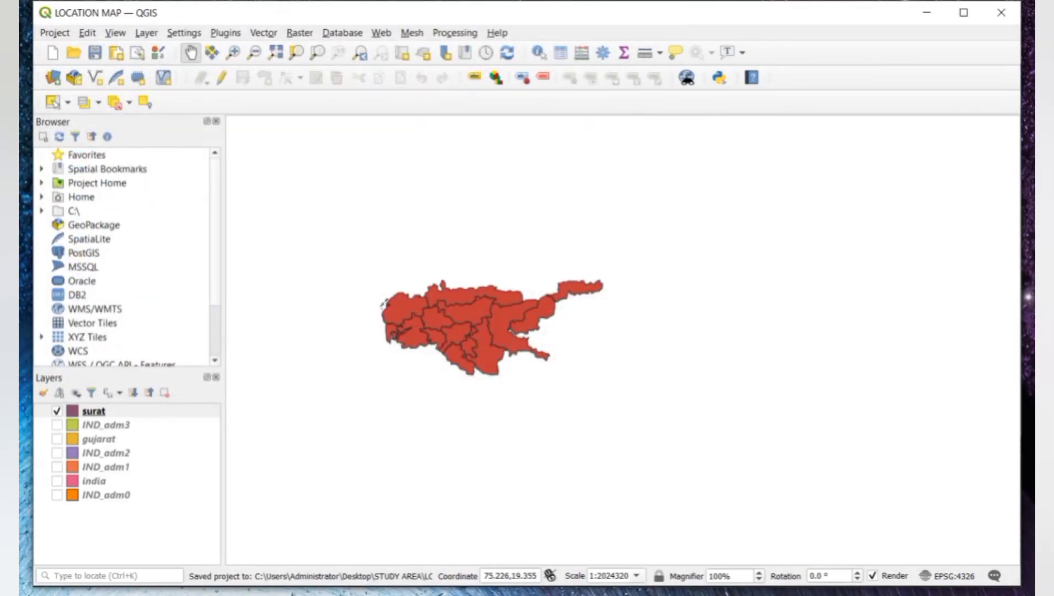
# Return to the study area layout and export it as a PNG image named study area - SURAT with the default export options
pyautogui.moveTo(635, 593)
pyautogui.click(636, 551)
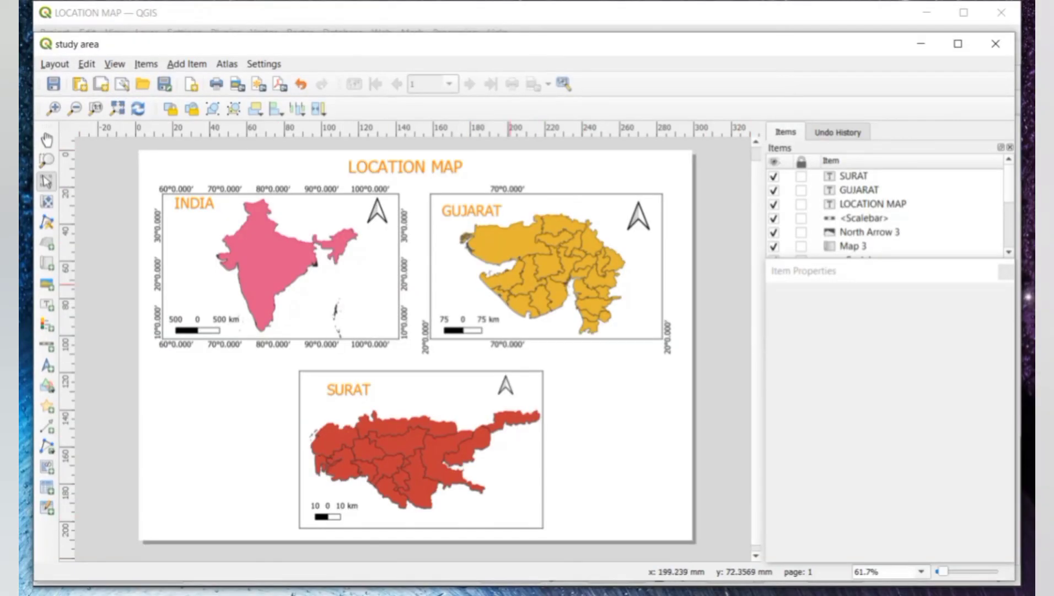
pyautogui.click(54, 64)
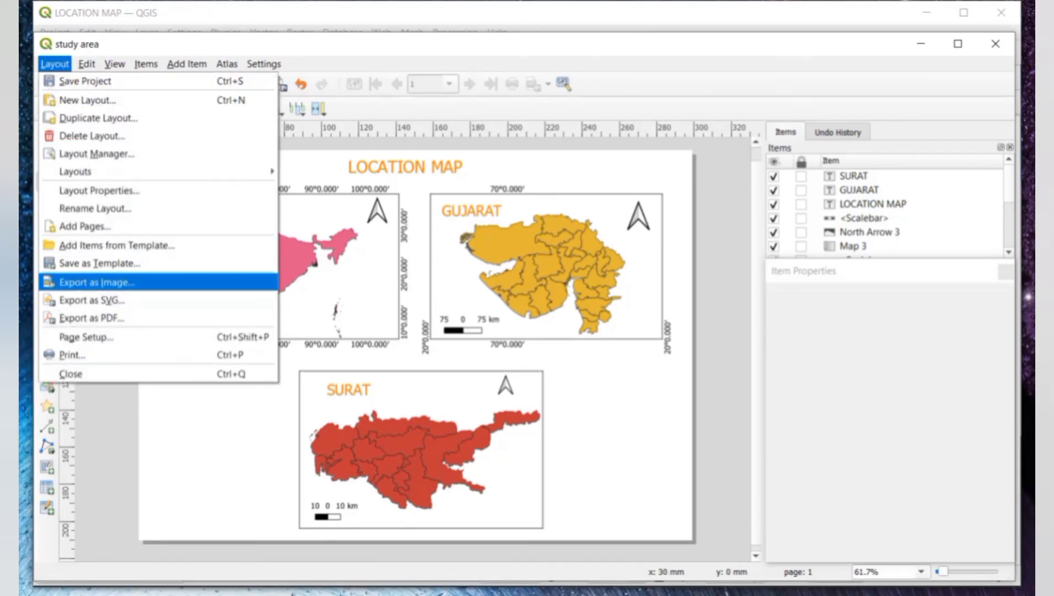
pyautogui.press('Return')
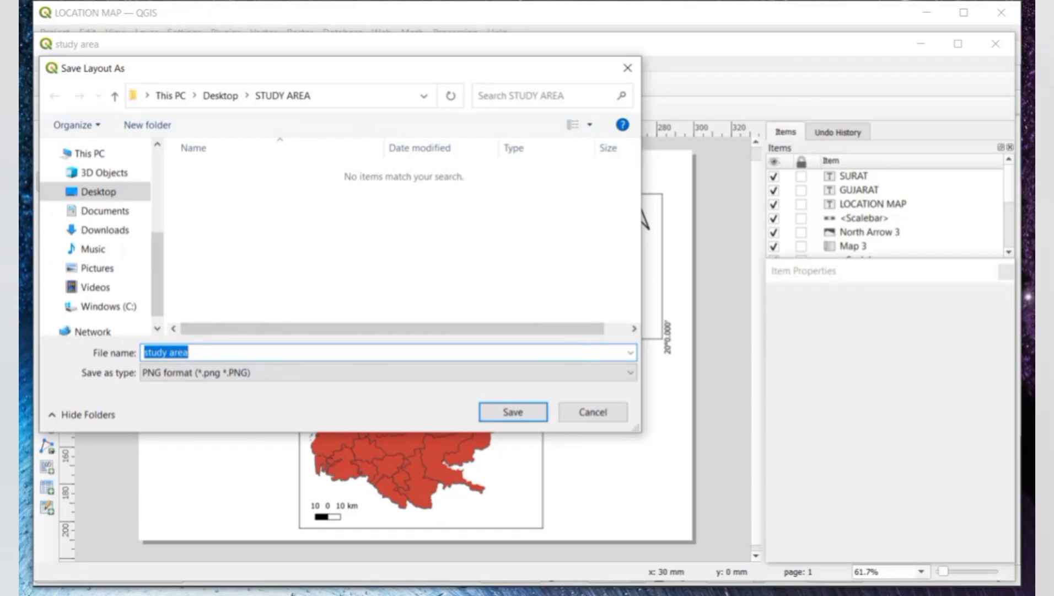
pyautogui.click(189, 353)
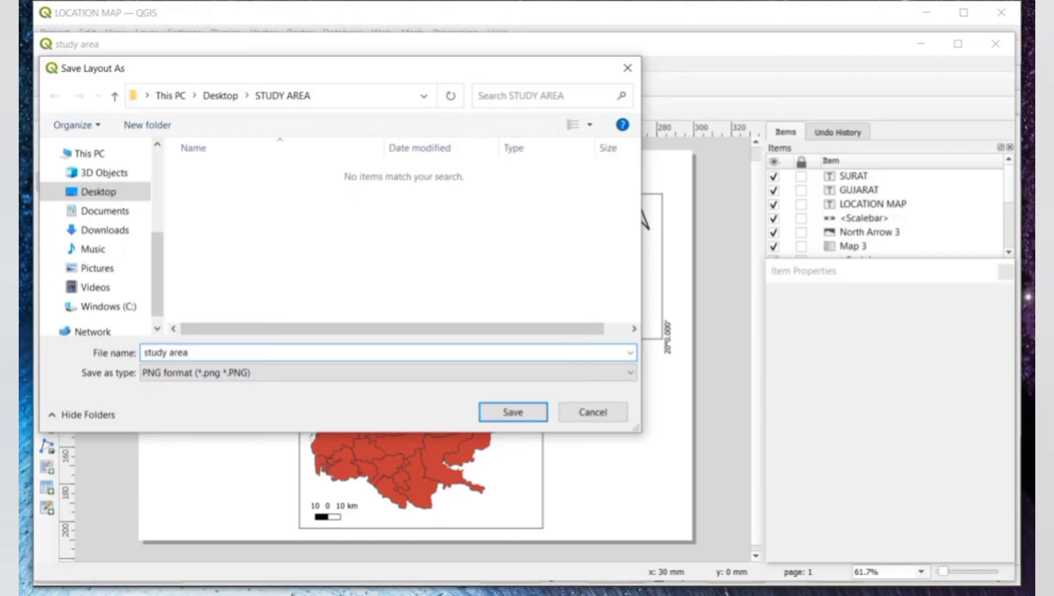
pyautogui.write('- SURAT')
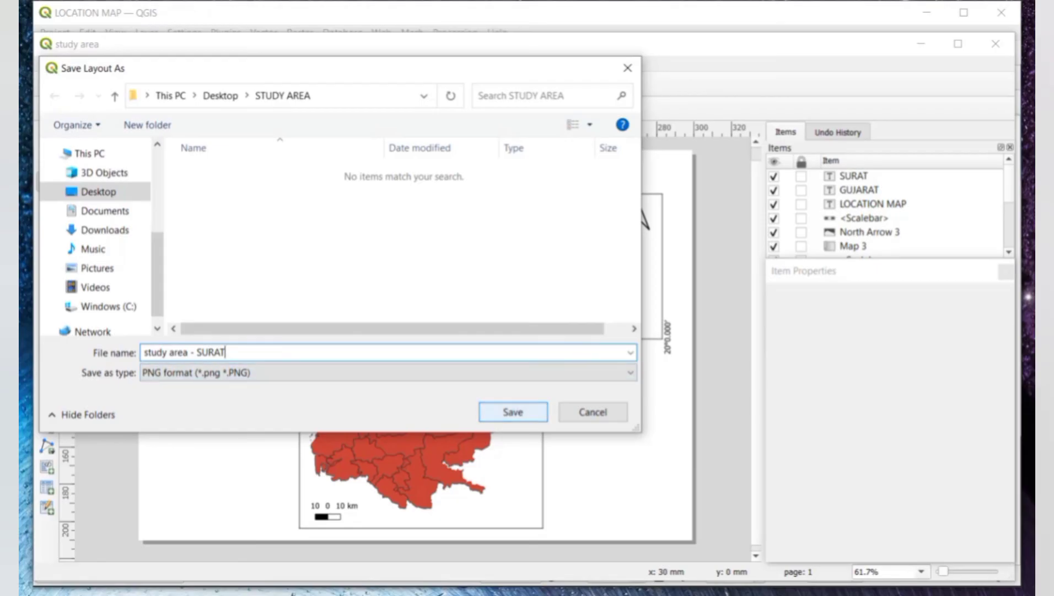
pyautogui.click(513, 412)
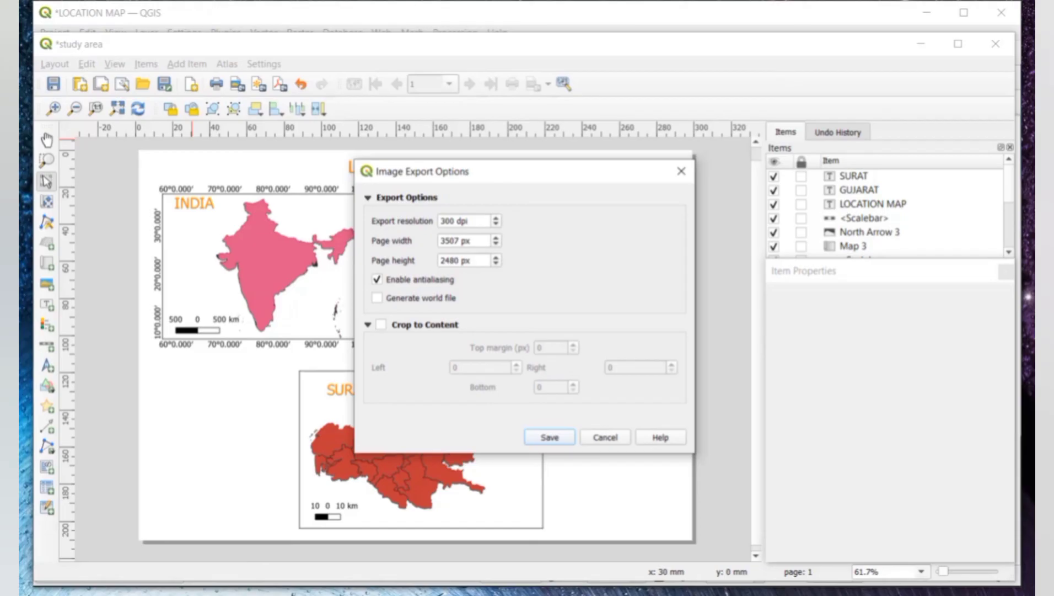
pyautogui.press('Return')
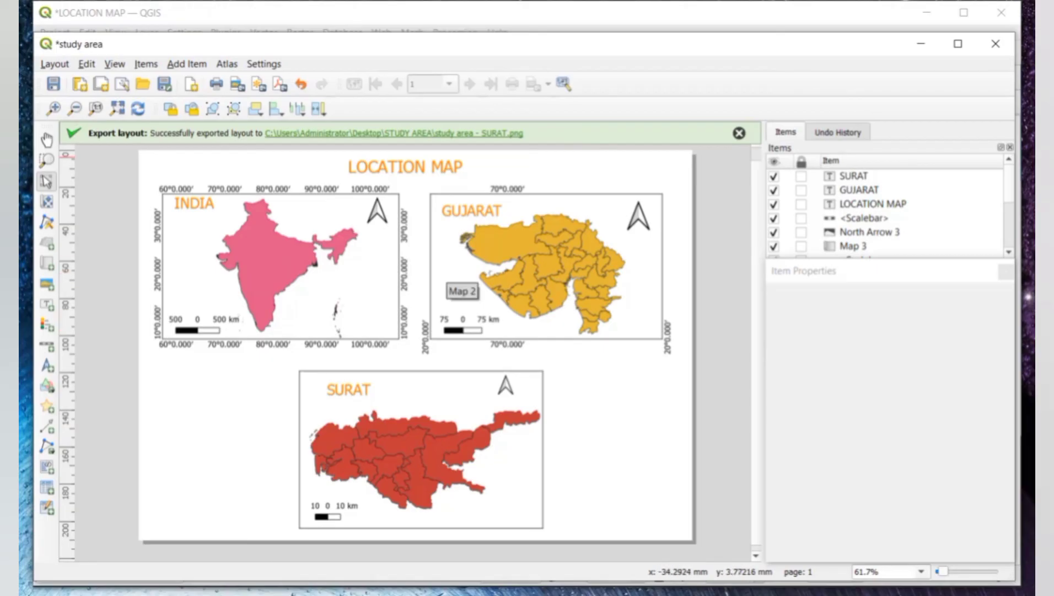
# Export the layout as a PDF named SURAT 1 in the STUDY AREA folder, keeping the default PDF options
pyautogui.click(54, 63)
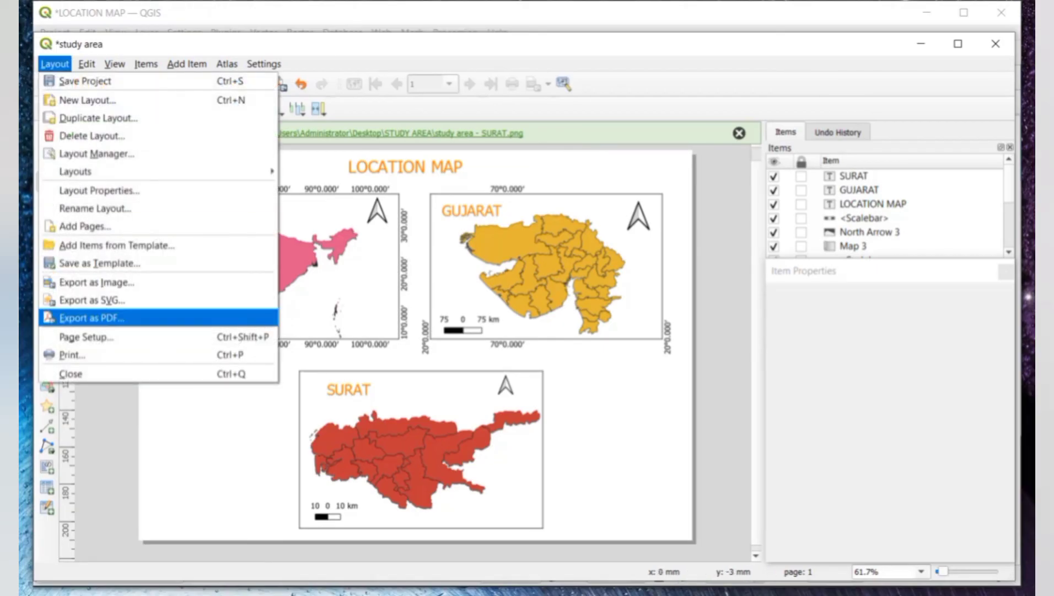
pyautogui.click(91, 318)
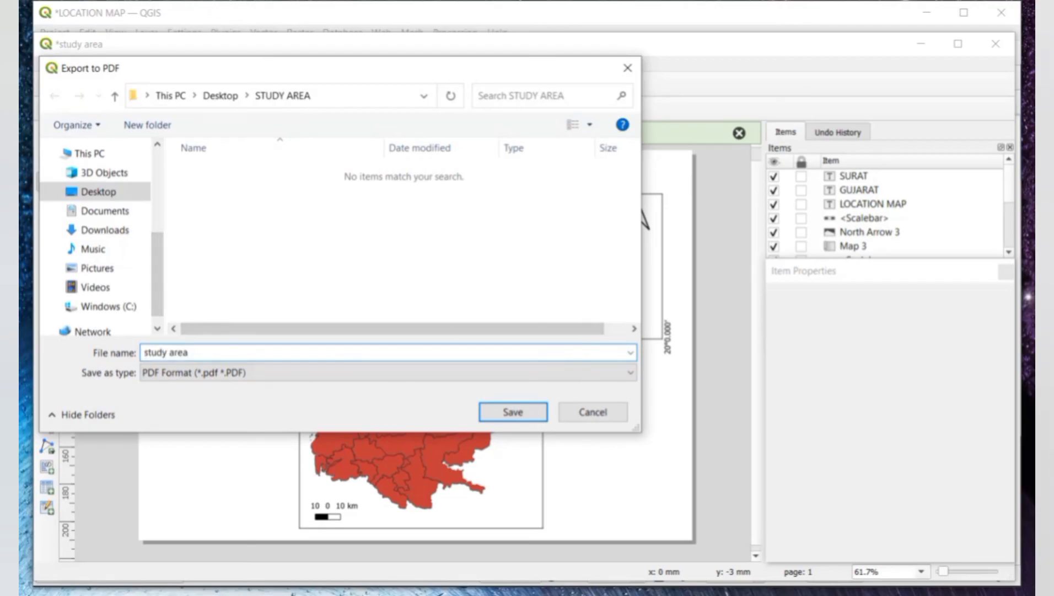
pyautogui.press('BackSpace')
pyautogui.press('BackSpace')
pyautogui.press('BackSpace')
pyautogui.press('BackSpace')
pyautogui.press('BackSpace')
pyautogui.press('BackSpace')
pyautogui.press('BackSpace')
pyautogui.press('BackSpace')
pyautogui.press('BackSpace')
pyautogui.press('BackSpace')
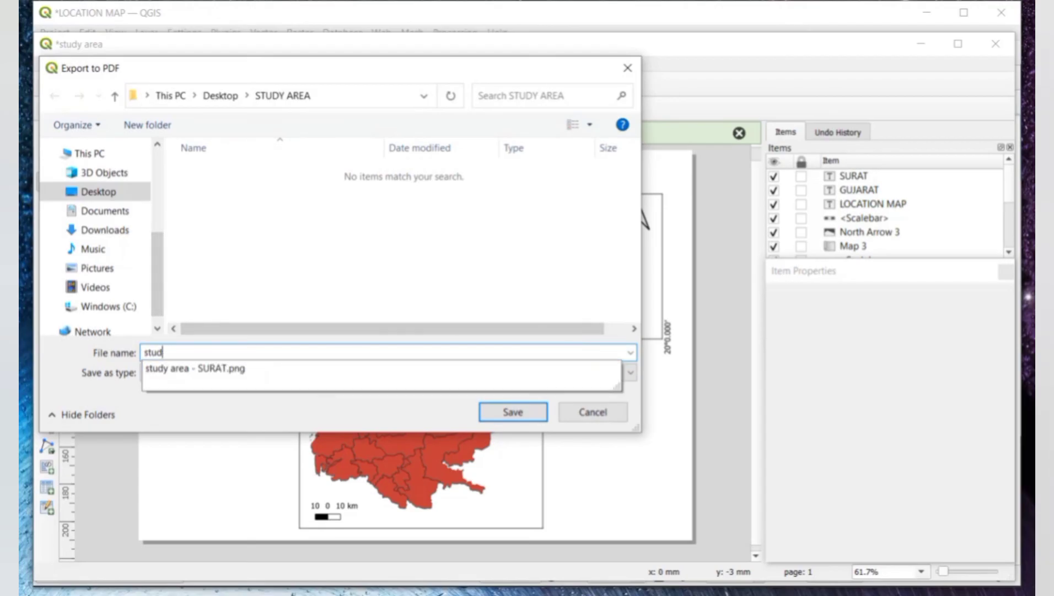
pyautogui.write('SUA')
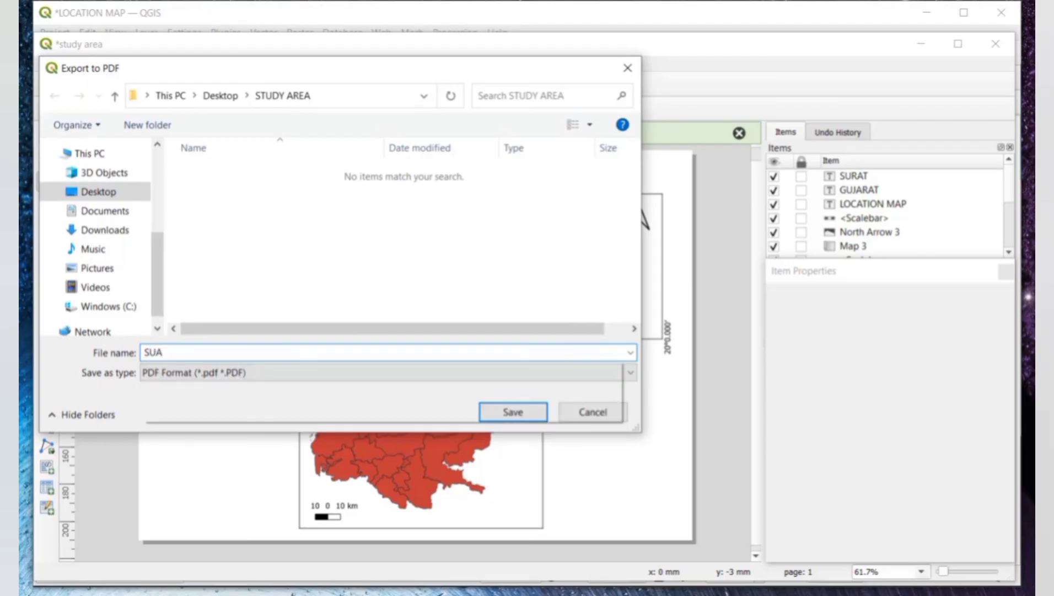
pyautogui.press('BackSpace')
pyautogui.write('RA')
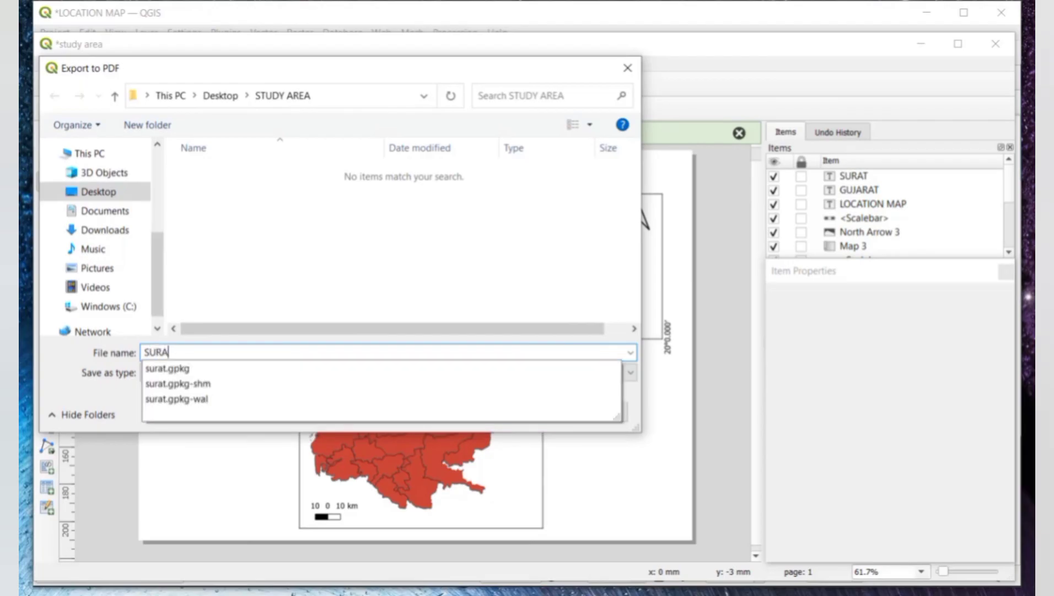
pyautogui.write('T 1')
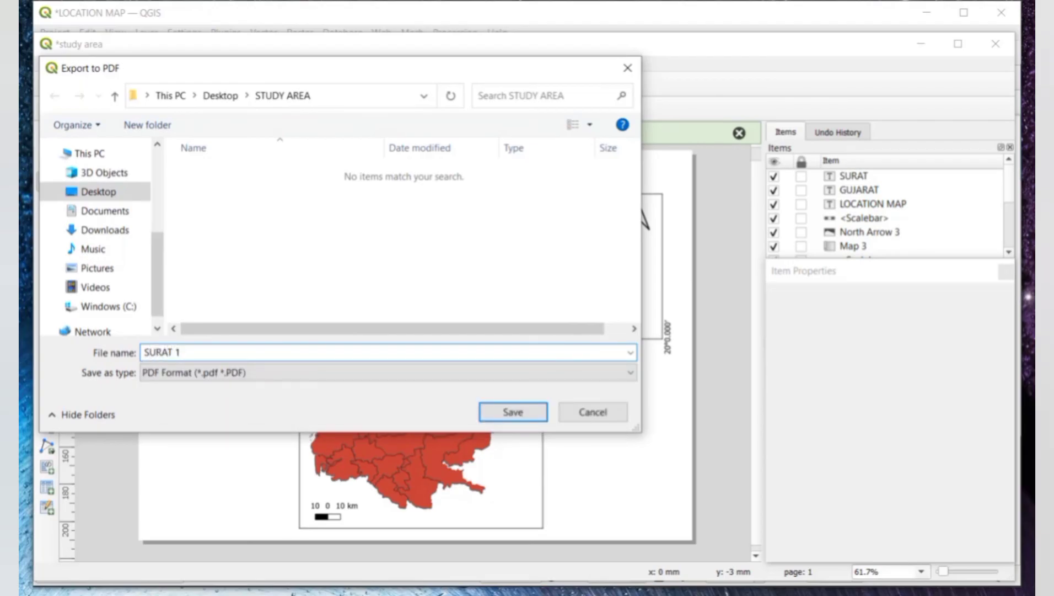
pyautogui.press('Return')
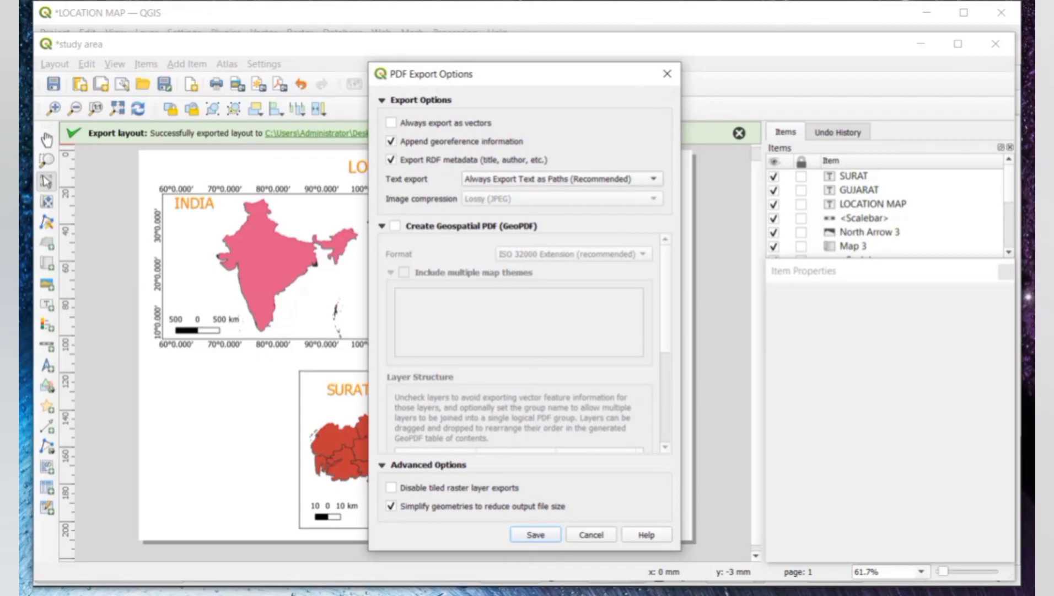
pyautogui.press('Return')
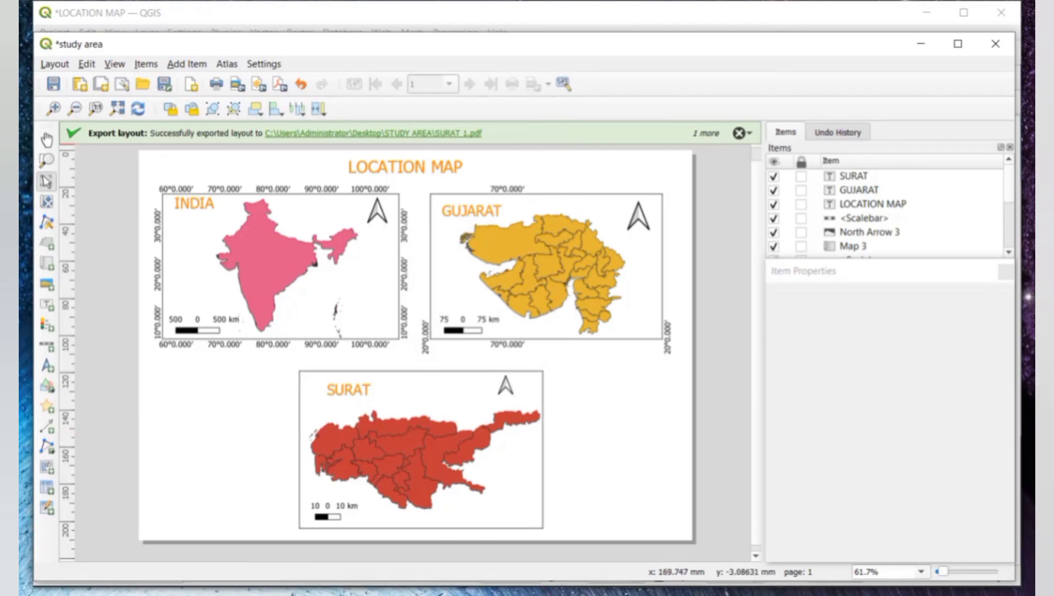
# Open the exported SURAT 1 PDF from the STUDY AREA folder to examine the whole page, close it, and open the study area - SURAT image
pyautogui.click(441, 132)
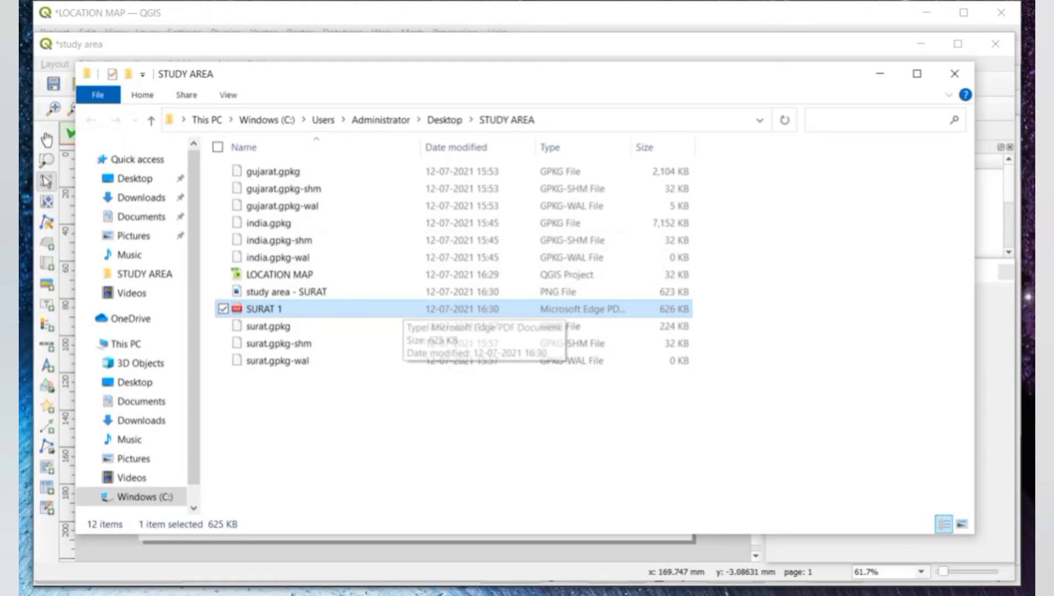
pyautogui.doubleClick(402, 308)
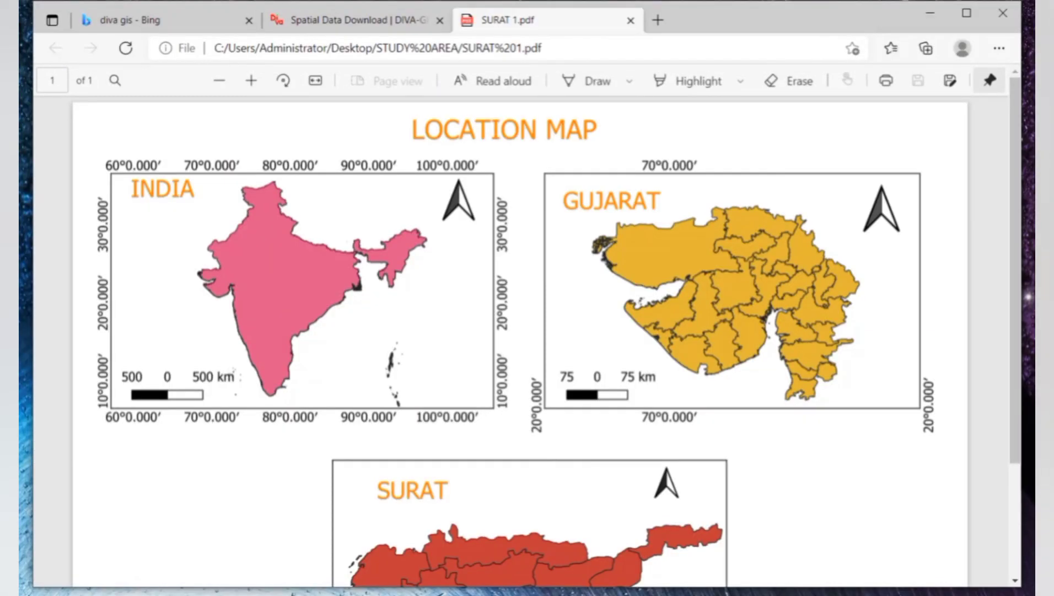
pyautogui.scroll(-3, 520, 342)
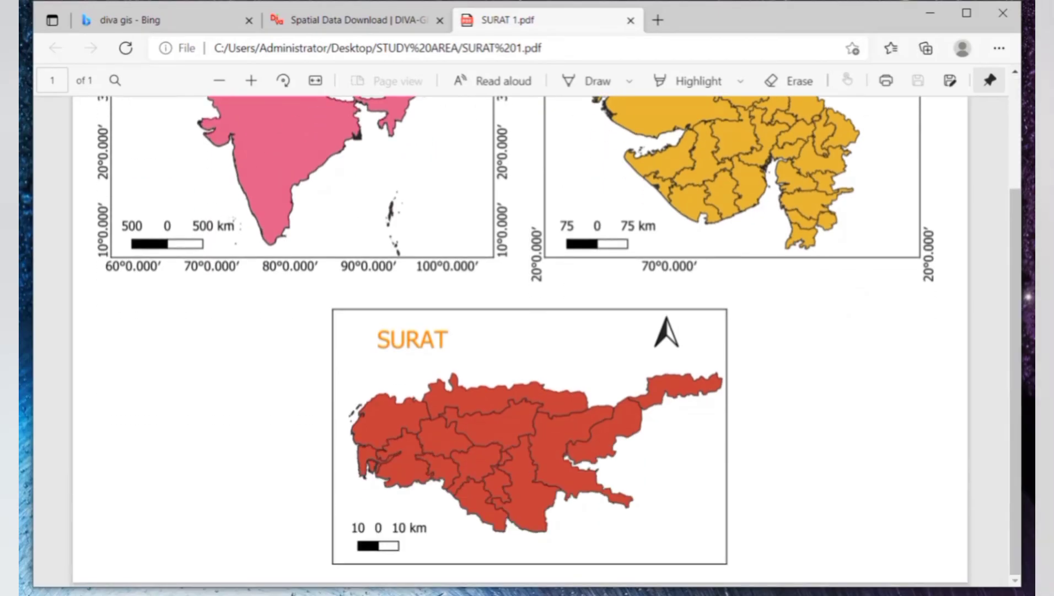
pyautogui.scroll(3, 520, 331)
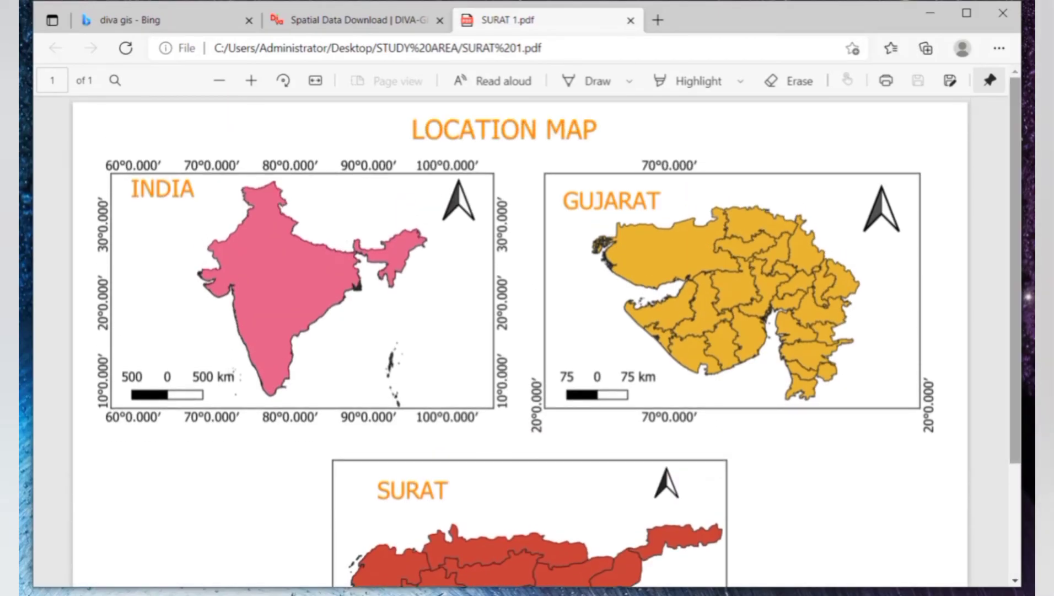
pyautogui.click(1003, 13)
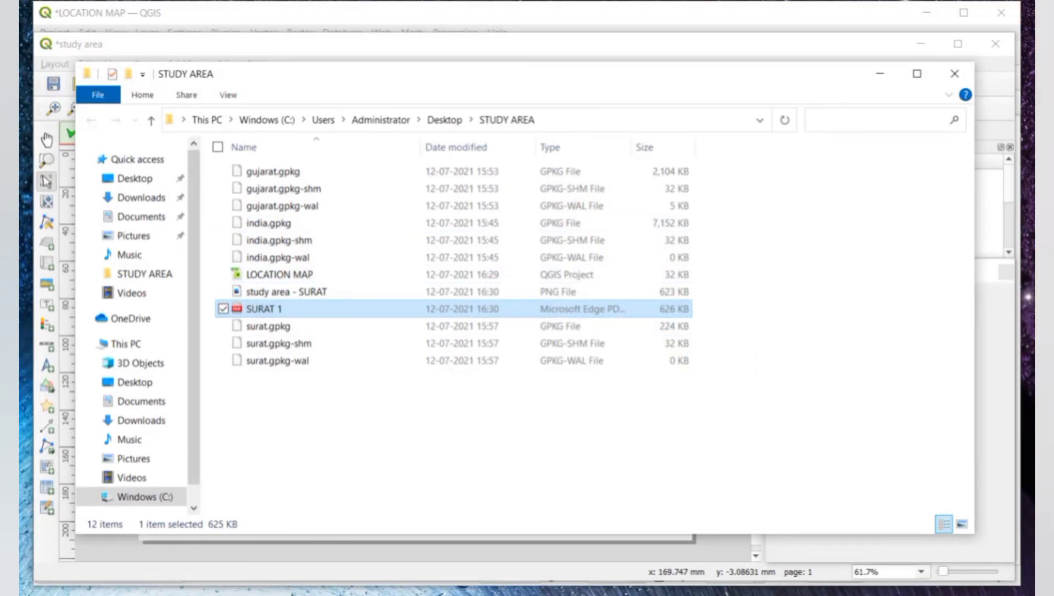
pyautogui.click(145, 273)
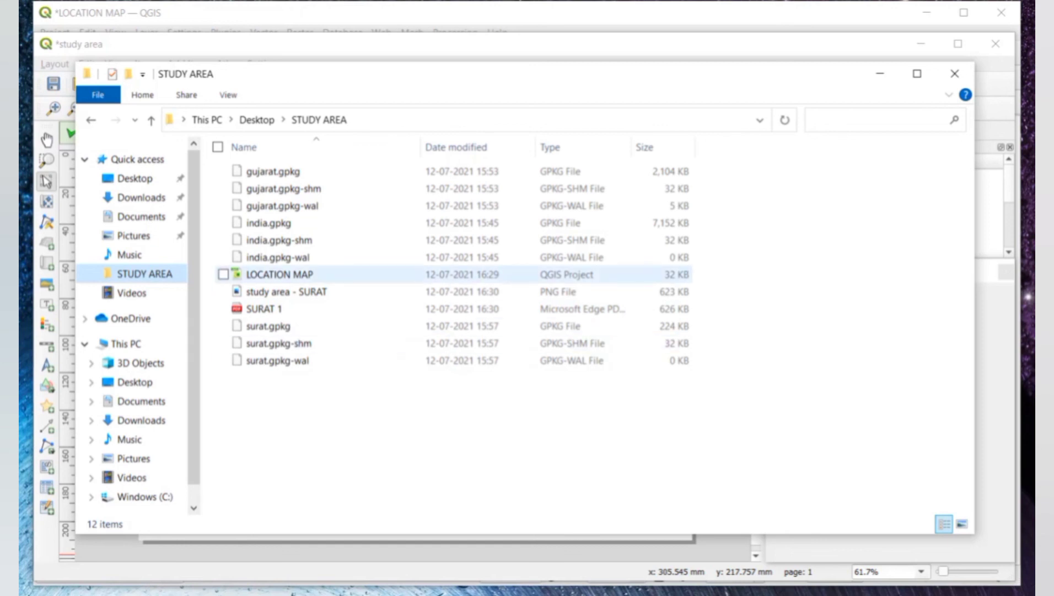
pyautogui.doubleClick(287, 291)
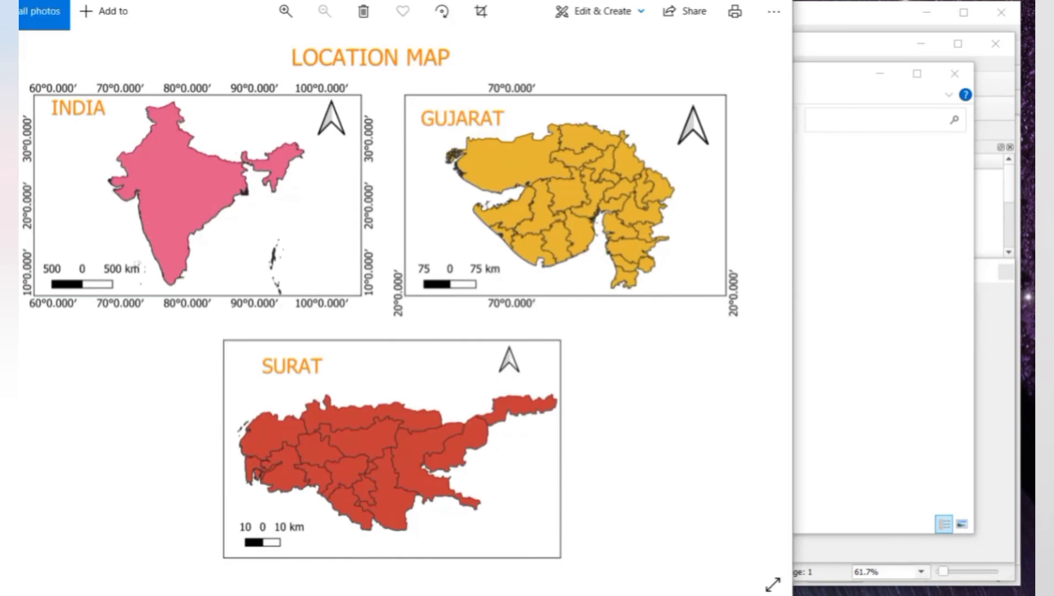